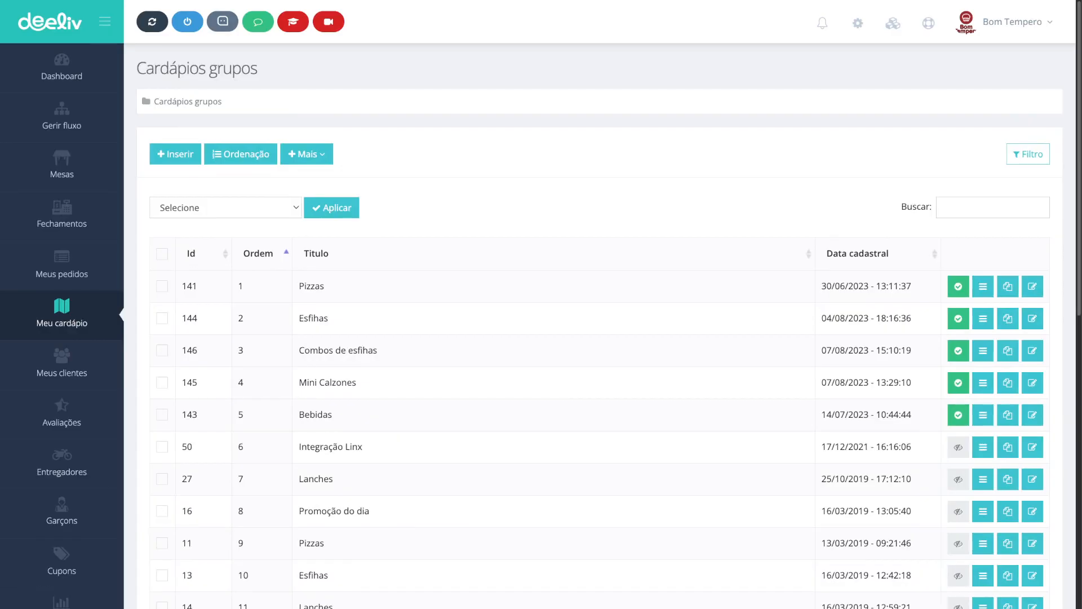
Step: Open stock control for the menu groups and choose to activate it in the establishment settings
{"action": "left_click", "coordinate": [308, 154]}
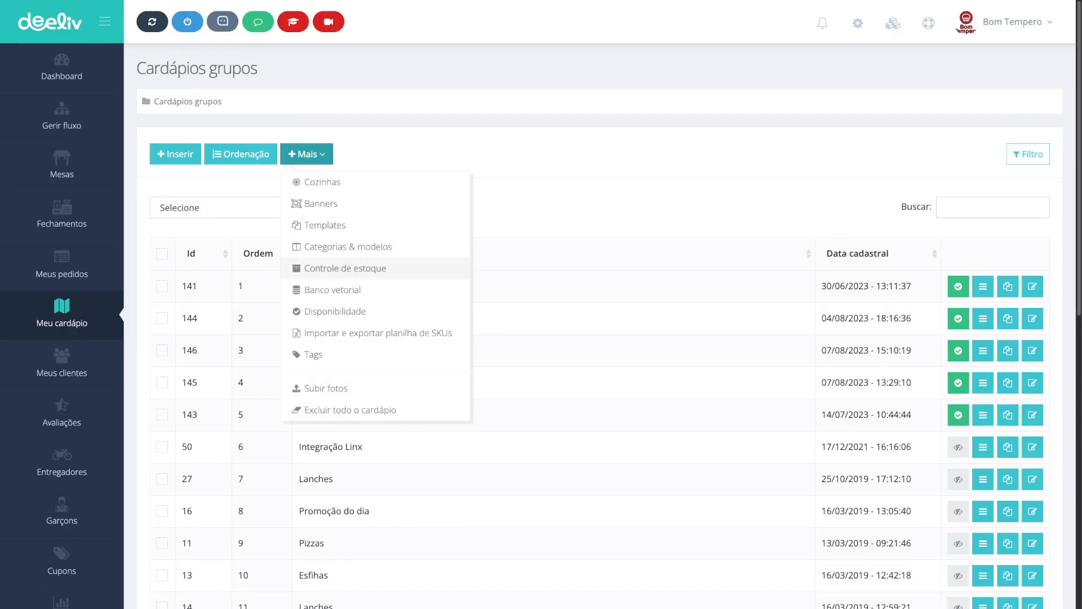
{"action": "left_click", "coordinate": [345, 267]}
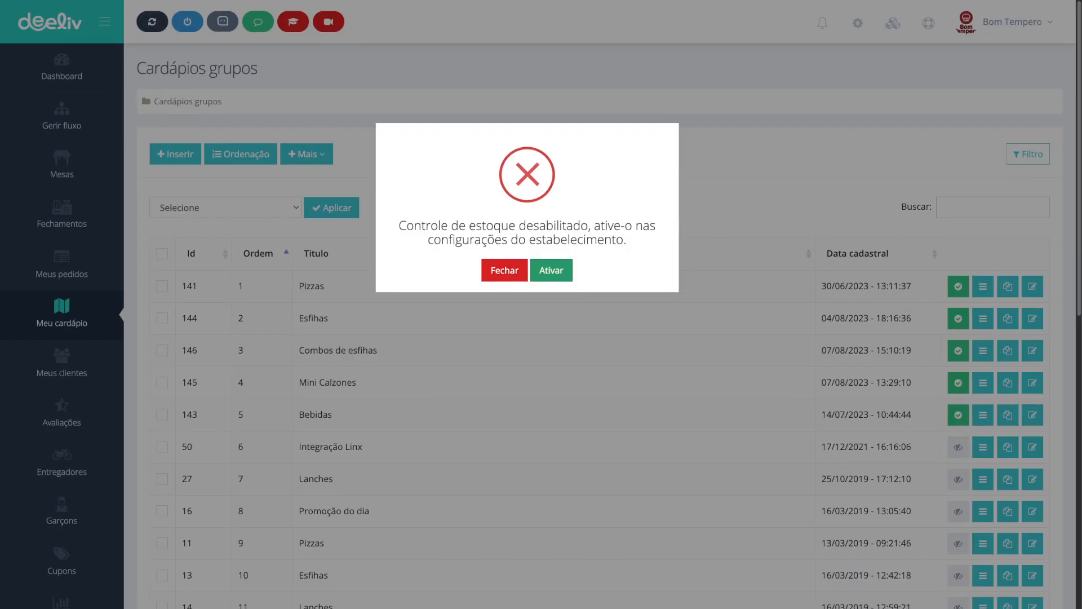
{"action": "left_click", "coordinate": [551, 271]}
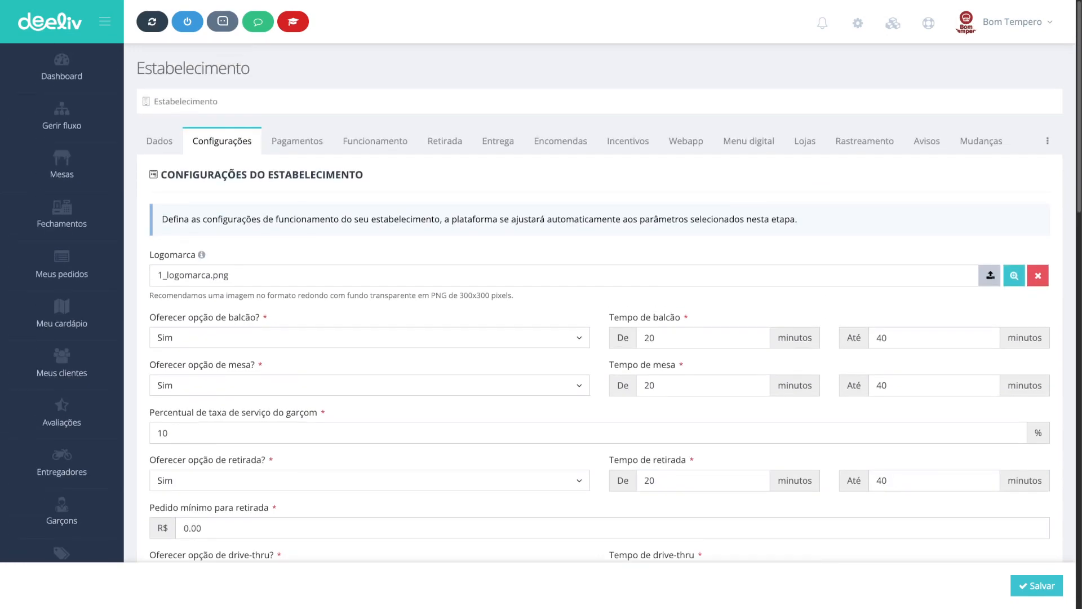
Step: Set the establishment's stock control system option to Sim and save the settings
{"action": "scroll", "coordinate": [599, 302], "scroll_direction": "down", "scroll_amount": 12}
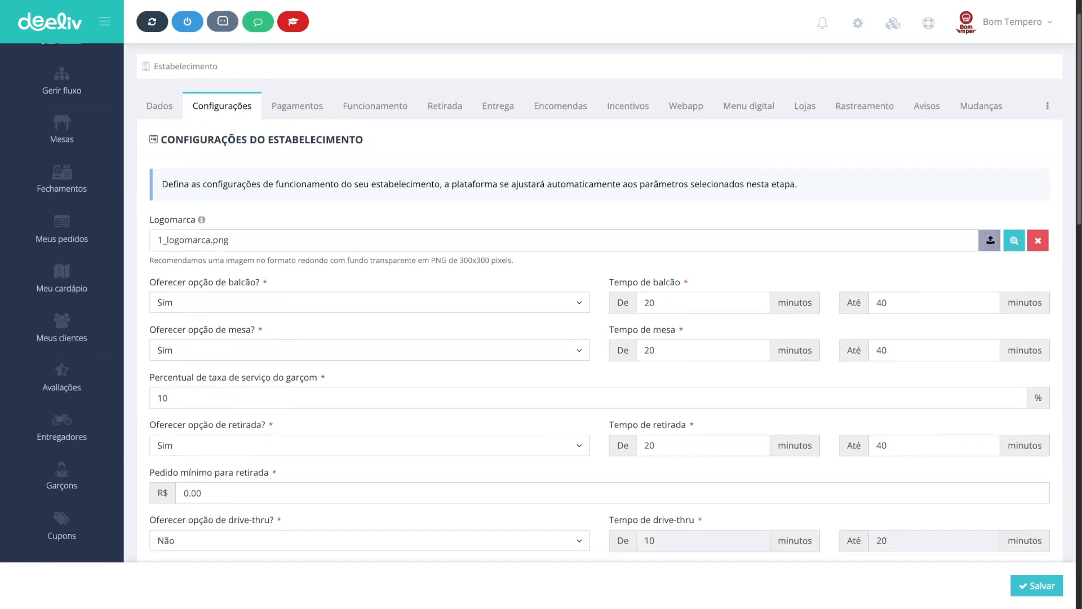
{"action": "scroll", "coordinate": [599, 303], "scroll_direction": "down", "scroll_amount": 11}
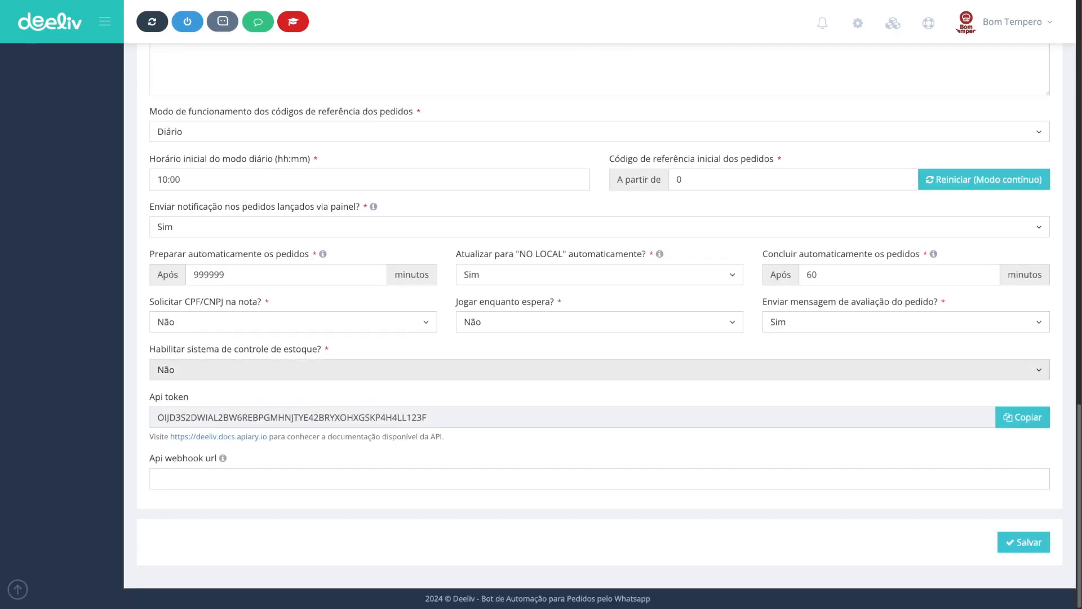
{"action": "left_click", "coordinate": [236, 370]}
{"action": "left_click", "coordinate": [202, 392]}
{"action": "left_click_drag", "start_coordinate": [161, 349], "coordinate": [322, 350]}
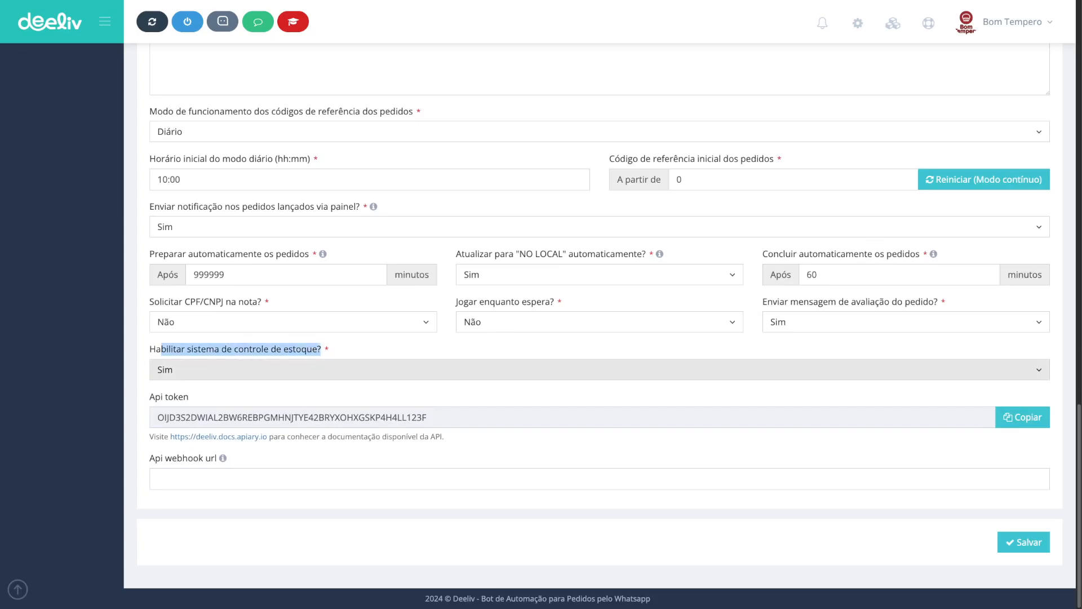
{"action": "left_click", "coordinate": [1024, 542]}
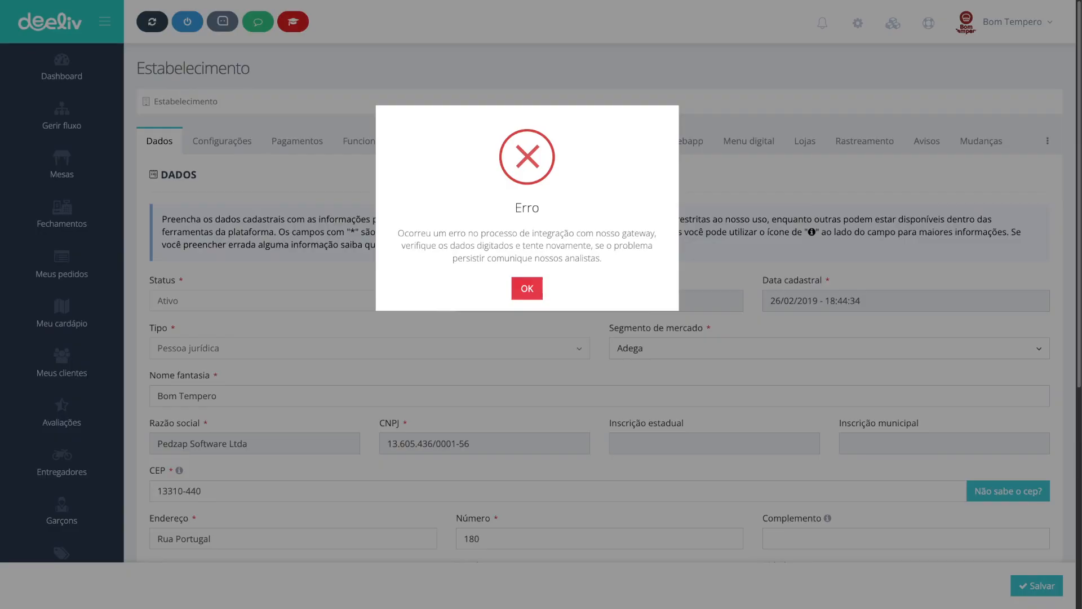
{"action": "left_click", "coordinate": [527, 288]}
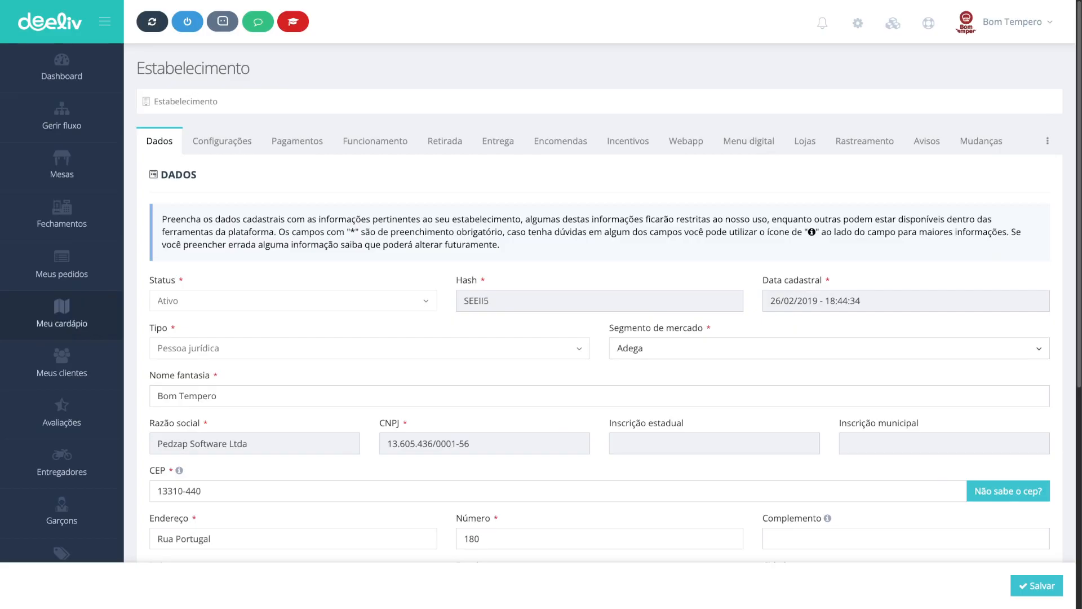
Step: Return to the menu groups, open stock control and start inserting a new supply category
{"action": "left_click", "coordinate": [61, 314]}
{"action": "left_click", "coordinate": [306, 153]}
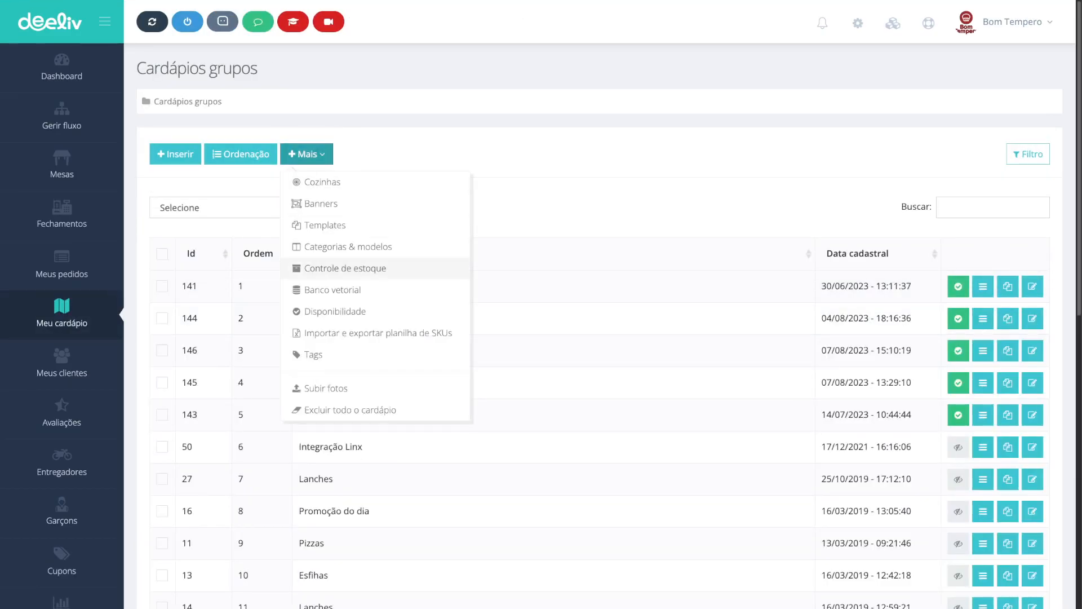
{"action": "left_click", "coordinate": [345, 268]}
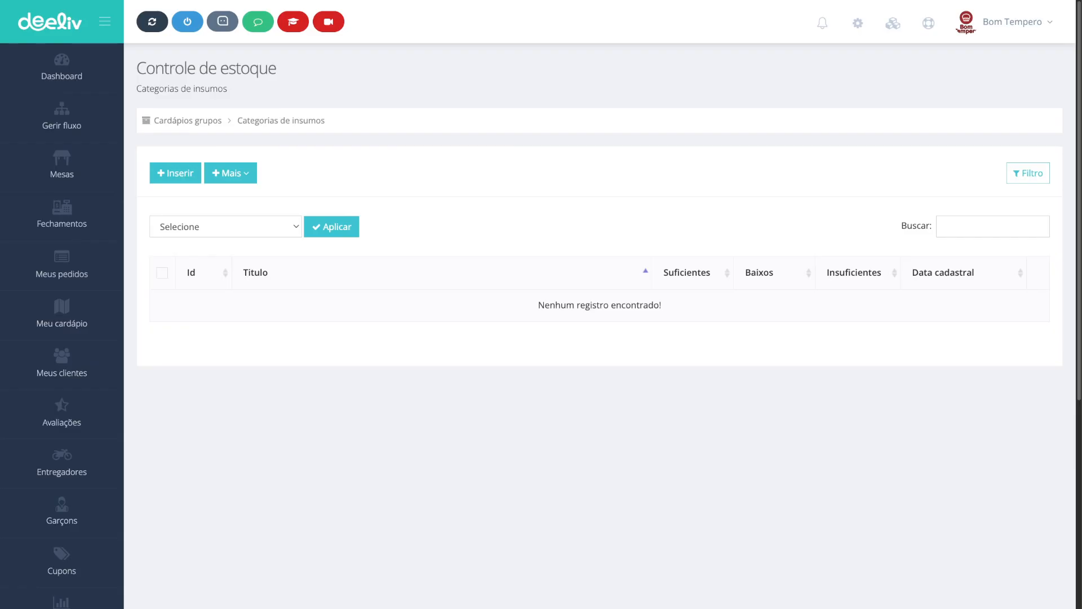
{"action": "left_click", "coordinate": [175, 172]}
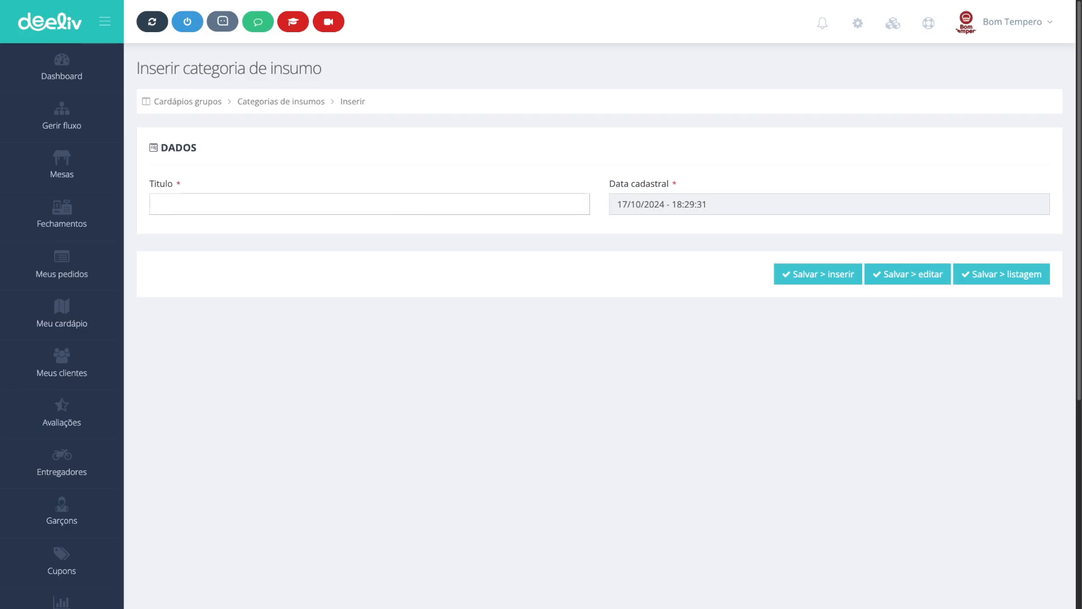
Step: Create the supply category titled Bebidas and save it back to the listing
{"action": "key", "text": "Down"}
{"action": "key", "text": "Return"}
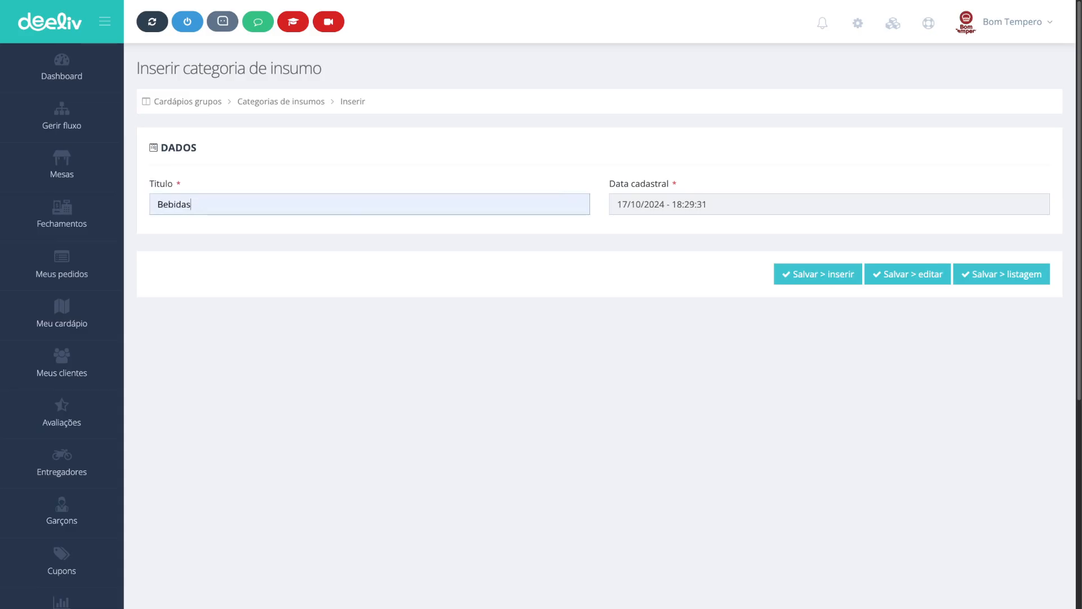
{"action": "key", "text": "super+a"}
{"action": "type", "text": "Beb"}
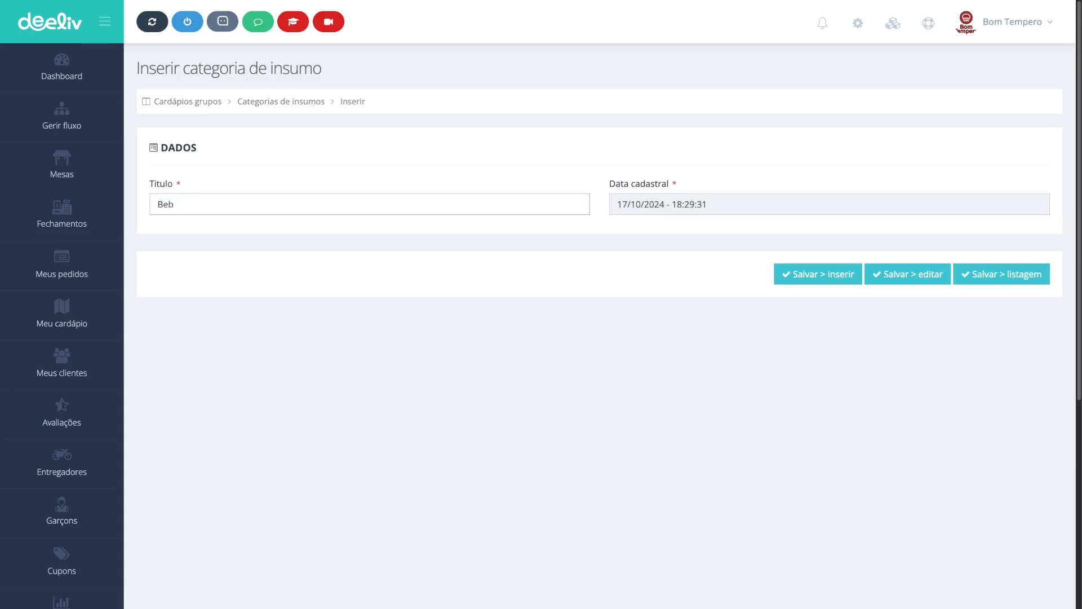
{"action": "key", "text": "Down"}
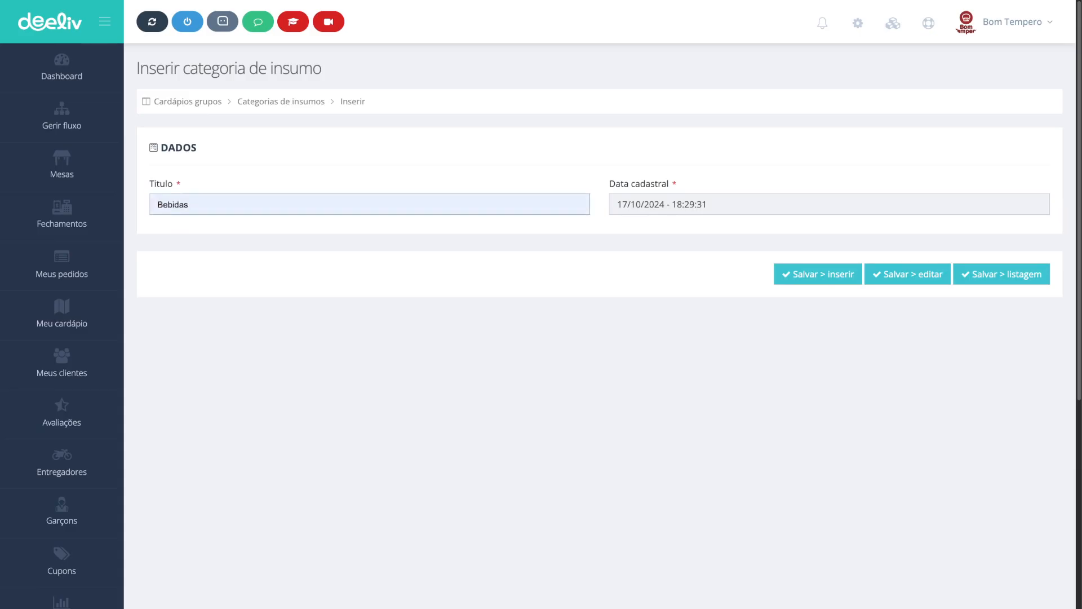
{"action": "key", "text": "Return"}
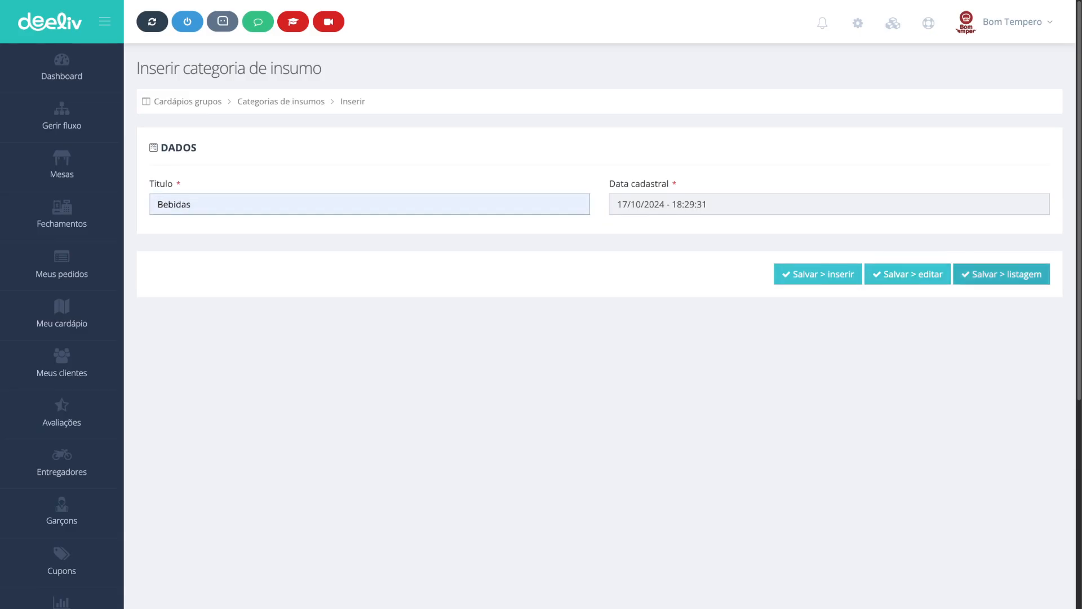
{"action": "left_click", "coordinate": [1001, 273]}
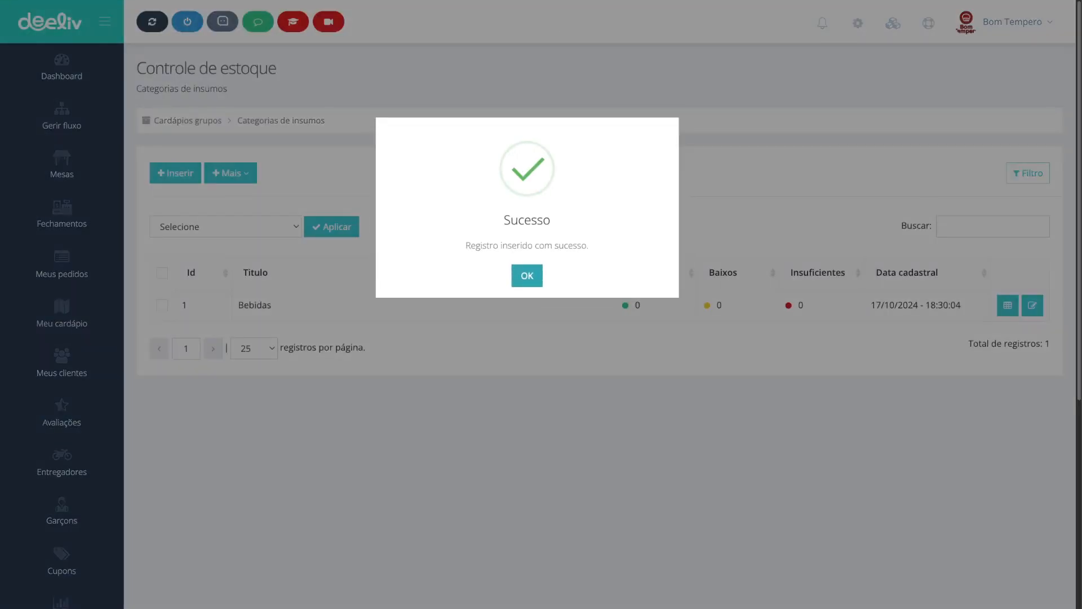
{"action": "left_click", "coordinate": [527, 276]}
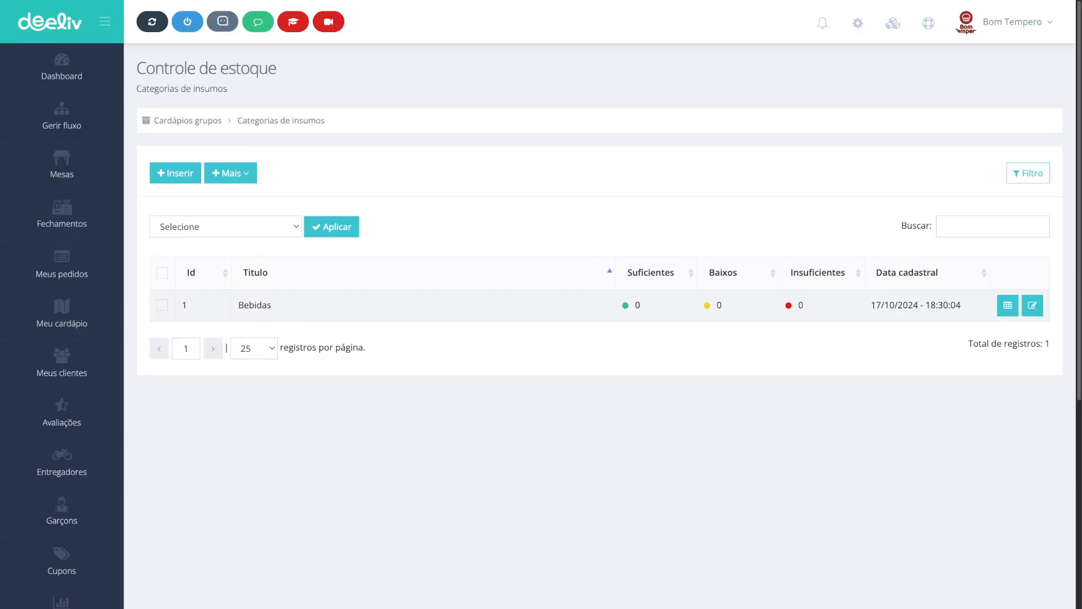
Step: Open the supplies of the Bebidas category and start inserting a new supply
{"action": "double_click", "coordinate": [638, 305]}
{"action": "double_click", "coordinate": [719, 305]}
{"action": "double_click", "coordinate": [801, 305]}
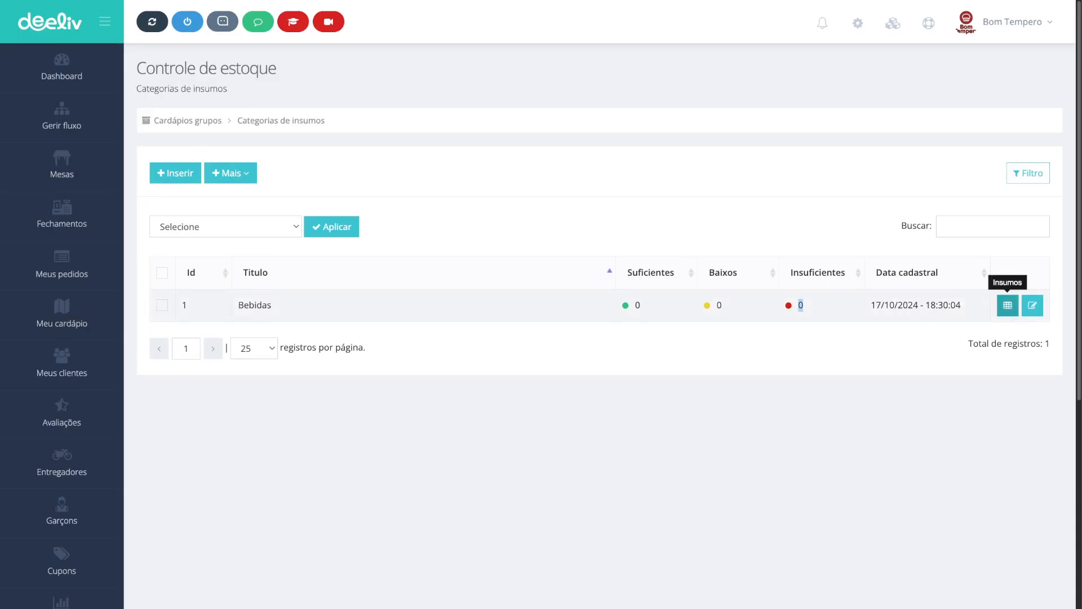
{"action": "left_click", "coordinate": [1008, 305]}
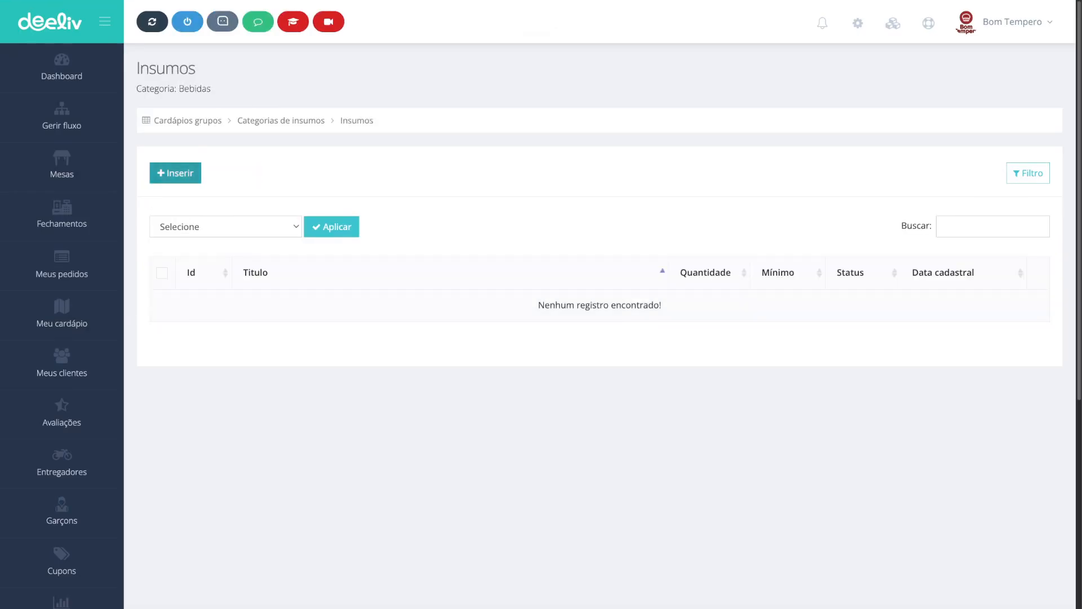
{"action": "left_click", "coordinate": [175, 172]}
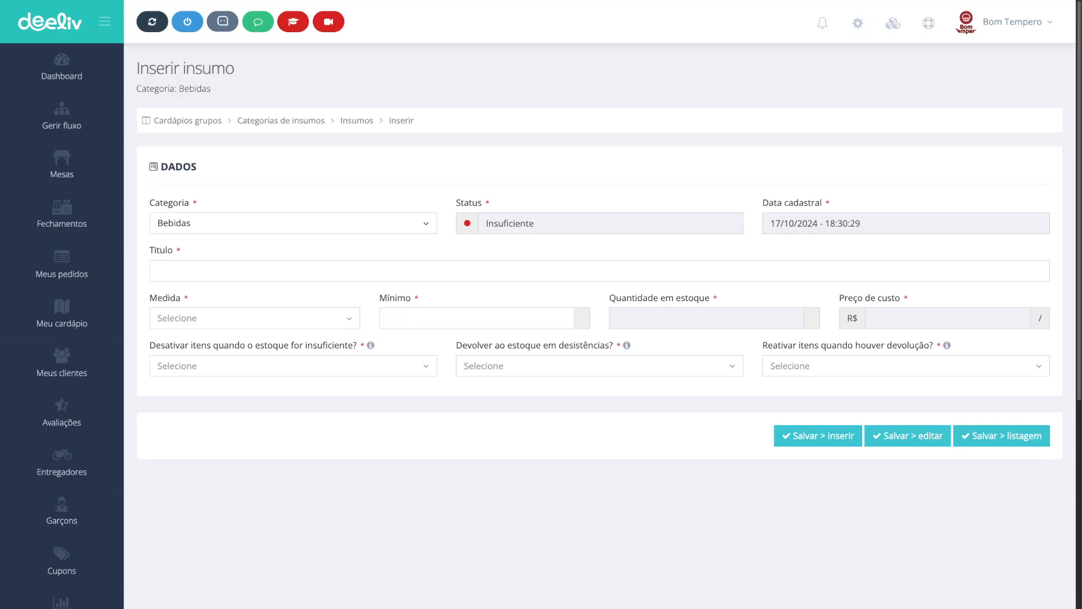
Step: Keep Bebidas as the supply's category and enter the title Coca Cola 2L
{"action": "left_click", "coordinate": [293, 223]}
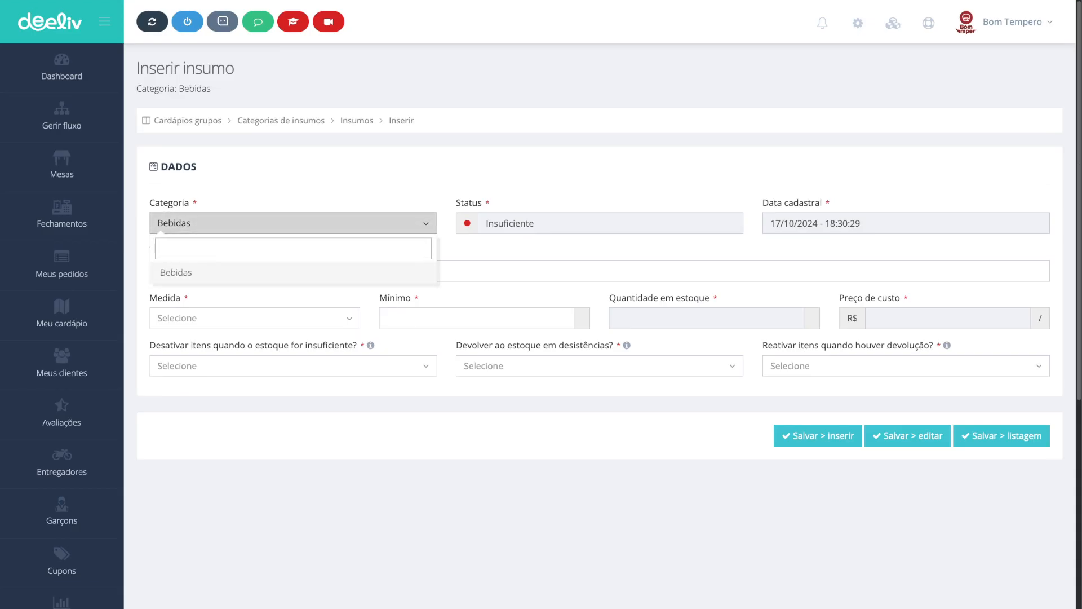
{"action": "left_click", "coordinate": [293, 223]}
{"action": "key", "text": "Tab"}
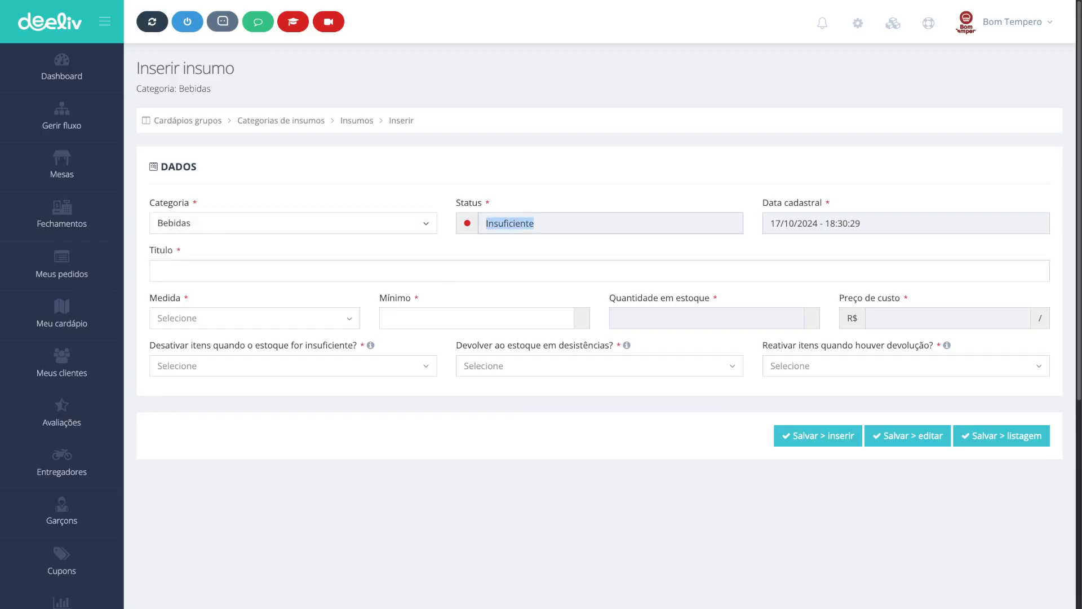
{"action": "left_click", "coordinate": [159, 270]}
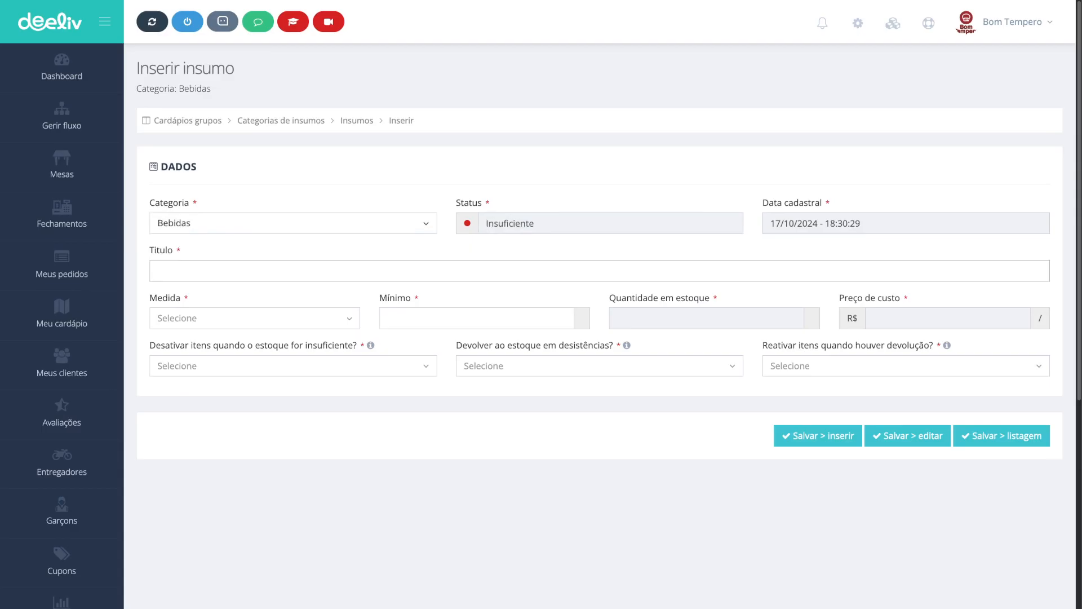
{"action": "key", "text": "Down"}
{"action": "key", "text": "Down"}
{"action": "key", "text": "Down"}
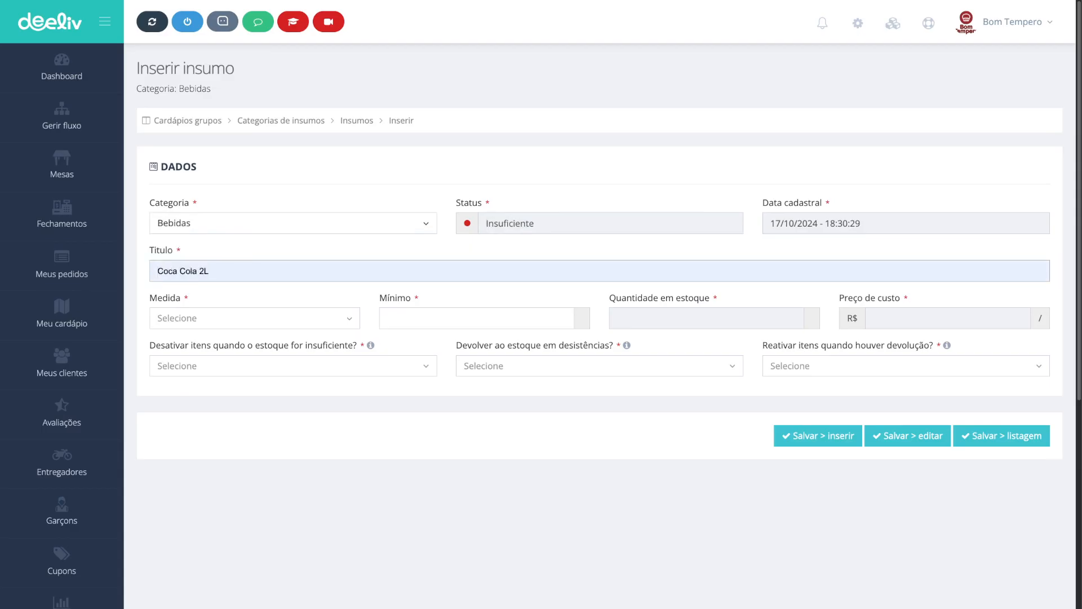
{"action": "key", "text": "Return"}
Step: Set the supply's measure to Unidade and its minimum stock to 10 units
{"action": "left_click", "coordinate": [254, 318]}
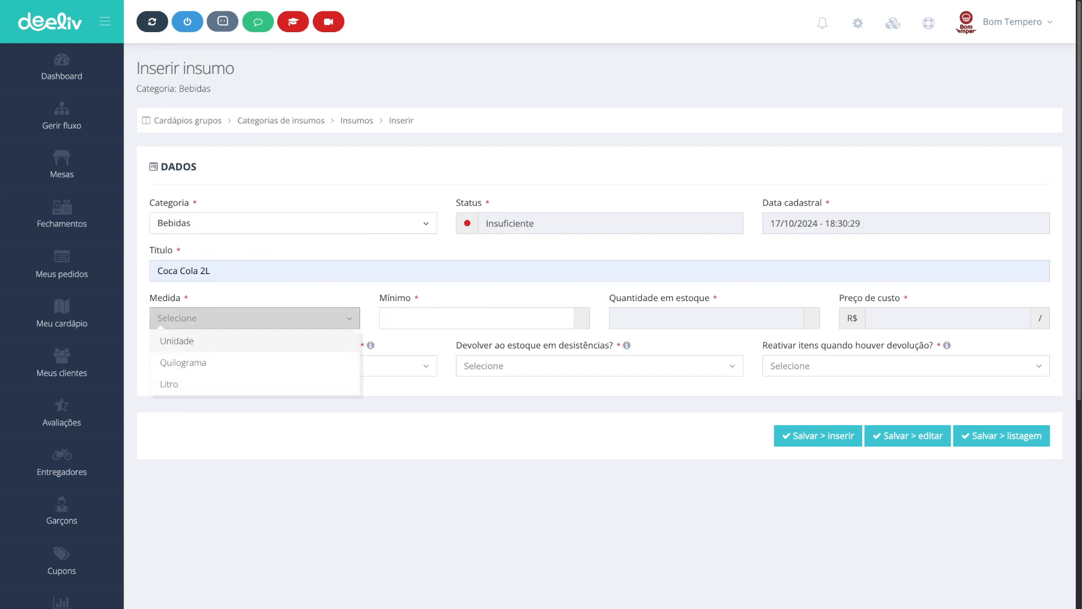
{"action": "key", "text": "Return"}
{"action": "left_click", "coordinate": [470, 318]}
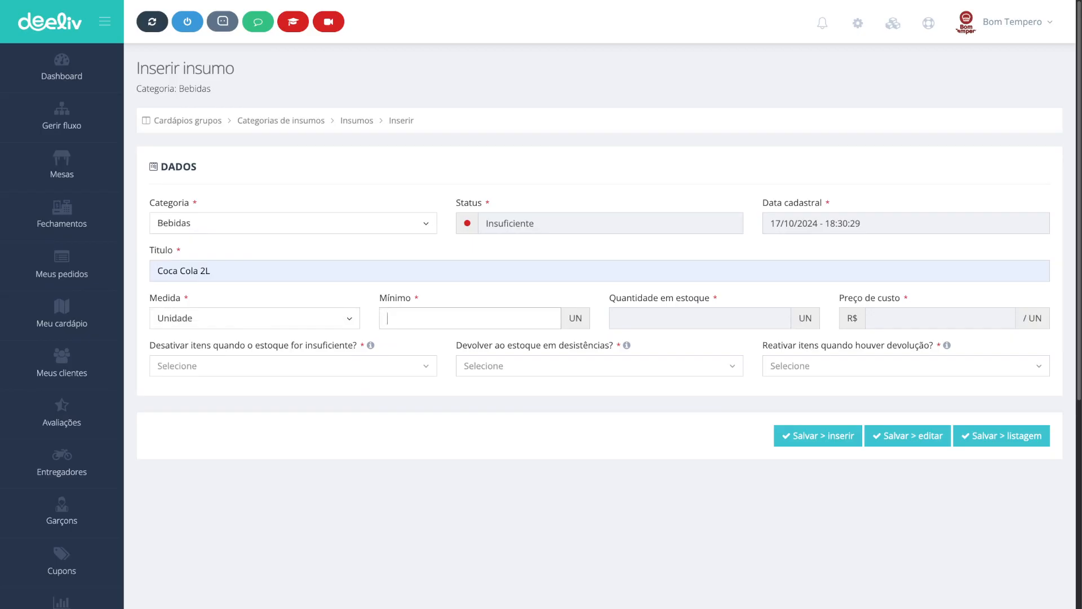
{"action": "type", "text": "10"}
{"action": "key", "text": "shift+Left"}
{"action": "key", "text": "Right"}
{"action": "key", "text": "shift+Home"}
{"action": "left_click", "coordinate": [398, 319]}
{"action": "left_click_drag", "start_coordinate": [190, 345], "coordinate": [360, 345]}
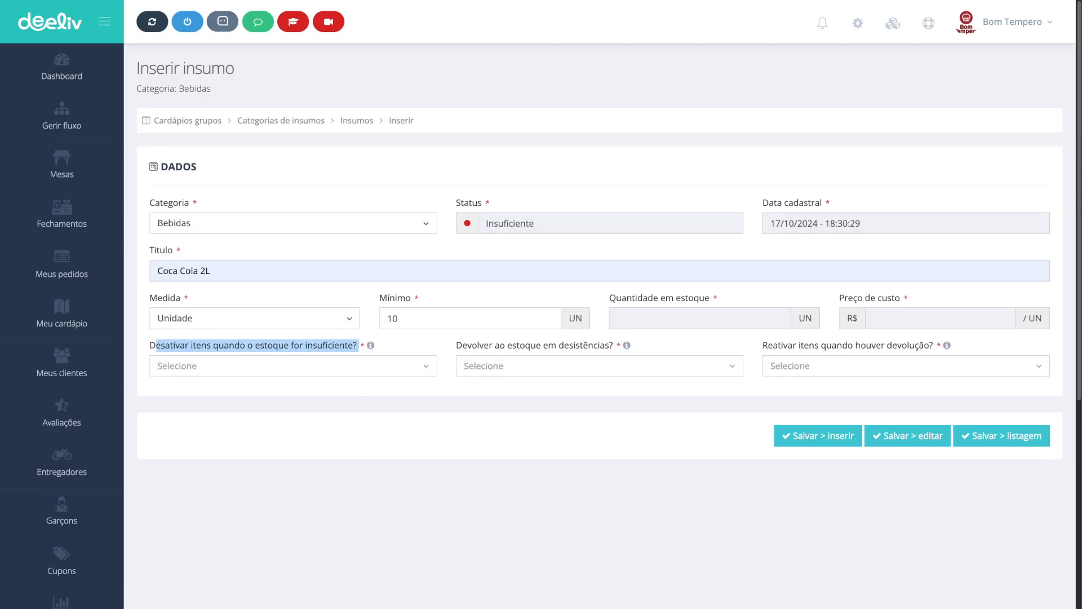
{"action": "left_click", "coordinate": [360, 346]}
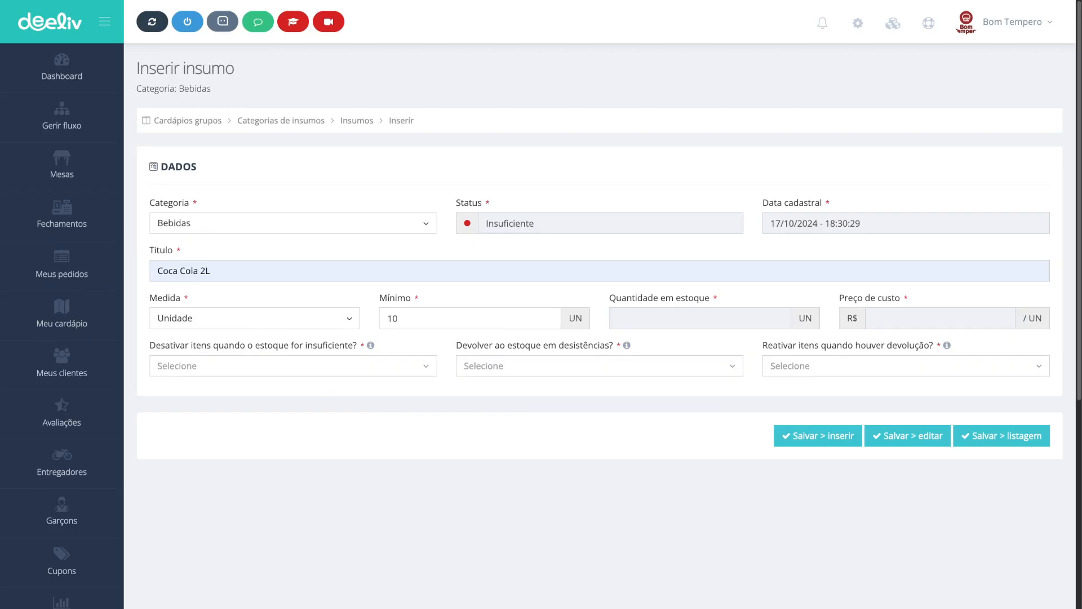
Step: Set deactivating items on insufficient stock to Sim (desativar) and returning stock on cancellations to Sim
{"action": "left_click", "coordinate": [160, 368]}
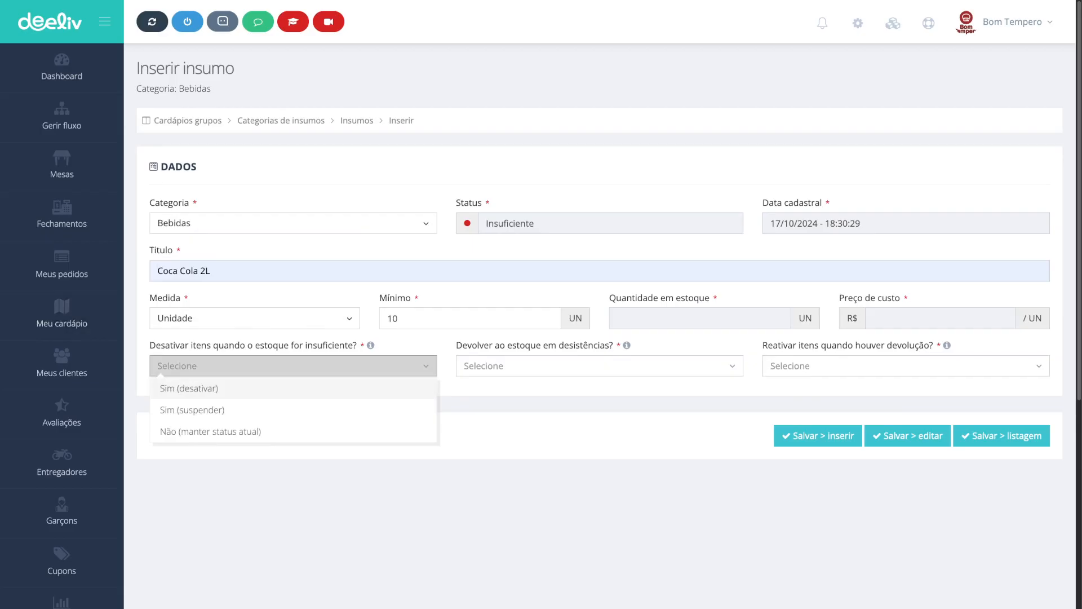
{"action": "left_click", "coordinate": [189, 388]}
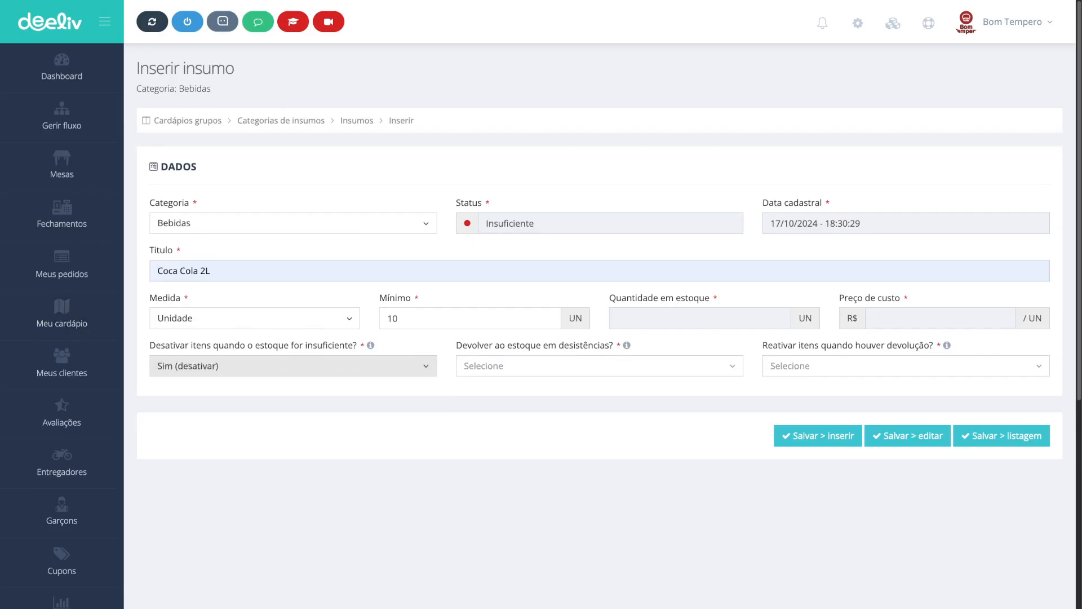
{"action": "left_click", "coordinate": [599, 365]}
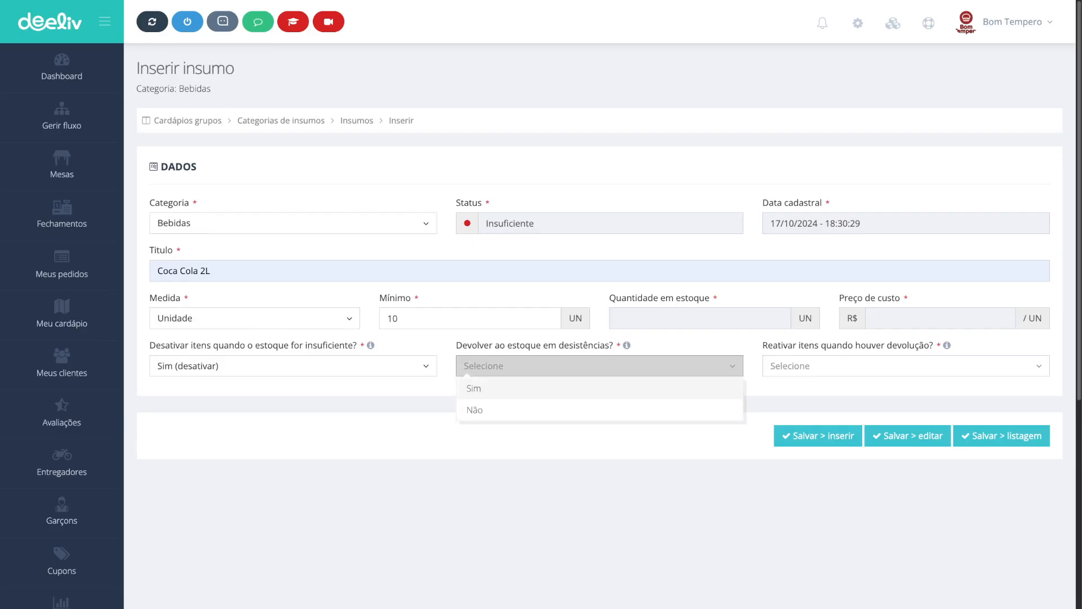
{"action": "left_click", "coordinate": [474, 388]}
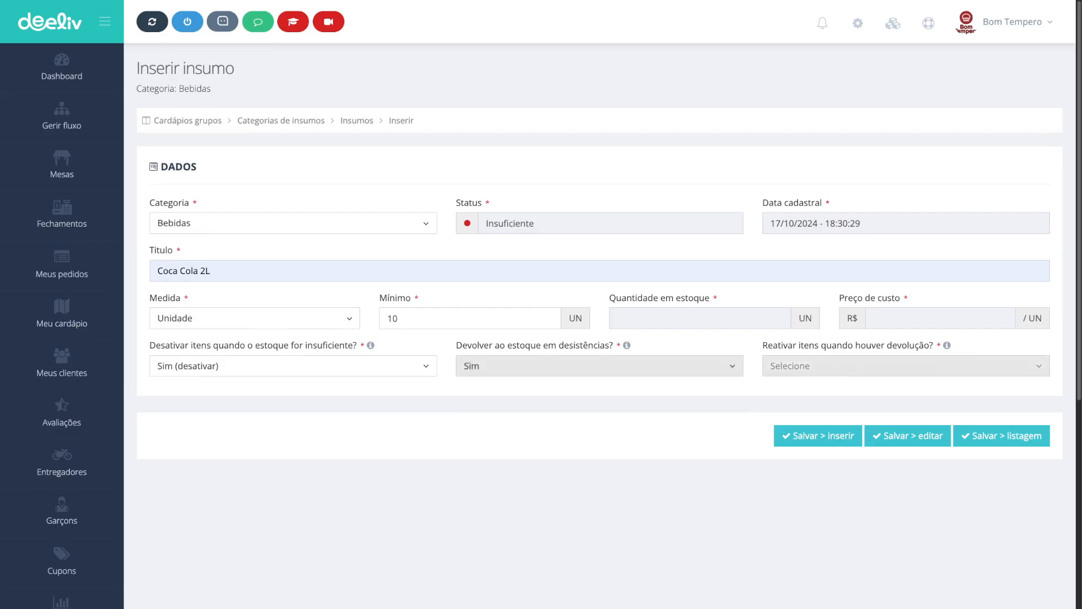
Step: Set reactivating items on returns to Sim and save the supply, staying on its edit page
{"action": "left_click", "coordinate": [774, 374]}
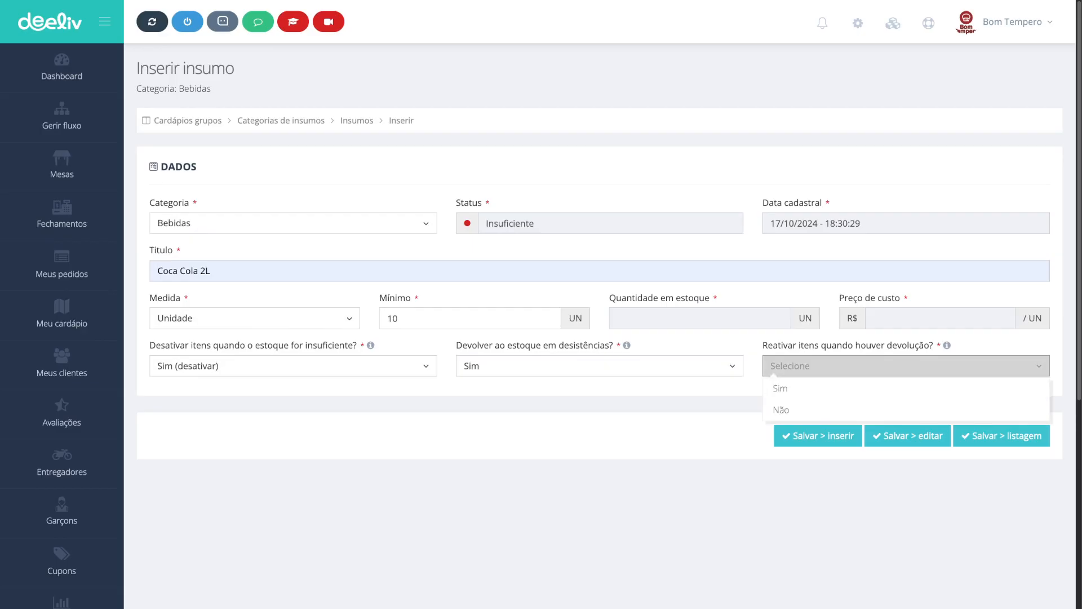
{"action": "left_click", "coordinate": [599, 366]}
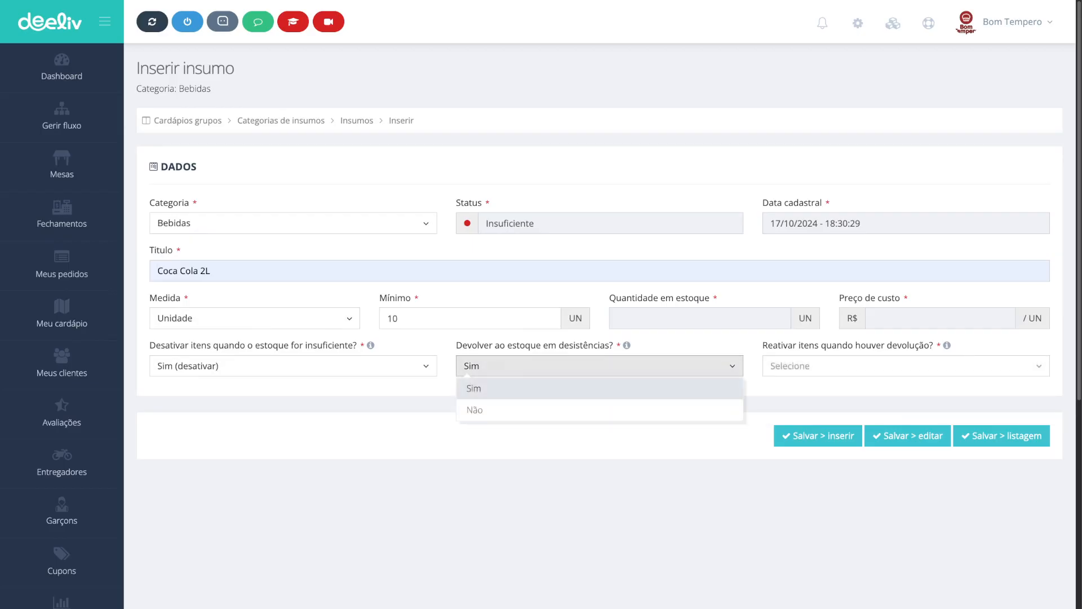
{"action": "left_click", "coordinate": [773, 372]}
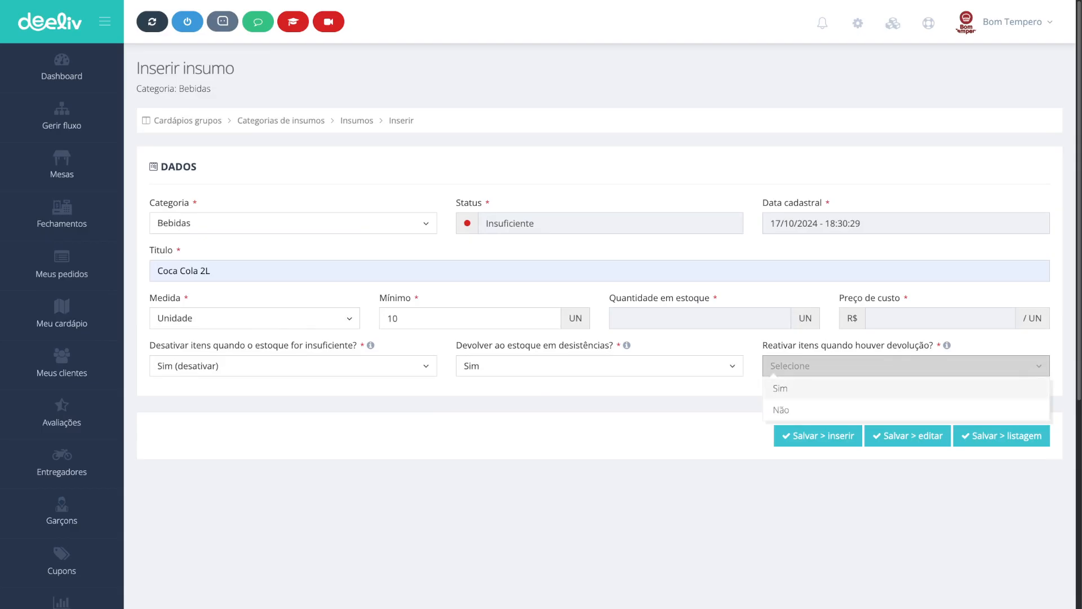
{"action": "left_click", "coordinate": [780, 388]}
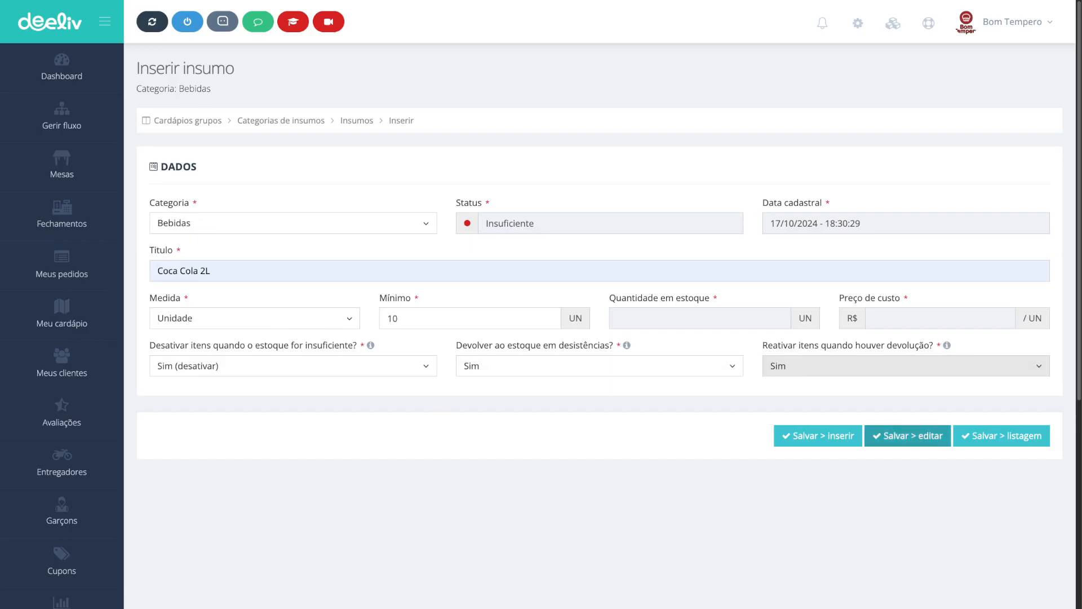
{"action": "left_click", "coordinate": [907, 435]}
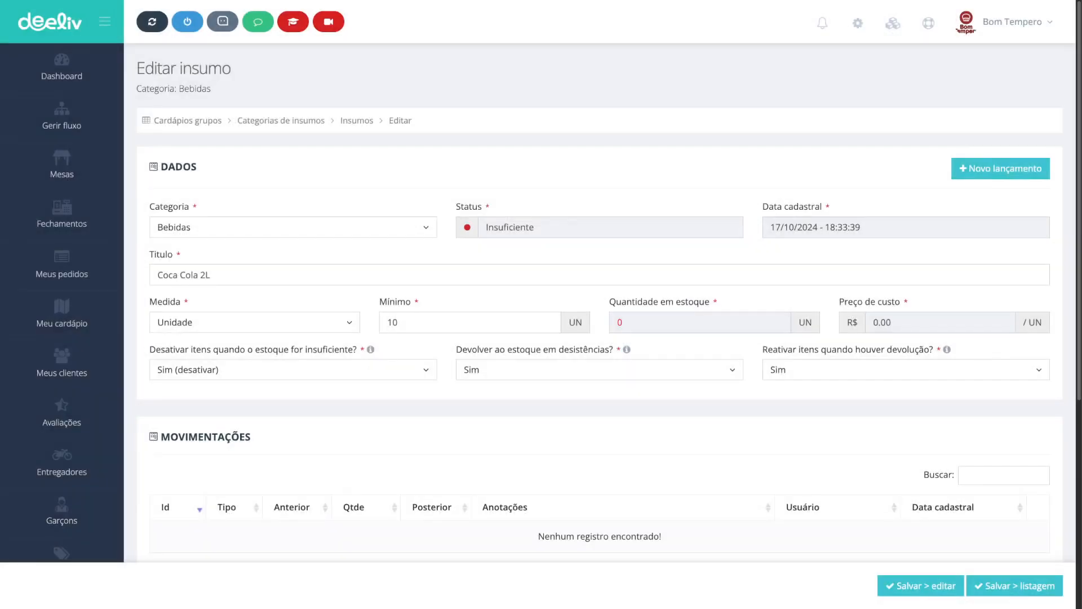
Step: Review the supply's stock movements and technical sheet records sections on the edit page
{"action": "scroll", "coordinate": [600, 305], "scroll_direction": "down", "scroll_amount": 2}
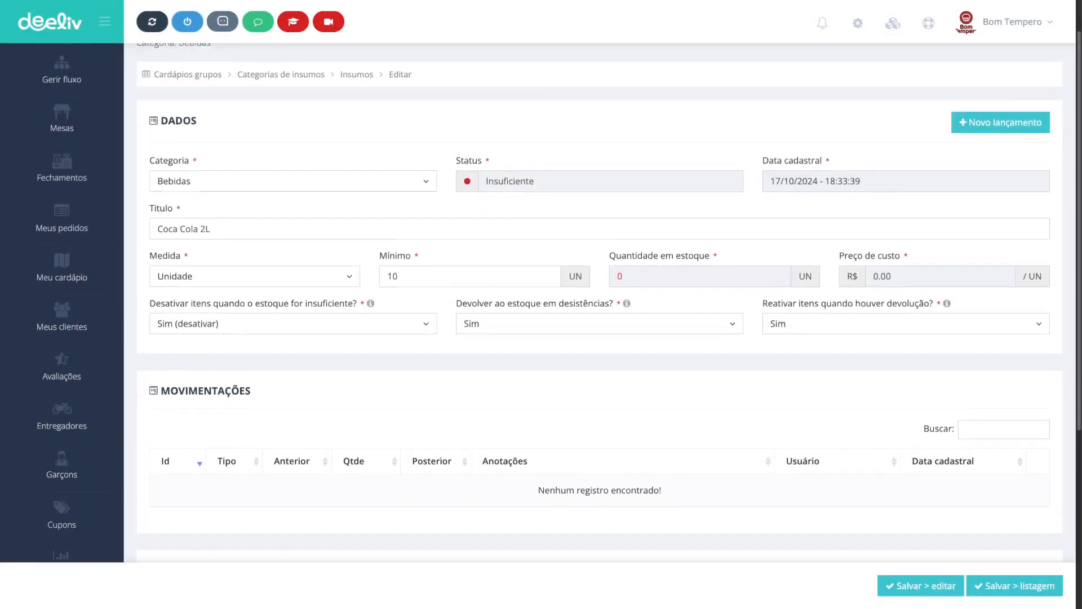
{"action": "left_click_drag", "start_coordinate": [252, 353], "coordinate": [160, 353]}
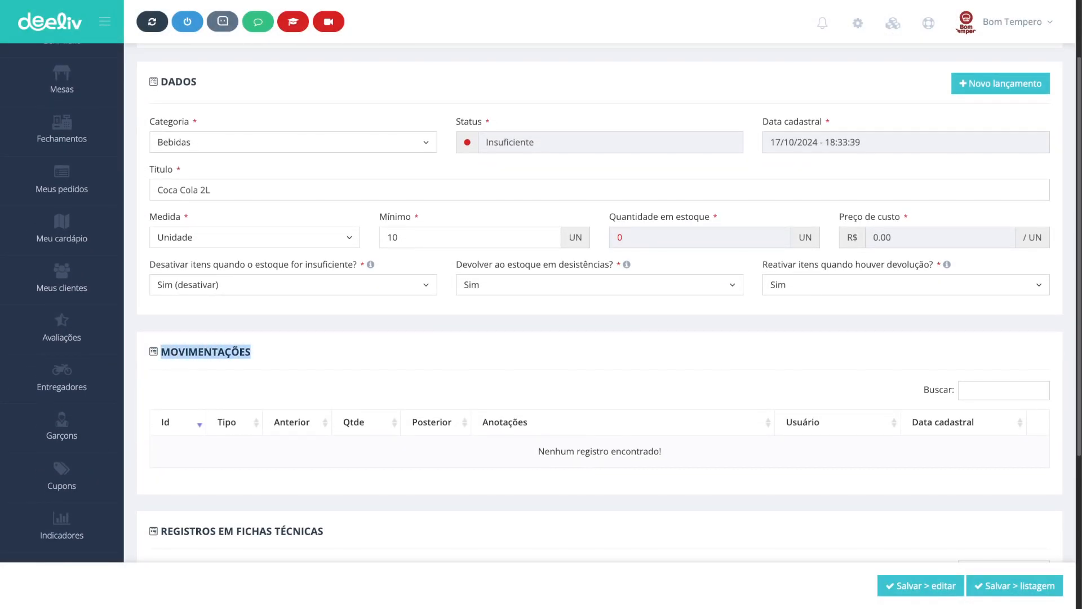
{"action": "scroll", "coordinate": [599, 305], "scroll_direction": "down", "scroll_amount": 1}
{"action": "left_click_drag", "start_coordinate": [539, 402], "coordinate": [661, 402]}
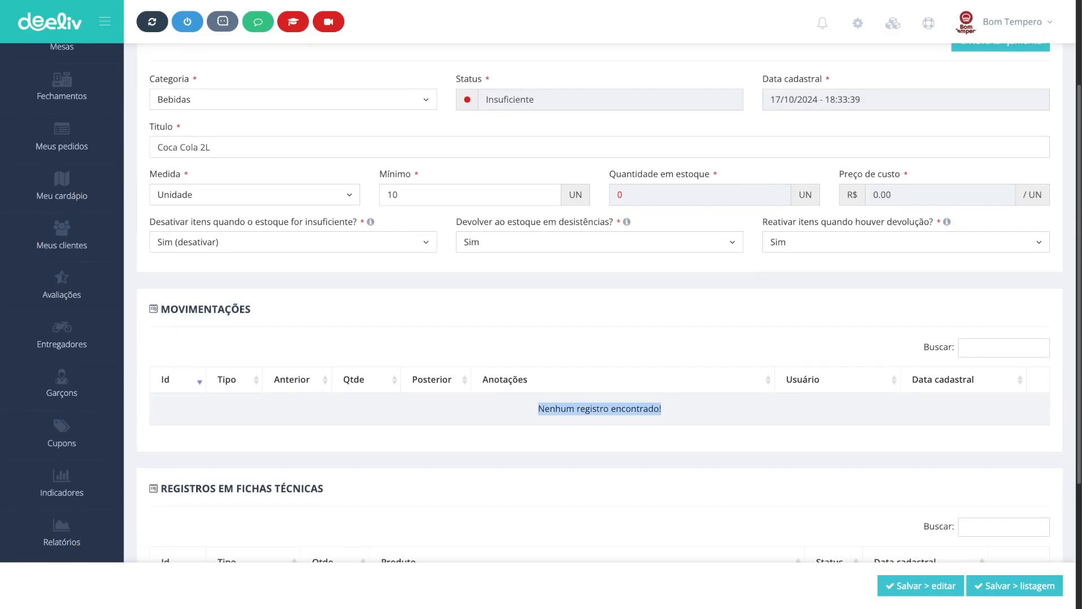
{"action": "scroll", "coordinate": [600, 304], "scroll_direction": "down", "scroll_amount": 3}
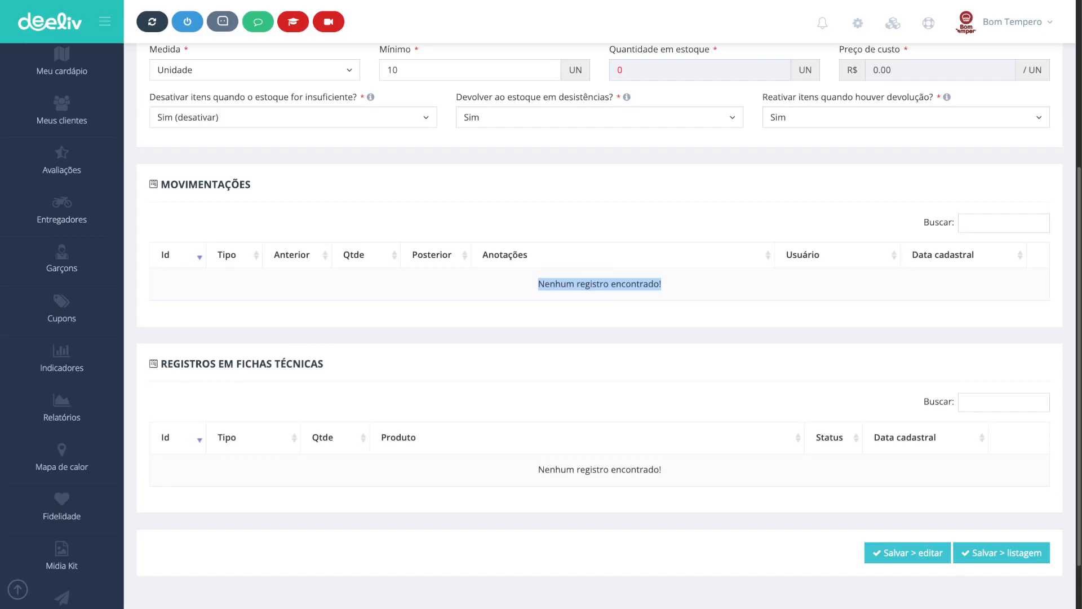
{"action": "left_click_drag", "start_coordinate": [160, 363], "coordinate": [324, 363]}
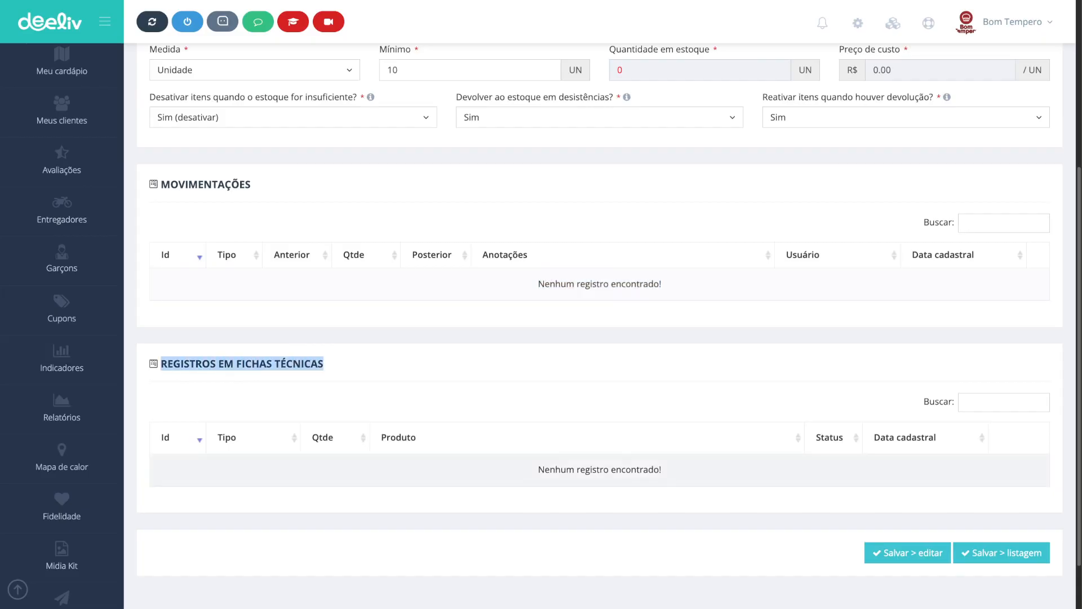
{"action": "scroll", "coordinate": [599, 304], "scroll_direction": "up", "scroll_amount": 5}
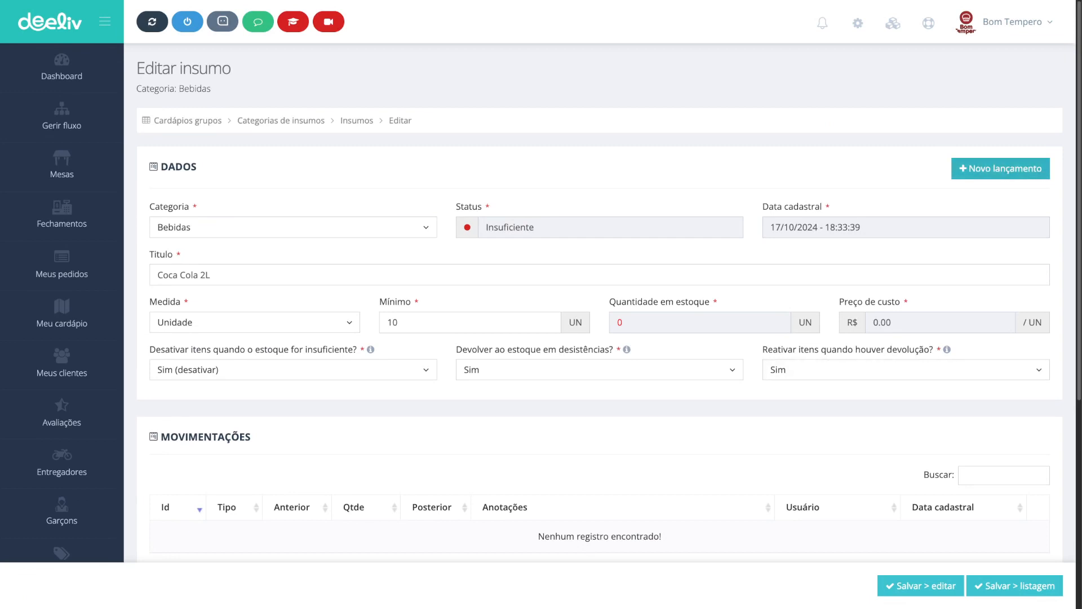
Step: Open a new stock entry of type Entrada de insumo with a quantity of 15
{"action": "left_click", "coordinate": [1001, 168]}
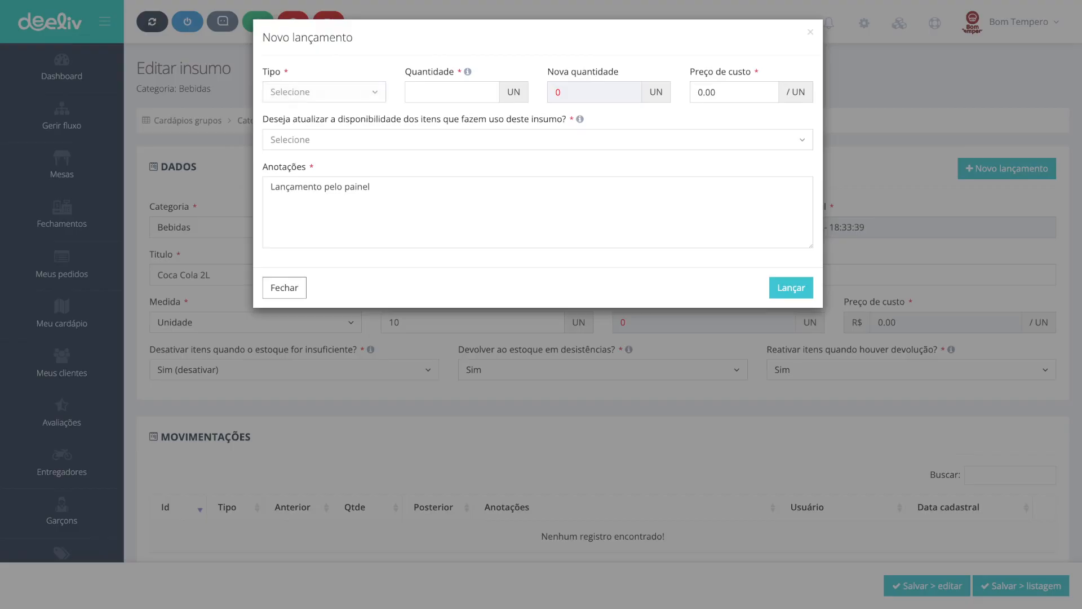
{"action": "left_click", "coordinate": [324, 92]}
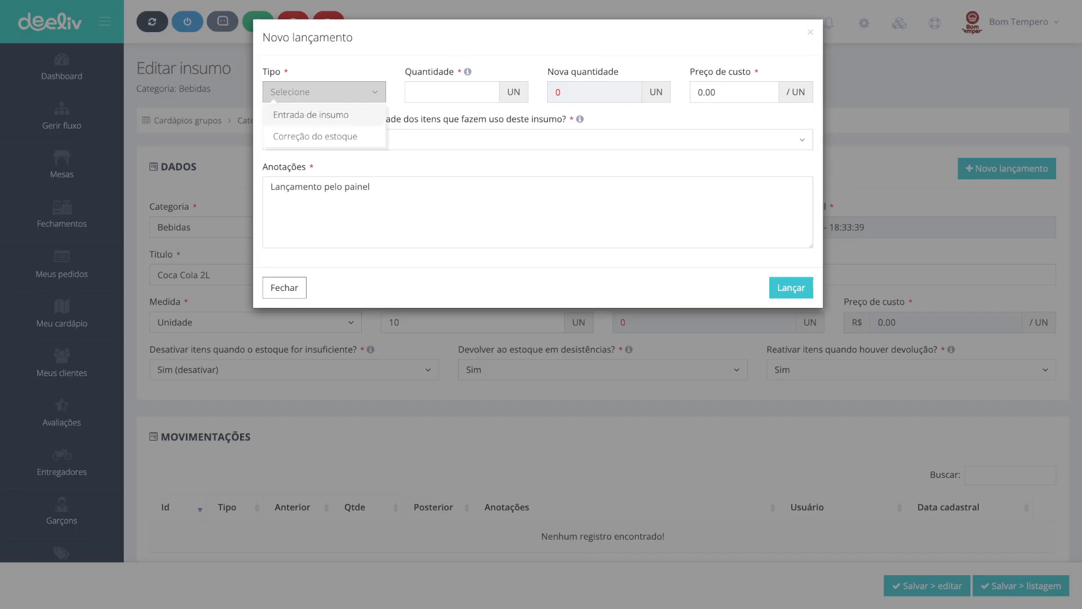
{"action": "left_click", "coordinate": [311, 115]}
{"action": "left_click", "coordinate": [324, 92]}
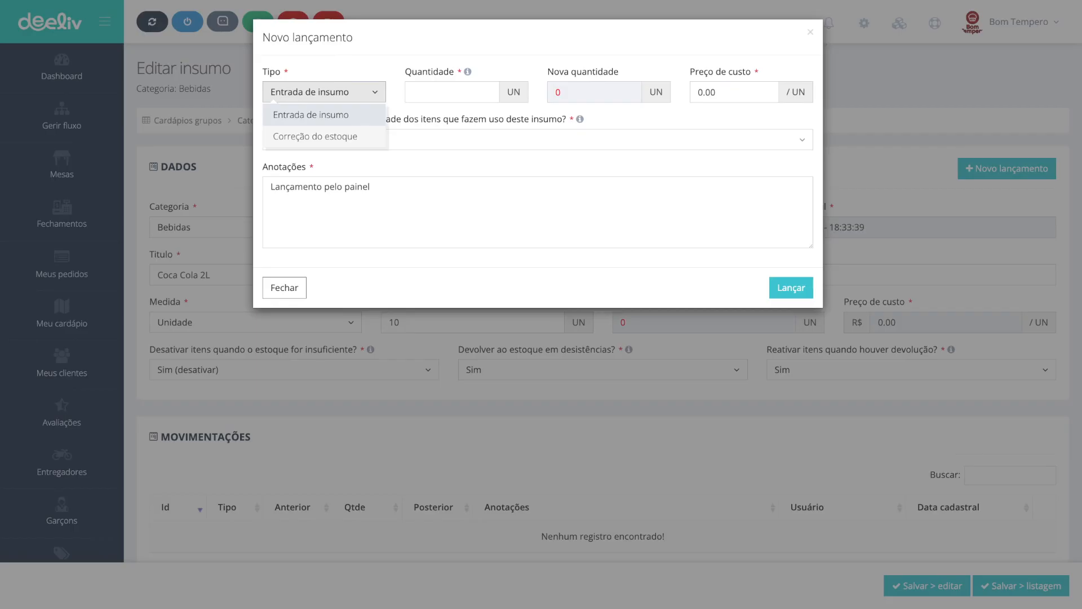
{"action": "left_click", "coordinate": [315, 137]}
{"action": "left_click", "coordinate": [453, 92]}
{"action": "type", "text": "5"}
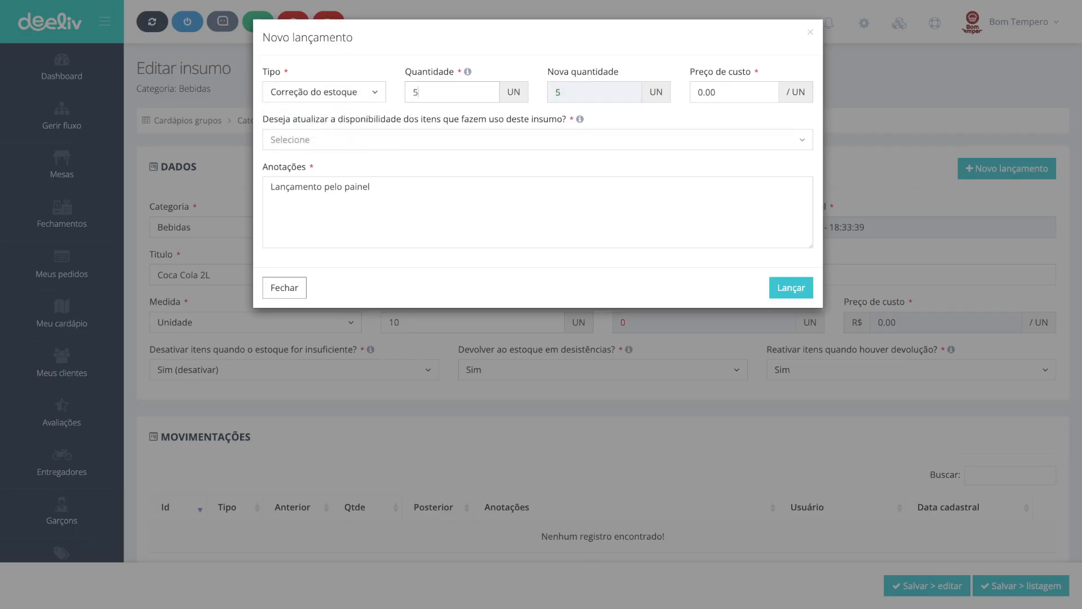
{"action": "key", "text": "super+a"}
{"action": "left_click", "coordinate": [325, 92]}
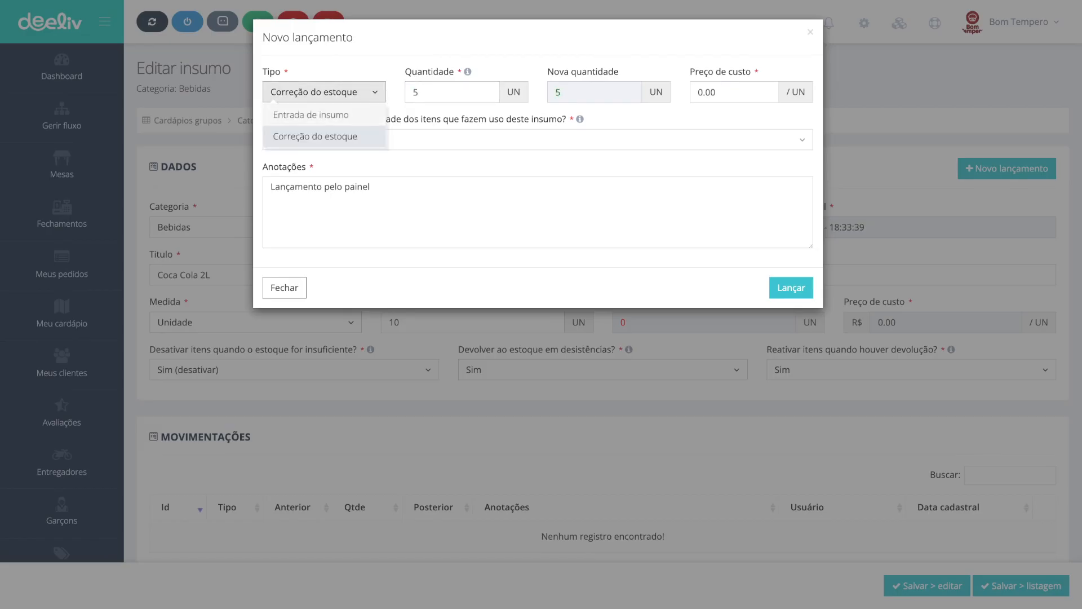
{"action": "left_click", "coordinate": [311, 115]}
{"action": "key", "text": "Tab"}
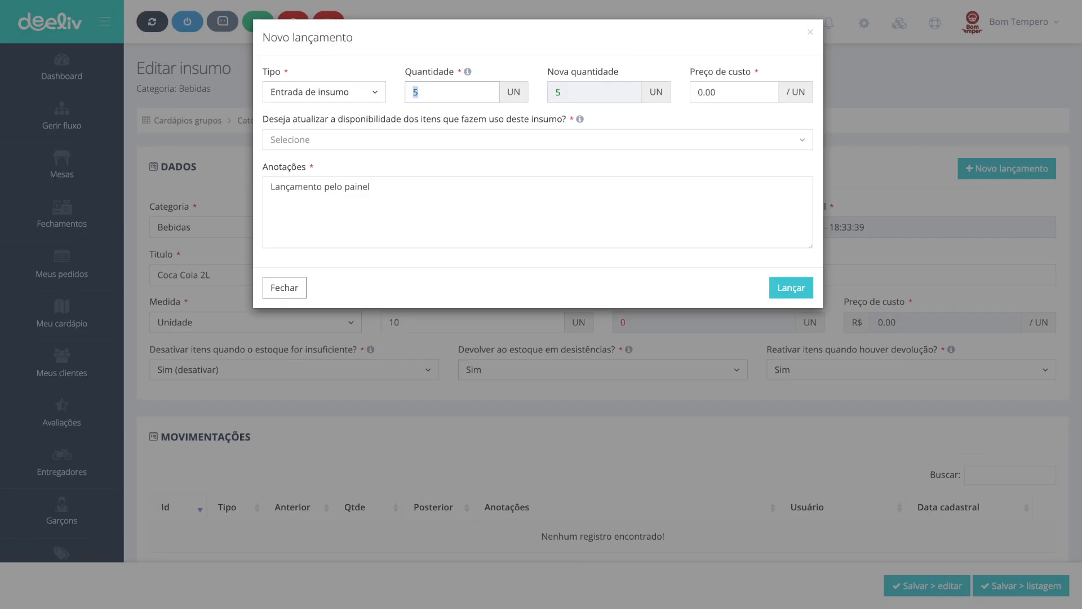
{"action": "type", "text": "15"}
Step: Set the stock entry's cost price to 10
{"action": "key", "text": "Tab"}
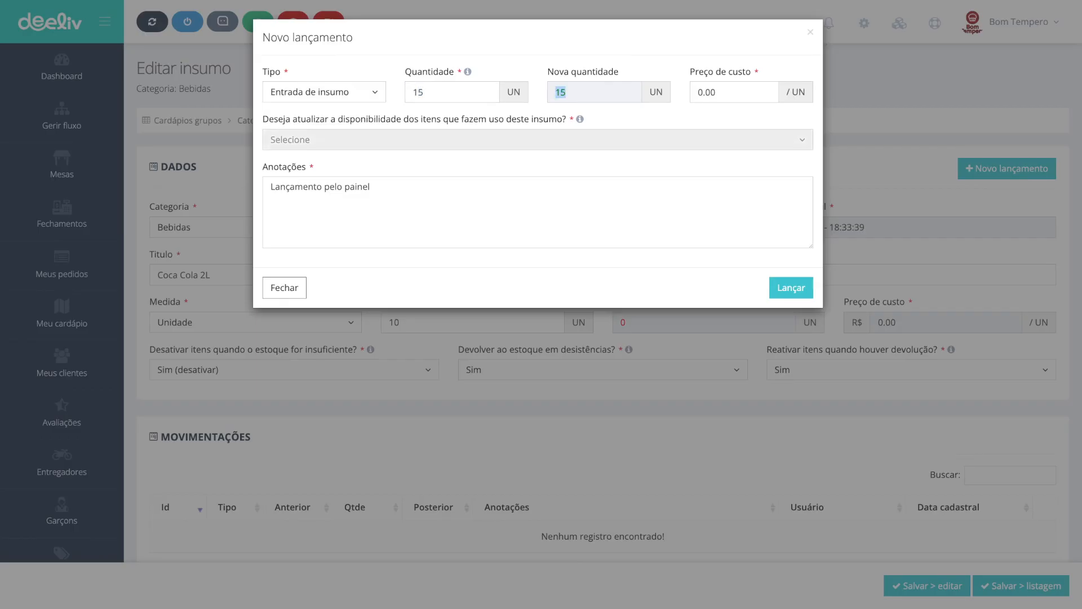
{"action": "key", "text": "Tab"}
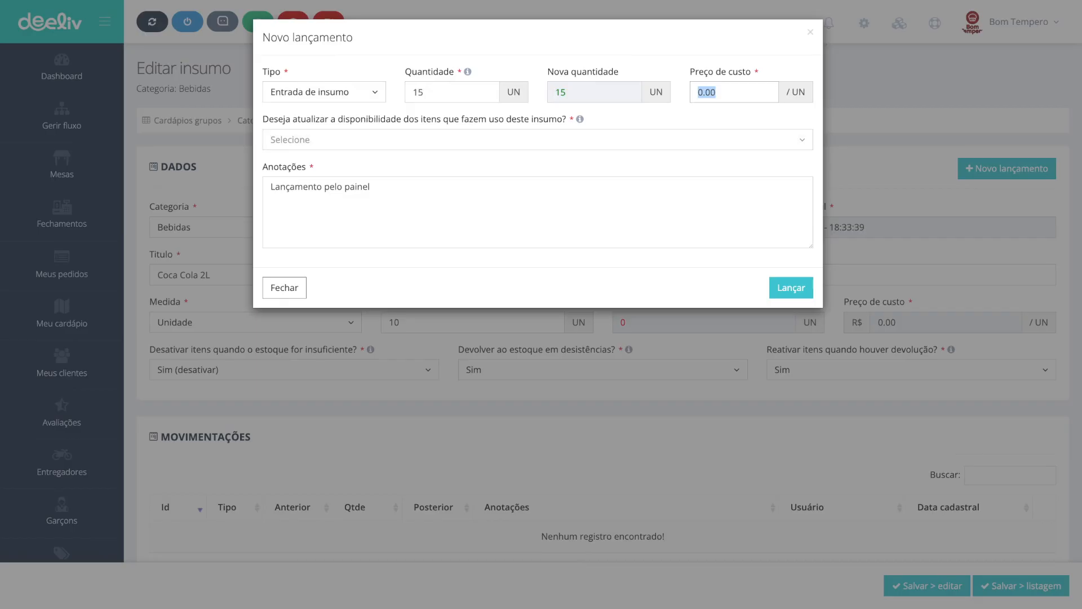
{"action": "key", "text": "BackSpace"}
{"action": "key", "text": "super+a"}
{"action": "type", "text": "10"}
{"action": "key", "text": "super+a"}
Step: Choose Sim for updating the availability of items using this supply and post the stock entry
{"action": "left_click", "coordinate": [273, 145]}
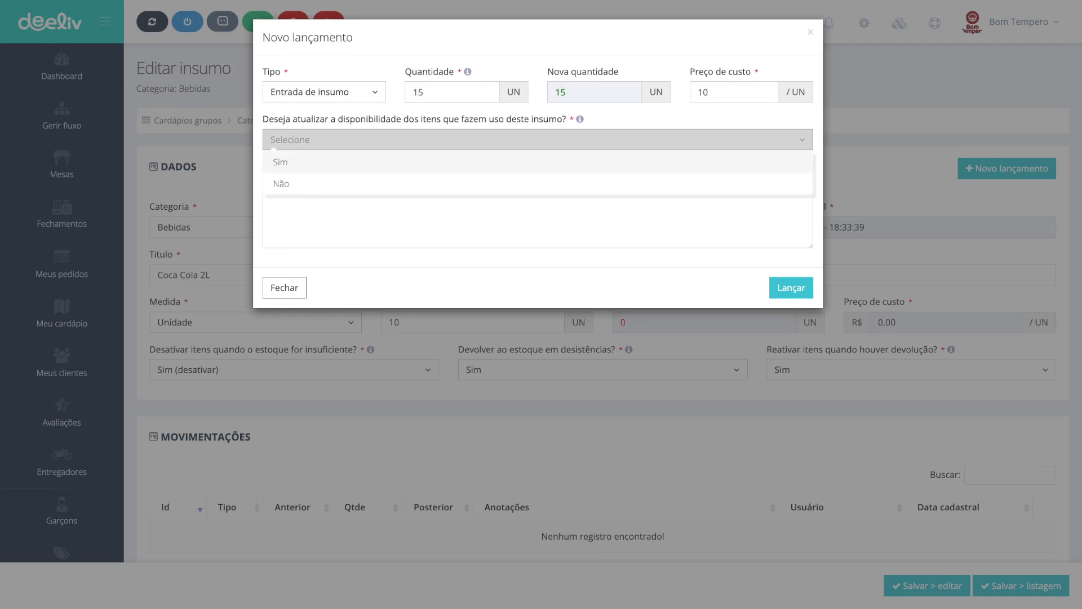
{"action": "left_click", "coordinate": [281, 162]}
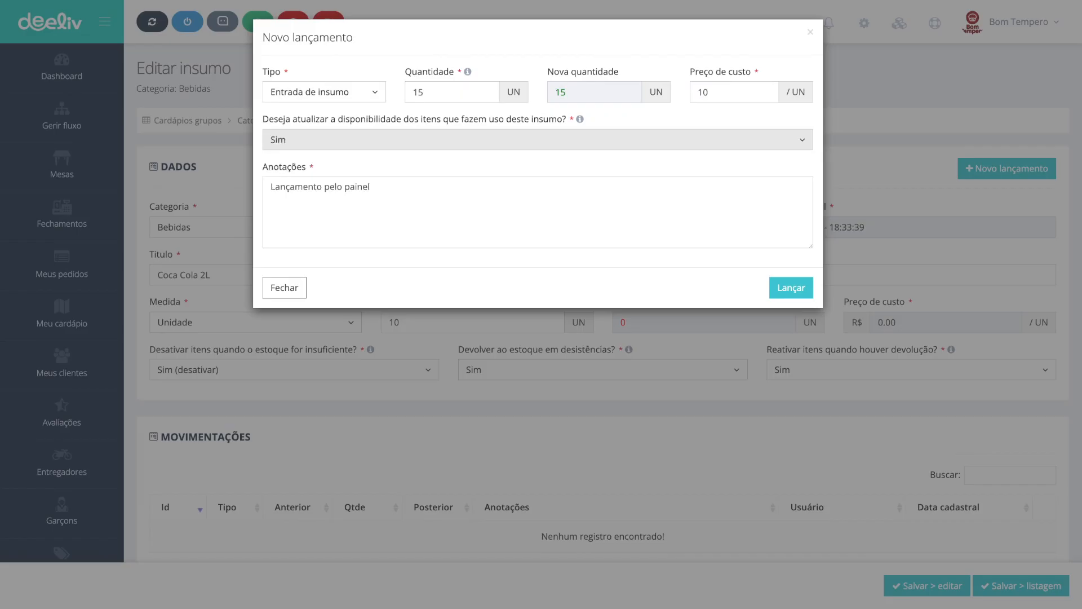
{"action": "left_click", "coordinate": [537, 139]}
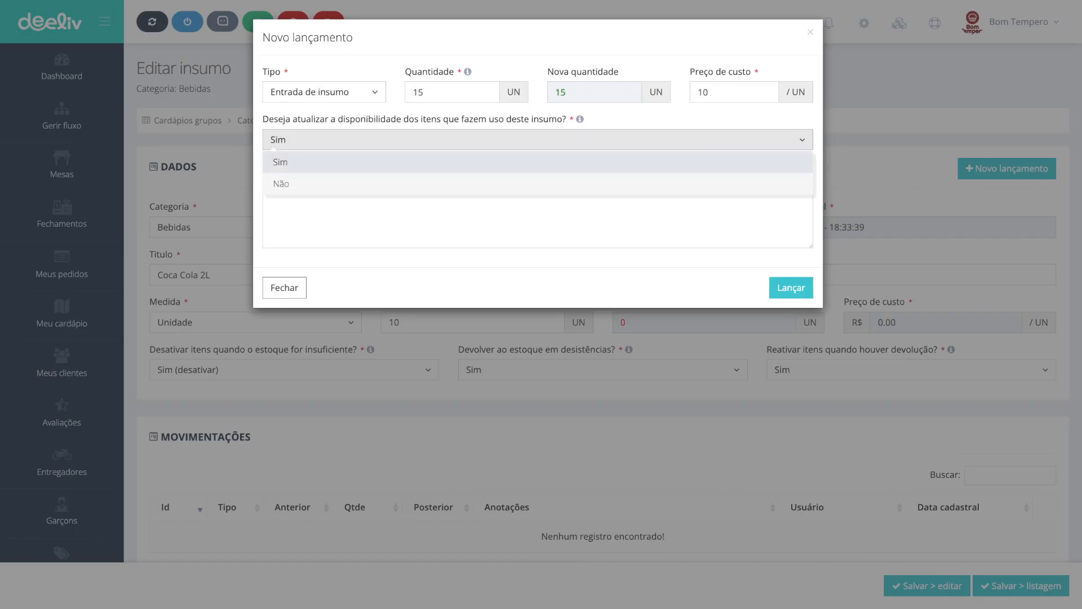
{"action": "left_click", "coordinate": [537, 140]}
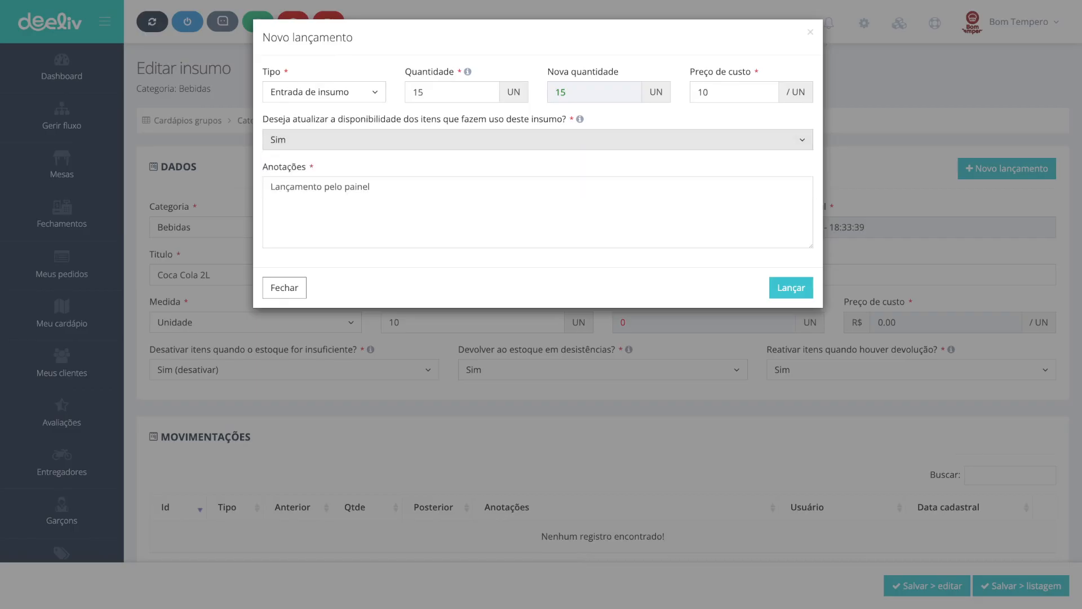
{"action": "left_click", "coordinate": [537, 140]}
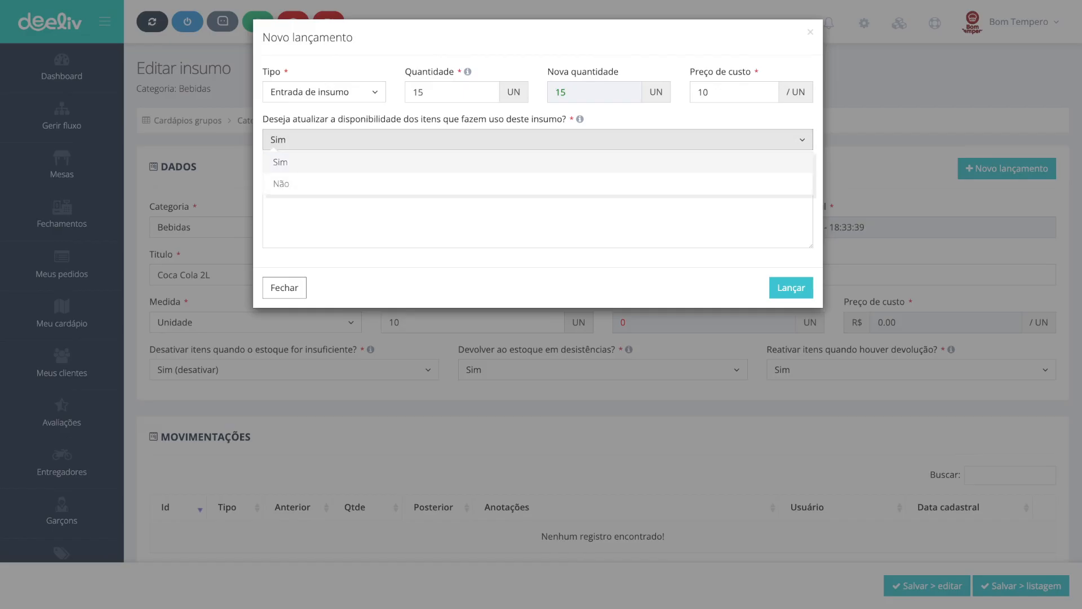
{"action": "left_click", "coordinate": [538, 140]}
{"action": "left_click", "coordinate": [369, 187]}
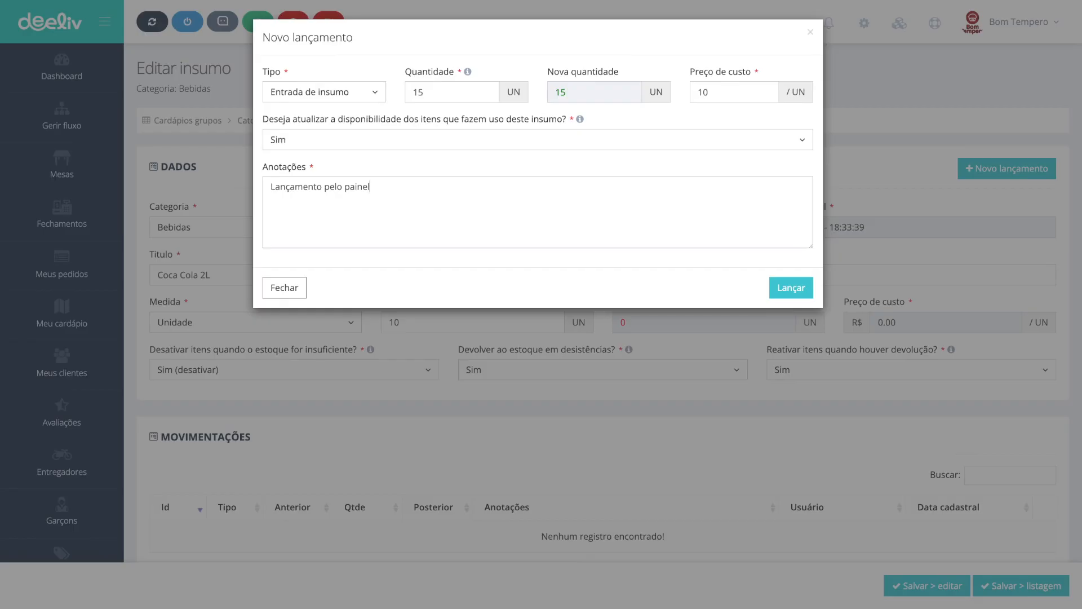
{"action": "key", "text": "ctrl+a"}
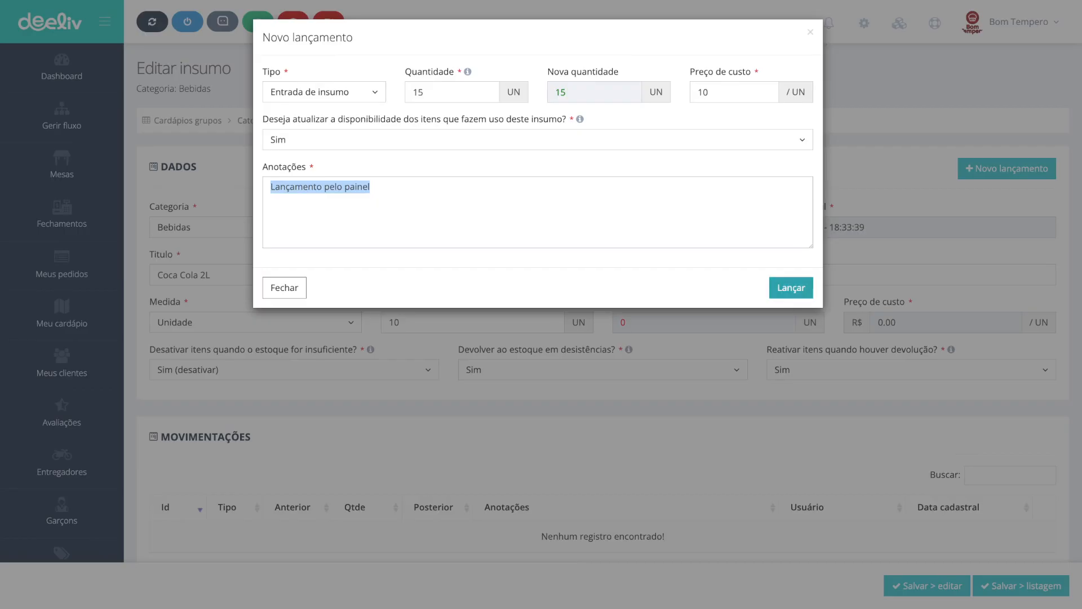
{"action": "left_click", "coordinate": [791, 287]}
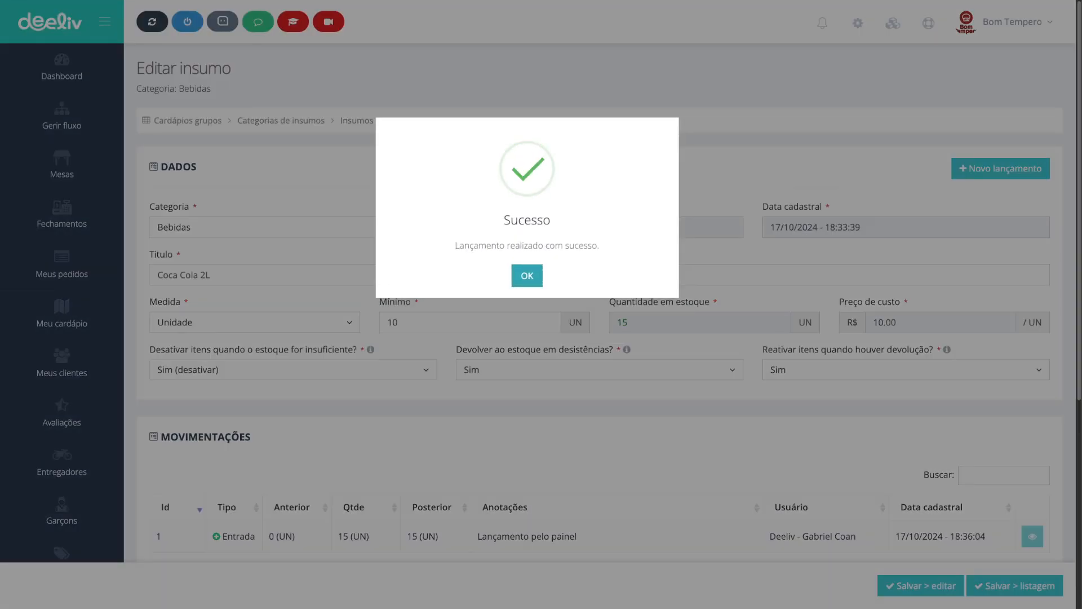
{"action": "left_click", "coordinate": [527, 276]}
Step: Examine the posted entry's row in the stock movements table
{"action": "scroll", "coordinate": [527, 275], "scroll_direction": "down", "scroll_amount": 1}
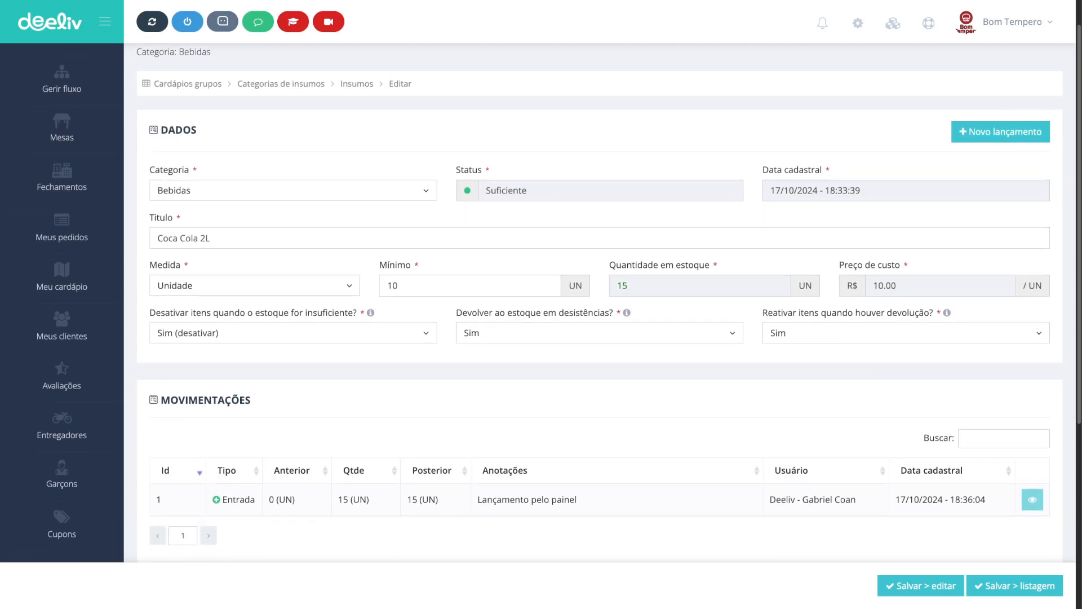
{"action": "scroll", "coordinate": [599, 472], "scroll_direction": "down", "scroll_amount": 1}
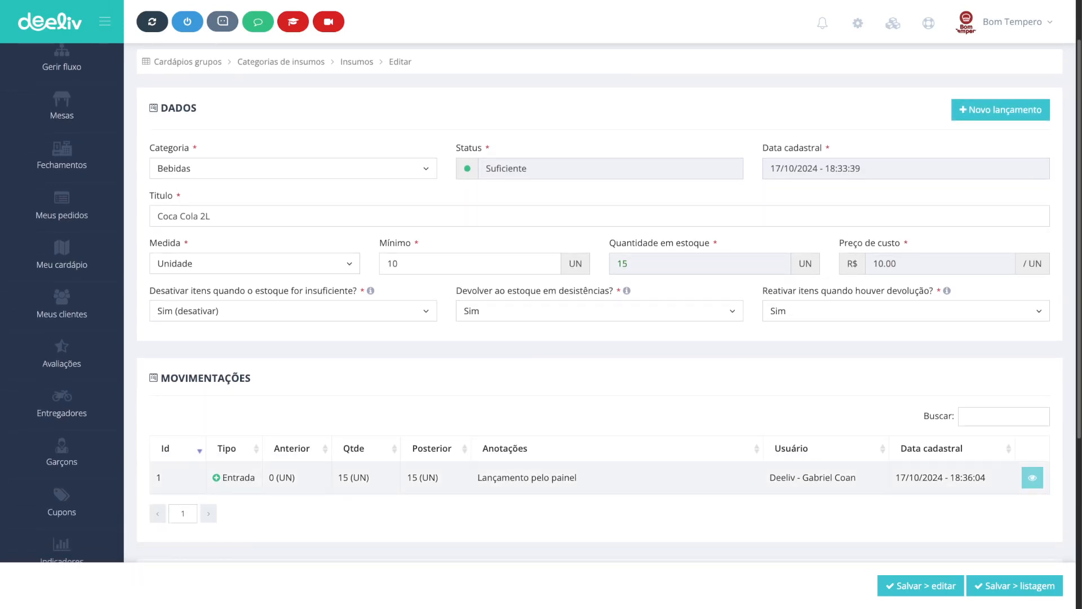
{"action": "mouse_move", "coordinate": [256, 478]}
{"action": "left_mouse_down"}
{"action": "mouse_move", "coordinate": [294, 477]}
{"action": "mouse_move", "coordinate": [269, 477]}
{"action": "left_mouse_up"}
{"action": "left_click_drag", "start_coordinate": [371, 477], "coordinate": [338, 477]}
{"action": "left_click_drag", "start_coordinate": [407, 478], "coordinate": [438, 477]}
{"action": "left_click_drag", "start_coordinate": [477, 477], "coordinate": [577, 477]}
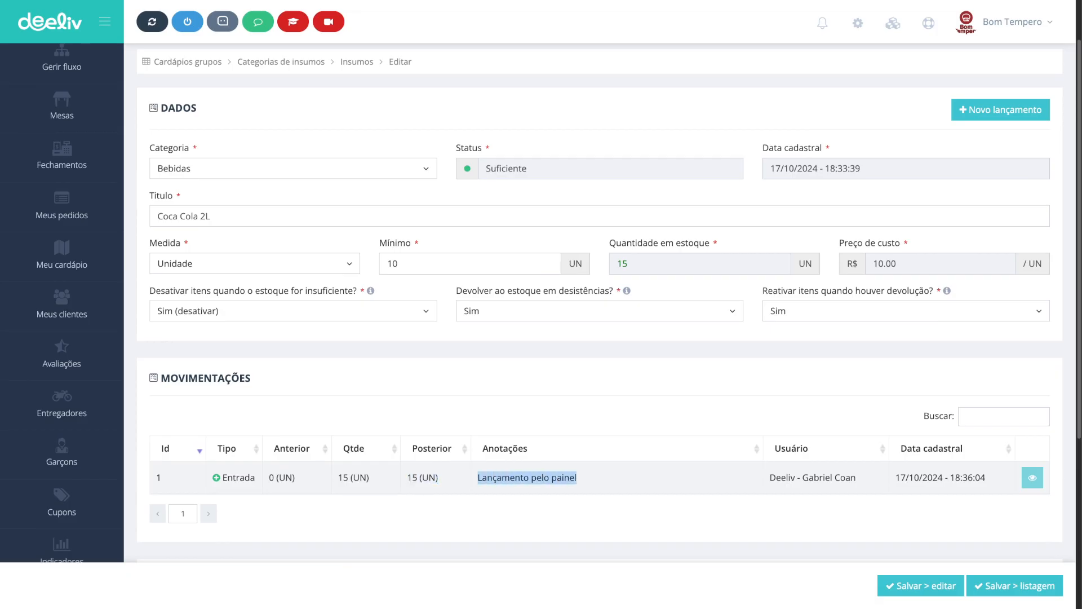
{"action": "left_click_drag", "start_coordinate": [769, 477], "coordinate": [856, 477]}
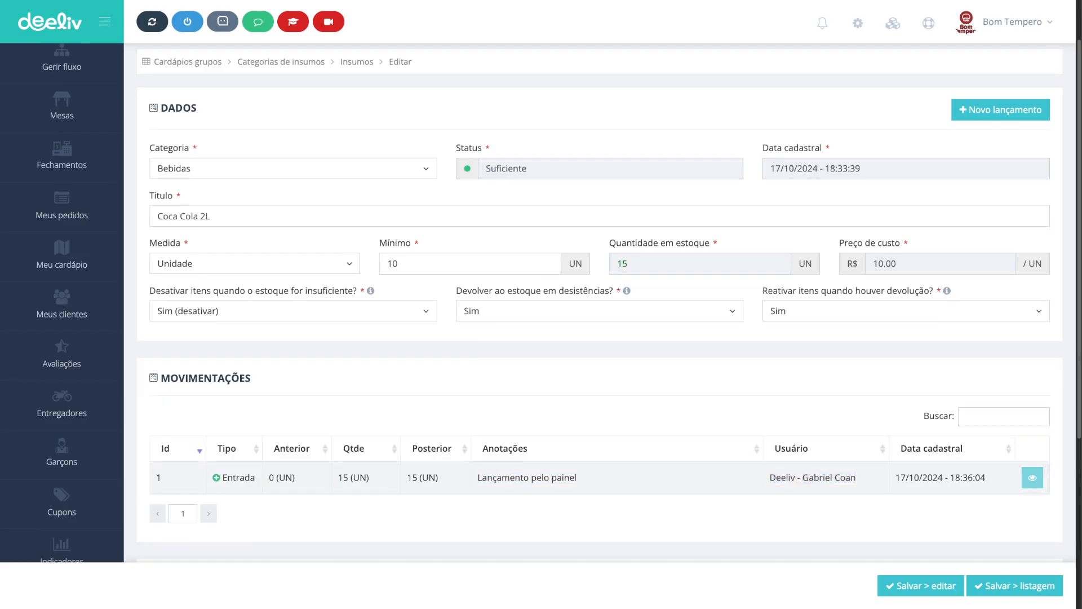
{"action": "left_click_drag", "start_coordinate": [370, 477], "coordinate": [343, 477]}
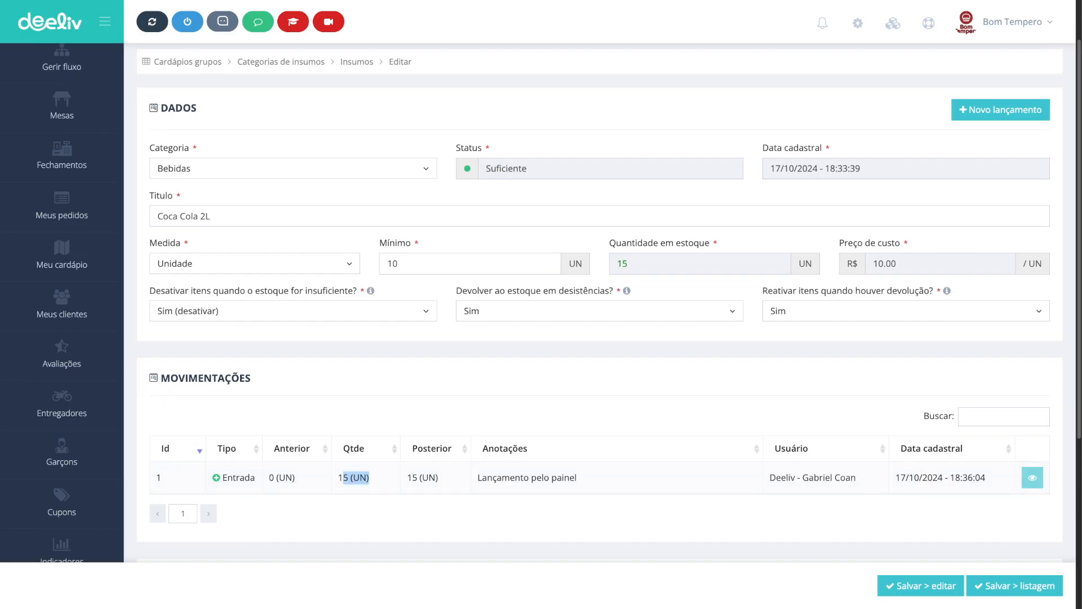
Step: Open another stock entry of type Entrada de insumo for the supply with a quantity of 5
{"action": "left_click", "coordinate": [1000, 110]}
{"action": "left_click", "coordinate": [324, 91]}
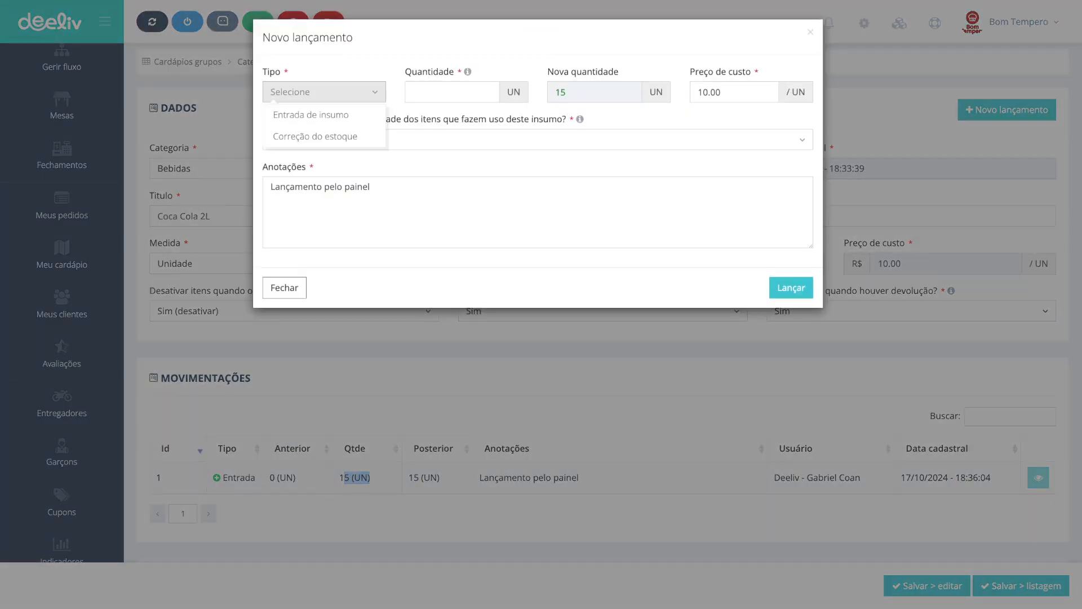
{"action": "left_click", "coordinate": [316, 115]}
{"action": "left_click", "coordinate": [452, 91]}
{"action": "type", "text": "5"}
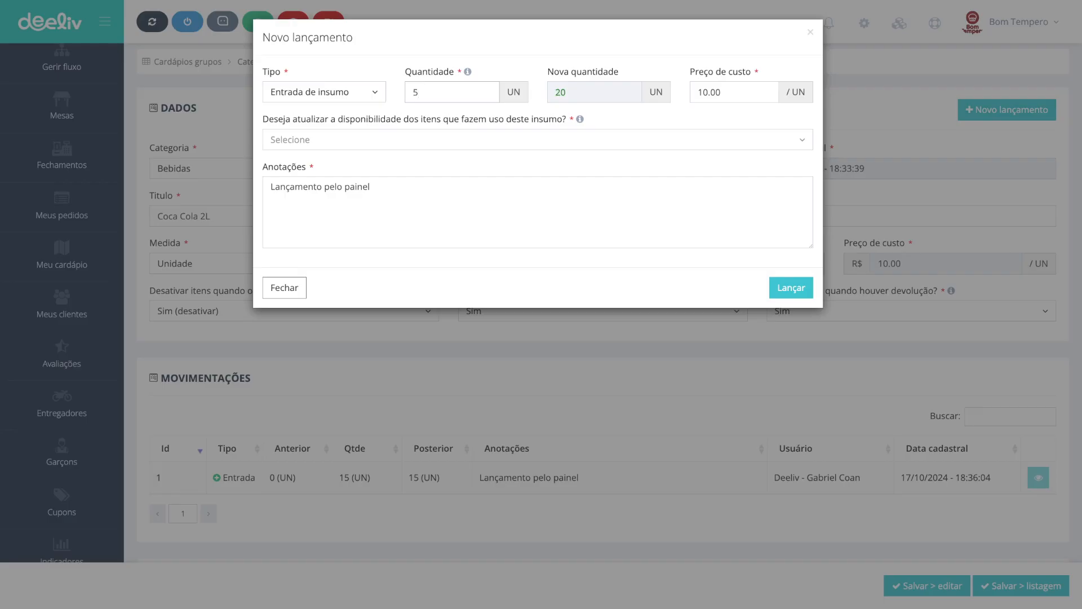
Step: Choose Sim for updating the availability of items using this supply and post the stock entry
{"action": "key", "text": "Tab"}
{"action": "key", "text": "Tab"}
{"action": "left_click", "coordinate": [452, 139]}
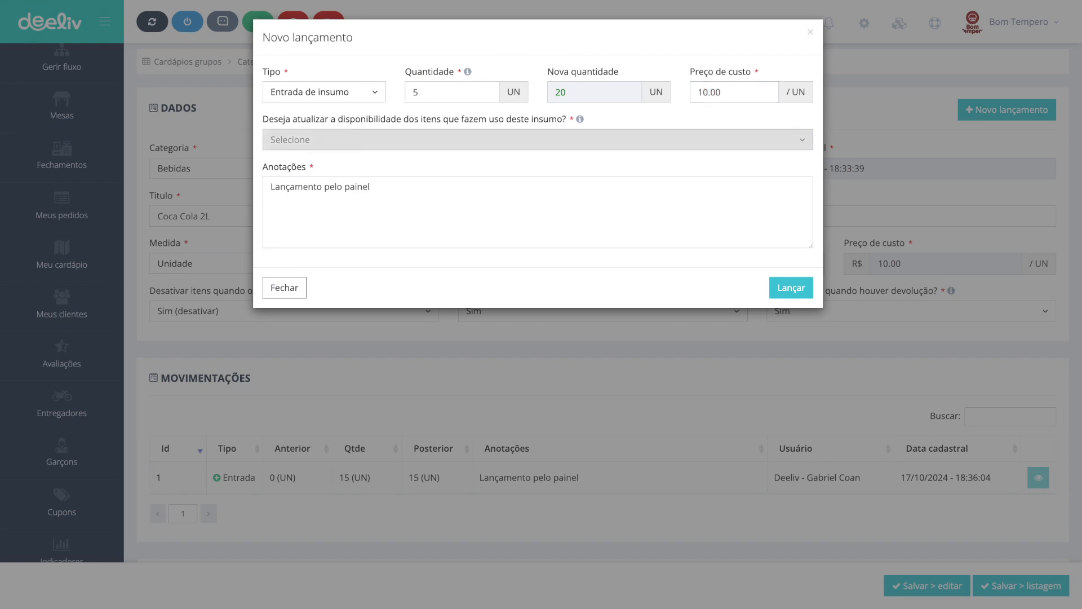
{"action": "left_click", "coordinate": [452, 162]}
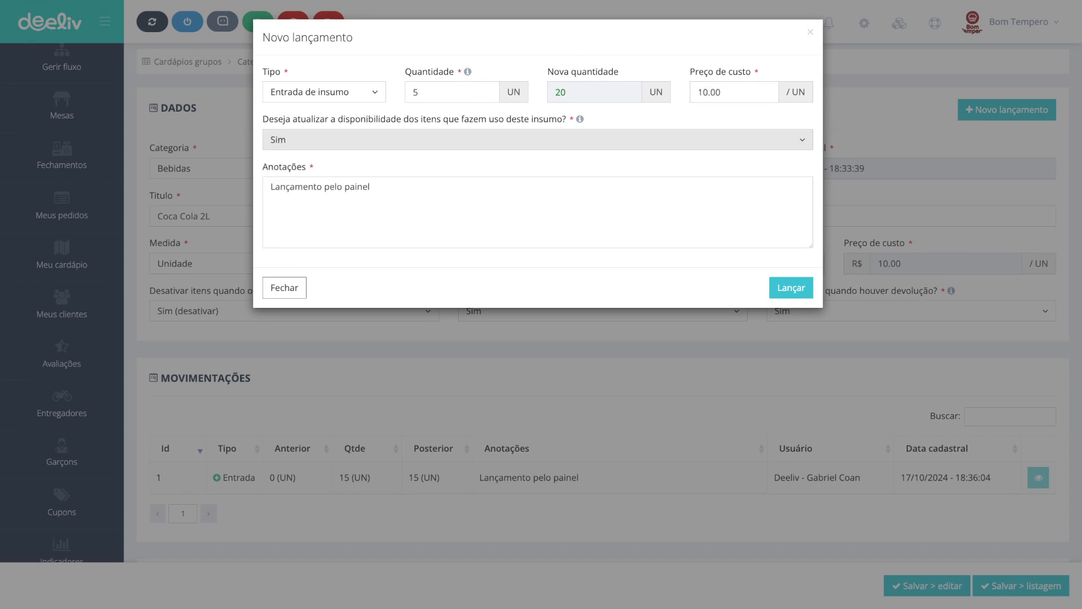
{"action": "left_click", "coordinate": [790, 287]}
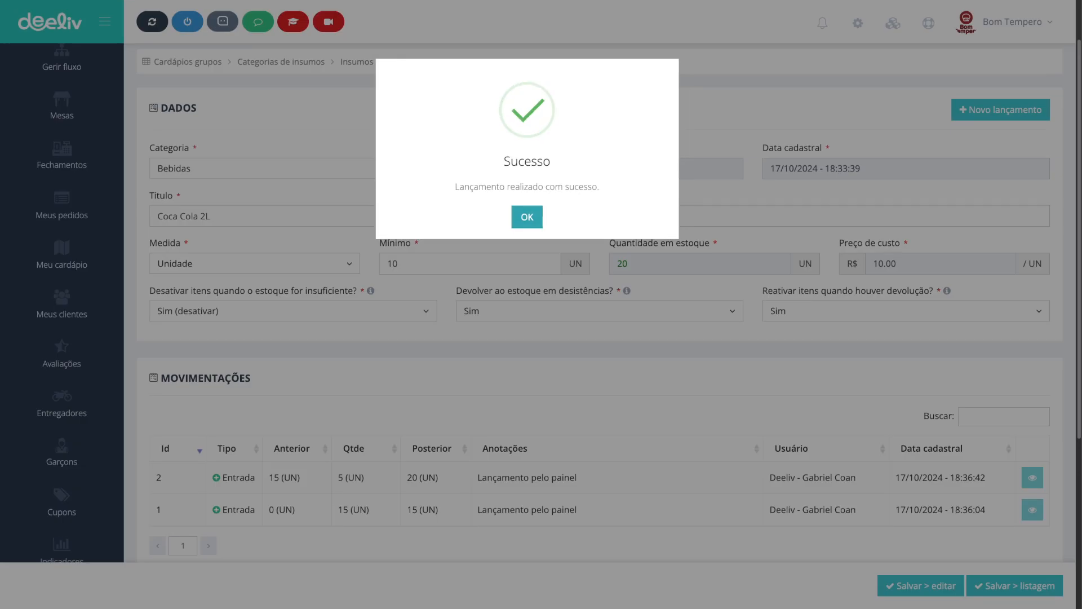
{"action": "left_click", "coordinate": [527, 217]}
Step: Examine the supply's movements table, status and stock quantity after the new entry
{"action": "double_click", "coordinate": [291, 477]}
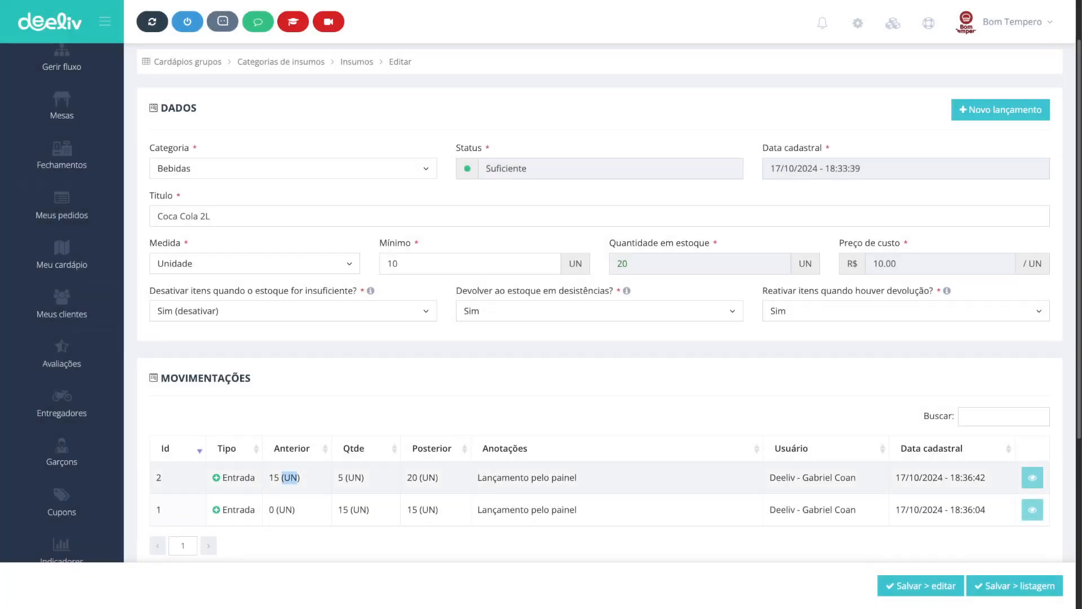
{"action": "left_click_drag", "start_coordinate": [338, 478], "coordinate": [439, 477]}
{"action": "scroll", "coordinate": [438, 478], "scroll_direction": "down", "scroll_amount": 4}
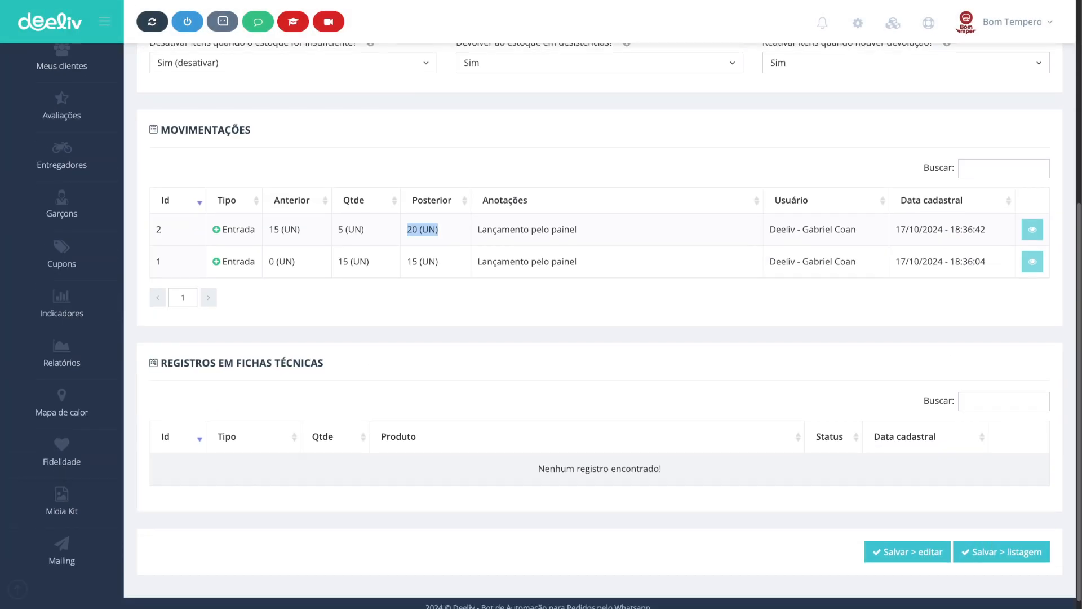
{"action": "scroll", "coordinate": [439, 478], "scroll_direction": "up", "scroll_amount": 5}
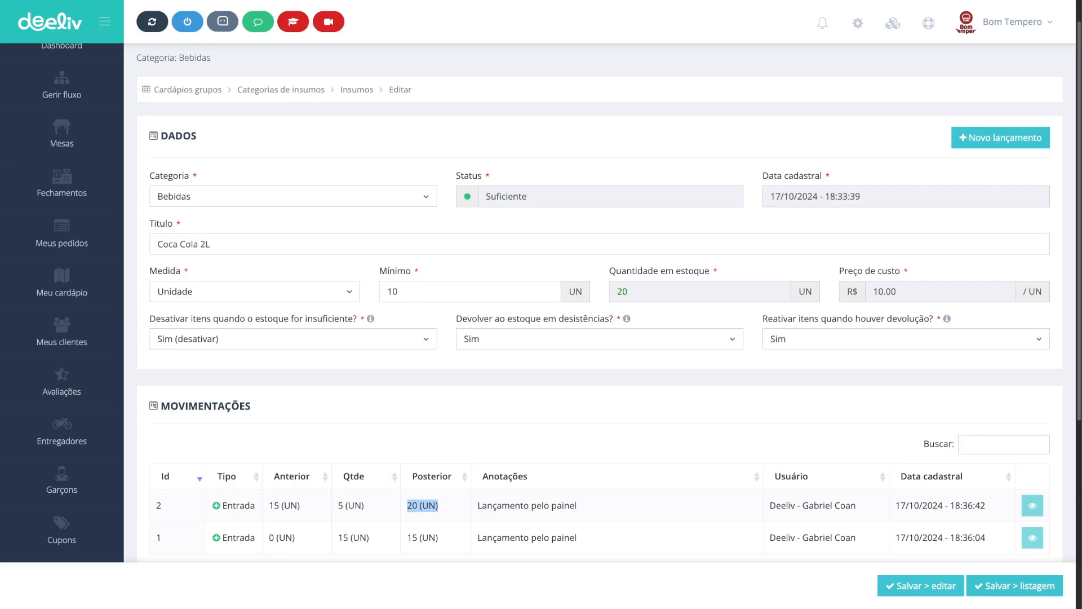
{"action": "scroll", "coordinate": [600, 304], "scroll_direction": "up", "scroll_amount": 1}
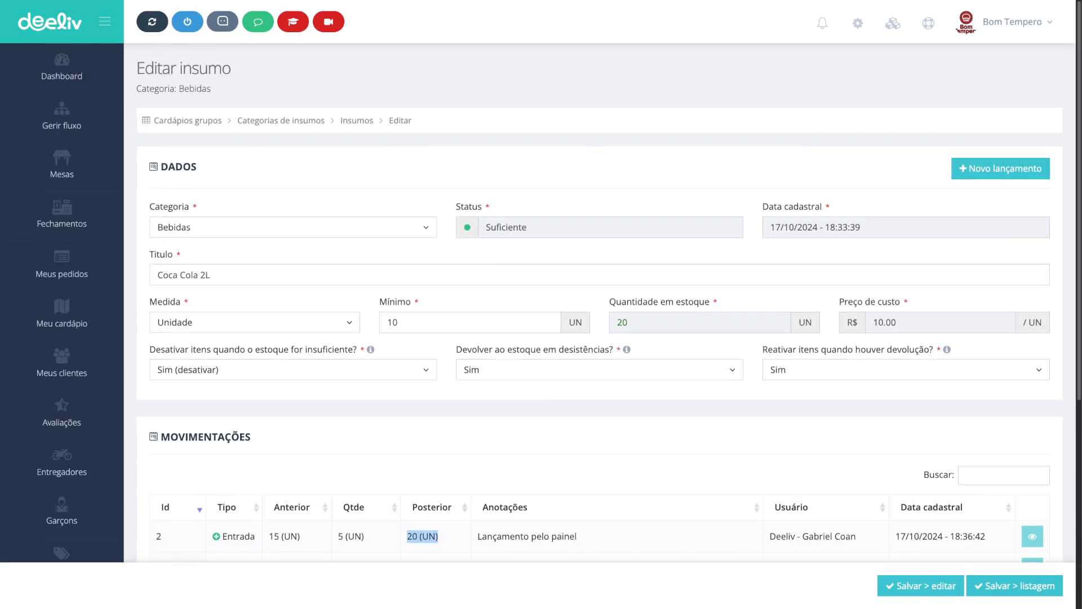
{"action": "left_click_drag", "start_coordinate": [527, 227], "coordinate": [486, 227]}
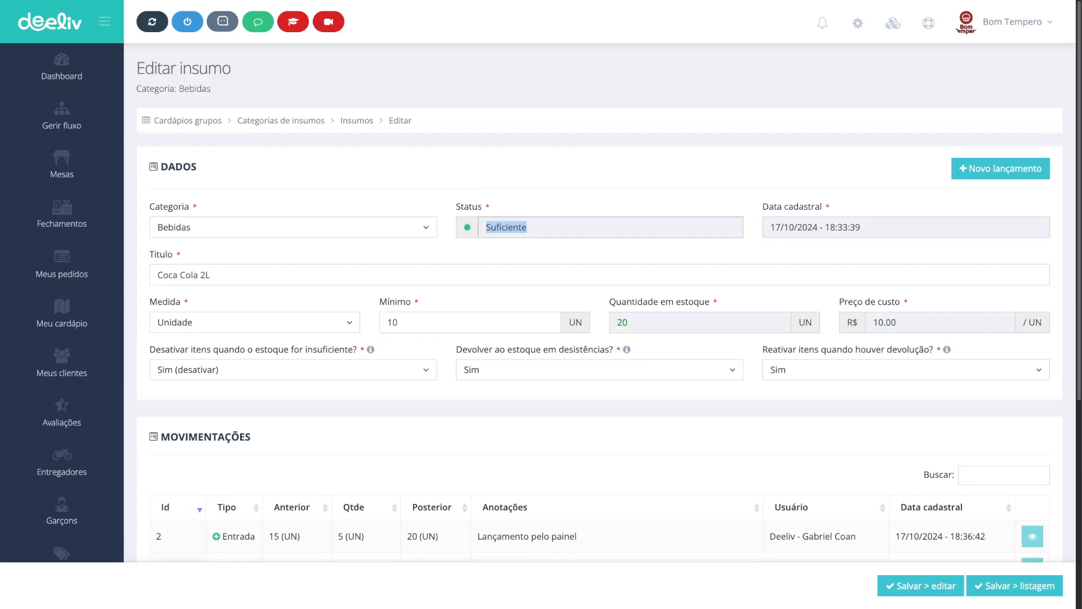
{"action": "left_click_drag", "start_coordinate": [628, 322], "coordinate": [617, 322]}
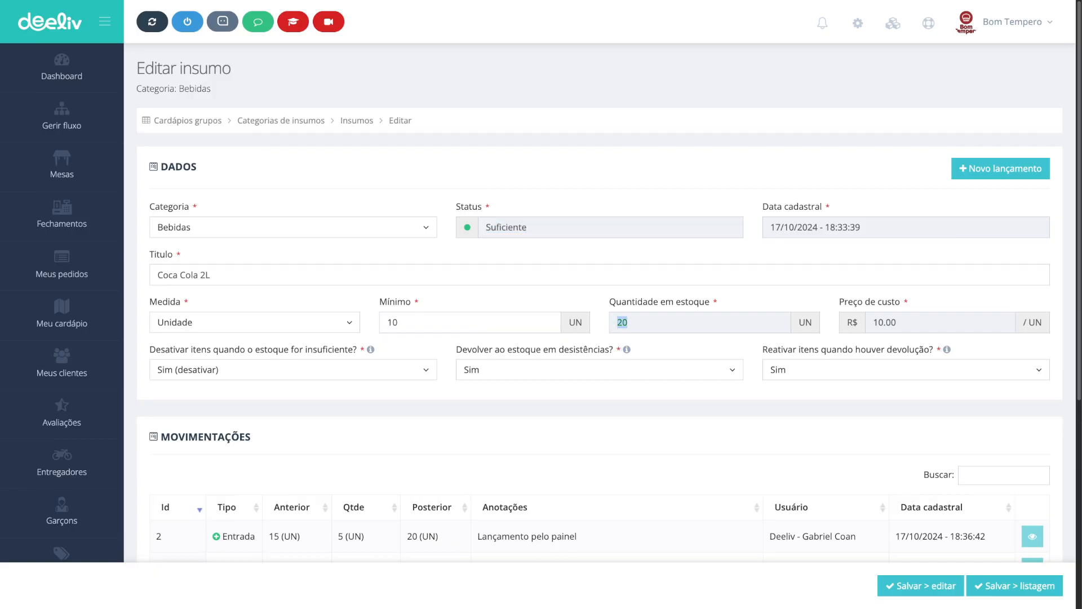
{"action": "double_click", "coordinate": [506, 227]}
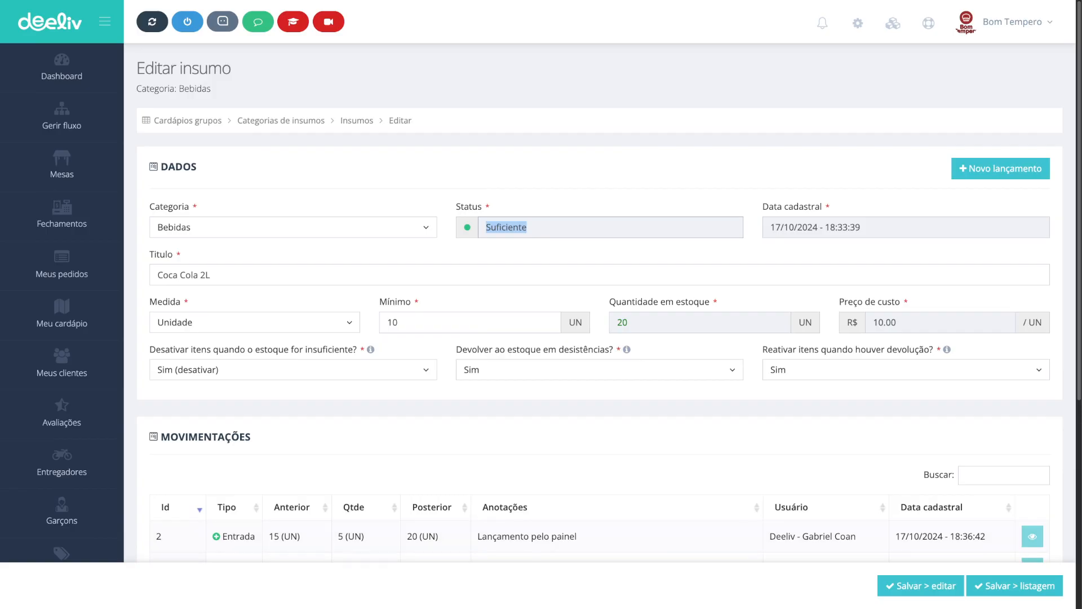
Step: Save the Coca Cola 2L supply and return to the supplies list
{"action": "left_click", "coordinate": [1015, 586]}
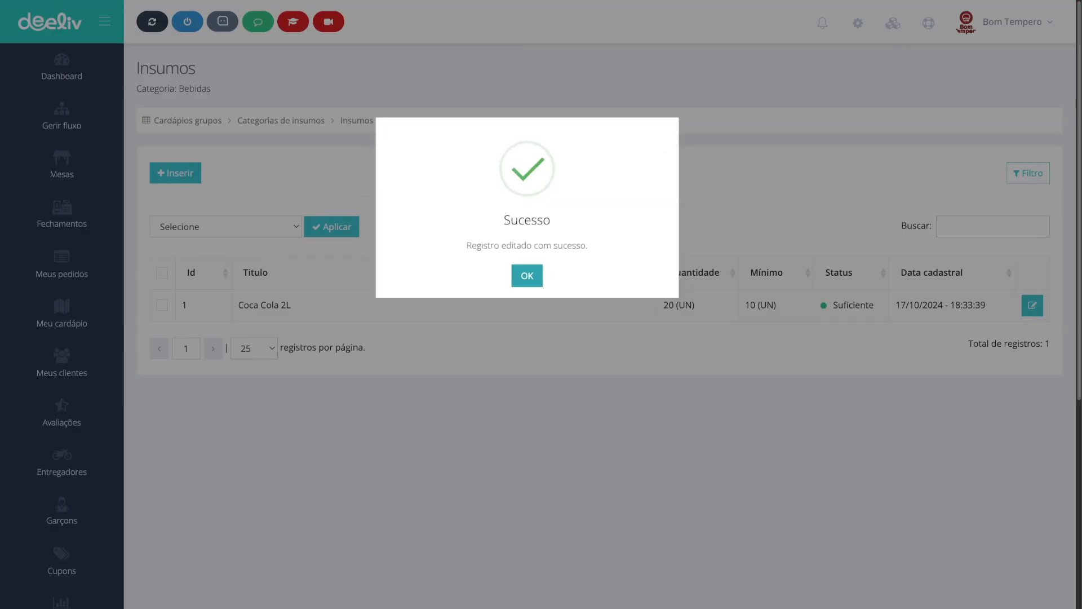
{"action": "left_click", "coordinate": [527, 276]}
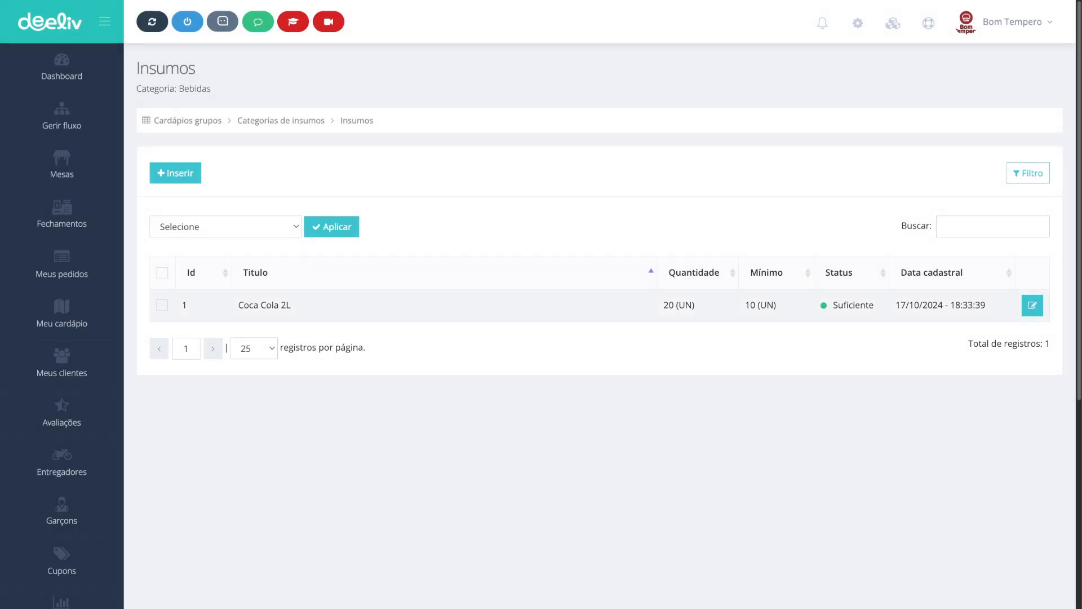
Step: Review the Bebidas supply category's sufficient, low and insufficient counts in the stock control list
{"action": "left_click", "coordinate": [281, 121]}
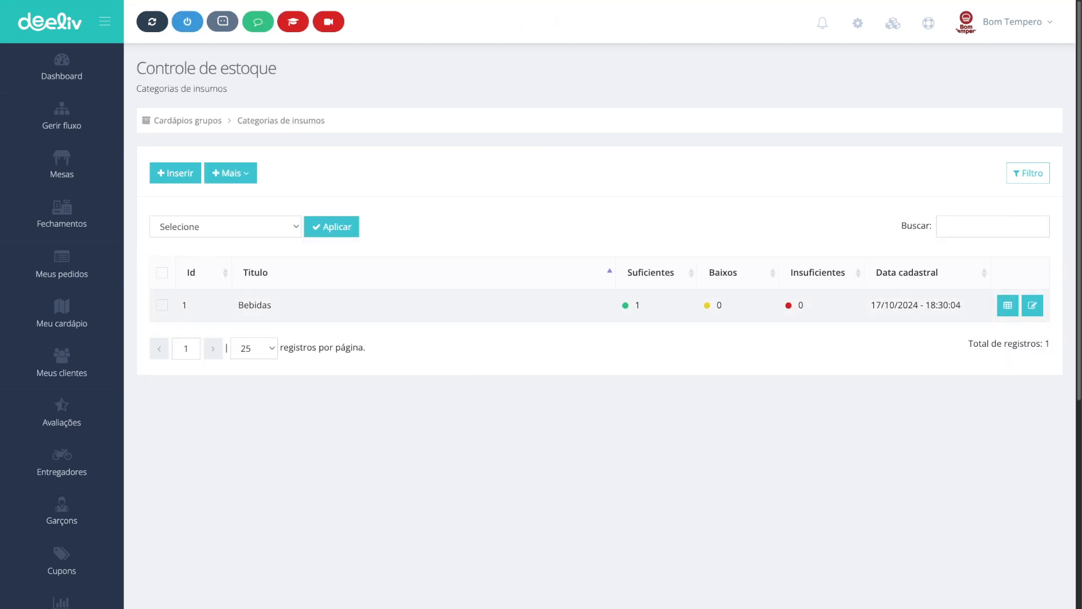
{"action": "double_click", "coordinate": [638, 305]}
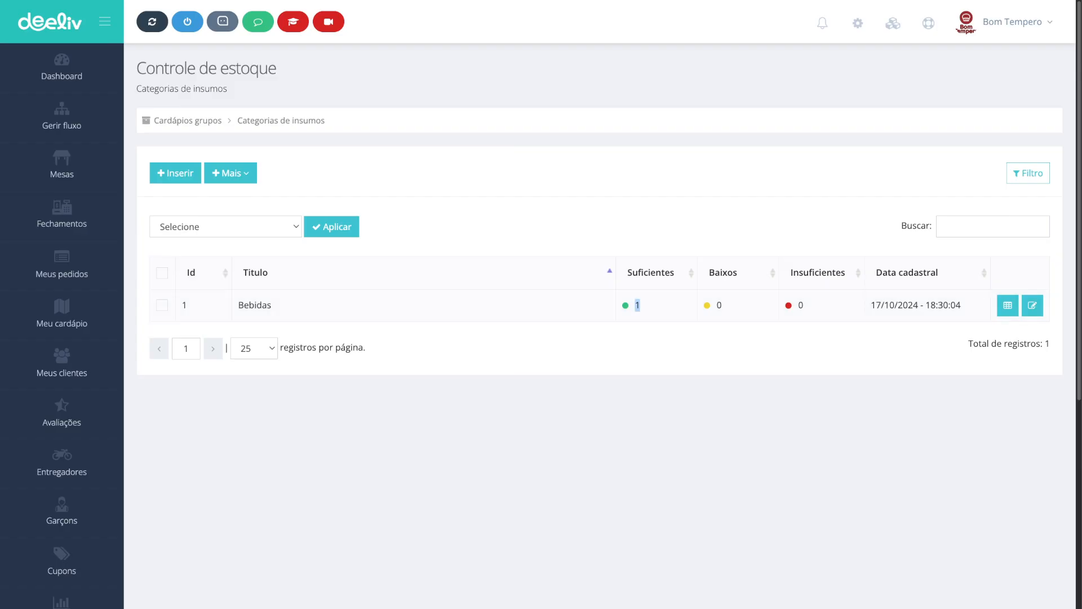
{"action": "double_click", "coordinate": [720, 305]}
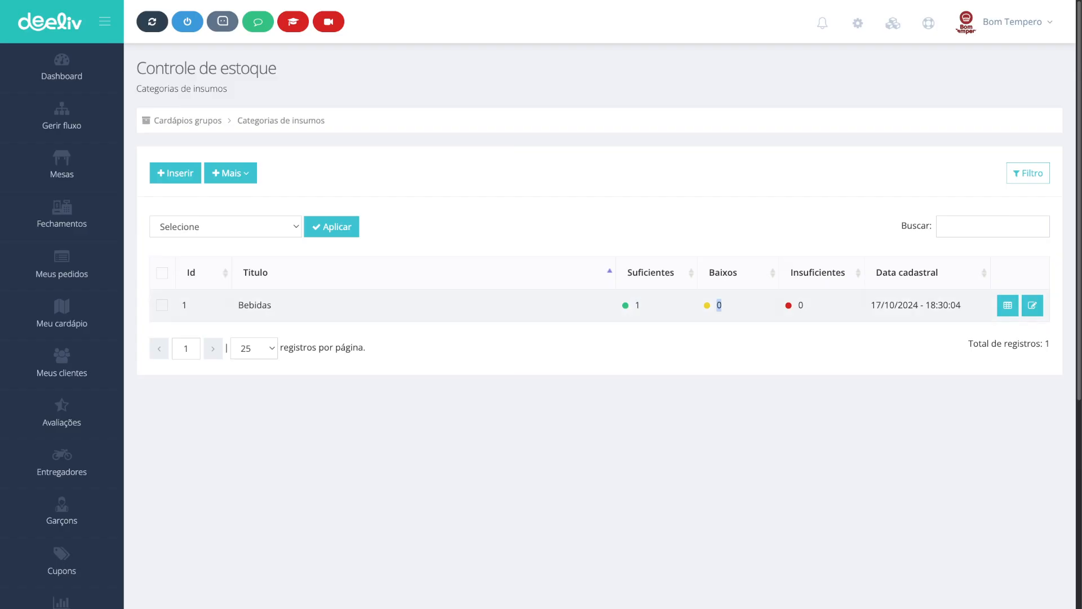
{"action": "double_click", "coordinate": [800, 305]}
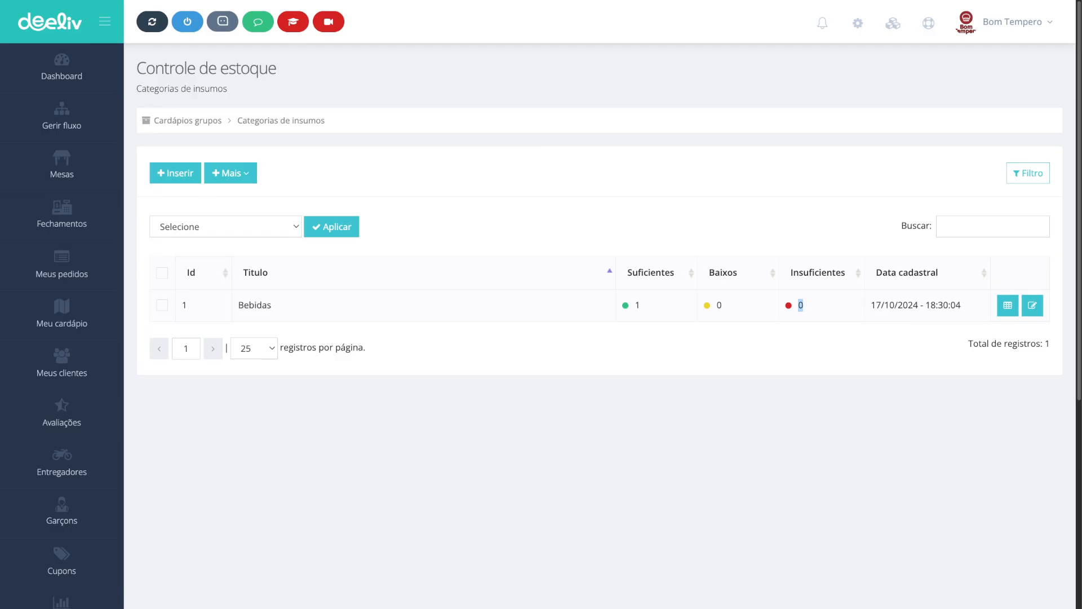
Step: Open the technical sheet of the Coca Cola 2 Litros menu item in the Bebidas menu group
{"action": "left_click", "coordinate": [188, 120]}
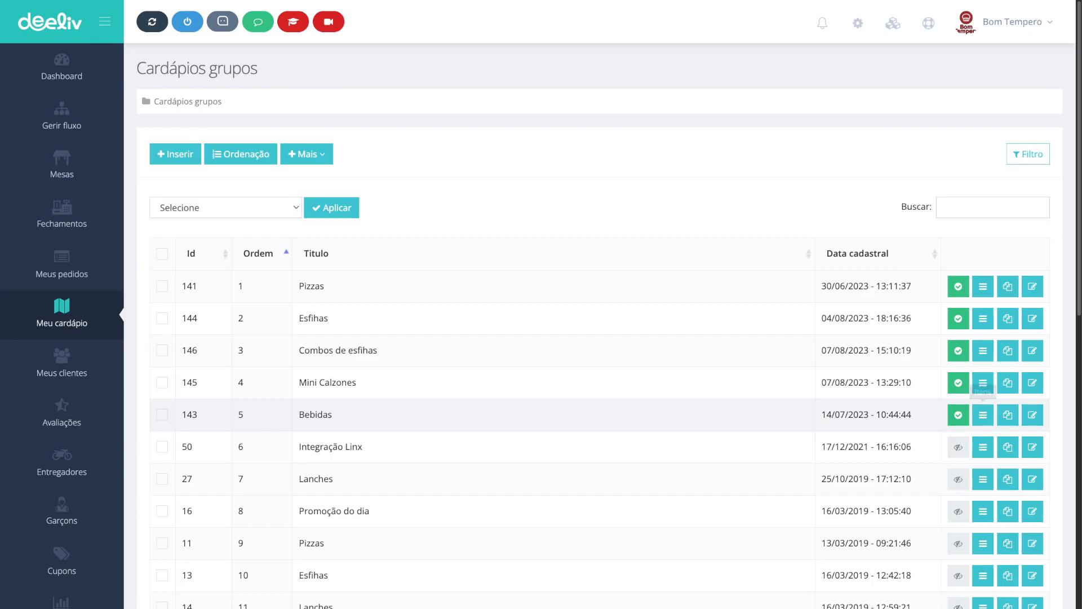
{"action": "left_click", "coordinate": [983, 415]}
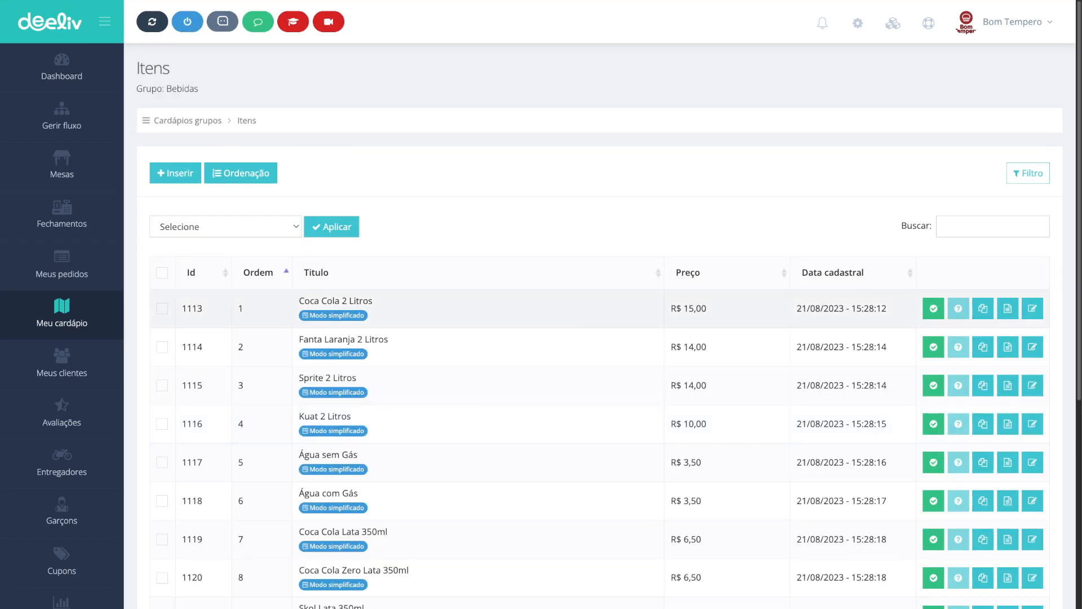
{"action": "left_click_drag", "start_coordinate": [374, 301], "coordinate": [299, 301]}
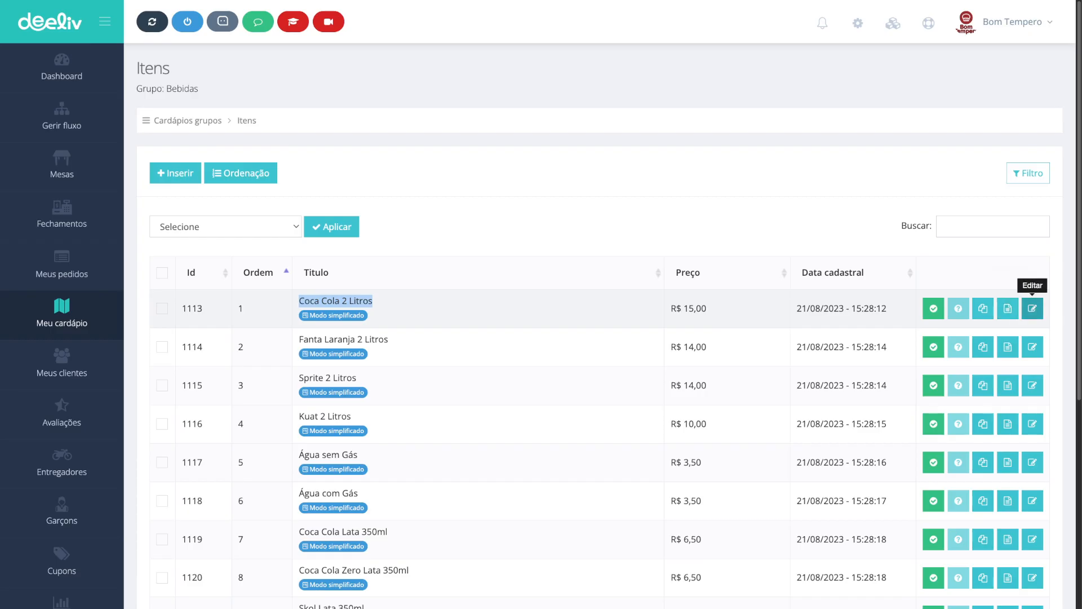
{"action": "left_click", "coordinate": [1033, 308]}
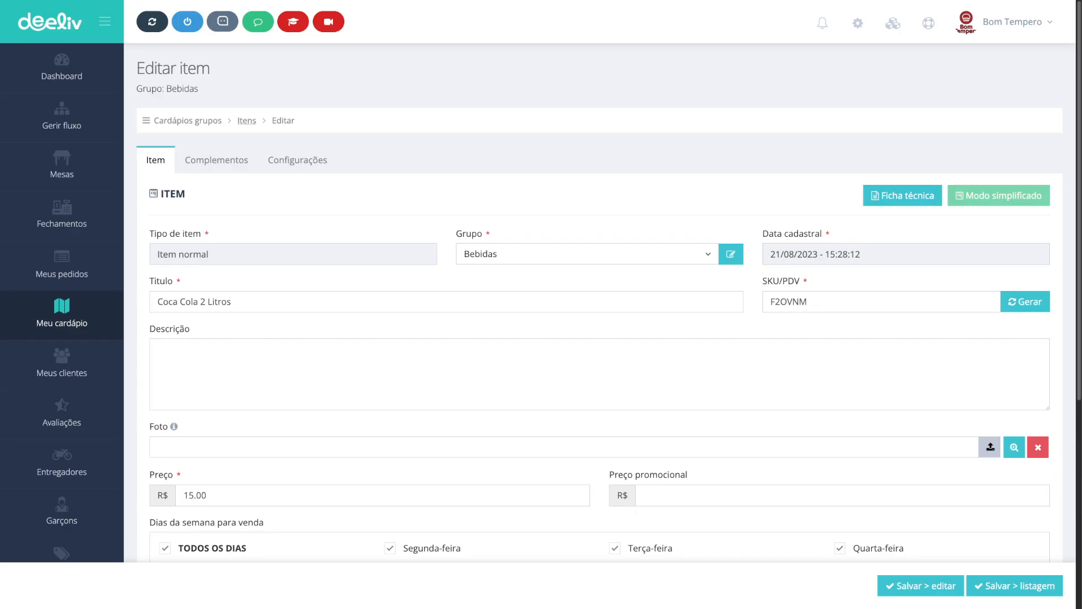
{"action": "left_click", "coordinate": [246, 121]}
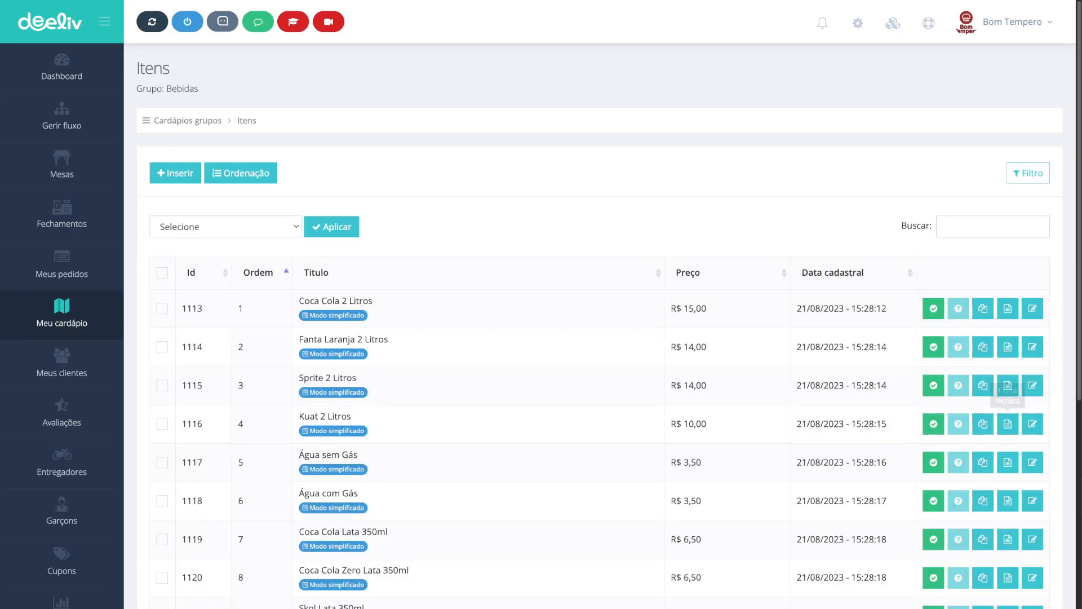
{"action": "left_click", "coordinate": [1032, 309]}
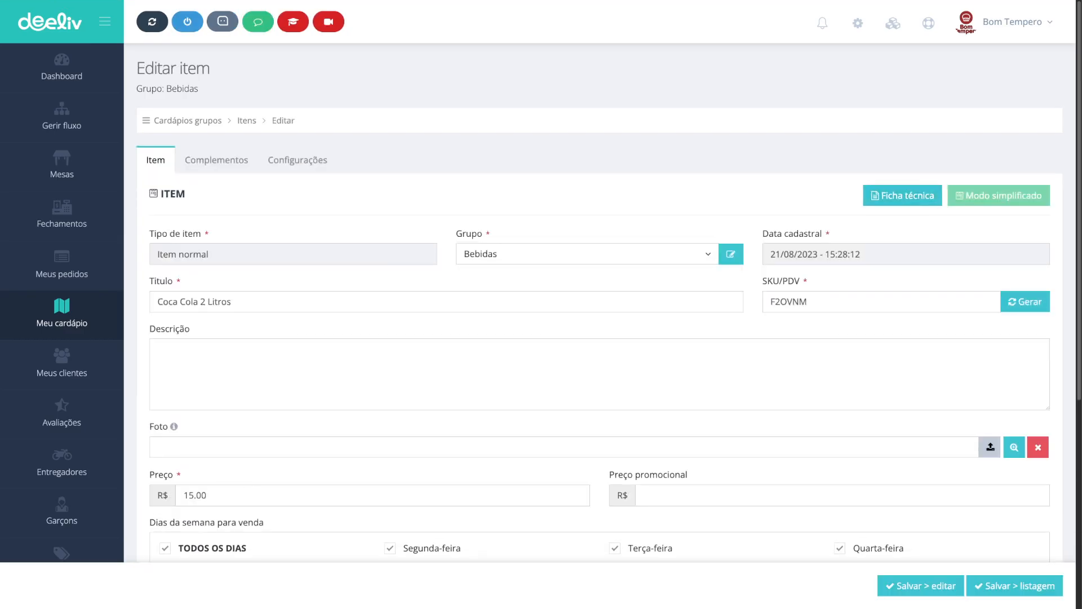
{"action": "scroll", "coordinate": [600, 326], "scroll_direction": "down", "scroll_amount": 5}
{"action": "scroll", "coordinate": [600, 326], "scroll_direction": "up", "scroll_amount": 5}
{"action": "left_click", "coordinate": [903, 191]}
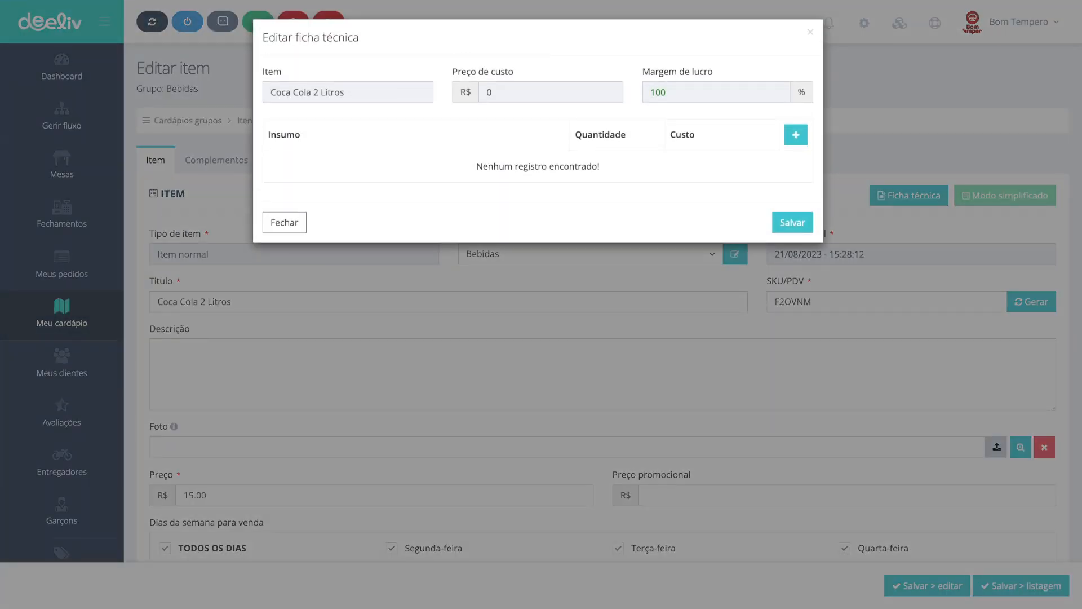
Step: Add an ingredient row to the technical sheet with the Coca Cola 2L supply
{"action": "left_click_drag", "start_coordinate": [345, 92], "coordinate": [270, 92]}
{"action": "double_click", "coordinate": [489, 92]}
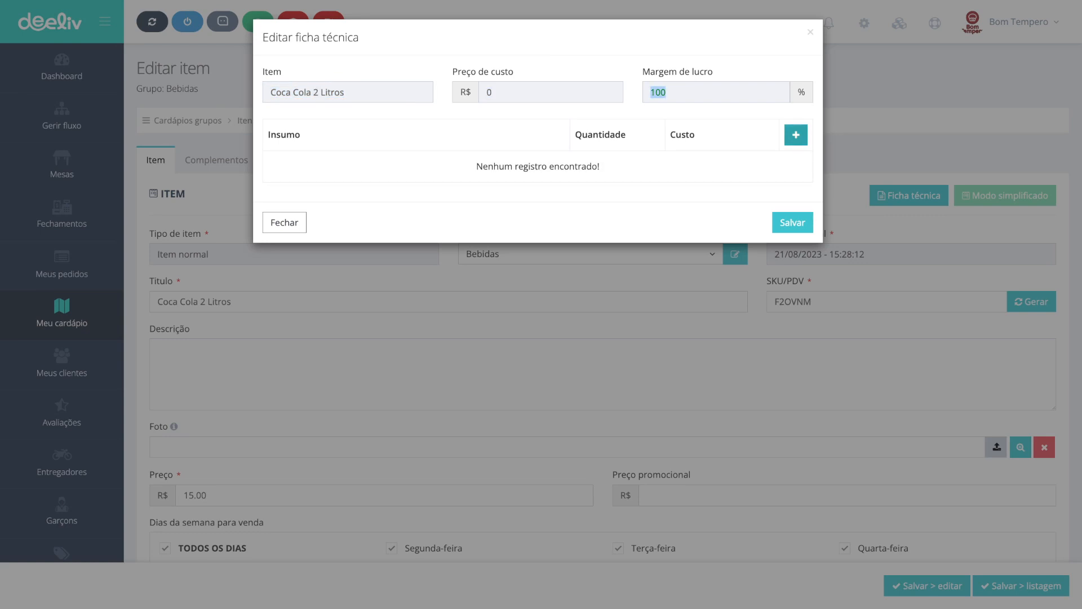
{"action": "left_click", "coordinate": [796, 134]}
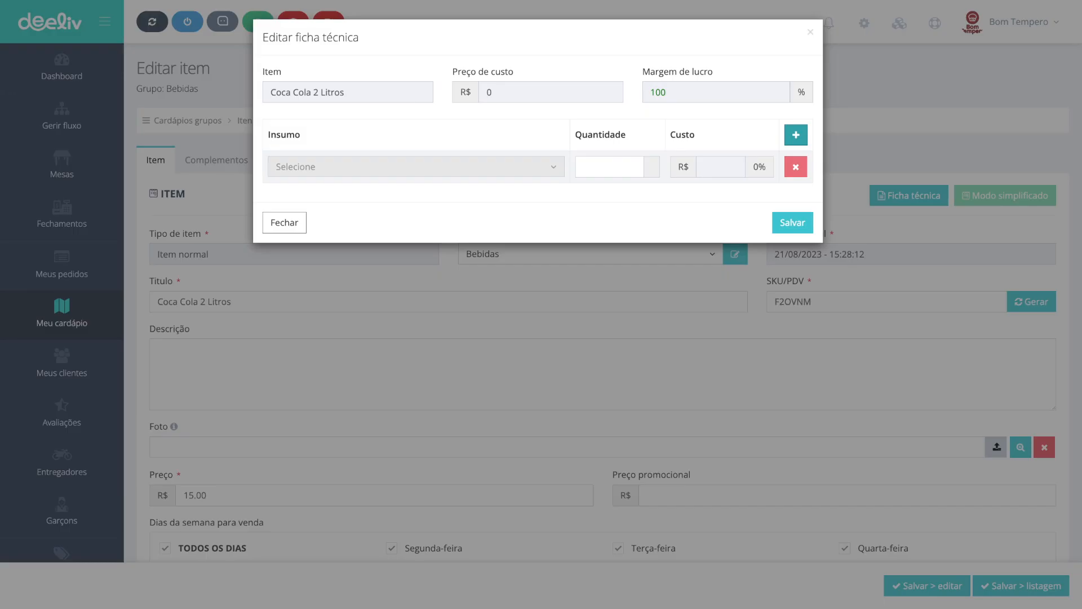
{"action": "left_click", "coordinate": [416, 167]}
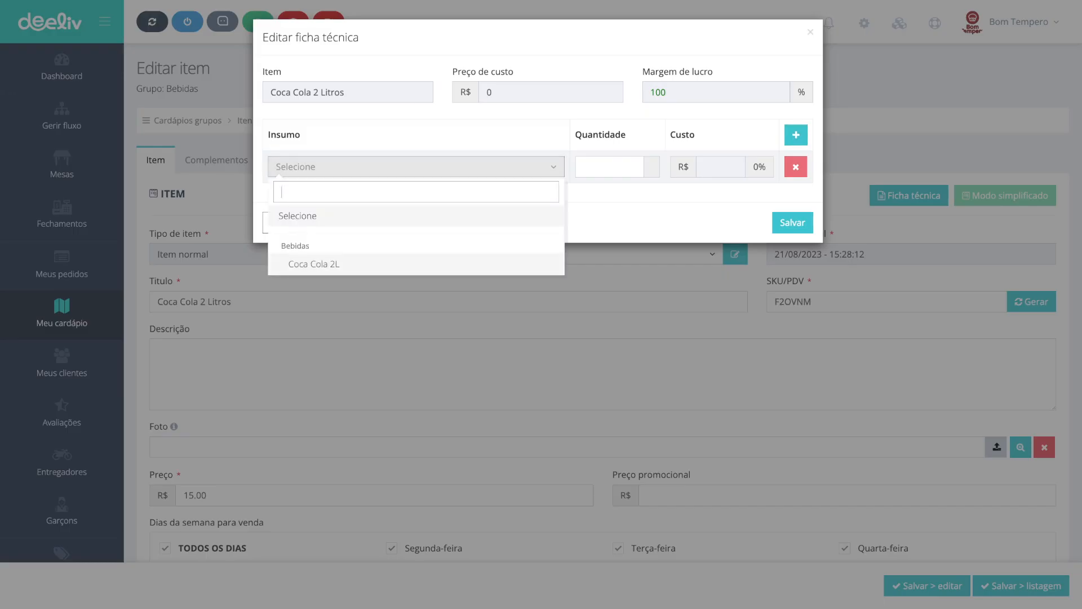
{"action": "left_click", "coordinate": [314, 264]}
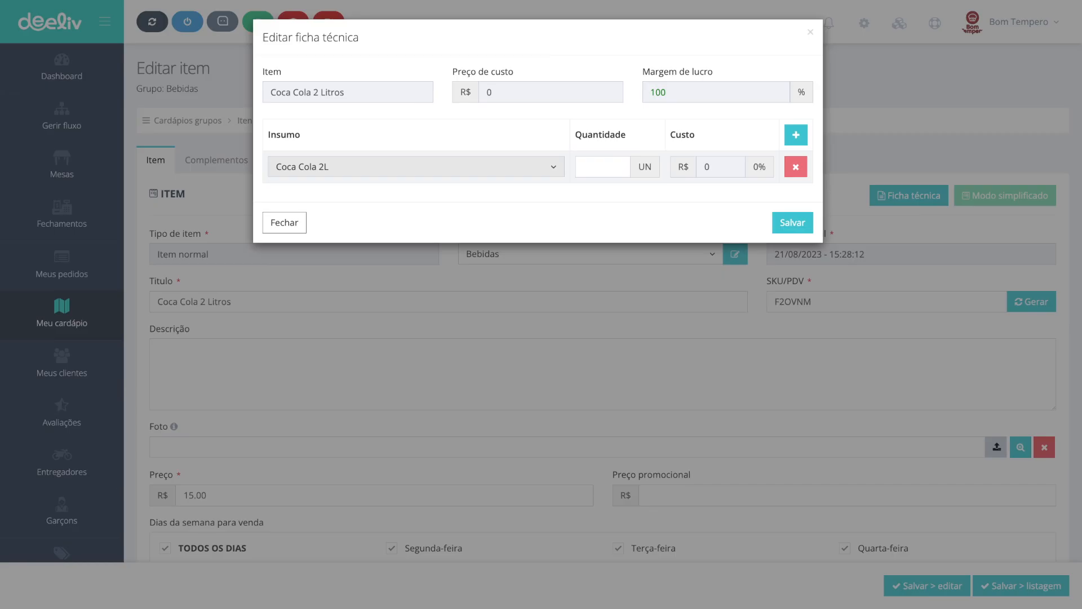
Step: Set the ingredient quantity to 1 and save the technical sheet
{"action": "left_click", "coordinate": [602, 167]}
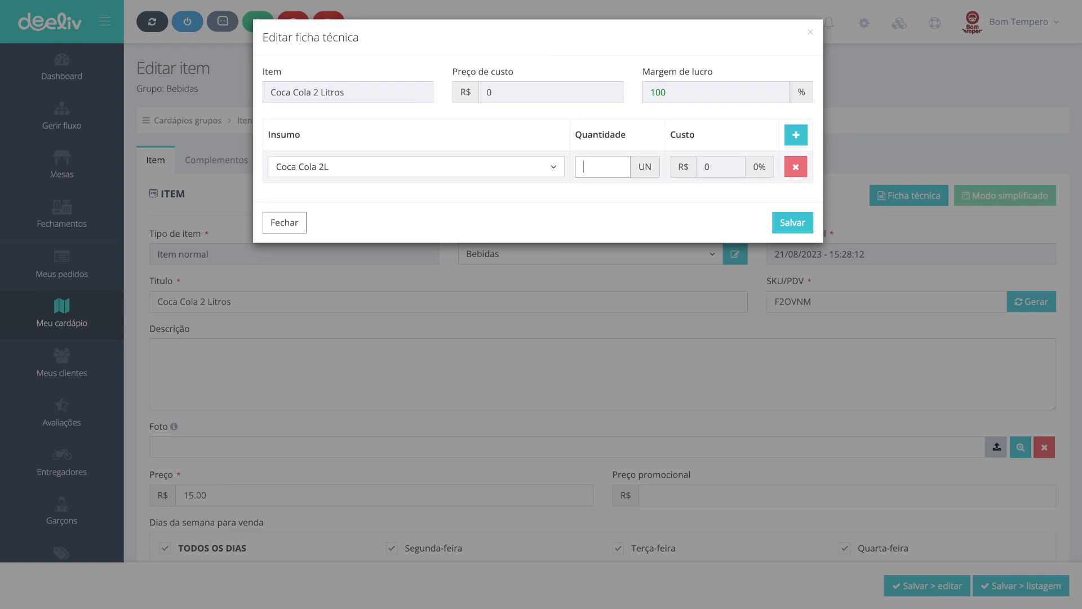
{"action": "type", "text": "1"}
{"action": "double_click", "coordinate": [491, 92]}
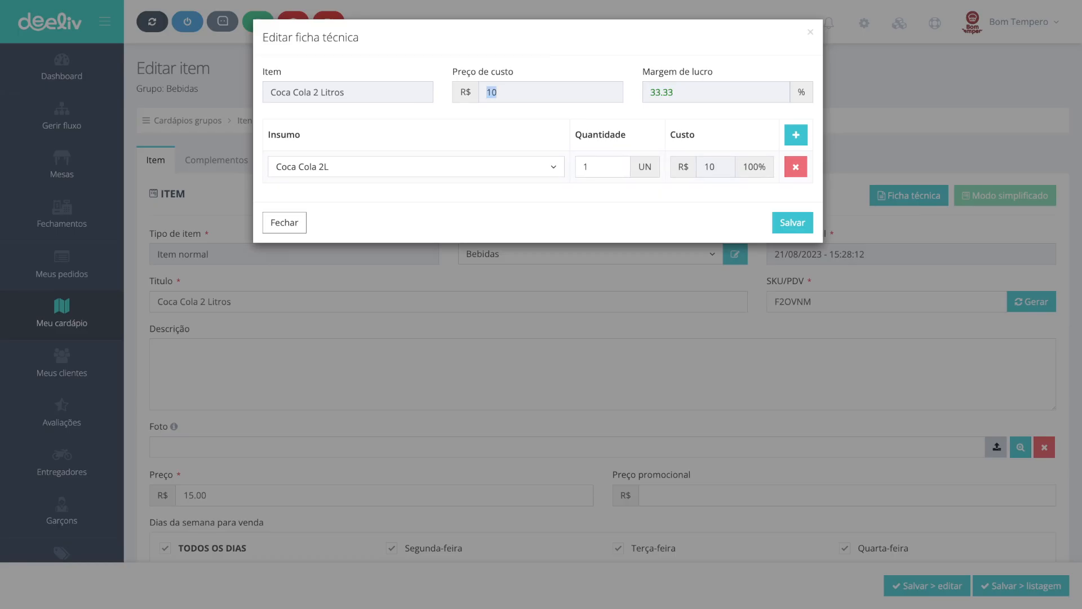
{"action": "left_click", "coordinate": [492, 92]}
{"action": "left_click_drag", "start_coordinate": [674, 92], "coordinate": [649, 93]}
{"action": "left_click", "coordinate": [792, 223]}
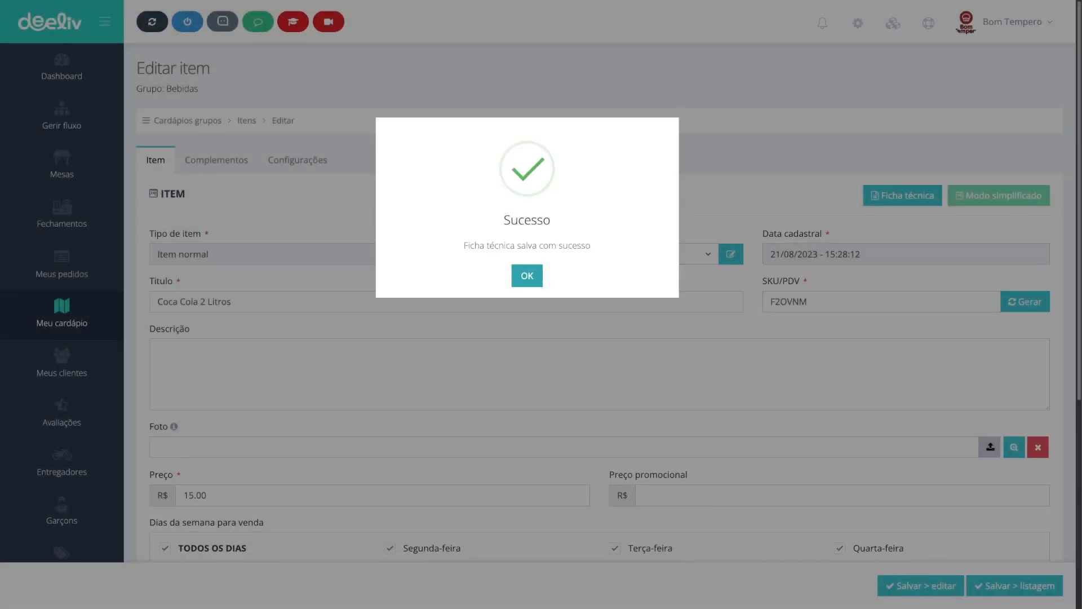
{"action": "key", "text": "Return"}
Step: Examine the item's sale price and reopen the technical sheet to review the cost and profit margin
{"action": "double_click", "coordinate": [206, 494]}
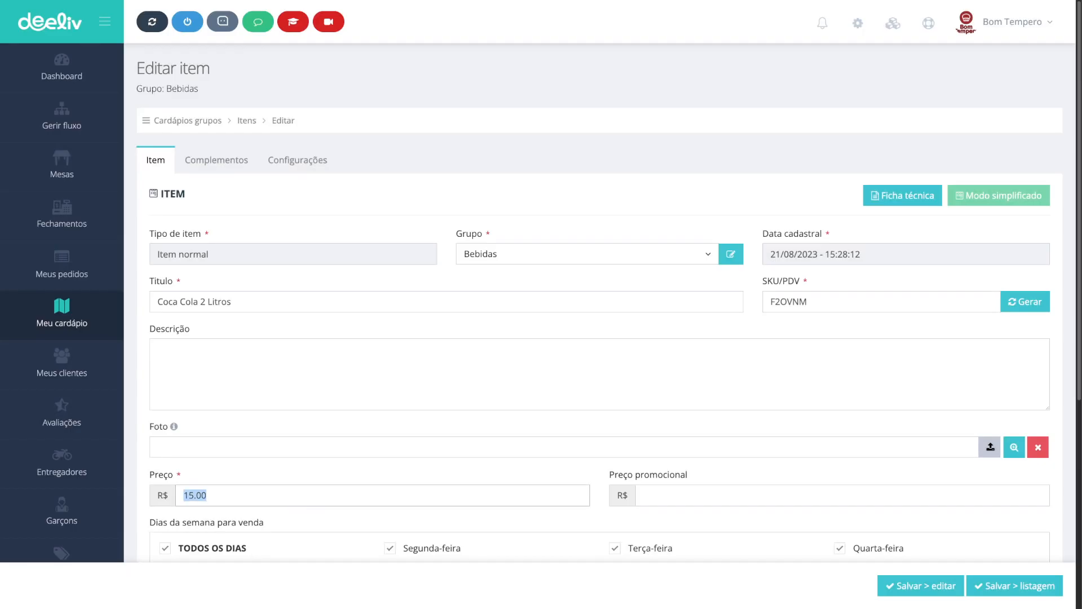
{"action": "left_click", "coordinate": [205, 495]}
{"action": "double_click", "coordinate": [204, 495]}
{"action": "left_click", "coordinate": [206, 495]}
{"action": "left_click", "coordinate": [902, 195]}
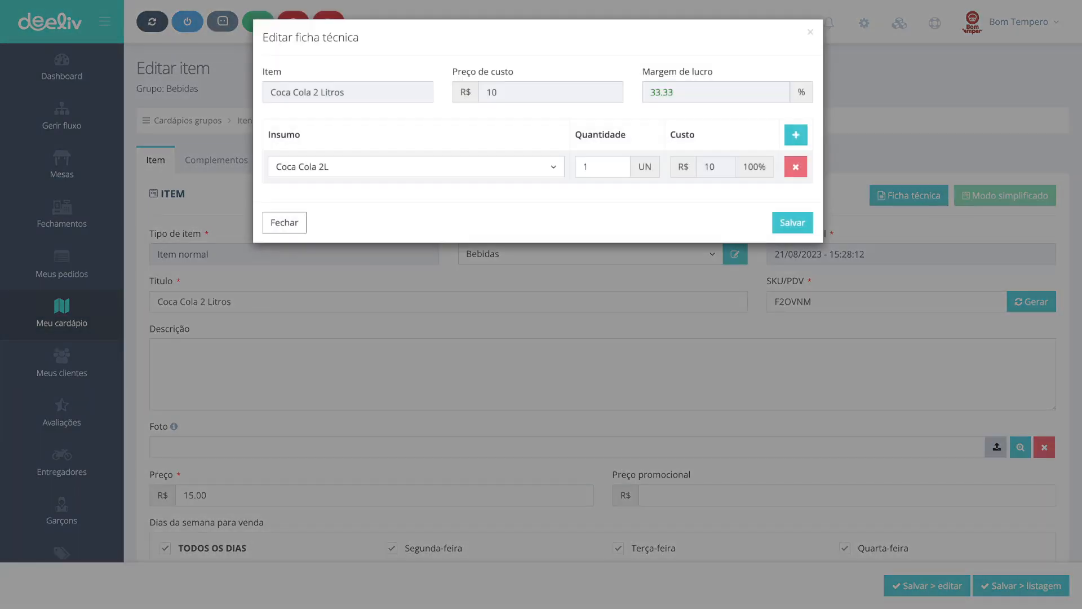
{"action": "left_click_drag", "start_coordinate": [651, 92], "coordinate": [661, 92]}
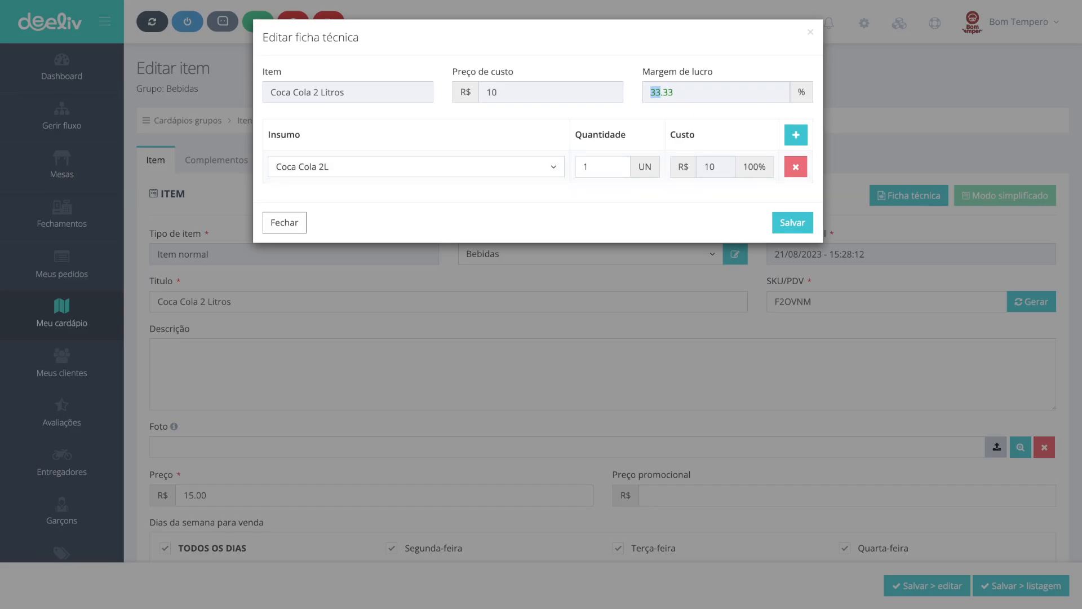
Step: Save the technical sheet and close its dialog
{"action": "left_click", "coordinate": [680, 93]}
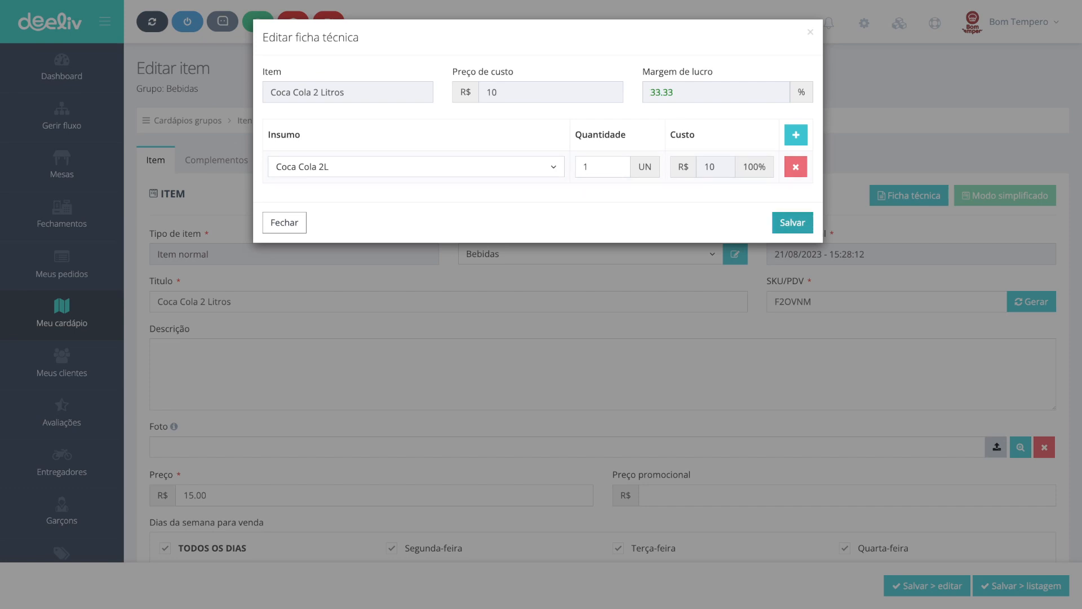
{"action": "left_click", "coordinate": [793, 222]}
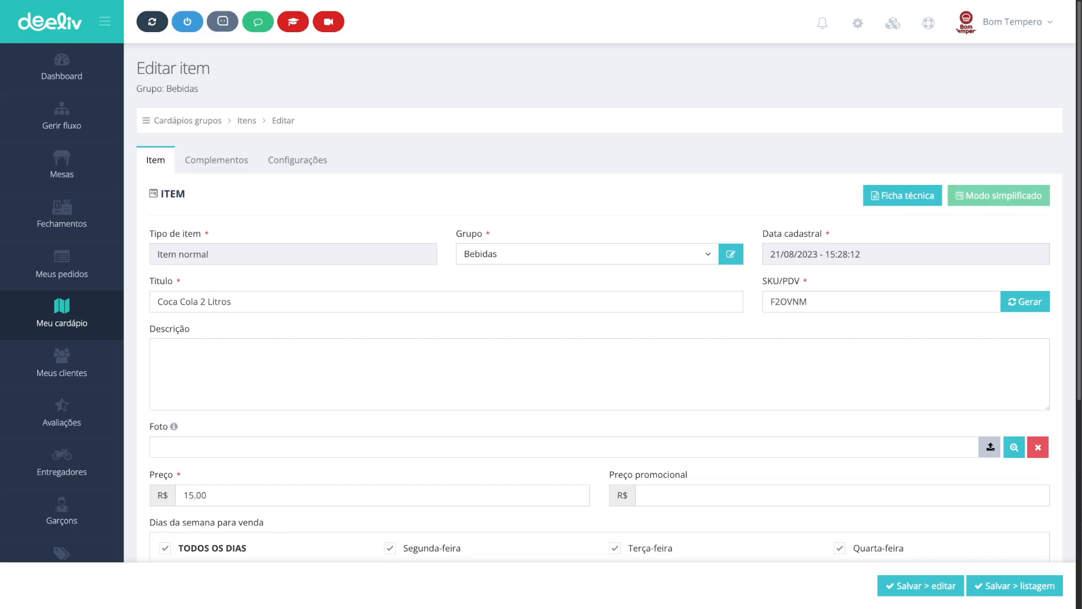
Step: Open the digital menu web app through the Webapp link on the dashboard and enter the Cardápio Digital
{"action": "left_click", "coordinate": [62, 67]}
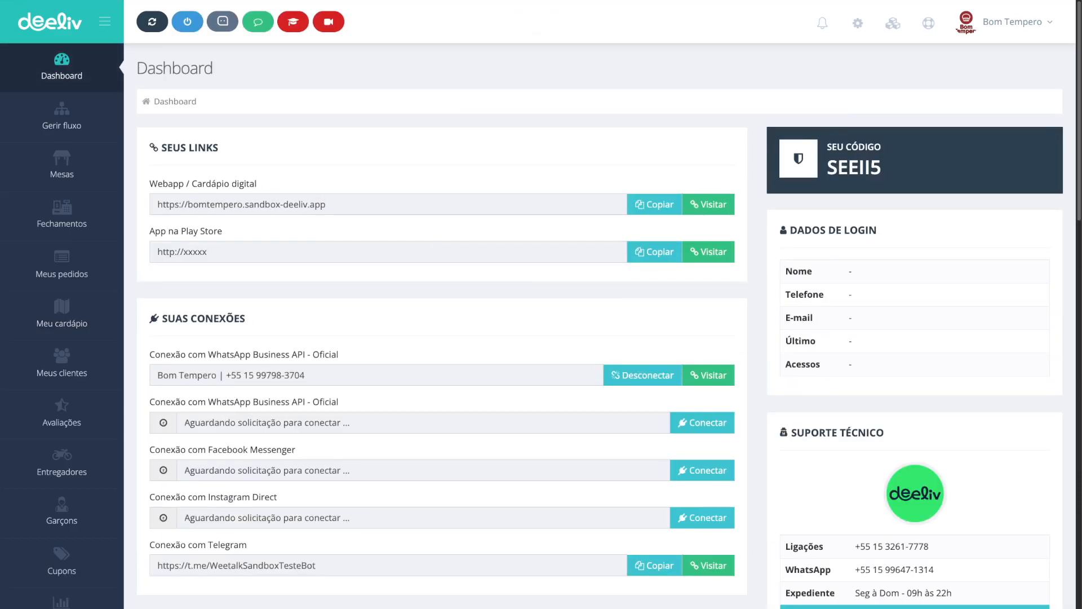
{"action": "left_click", "coordinate": [708, 204]}
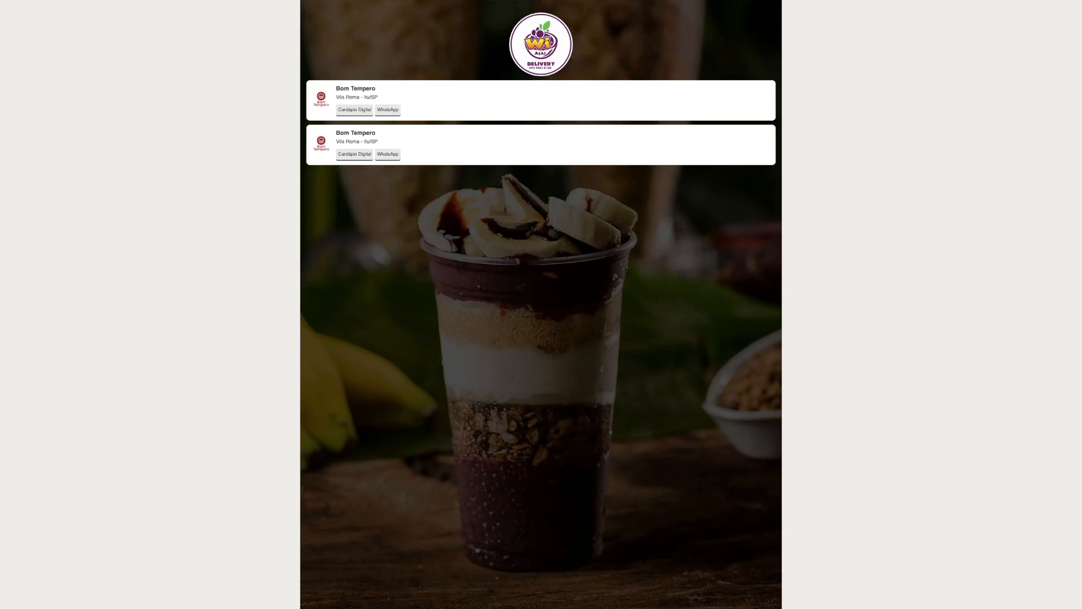
{"action": "left_click", "coordinate": [354, 110]}
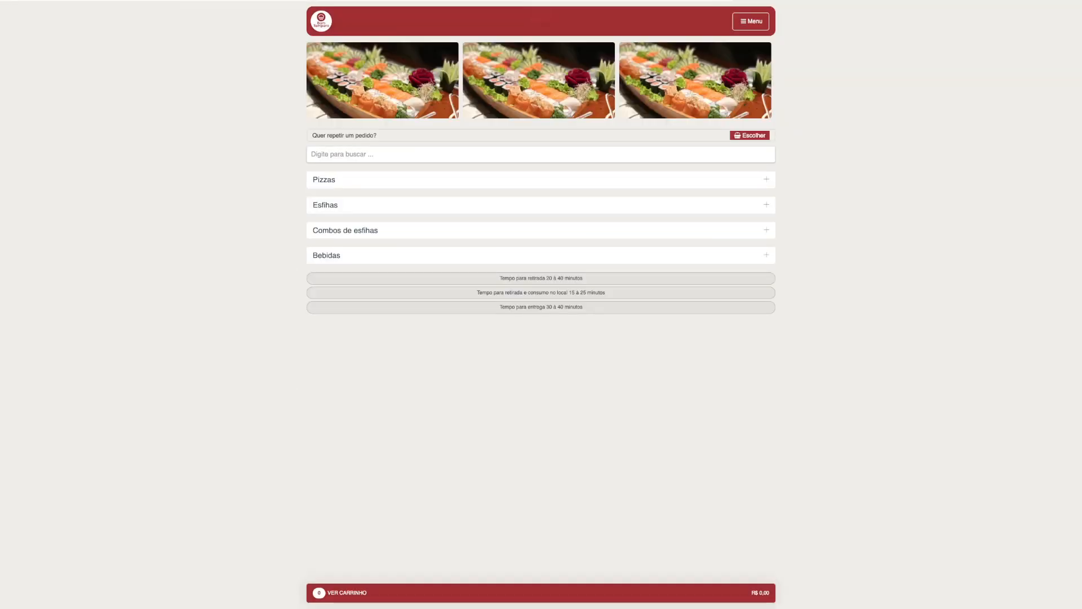
Step: Open the Coca Cola 2 Litros item in the Bebidas category and raise its order quantity to 15
{"action": "left_click", "coordinate": [361, 255]}
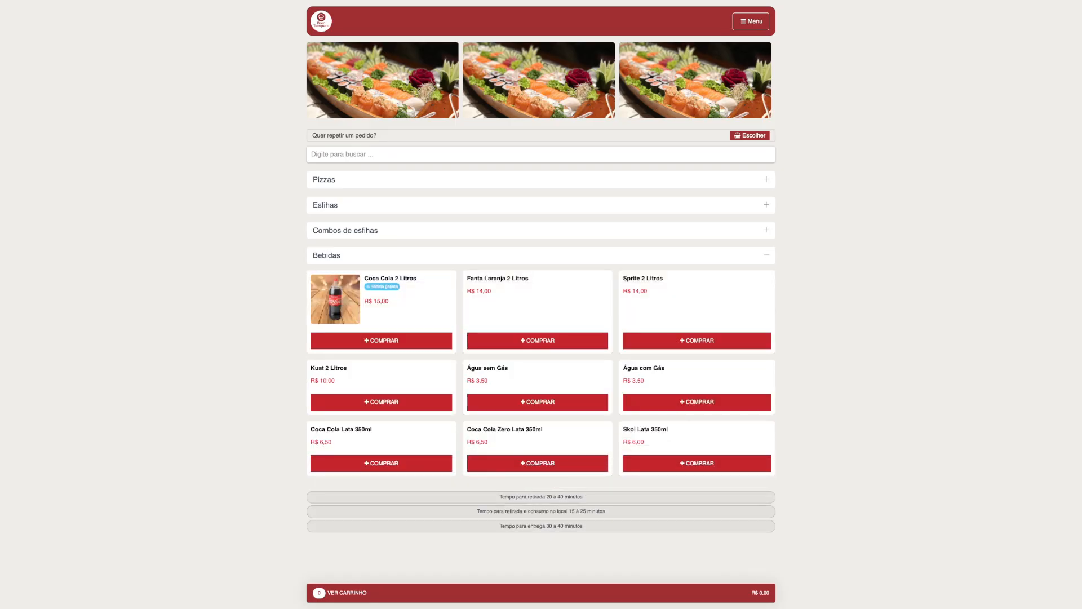
{"action": "left_click", "coordinate": [378, 340]}
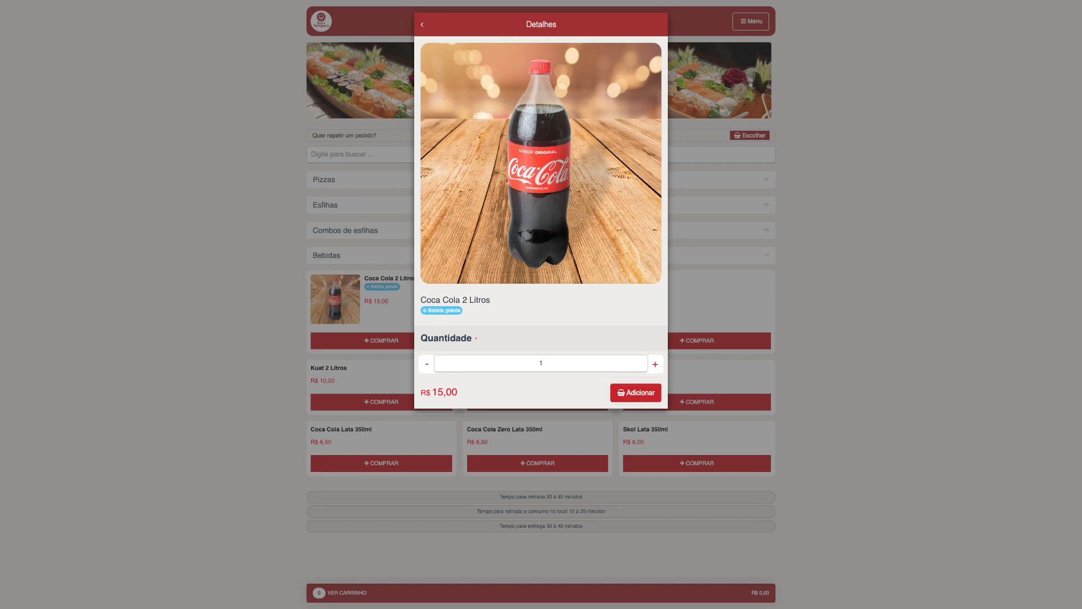
{"action": "left_click", "coordinate": [655, 364]}
{"action": "left_click", "coordinate": [655, 364]}
{"action": "left_click", "coordinate": [655, 364]}
{"action": "left_click", "coordinate": [655, 364]}
{"action": "left_click", "coordinate": [655, 364]}
{"action": "left_click", "coordinate": [654, 365]}
{"action": "left_click", "coordinate": [655, 364]}
{"action": "left_click", "coordinate": [655, 364]}
{"action": "left_click", "coordinate": [655, 364]}
{"action": "left_click", "coordinate": [655, 364]}
{"action": "left_click", "coordinate": [655, 364]}
{"action": "left_click", "coordinate": [655, 364]}
{"action": "left_click", "coordinate": [655, 364]}
{"action": "left_click", "coordinate": [655, 364]}
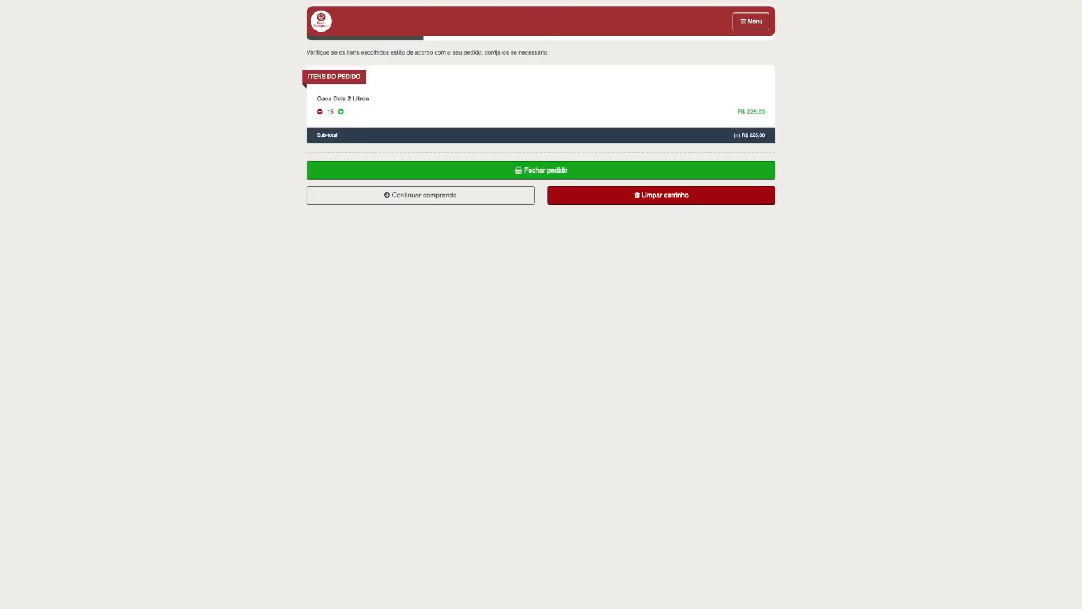
Step: Close the cart and choose Retirada as the way to receive the order, then advance
{"action": "left_click", "coordinate": [541, 170]}
{"action": "left_click", "coordinate": [541, 69]}
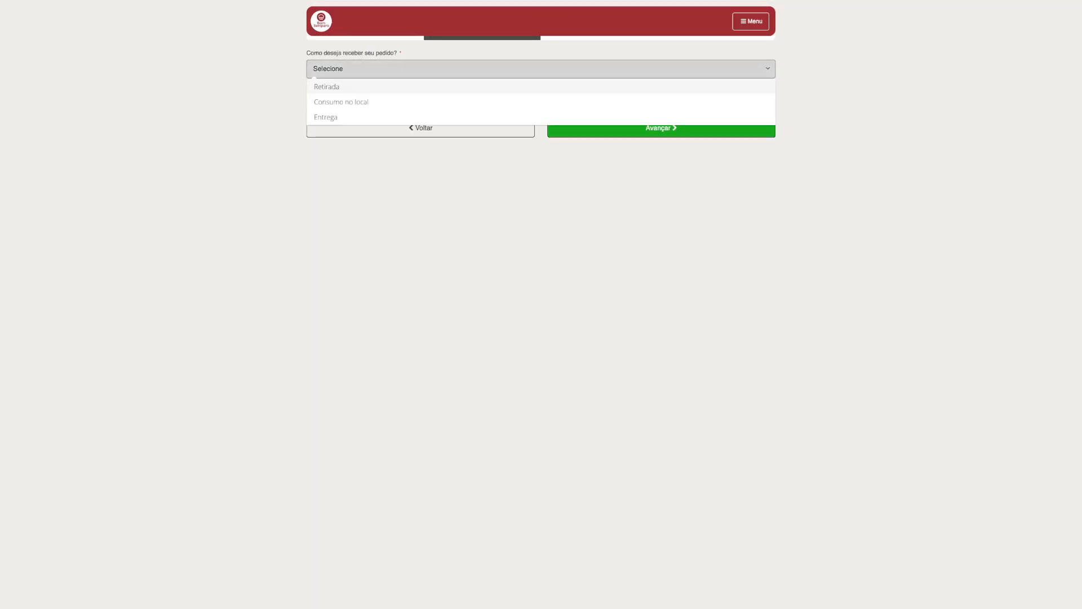
{"action": "left_click", "coordinate": [541, 87]}
{"action": "left_click", "coordinate": [542, 105]}
{"action": "left_click", "coordinate": [541, 123]}
{"action": "left_click", "coordinate": [661, 163]}
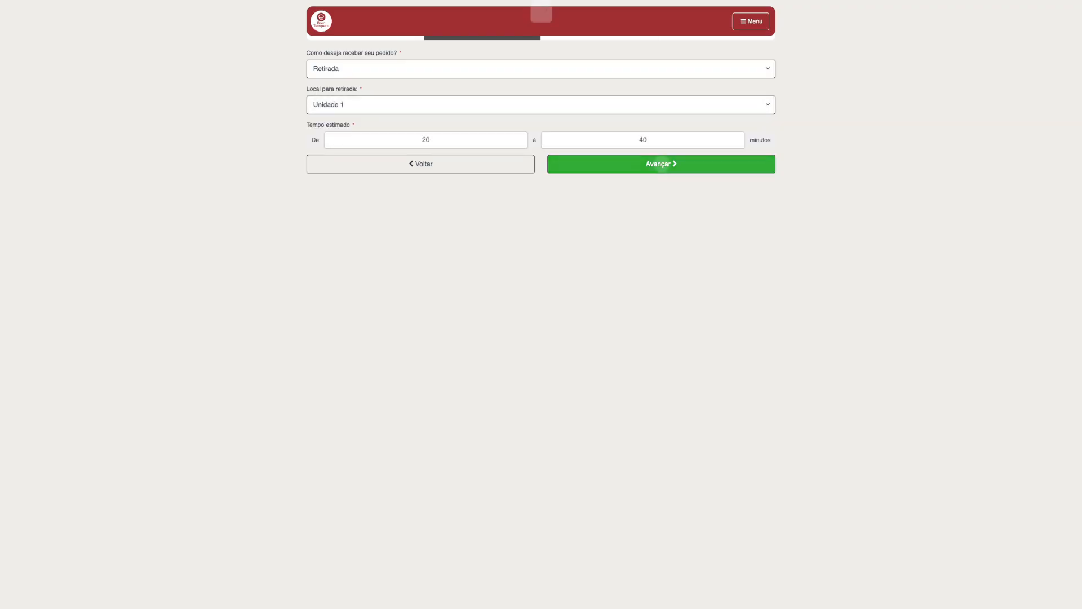
Step: Pick Cartão de débito as the payment method, confirm the order, and dismiss the success message
{"action": "left_click", "coordinate": [541, 103]}
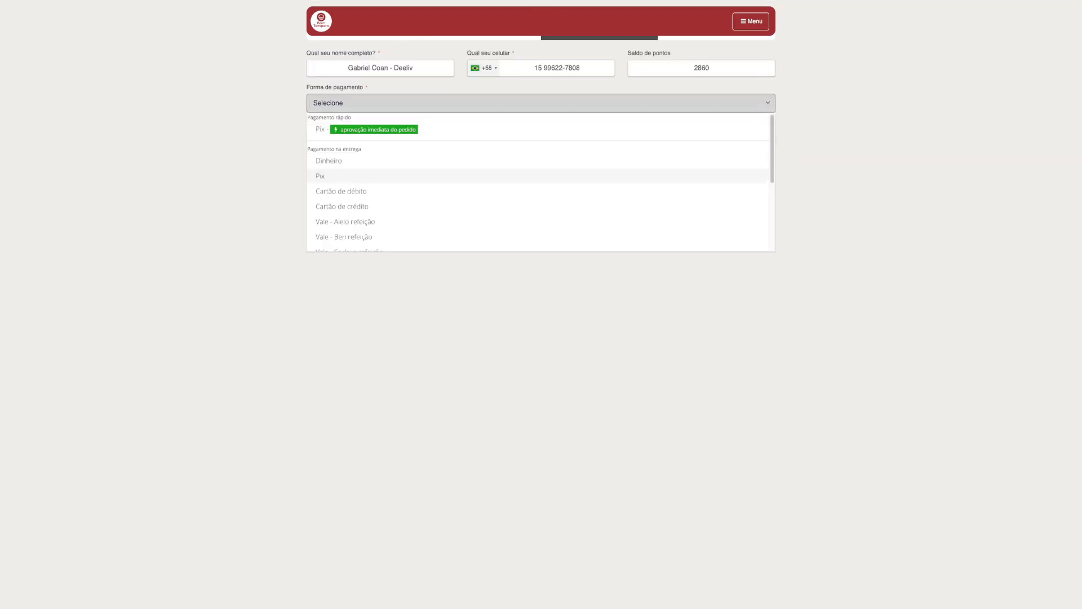
{"action": "left_click", "coordinate": [542, 191]}
{"action": "left_click", "coordinate": [661, 164]}
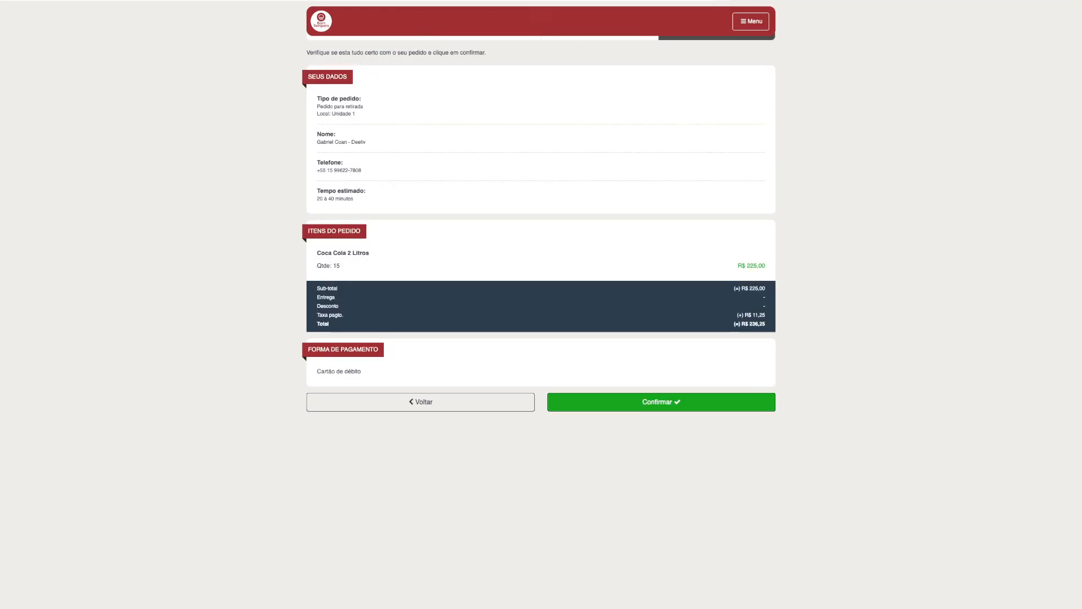
{"action": "left_click", "coordinate": [661, 402]}
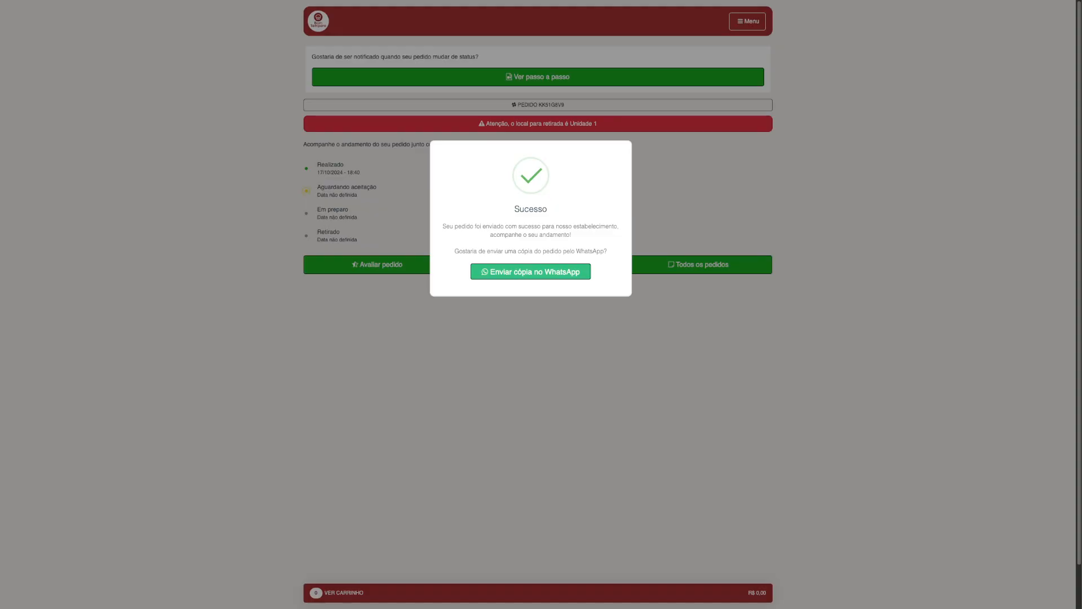
{"action": "key", "text": "Escape"}
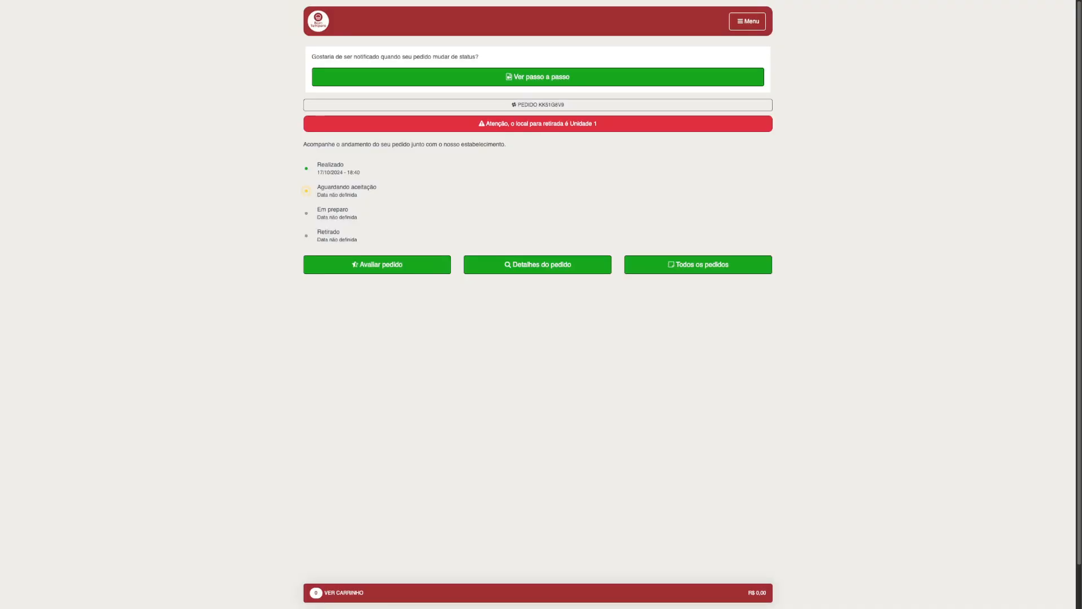
Step: Return to the admin panel and open Gerir fluxo to review the new pending order
{"action": "key", "text": "ctrl+shift+Tab"}
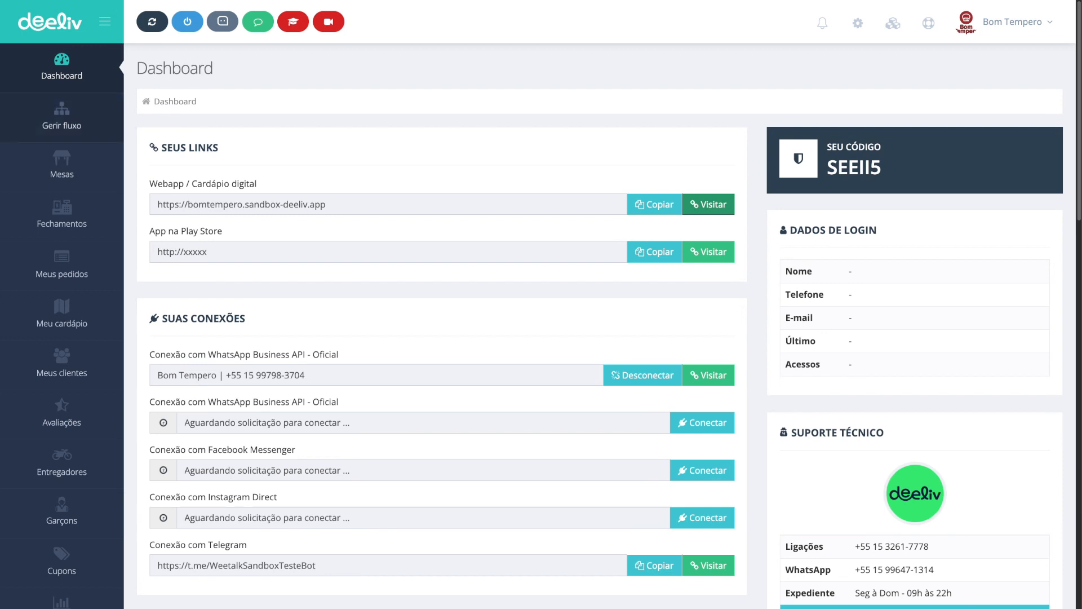
{"action": "left_click", "coordinate": [62, 117]}
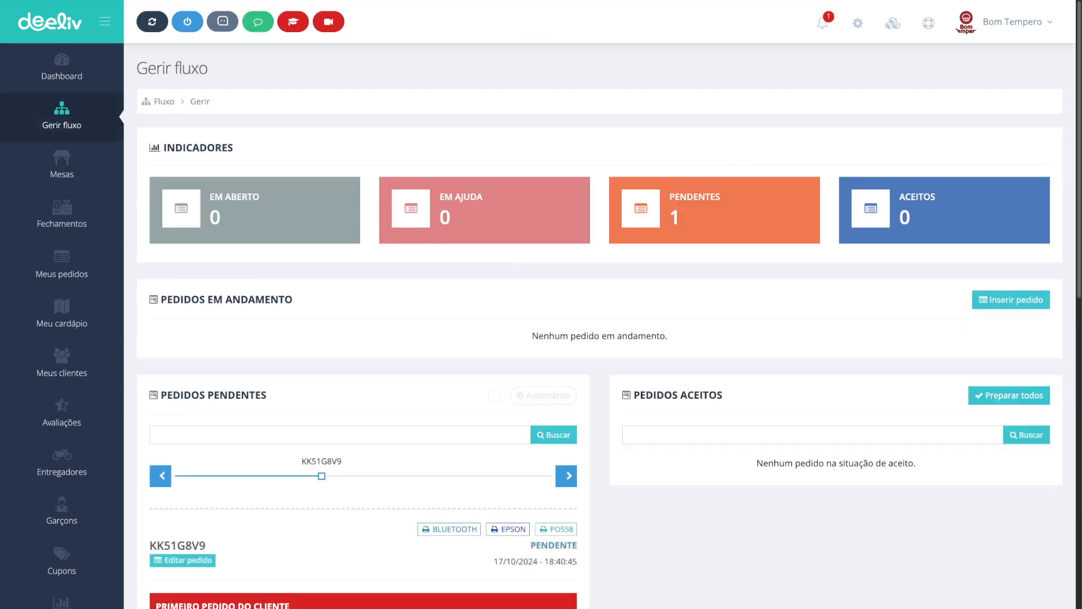
{"action": "scroll", "coordinate": [599, 338], "scroll_direction": "down", "scroll_amount": 4}
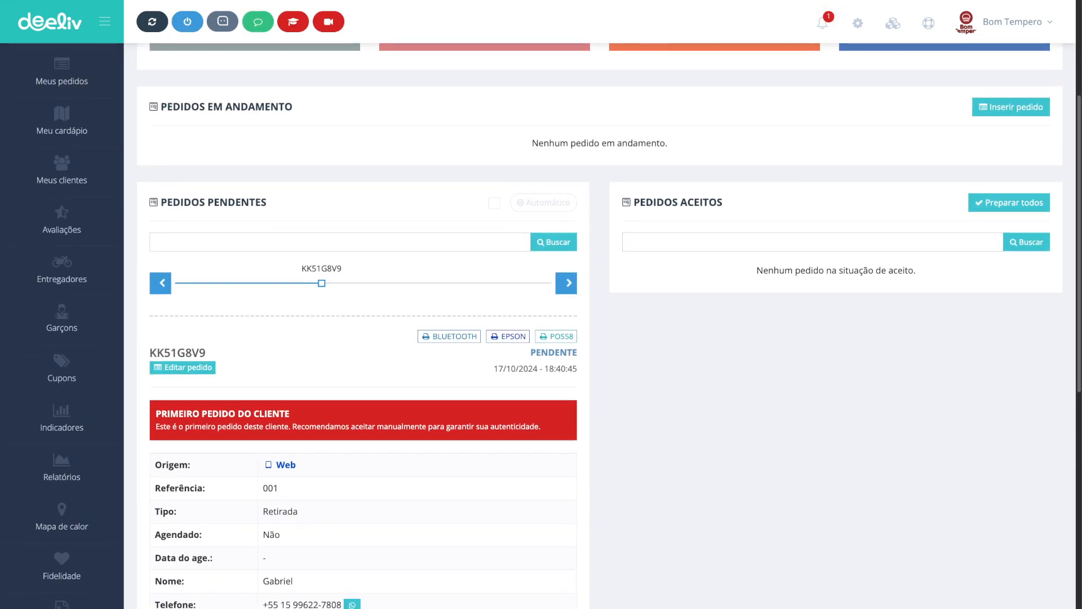
{"action": "scroll", "coordinate": [599, 338], "scroll_direction": "up", "scroll_amount": 2}
{"action": "scroll", "coordinate": [600, 338], "scroll_direction": "down", "scroll_amount": 14}
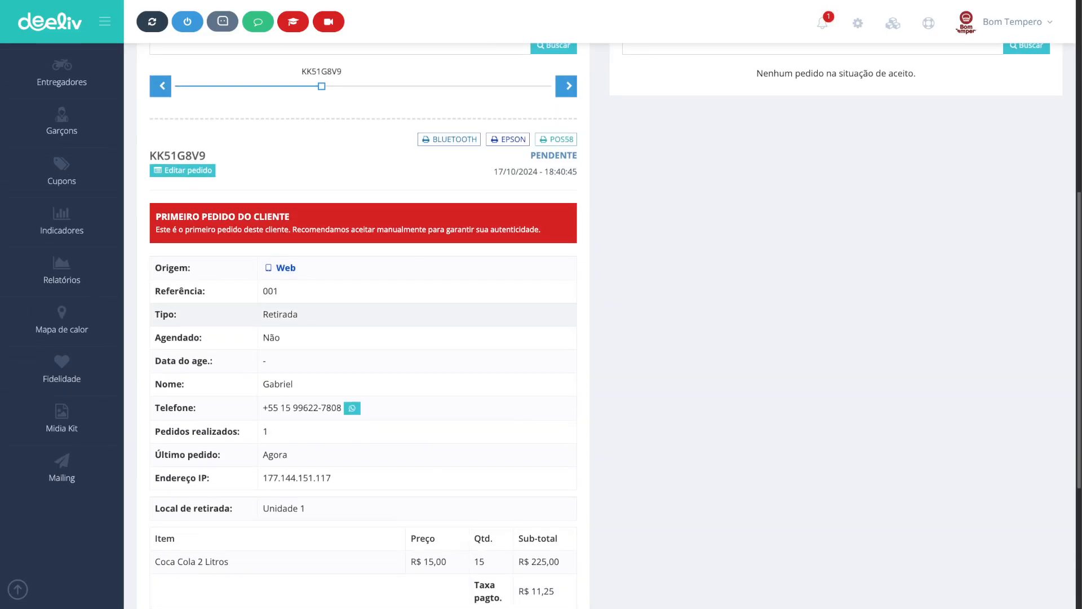
Step: Accept the pending Coca Cola order and close the printer warning
{"action": "left_click", "coordinate": [822, 23]}
{"action": "left_click", "coordinate": [756, 55]}
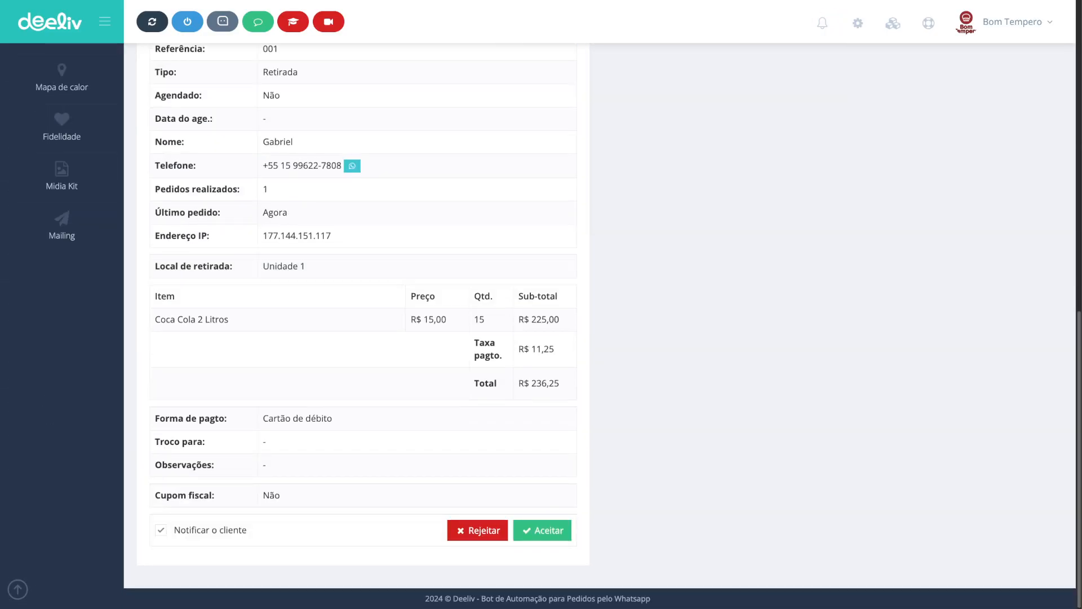
{"action": "scroll", "coordinate": [484, 355], "scroll_direction": "up", "scroll_amount": 1}
{"action": "scroll", "coordinate": [485, 355], "scroll_direction": "down", "scroll_amount": 1}
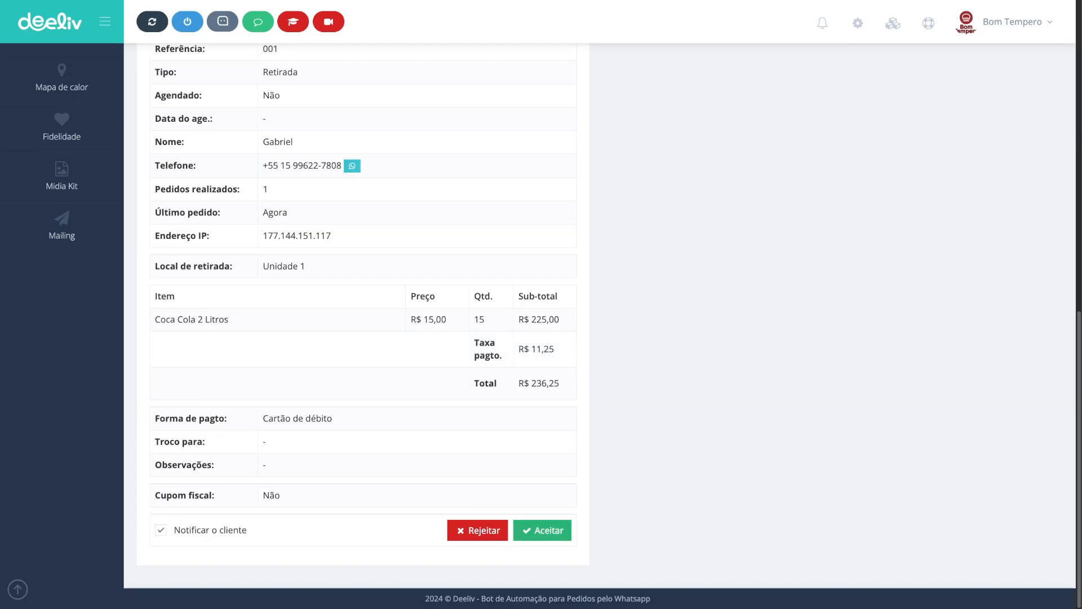
{"action": "left_click", "coordinate": [542, 530]}
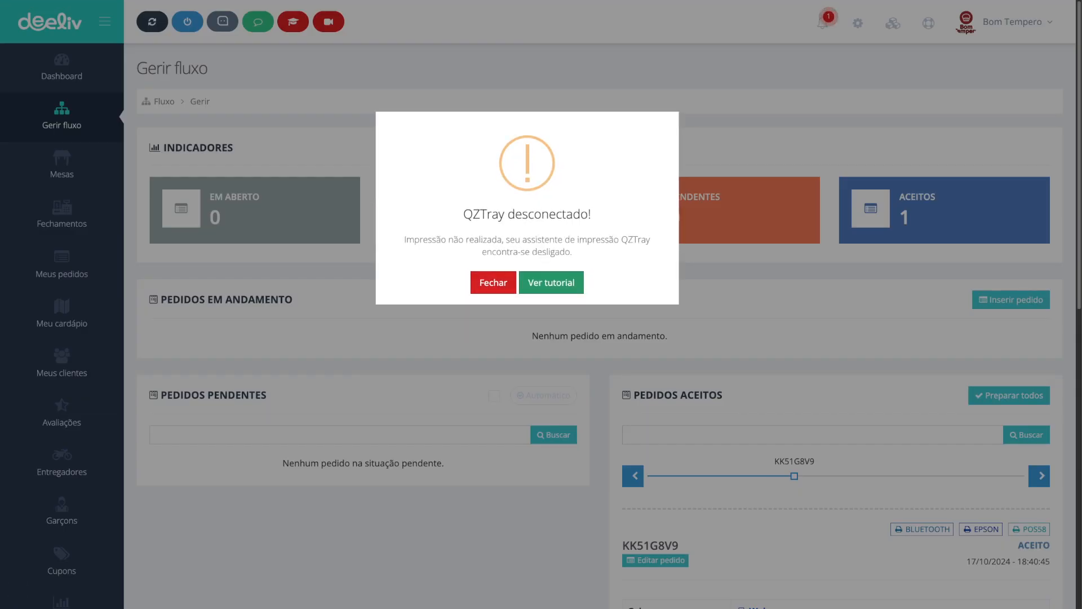
{"action": "left_click", "coordinate": [494, 282]}
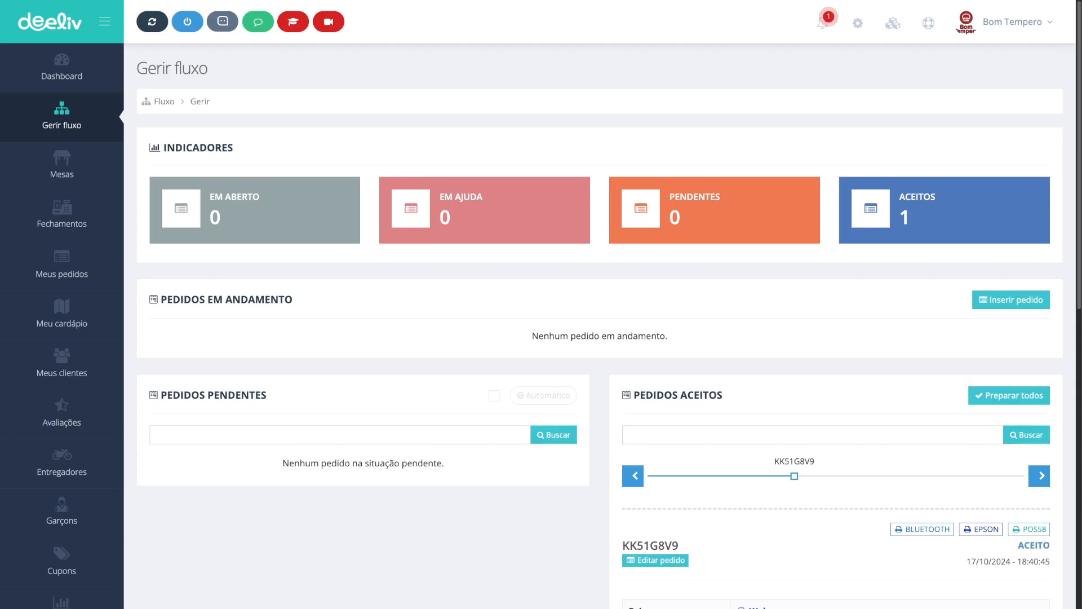
Step: Open the low-stock supplies notification and view the supplies of the Bebidas category
{"action": "left_click", "coordinate": [822, 23]}
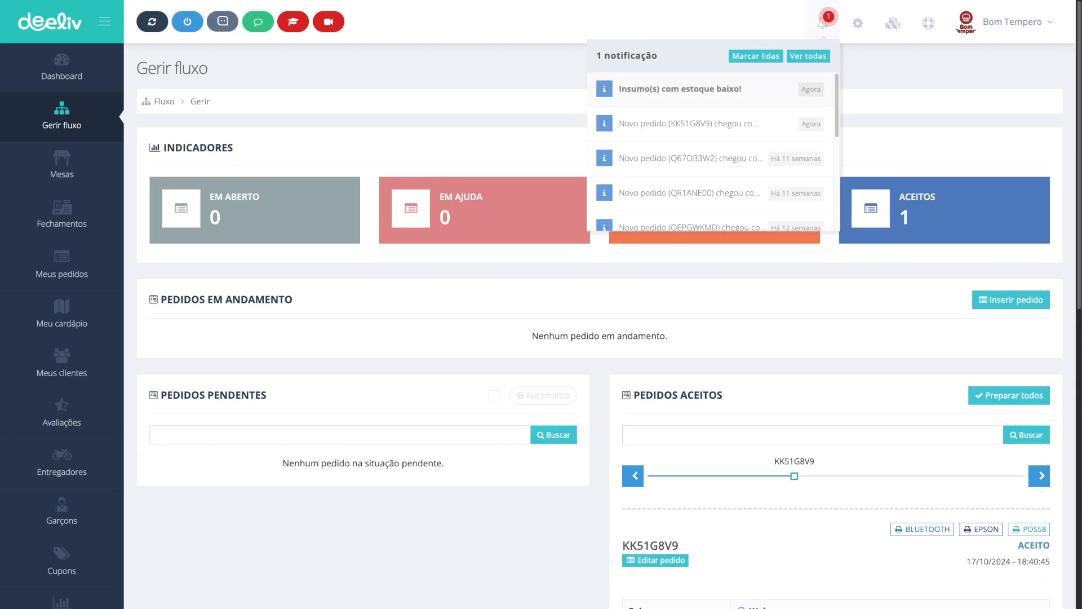
{"action": "scroll", "coordinate": [541, 338], "scroll_direction": "down", "scroll_amount": 5}
{"action": "scroll", "coordinate": [541, 338], "scroll_direction": "down", "scroll_amount": 5}
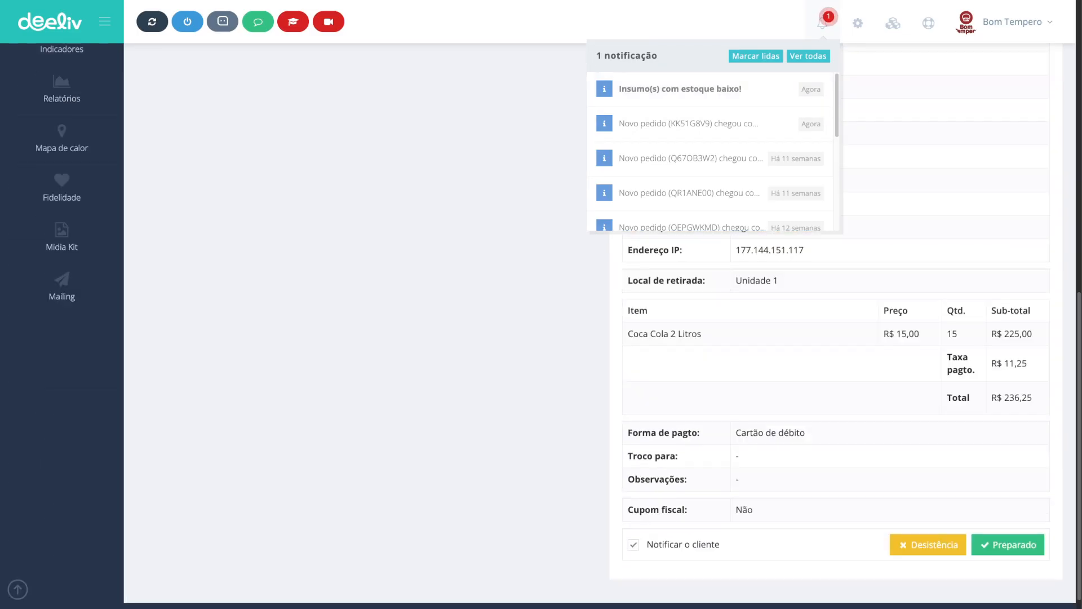
{"action": "scroll", "coordinate": [541, 338], "scroll_direction": "up", "scroll_amount": 10}
{"action": "left_click", "coordinate": [680, 89]}
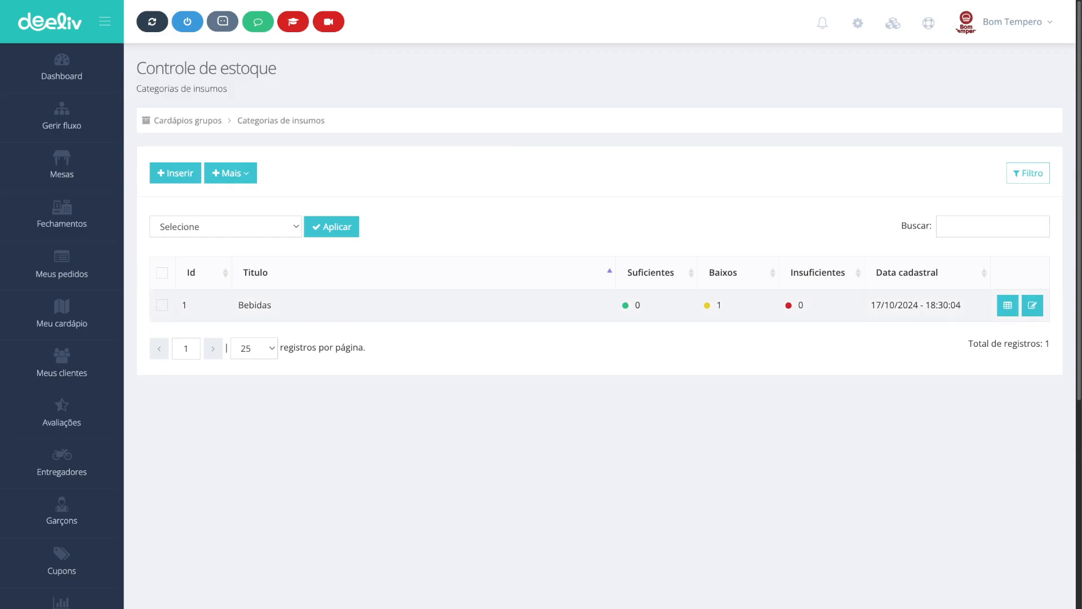
{"action": "double_click", "coordinate": [719, 305]}
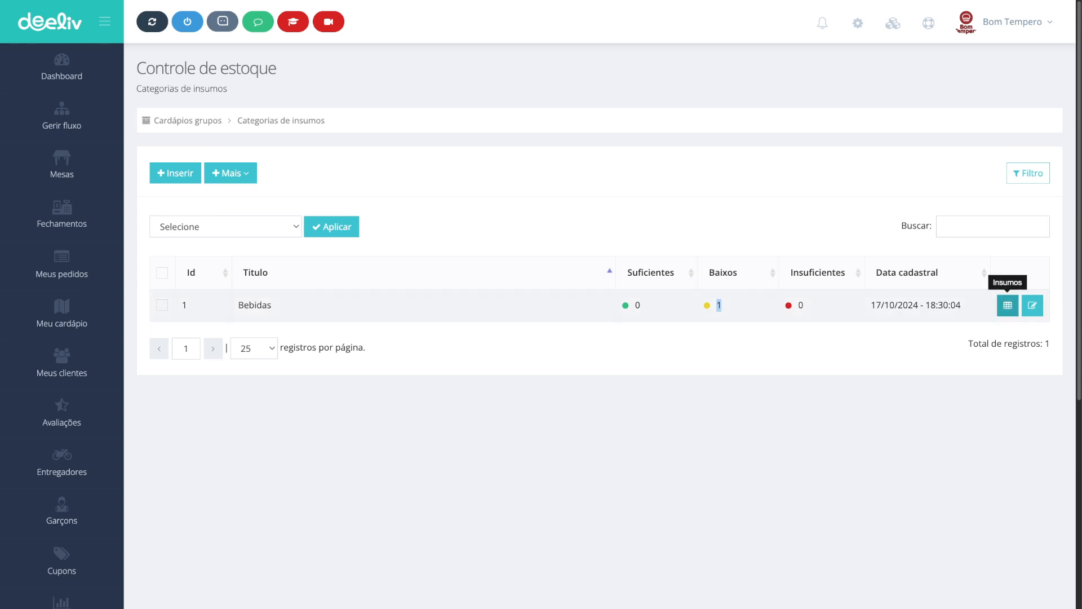
{"action": "left_click", "coordinate": [1008, 305]}
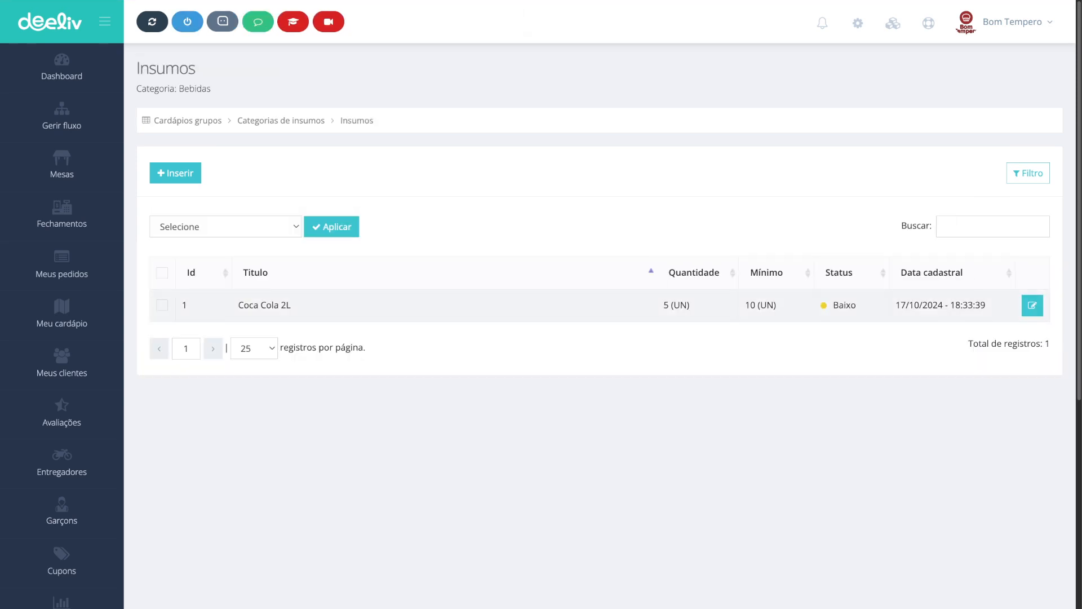
Step: Open the Coca Cola 2L supply for editing
{"action": "left_click_drag", "start_coordinate": [690, 305], "coordinate": [662, 304]}
{"action": "left_click_drag", "start_coordinate": [690, 305], "coordinate": [663, 305]}
{"action": "double_click", "coordinate": [845, 305]}
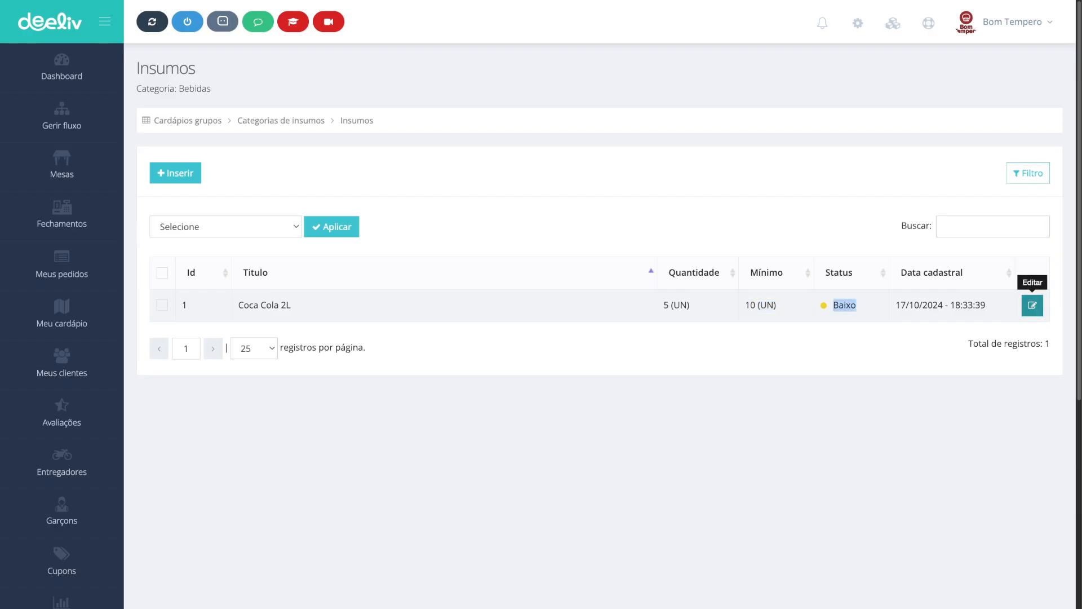
{"action": "left_click", "coordinate": [1032, 304]}
{"action": "double_click", "coordinate": [497, 227]}
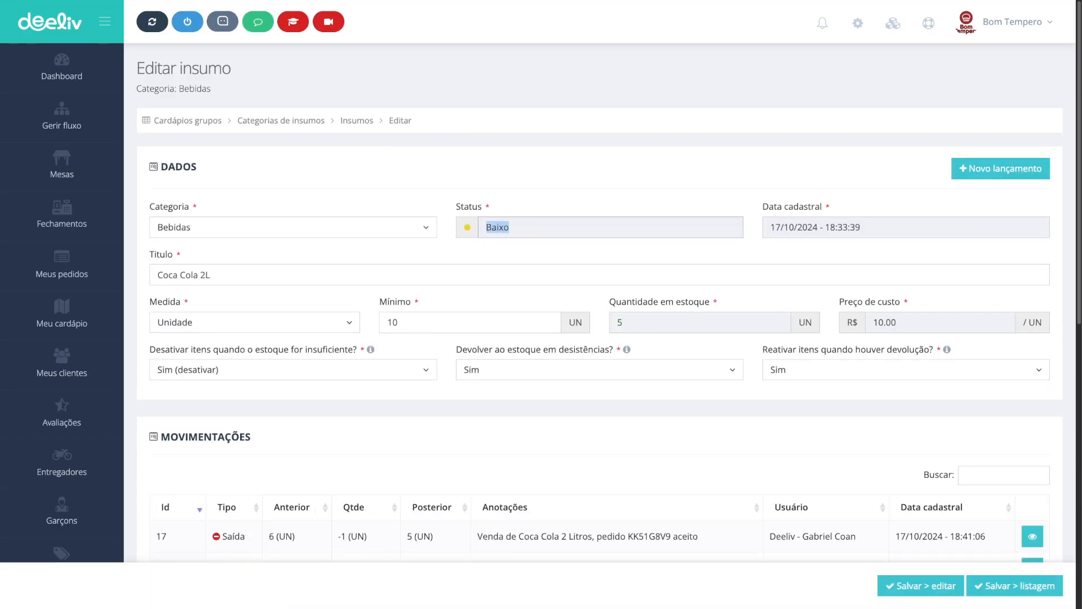
Step: Examine the supply's stock movements across both pages of the Movimentações table
{"action": "scroll", "coordinate": [497, 227], "scroll_direction": "down", "scroll_amount": 3}
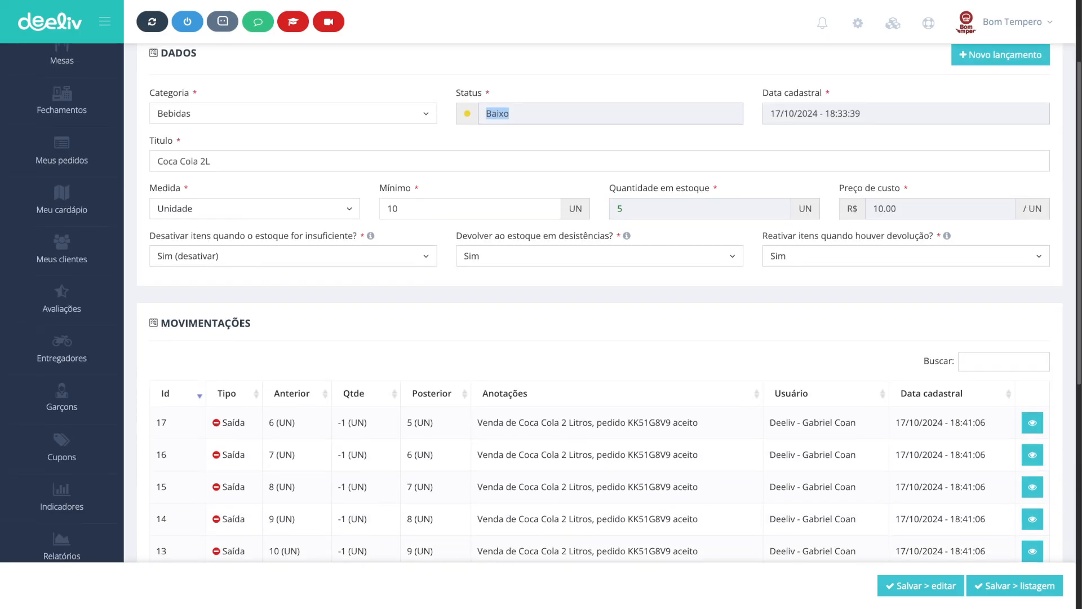
{"action": "scroll", "coordinate": [497, 293], "scroll_direction": "down", "scroll_amount": 3}
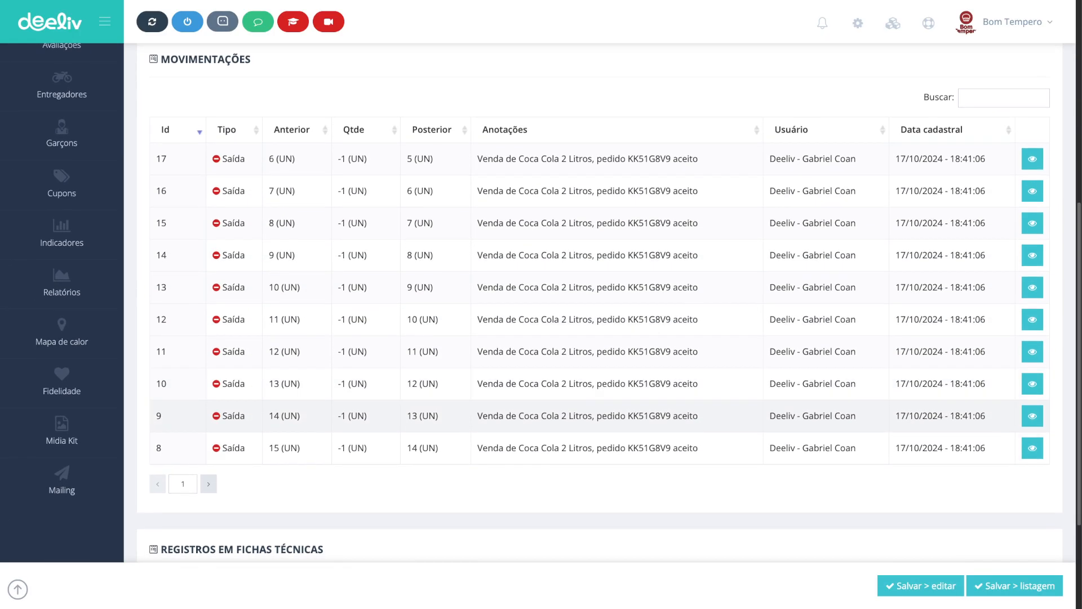
{"action": "left_click", "coordinate": [208, 484]}
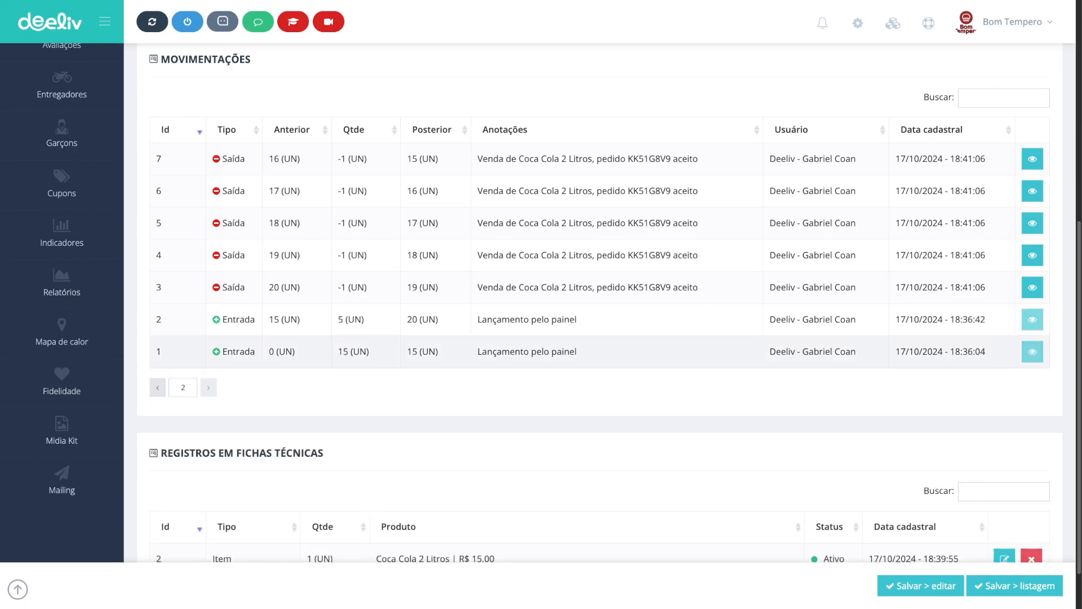
{"action": "left_click_drag", "start_coordinate": [256, 352], "coordinate": [221, 352]}
{"action": "left_click", "coordinate": [255, 320]}
{"action": "left_click_drag", "start_coordinate": [255, 320], "coordinate": [221, 320]}
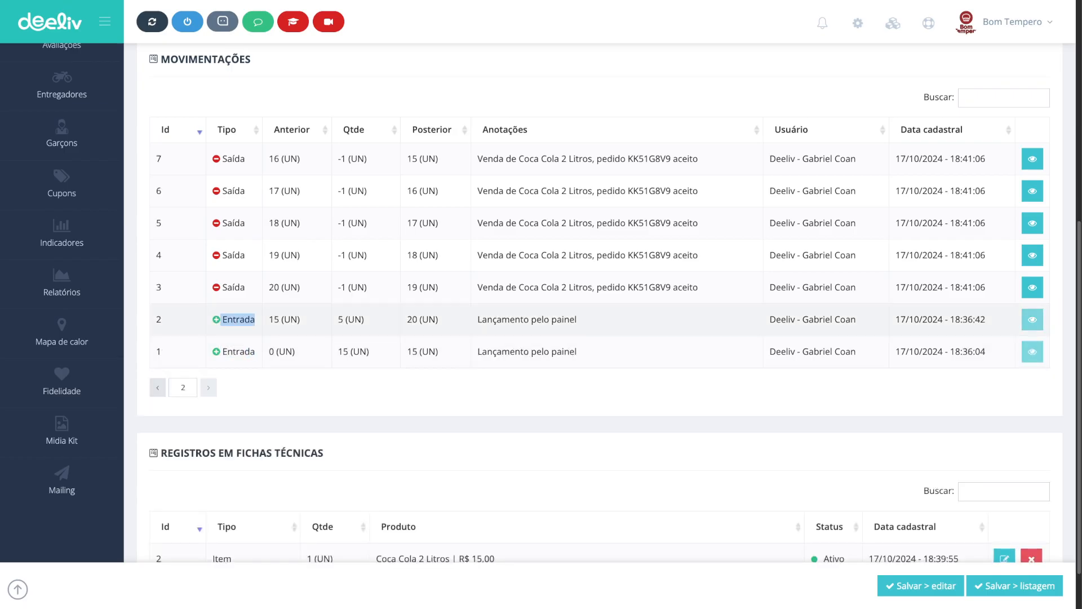
{"action": "scroll", "coordinate": [220, 320], "scroll_direction": "up", "scroll_amount": 2}
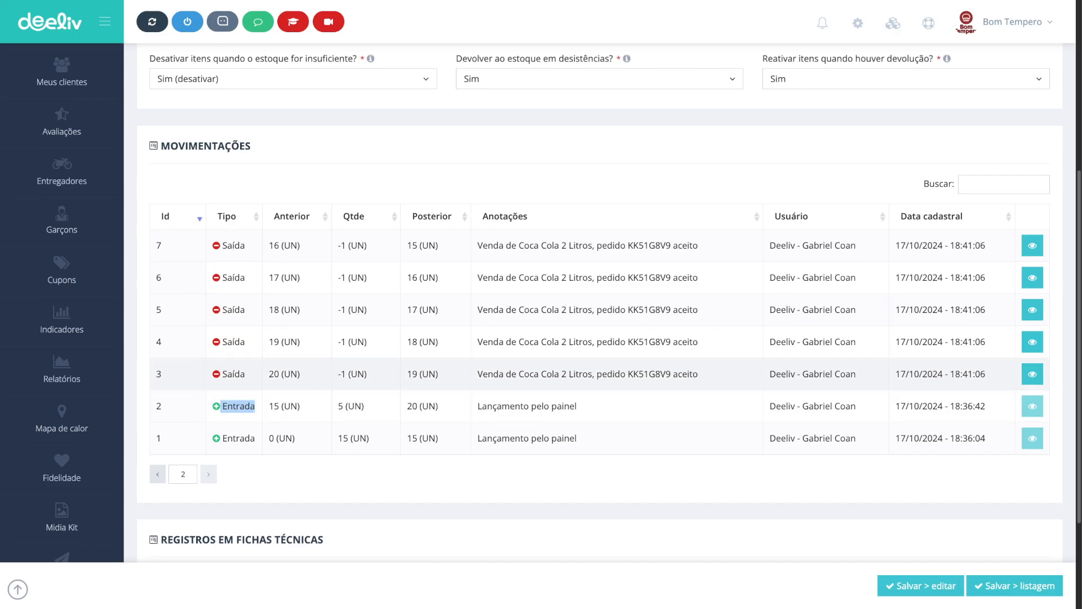
{"action": "left_click_drag", "start_coordinate": [246, 373], "coordinate": [220, 245]}
{"action": "left_click", "coordinate": [246, 310]}
{"action": "left_click", "coordinate": [246, 277]}
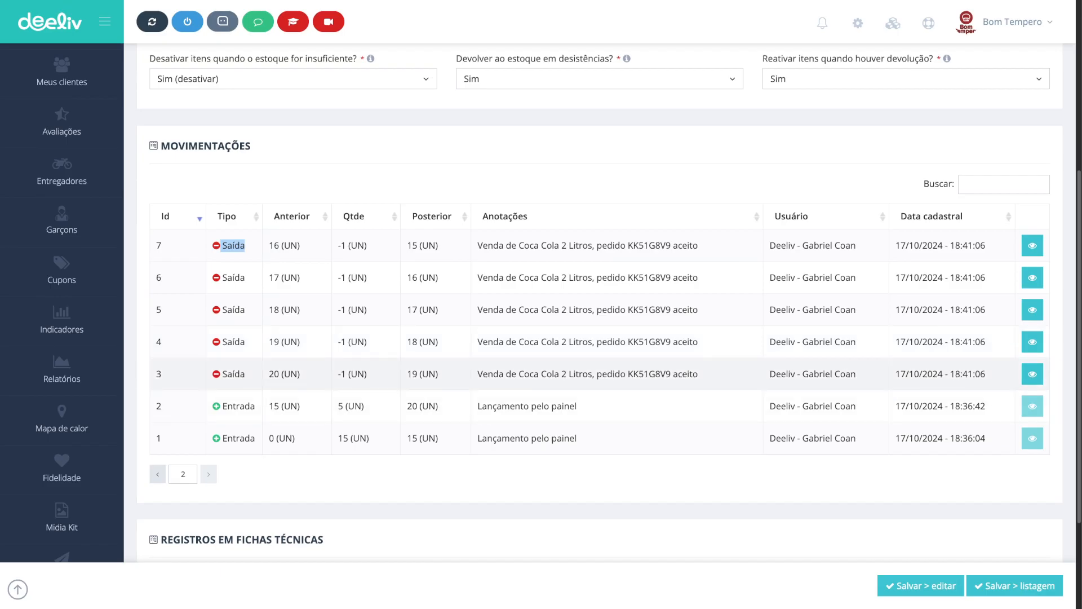
Step: Examine the supply's stock movement entries on both pages and its linked technical sheet record
{"action": "left_click_drag", "start_coordinate": [477, 373], "coordinate": [593, 374]}
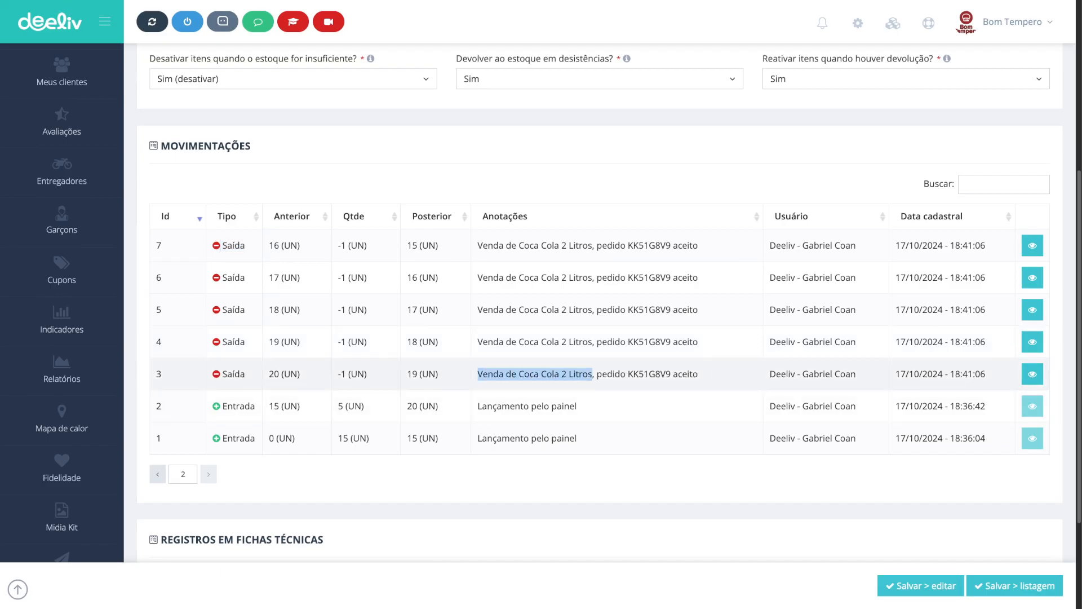
{"action": "double_click", "coordinate": [650, 373]}
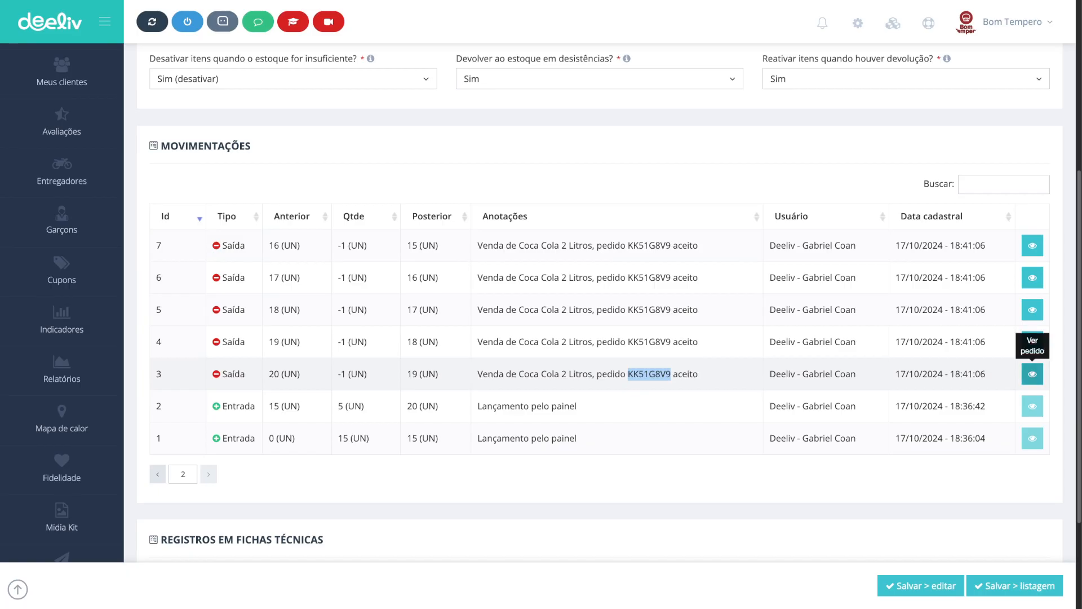
{"action": "left_click", "coordinate": [158, 474]}
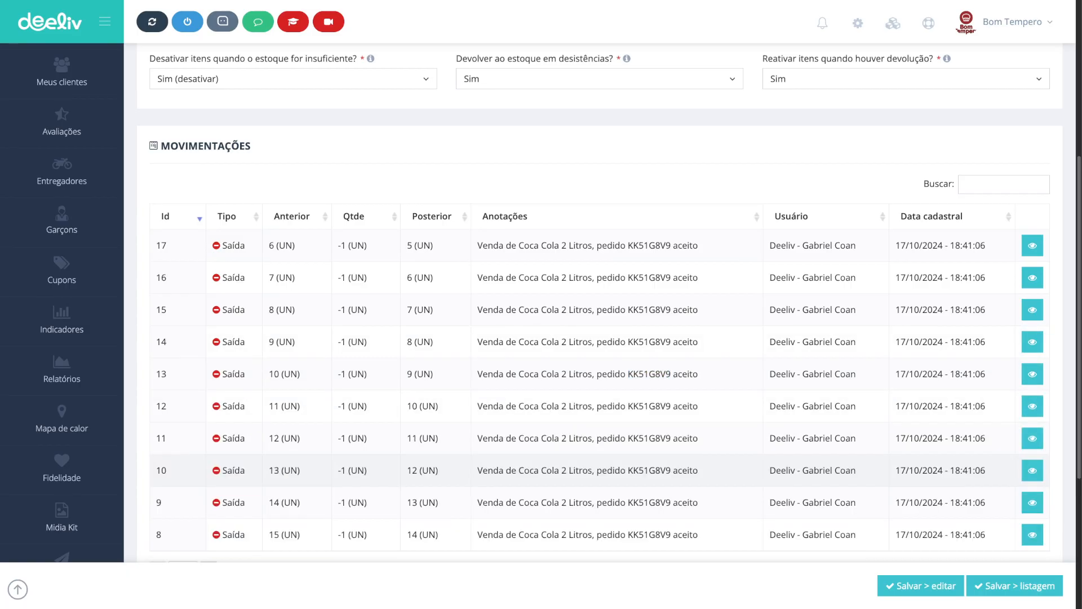
{"action": "scroll", "coordinate": [617, 501], "scroll_direction": "down", "scroll_amount": 4}
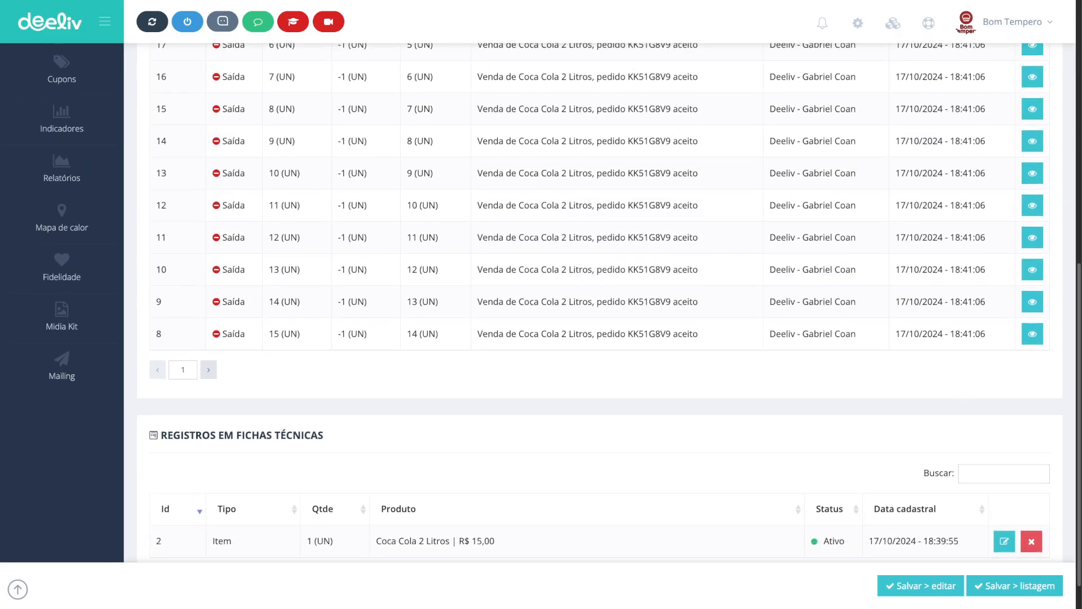
{"action": "scroll", "coordinate": [599, 304], "scroll_direction": "down", "scroll_amount": 1}
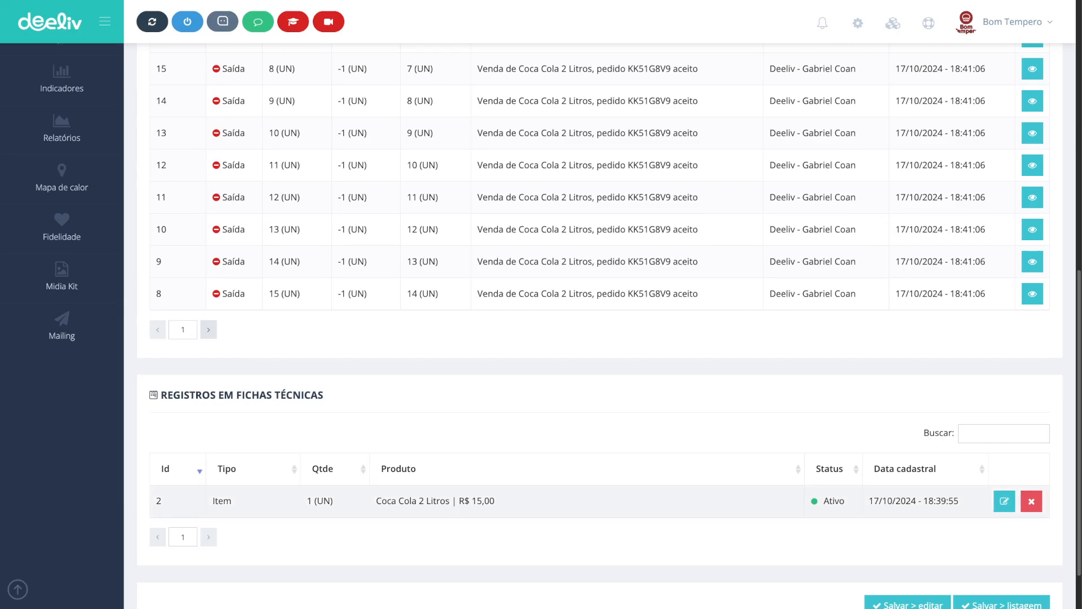
{"action": "left_click_drag", "start_coordinate": [496, 501], "coordinate": [446, 501]}
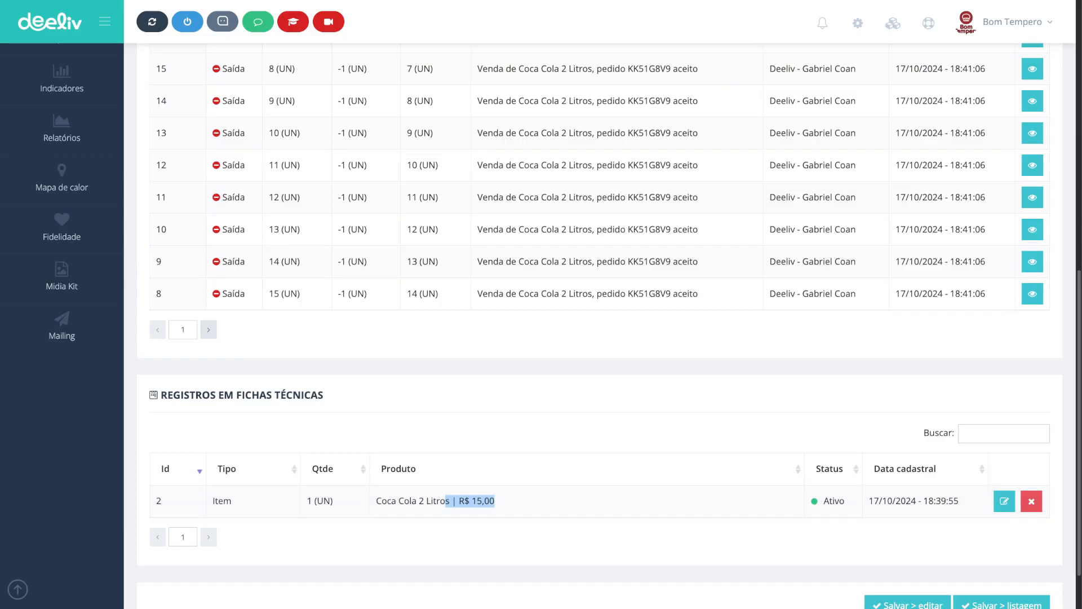
{"action": "left_click", "coordinate": [462, 538]}
{"action": "left_click_drag", "start_coordinate": [324, 394], "coordinate": [236, 394]}
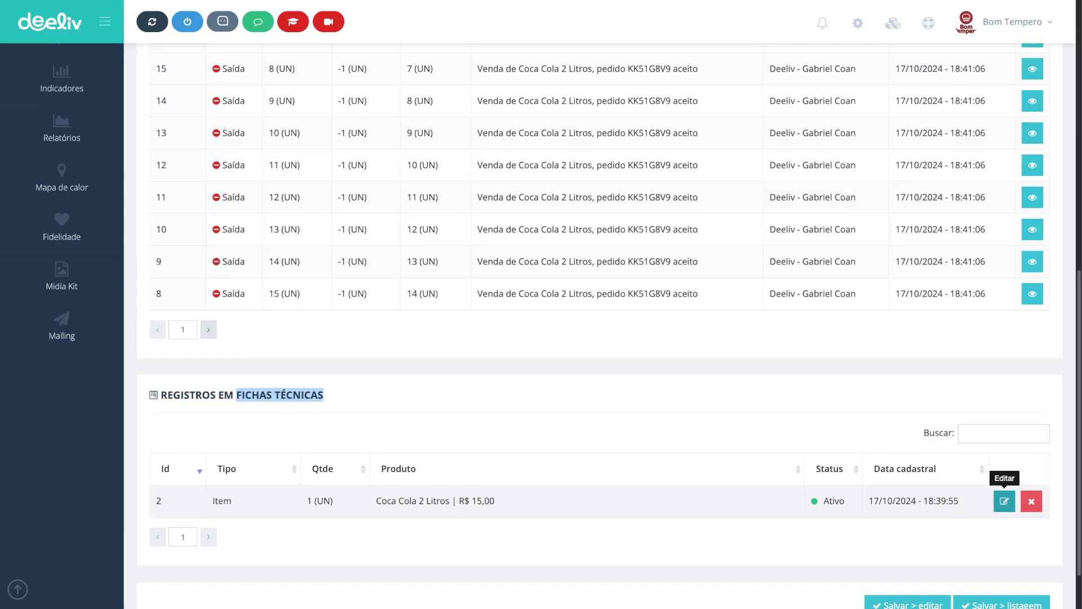
{"action": "scroll", "coordinate": [564, 339], "scroll_direction": "up", "scroll_amount": 4}
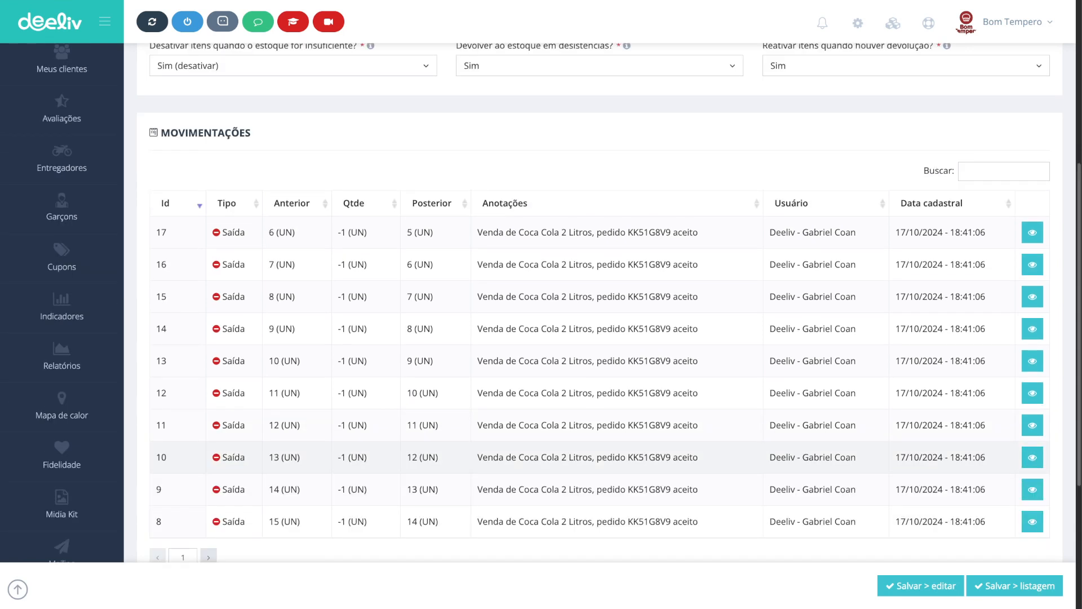
{"action": "scroll", "coordinate": [564, 310], "scroll_direction": "up", "scroll_amount": 5}
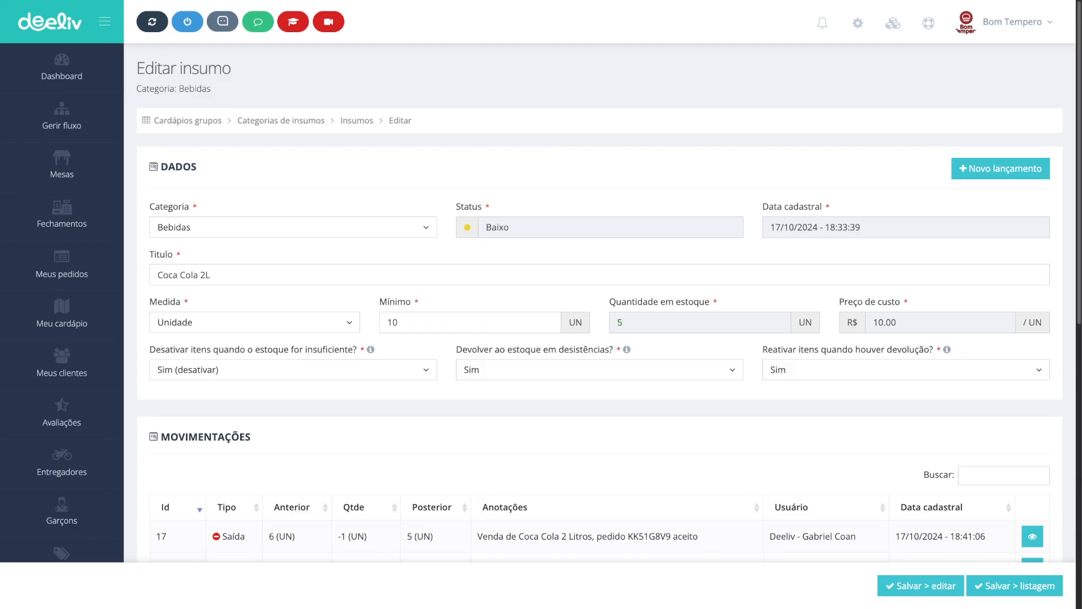
Step: Open the item profit report from the supply categories and examine the Coca Cola 2 Litros cost, price, profit and margin
{"action": "left_click", "coordinate": [280, 120]}
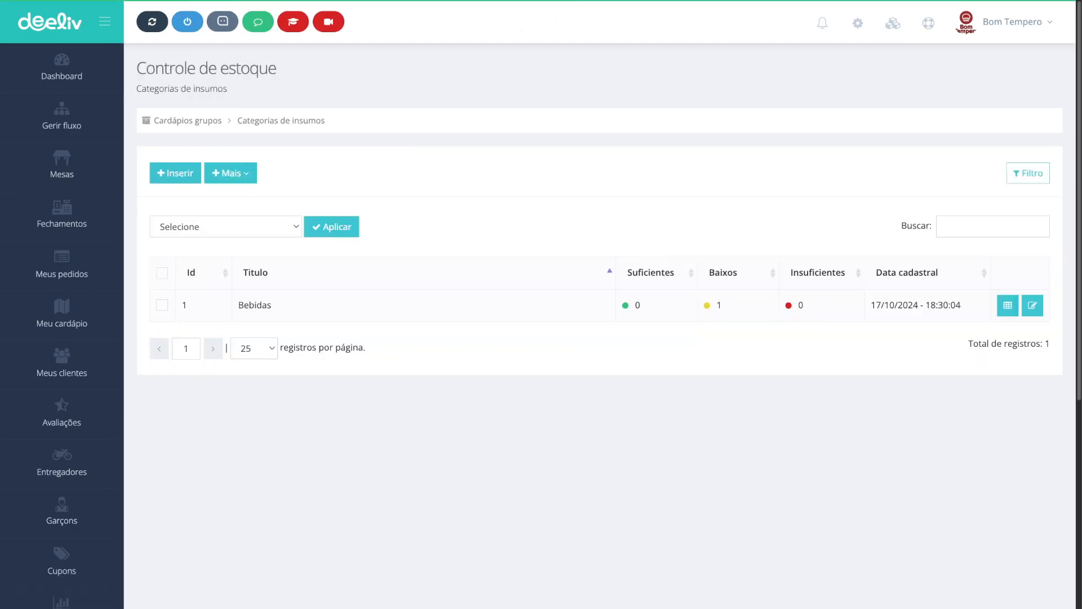
{"action": "left_click", "coordinate": [230, 173]}
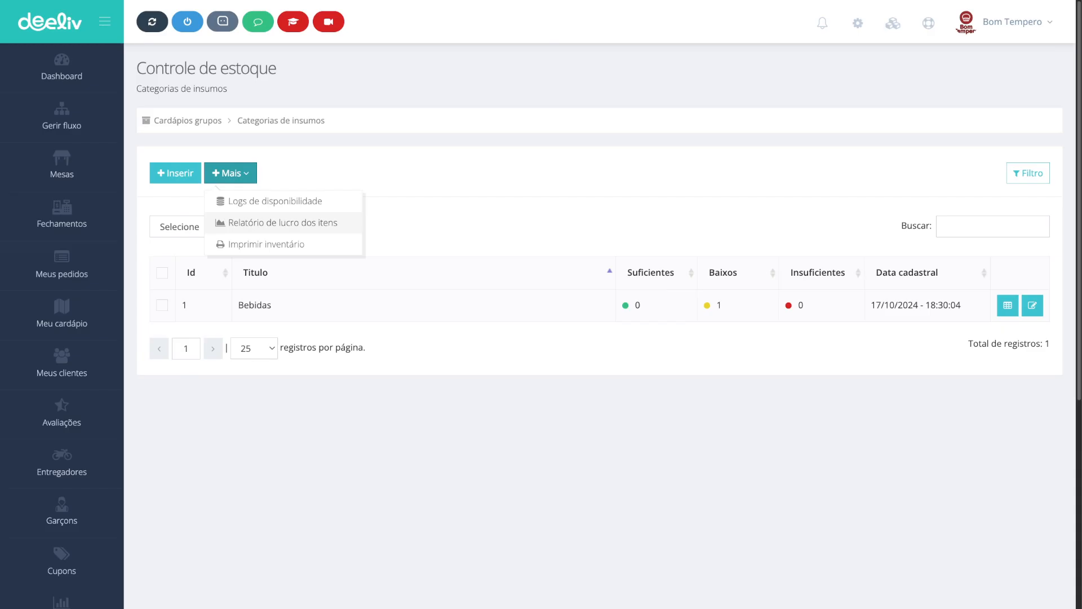
{"action": "left_click", "coordinate": [281, 222]}
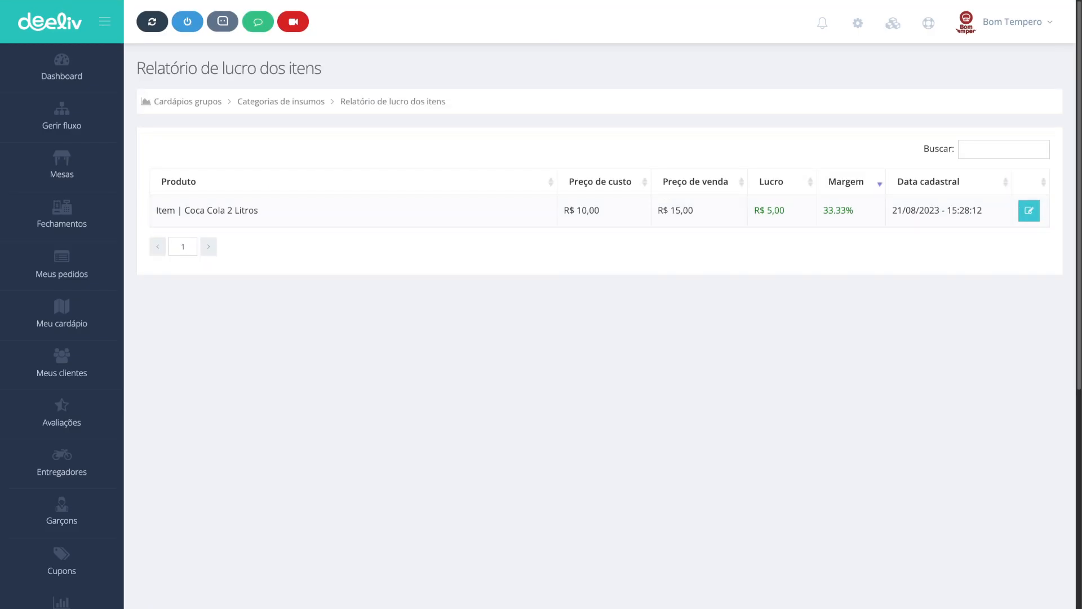
{"action": "left_click_drag", "start_coordinate": [259, 210], "coordinate": [184, 210]}
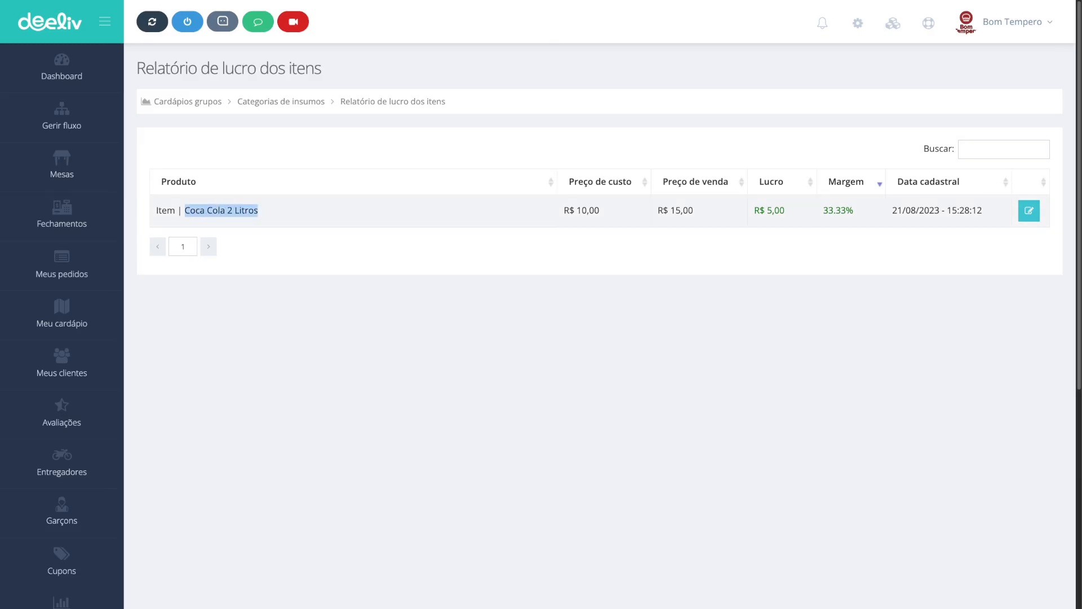
{"action": "left_click_drag", "start_coordinate": [600, 210], "coordinate": [564, 210]}
{"action": "left_click_drag", "start_coordinate": [693, 210], "coordinate": [657, 210]}
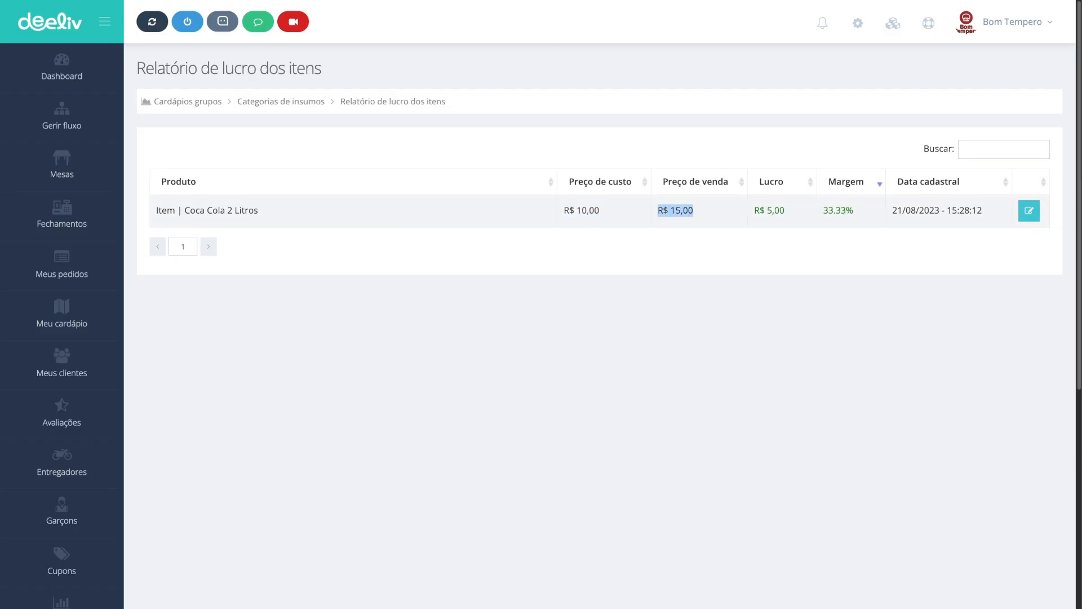
{"action": "left_click_drag", "start_coordinate": [785, 211], "coordinate": [754, 210]}
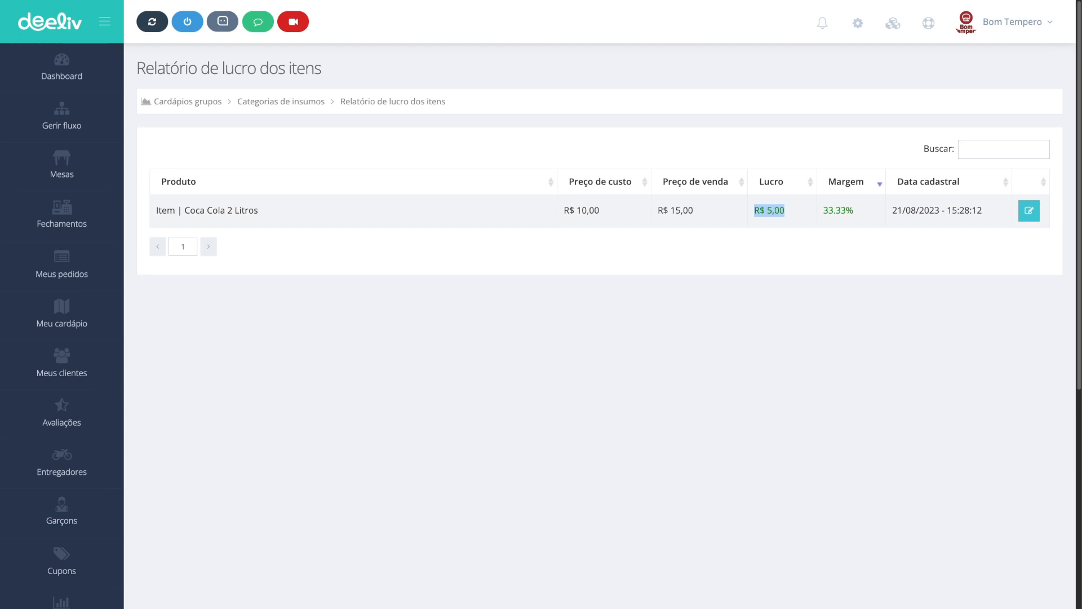
{"action": "left_click_drag", "start_coordinate": [824, 210], "coordinate": [854, 210]}
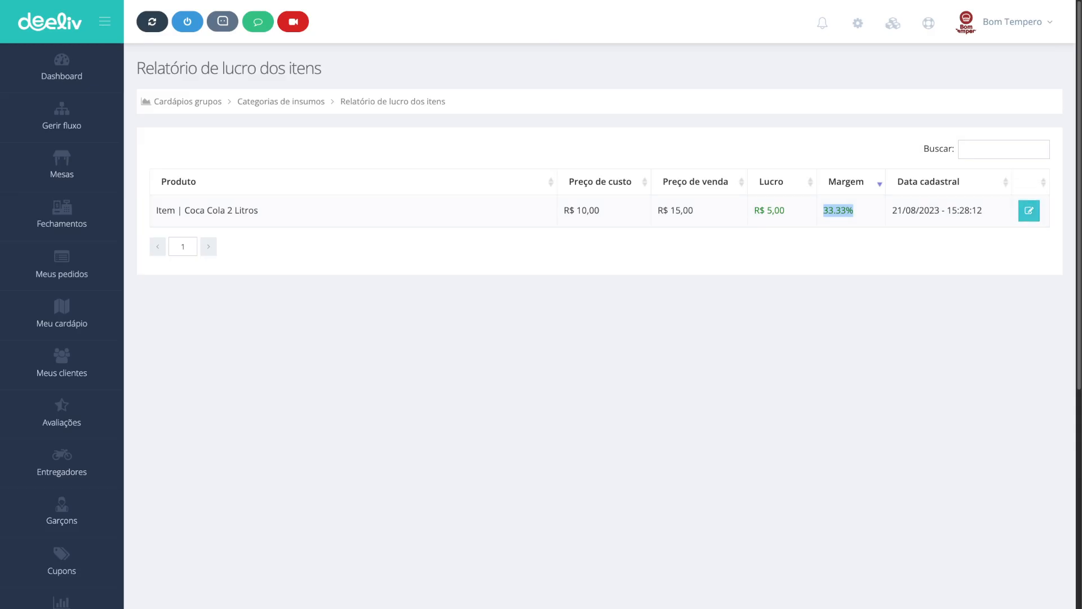
Step: Return to the menu, check out the cart of 5 Coca Cola 2 Litros, choosing pickup at Unidade 1
{"action": "left_click", "coordinate": [281, 102]}
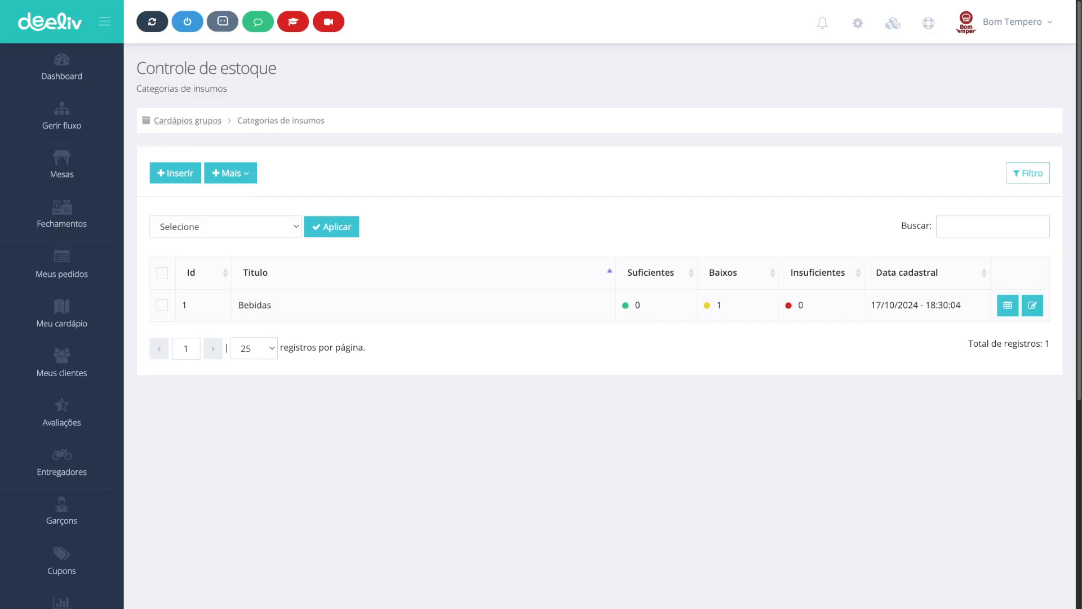
{"action": "left_click", "coordinate": [188, 120]}
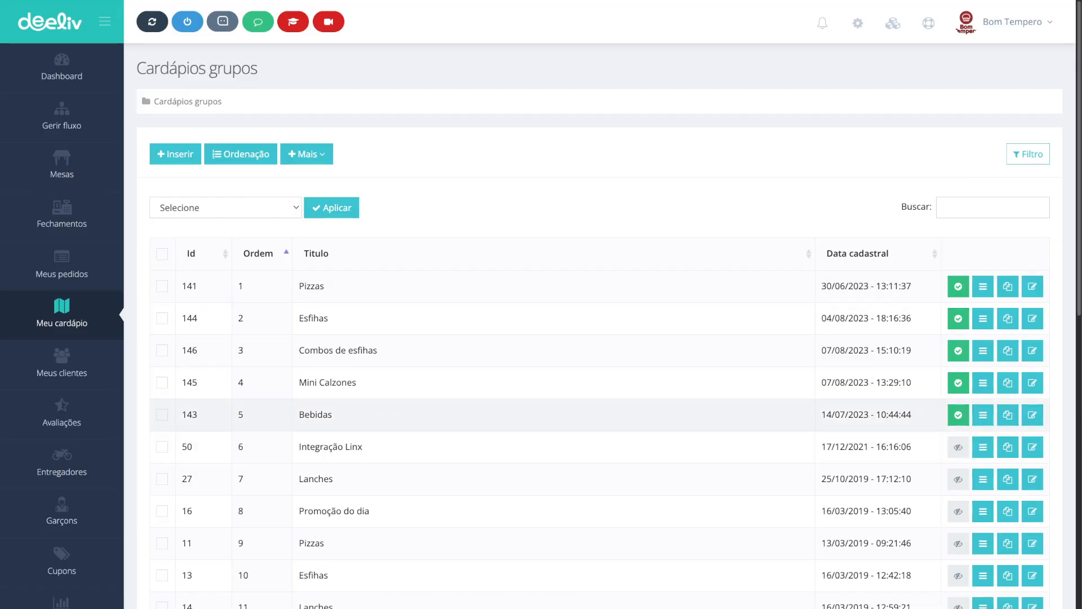
{"action": "left_click", "coordinate": [983, 415]}
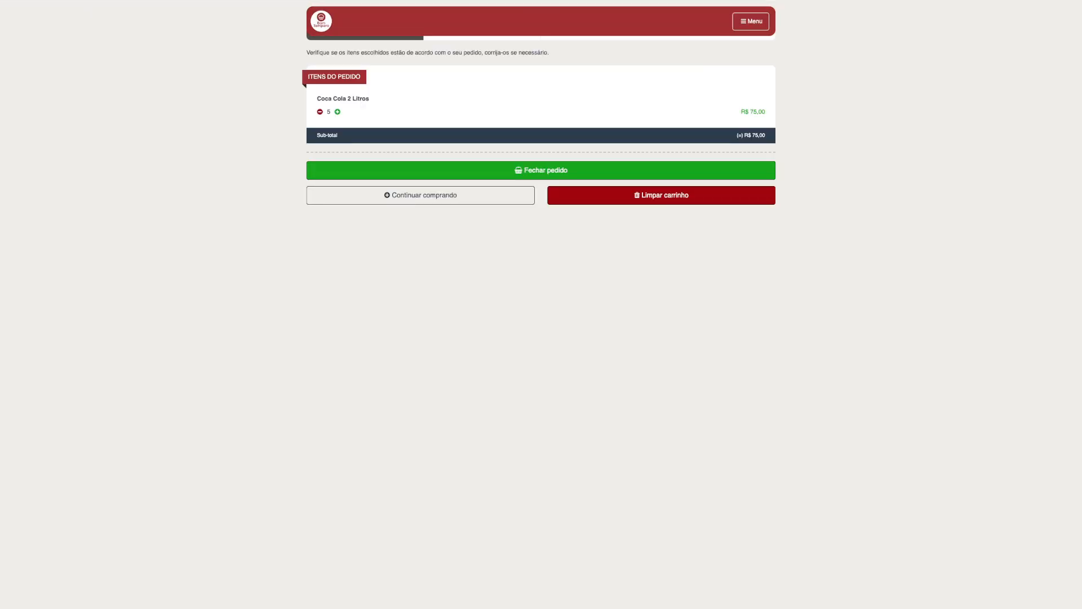
{"action": "key", "text": "ctrl+plus"}
{"action": "key", "text": "ctrl+plus"}
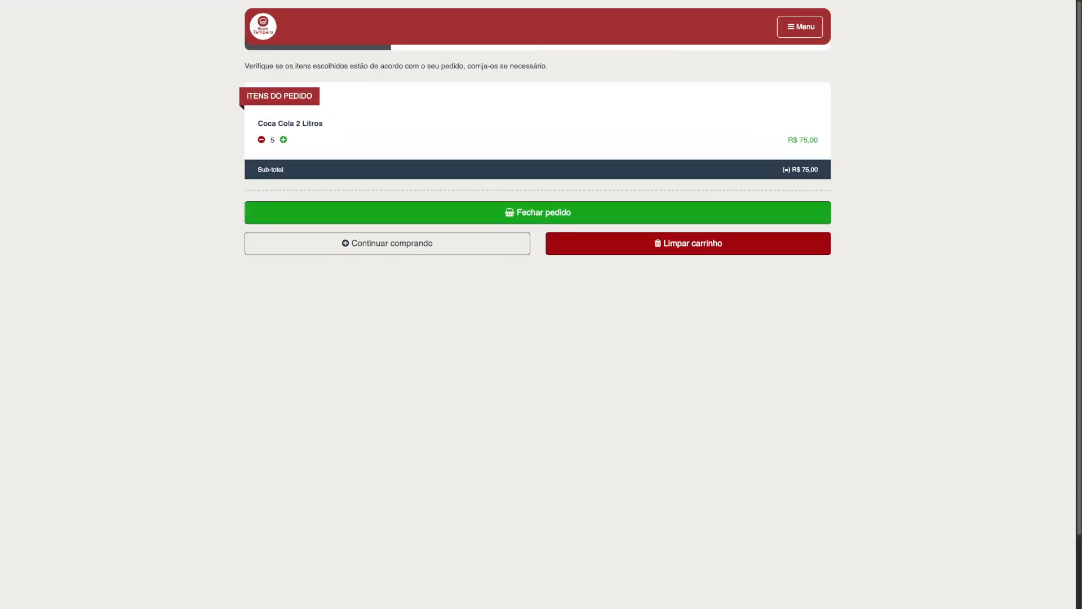
{"action": "key", "text": "ctrl+plus"}
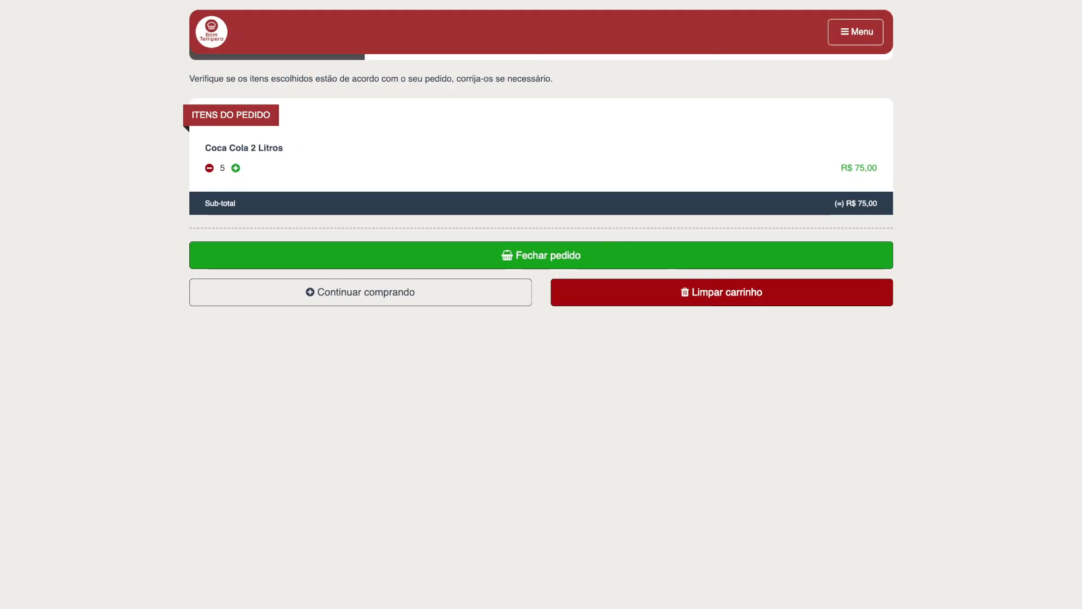
{"action": "left_click", "coordinate": [541, 255]}
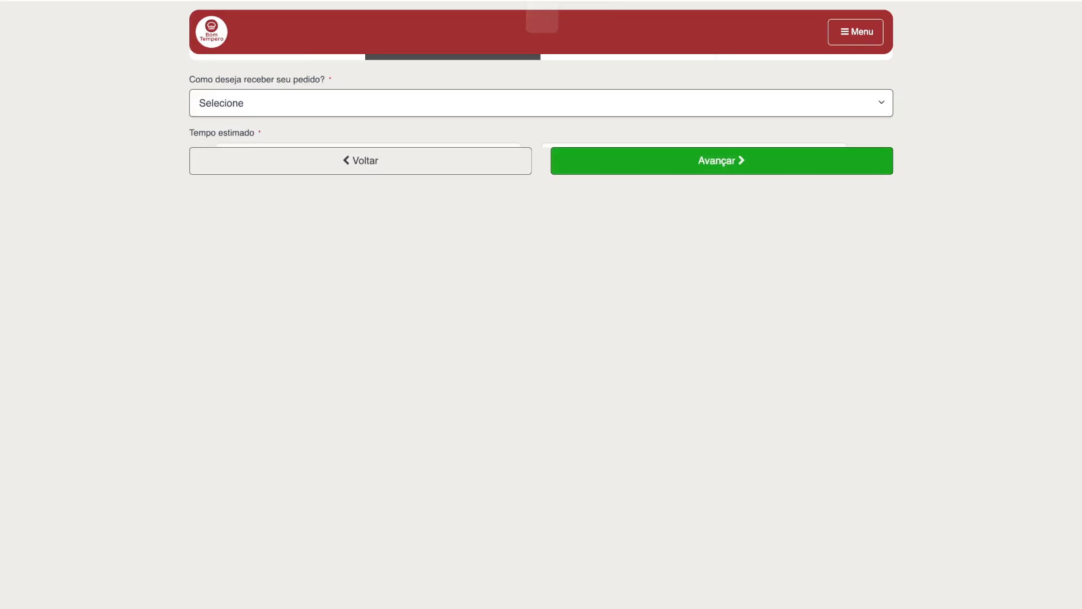
{"action": "left_click", "coordinate": [541, 103]}
{"action": "left_click", "coordinate": [541, 129]}
{"action": "left_click", "coordinate": [541, 156]}
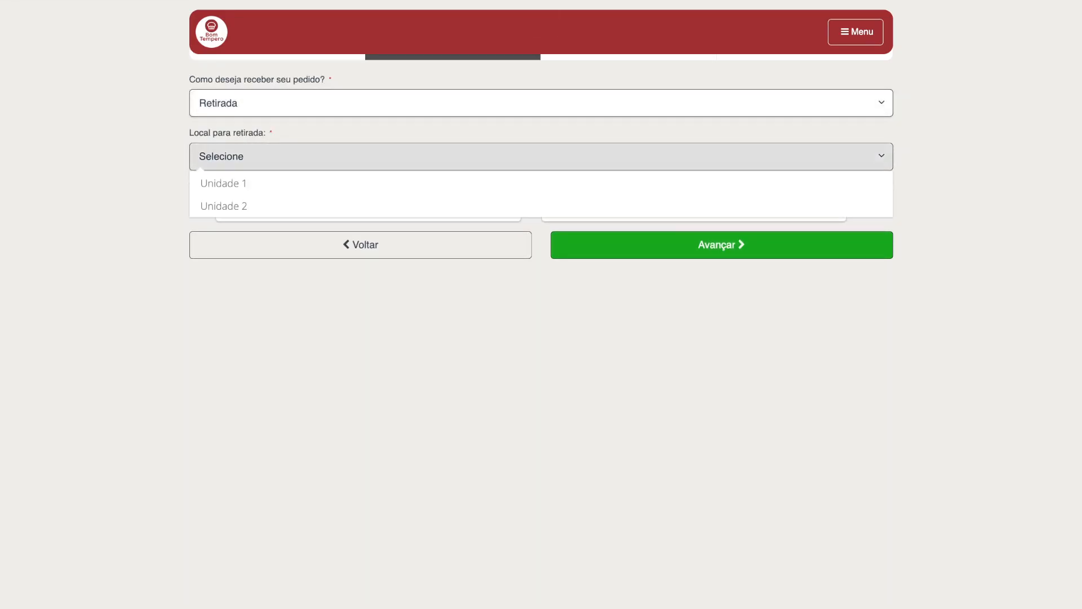
{"action": "left_click", "coordinate": [541, 183]}
{"action": "left_click", "coordinate": [721, 245]}
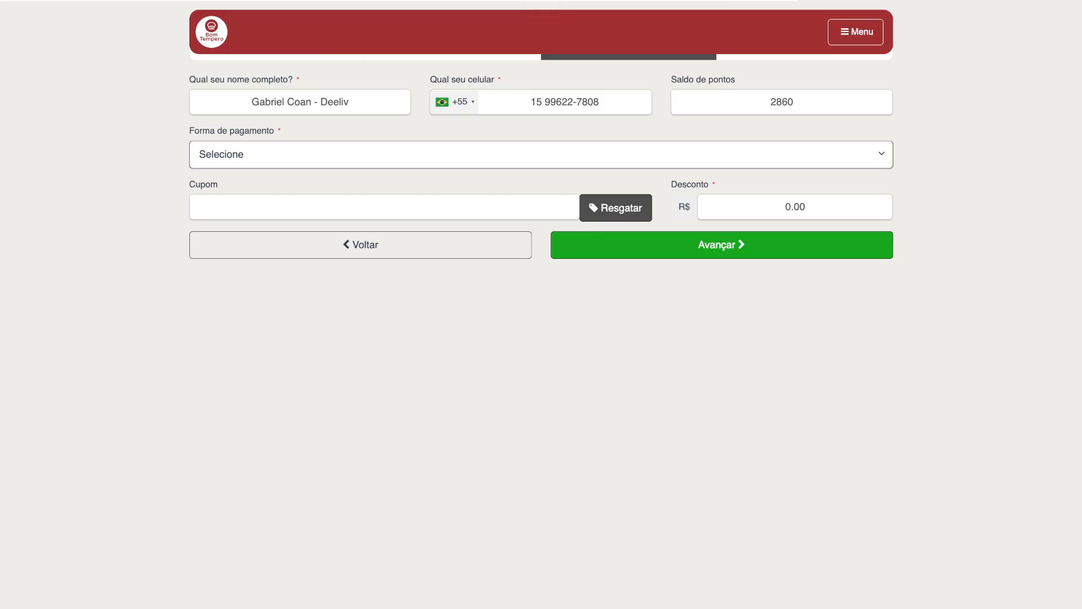
Step: Choose debit card as the payment method and confirm the order
{"action": "left_click", "coordinate": [541, 154]}
{"action": "left_click", "coordinate": [542, 285]}
{"action": "left_click", "coordinate": [720, 244]}
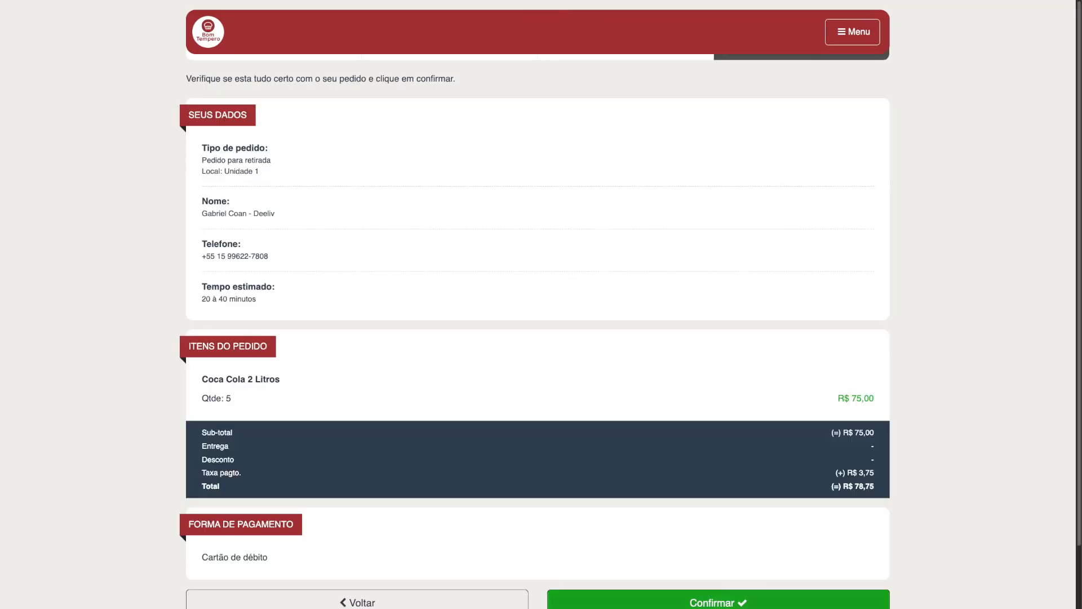
{"action": "left_click", "coordinate": [718, 601]}
{"action": "left_click", "coordinate": [527, 310]}
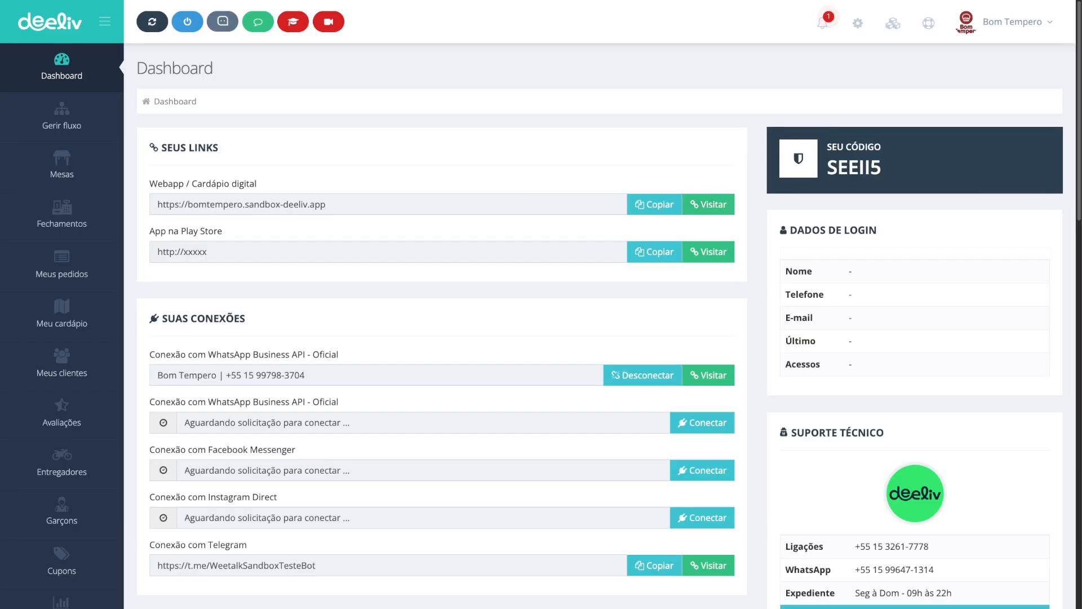
Step: Open the new order notification, close the printer warning and accept the pending Coca Cola order
{"action": "left_click", "coordinate": [822, 23]}
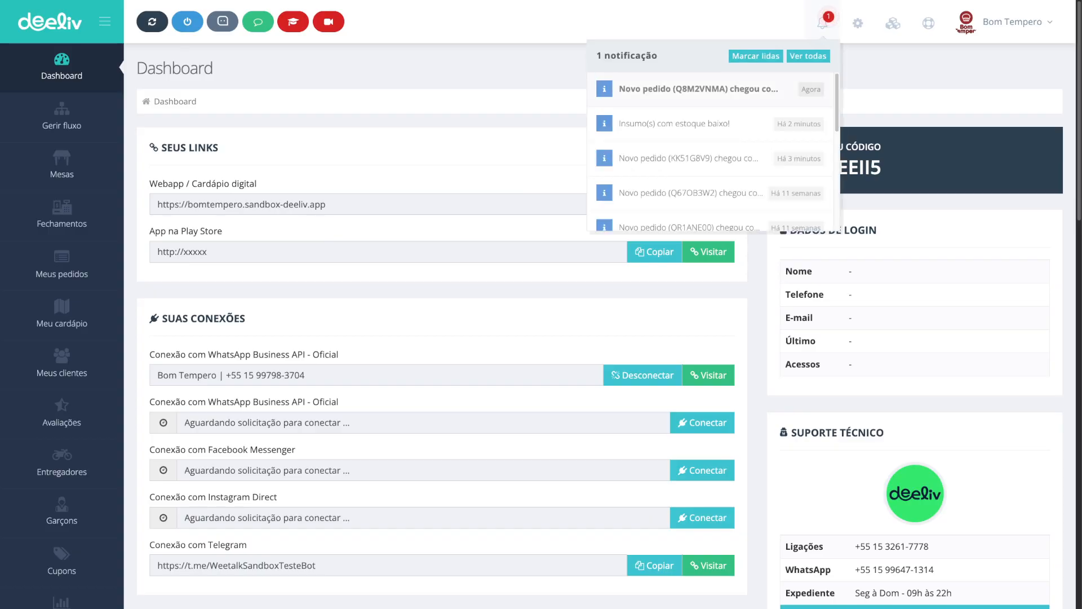
{"action": "left_click", "coordinate": [744, 88]}
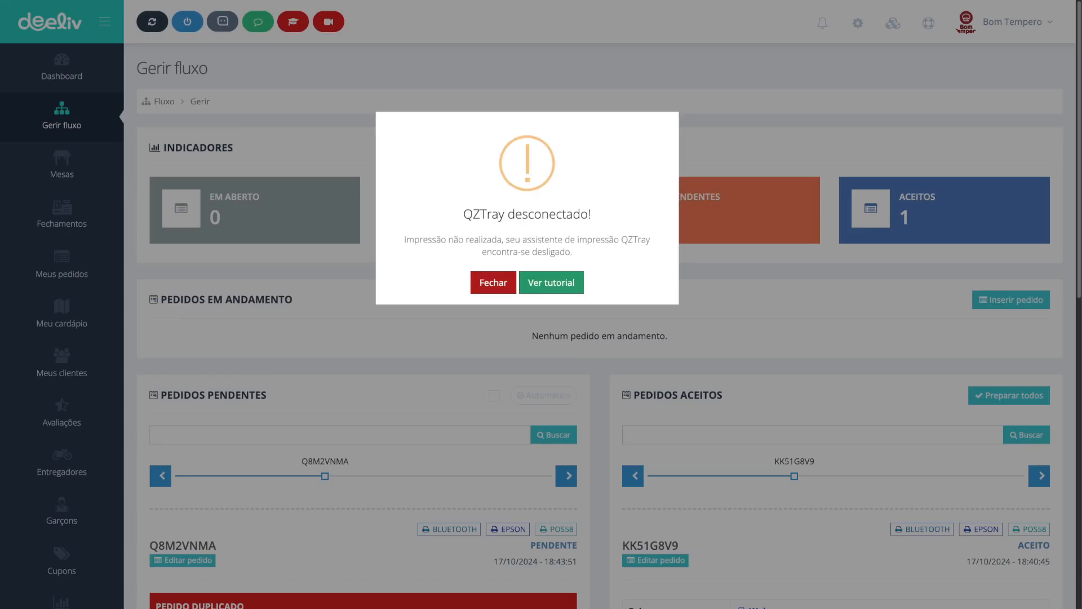
{"action": "left_click", "coordinate": [492, 286]}
{"action": "scroll", "coordinate": [492, 286], "scroll_direction": "down", "scroll_amount": 3}
{"action": "scroll", "coordinate": [491, 286], "scroll_direction": "down", "scroll_amount": 8}
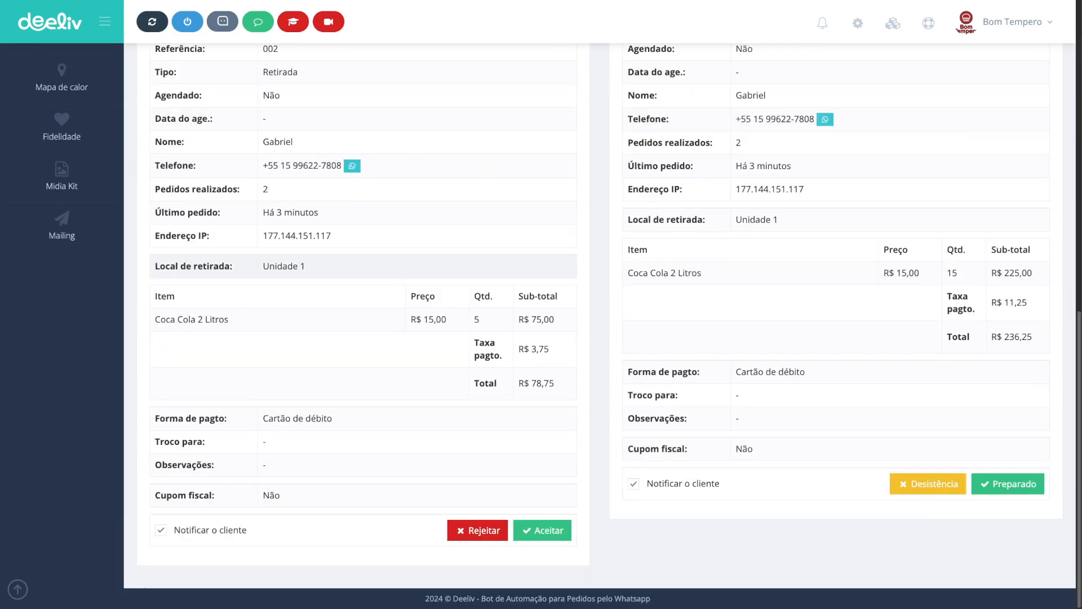
{"action": "left_click", "coordinate": [542, 531]}
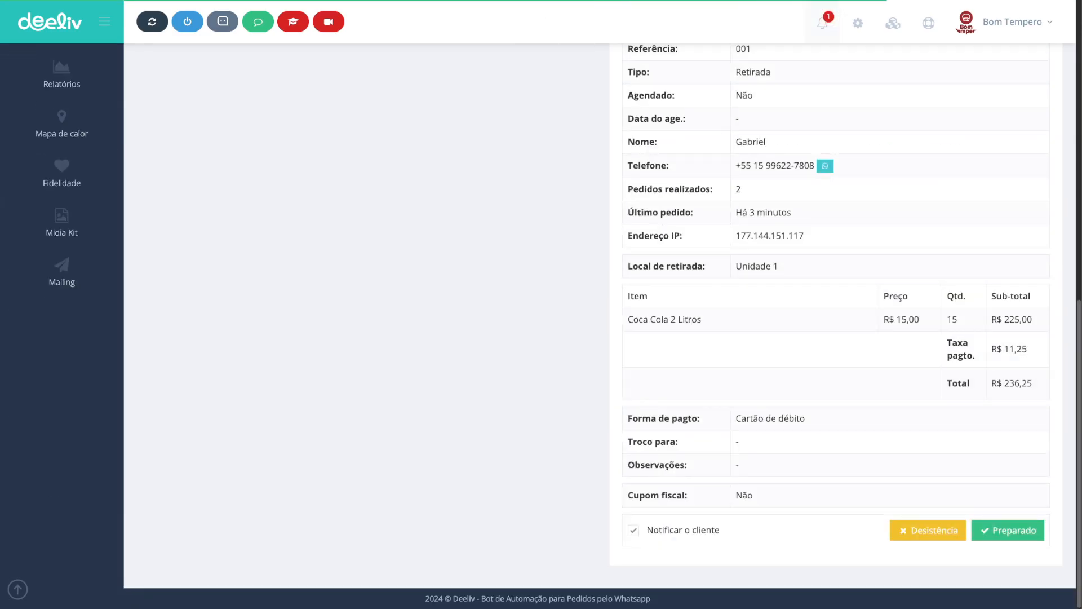
Step: Open the insufficient-stock notification and review the Coca Cola 2L supply's stock movements
{"action": "left_click", "coordinate": [822, 23]}
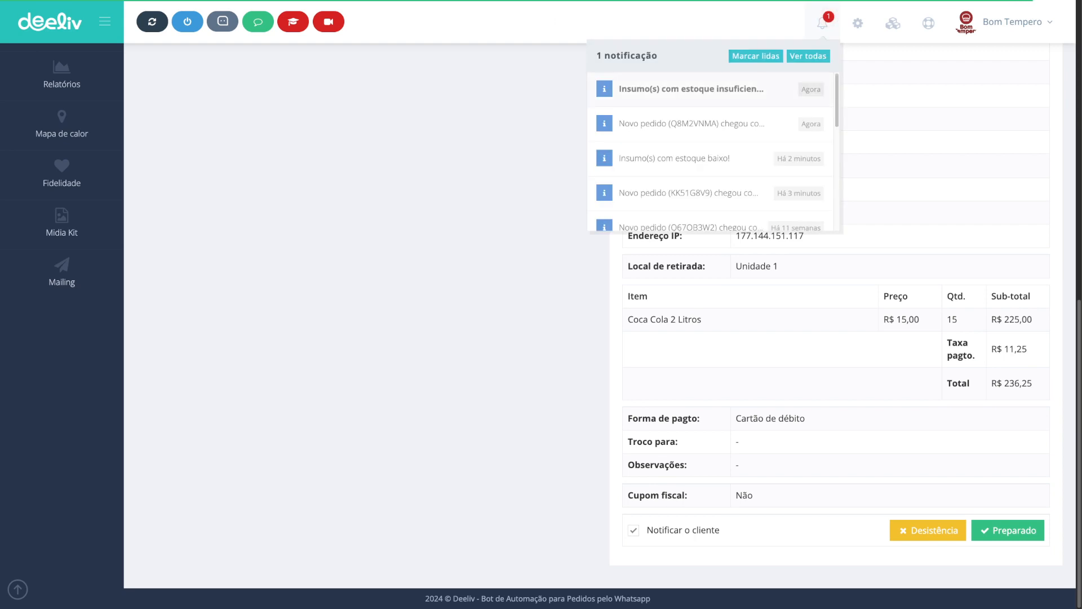
{"action": "left_click", "coordinate": [691, 88]}
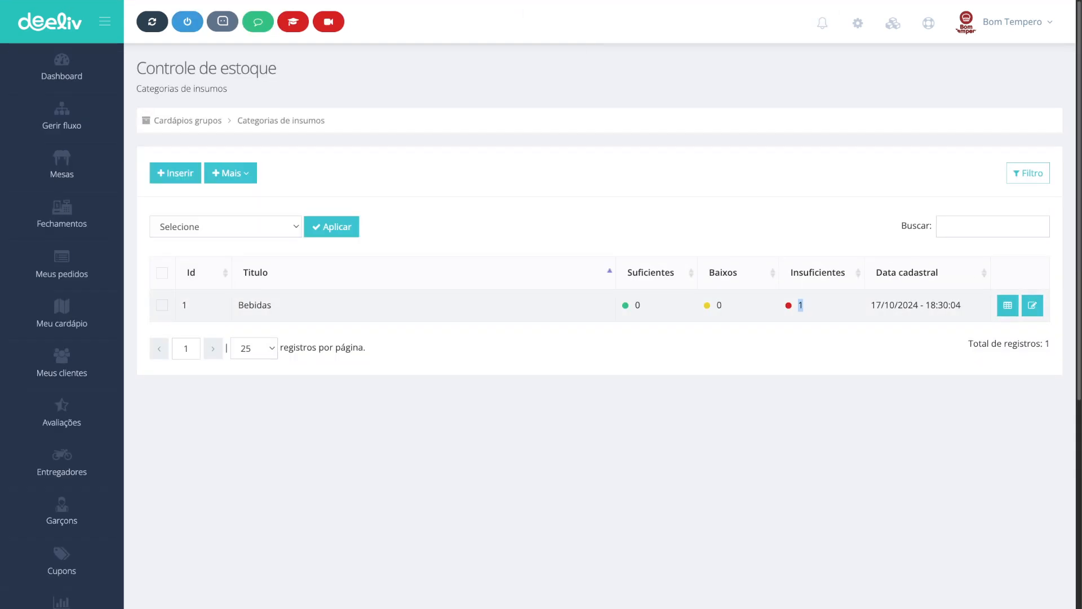
{"action": "left_click", "coordinate": [1008, 305]}
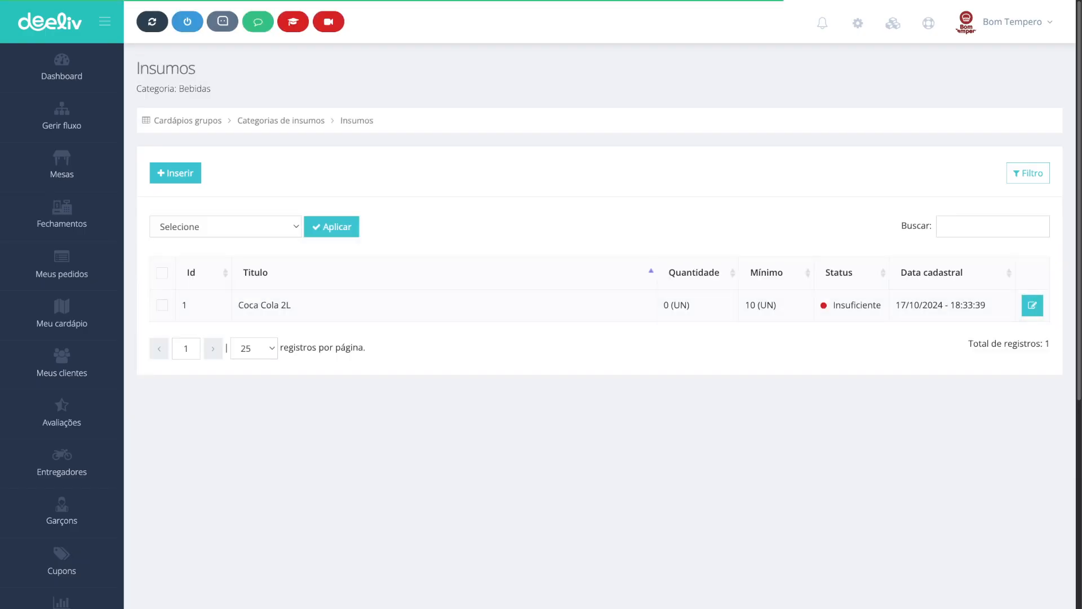
{"action": "left_click", "coordinate": [1032, 305]}
{"action": "scroll", "coordinate": [600, 302], "scroll_direction": "down", "scroll_amount": 7}
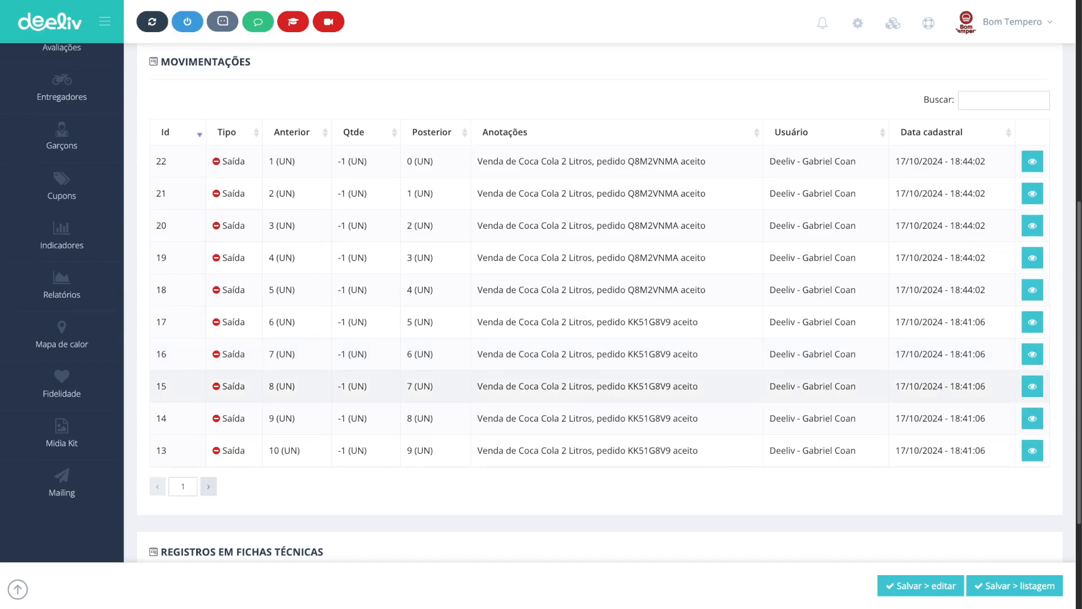
{"action": "scroll", "coordinate": [600, 303], "scroll_direction": "up", "scroll_amount": 2}
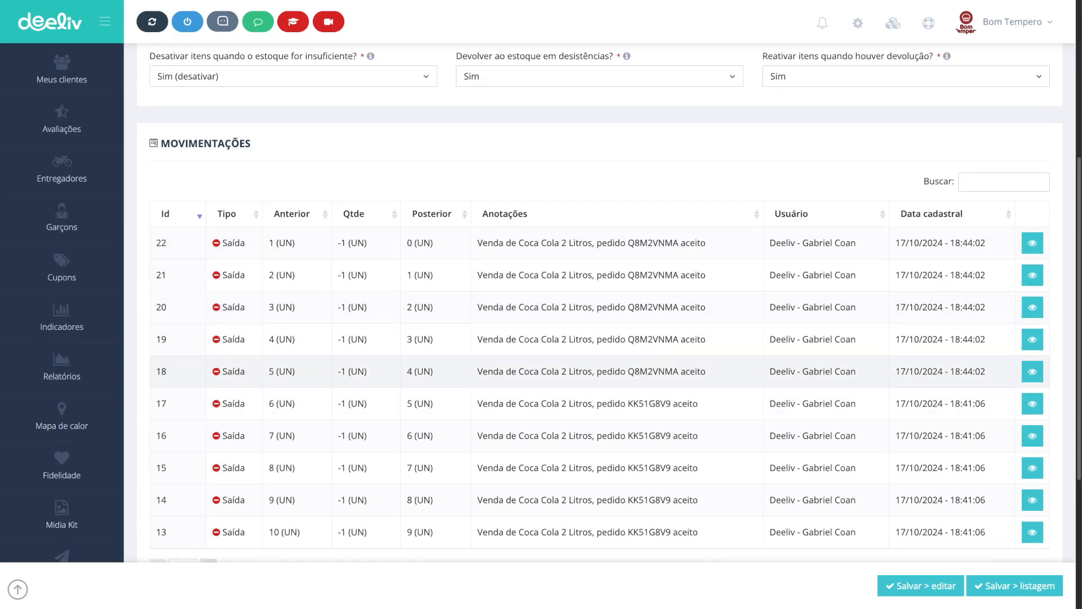
Step: Review the supply's technical sheet status and the Coca Cola 2 Litros item in the Bebidas menu group
{"action": "scroll", "coordinate": [231, 372], "scroll_direction": "up", "scroll_amount": 4}
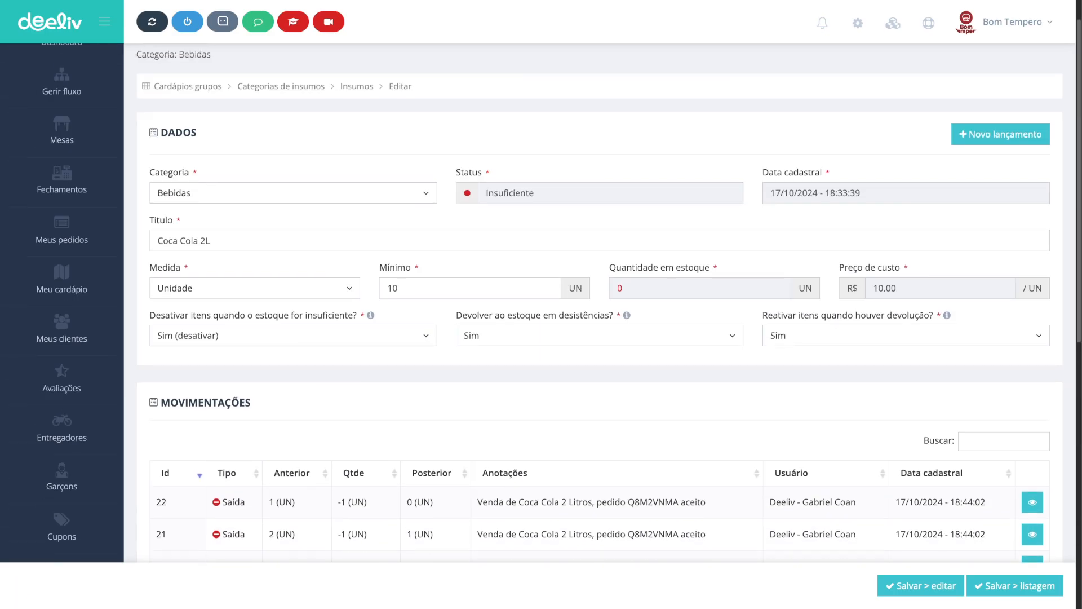
{"action": "scroll", "coordinate": [600, 304], "scroll_direction": "down", "scroll_amount": 10}
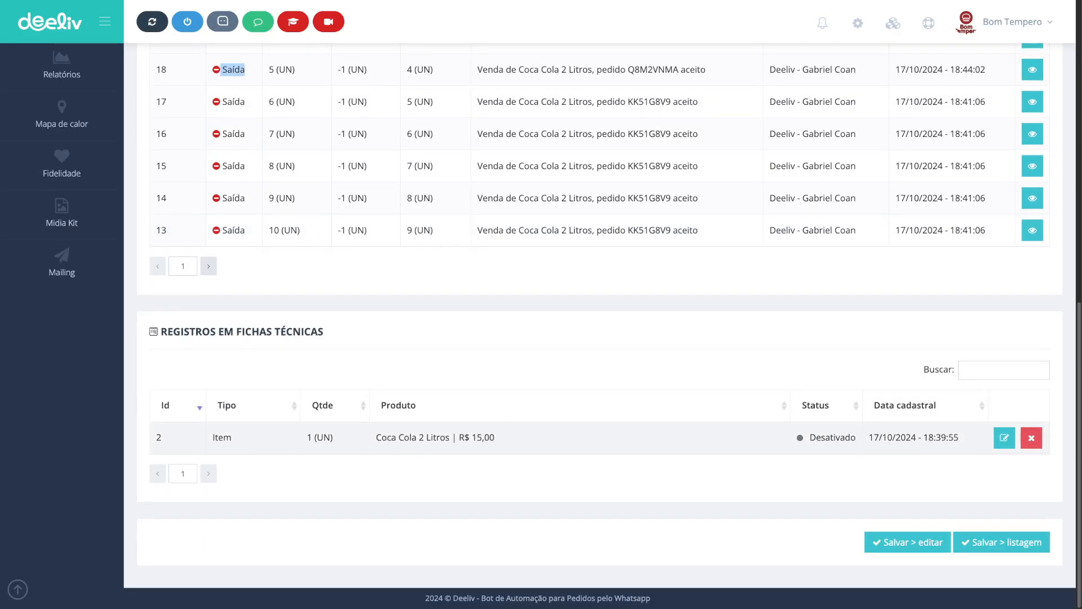
{"action": "left_click_drag", "start_coordinate": [816, 438], "coordinate": [880, 438]}
{"action": "scroll", "coordinate": [845, 372], "scroll_direction": "up", "scroll_amount": 10}
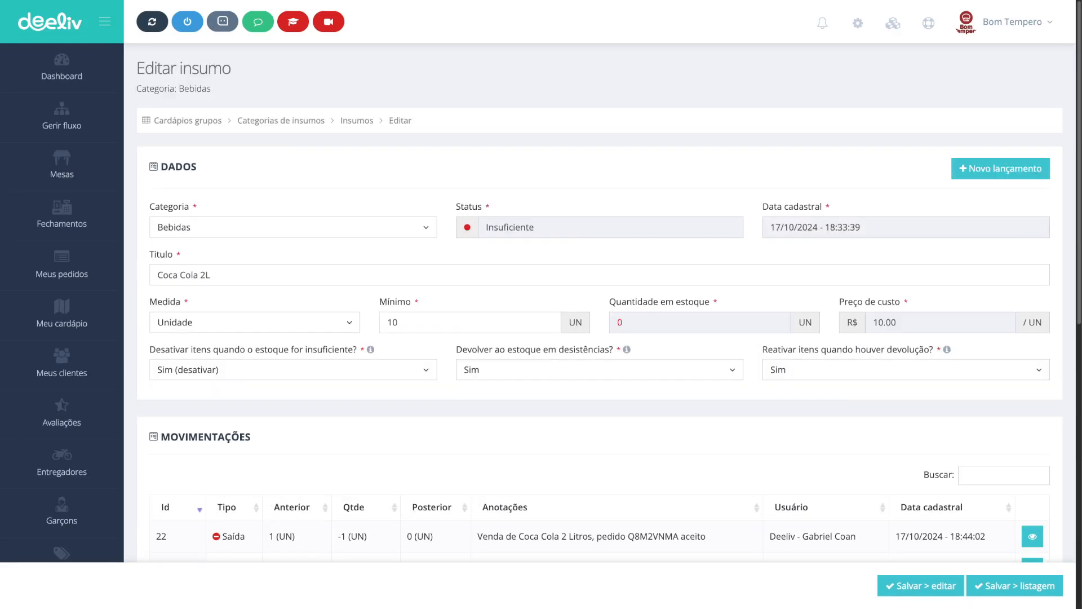
{"action": "left_click", "coordinate": [62, 312]}
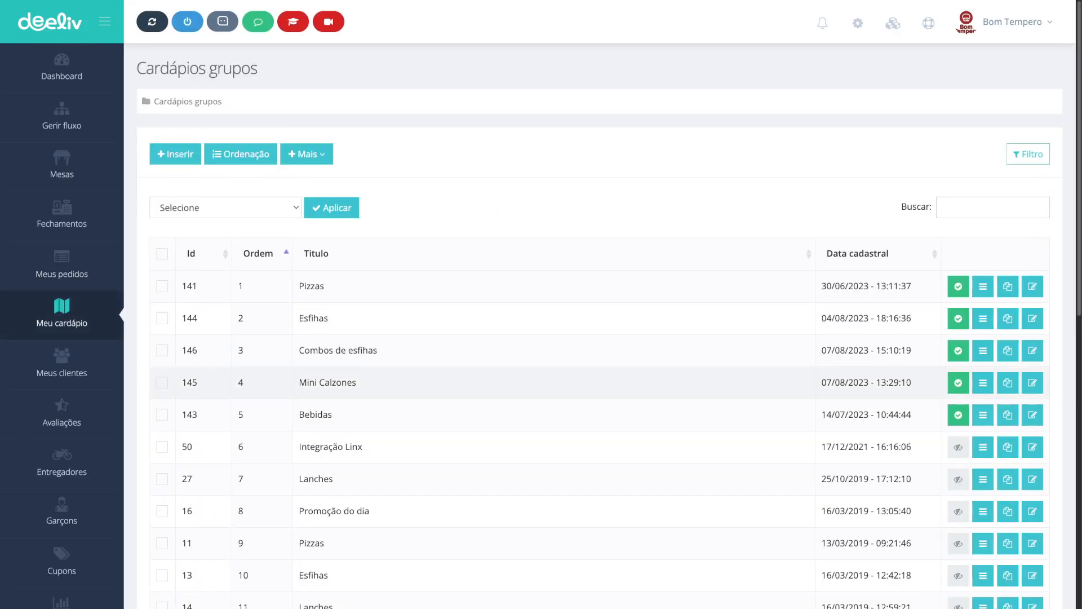
{"action": "left_click", "coordinate": [983, 415]}
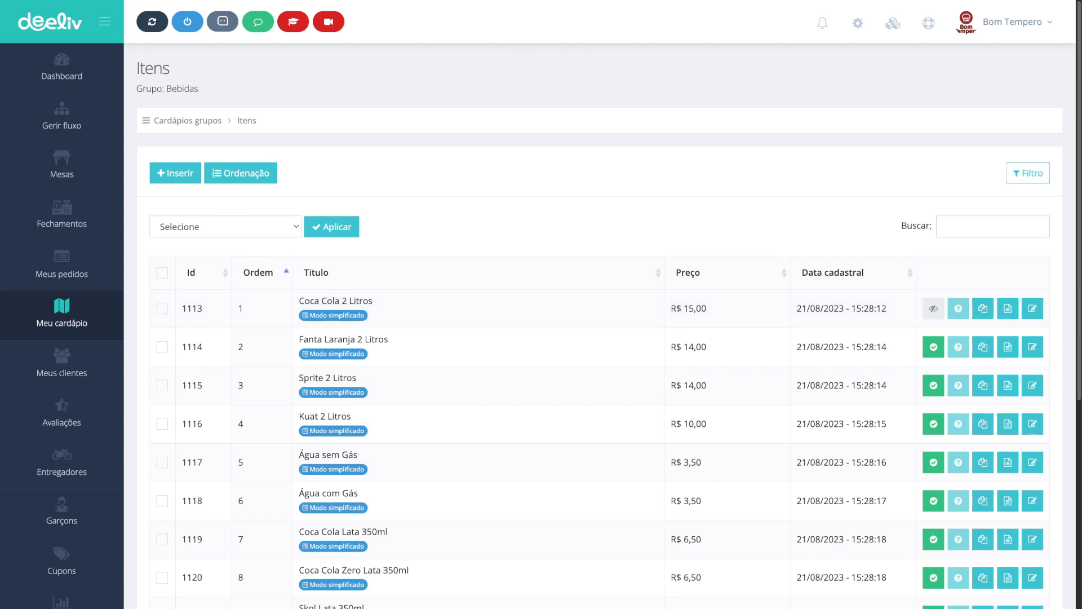
Step: Withdraw the pickup order of 15 Coca Cola 2 Litros, returning all its supply units to stock, and dismiss the printer warning
{"action": "left_click", "coordinate": [61, 117]}
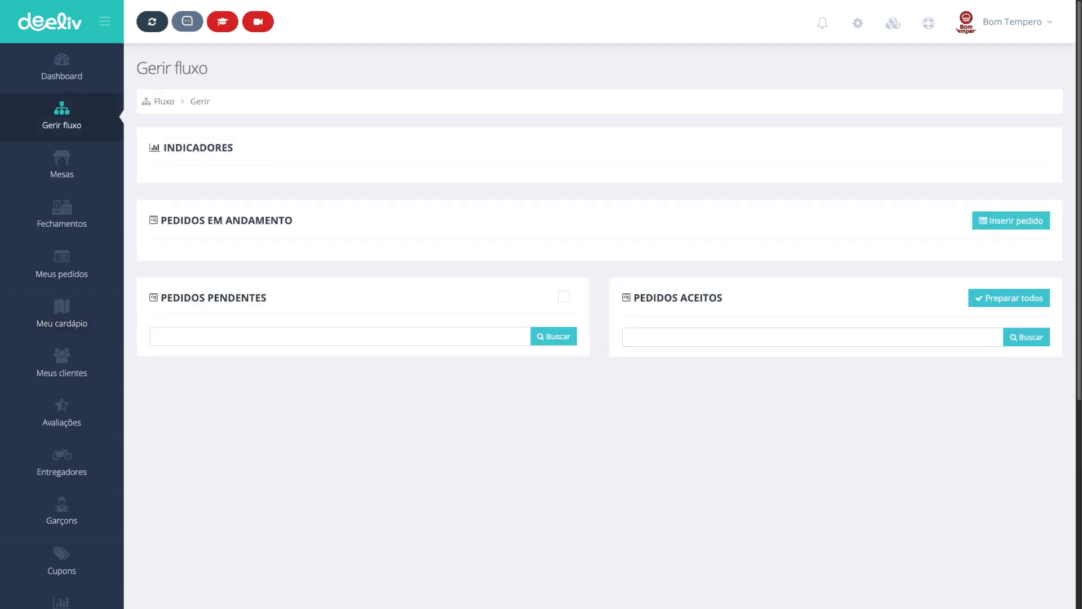
{"action": "scroll", "coordinate": [599, 338], "scroll_direction": "down", "scroll_amount": 4}
{"action": "scroll", "coordinate": [599, 338], "scroll_direction": "down", "scroll_amount": 5}
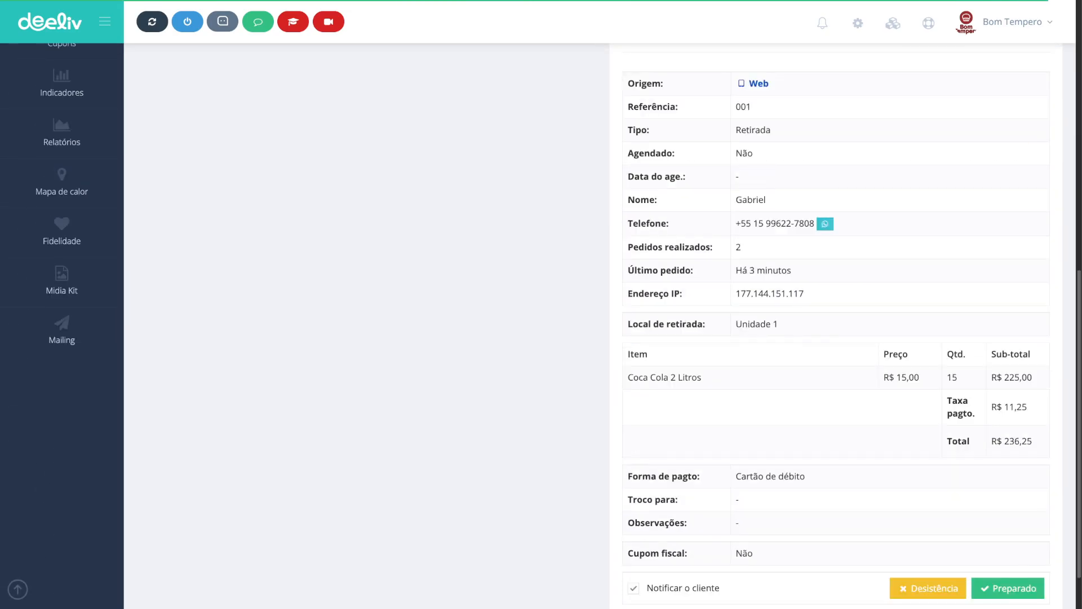
{"action": "double_click", "coordinate": [952, 377]}
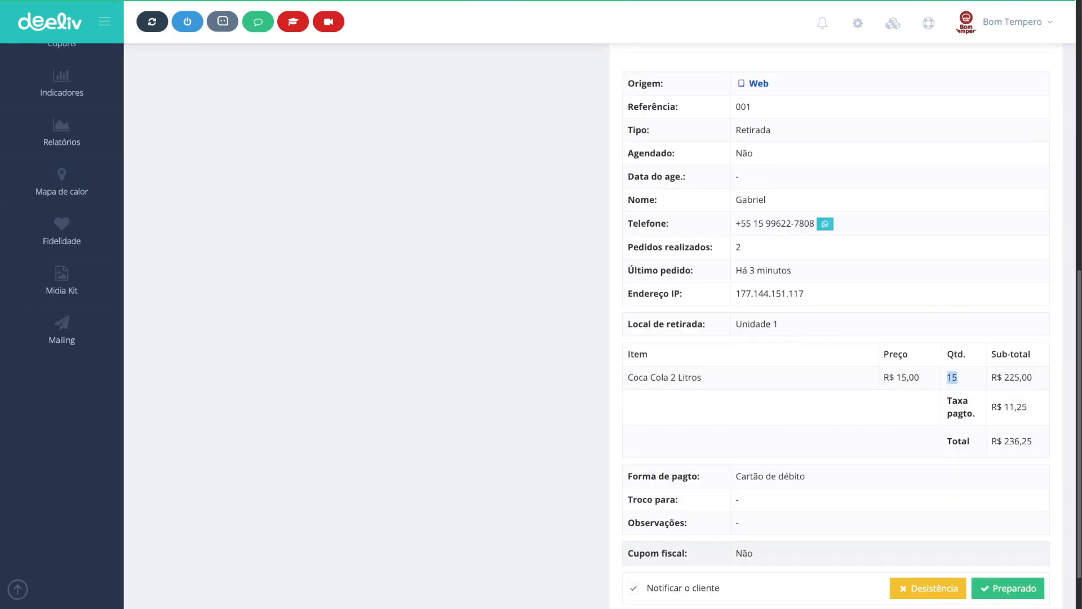
{"action": "scroll", "coordinate": [952, 377], "scroll_direction": "down", "scroll_amount": 1}
{"action": "left_click", "coordinate": [928, 574]}
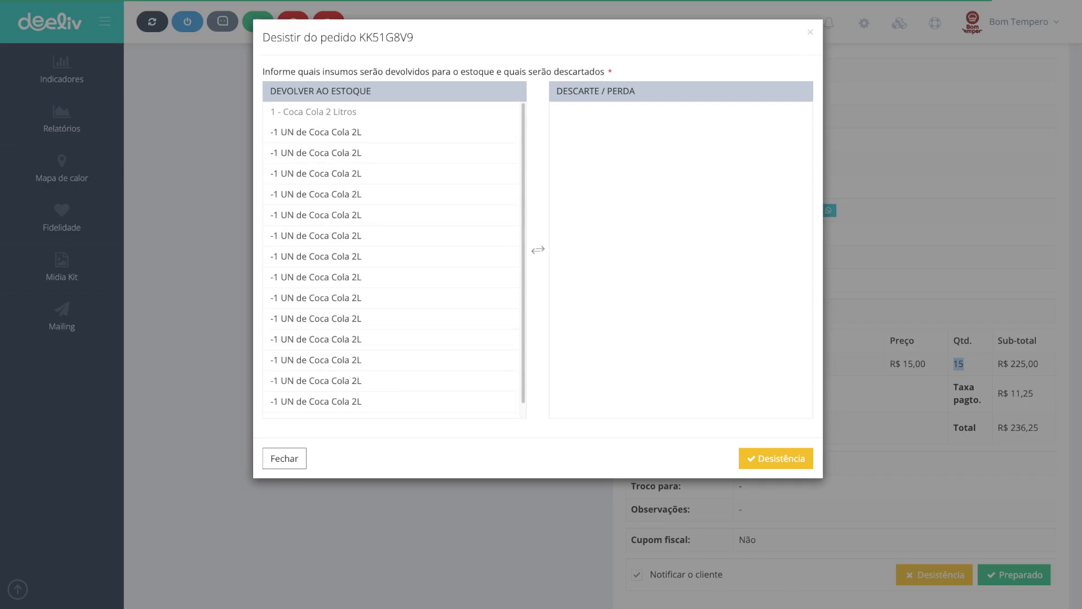
{"action": "left_click_drag", "start_coordinate": [523, 251], "coordinate": [523, 266]}
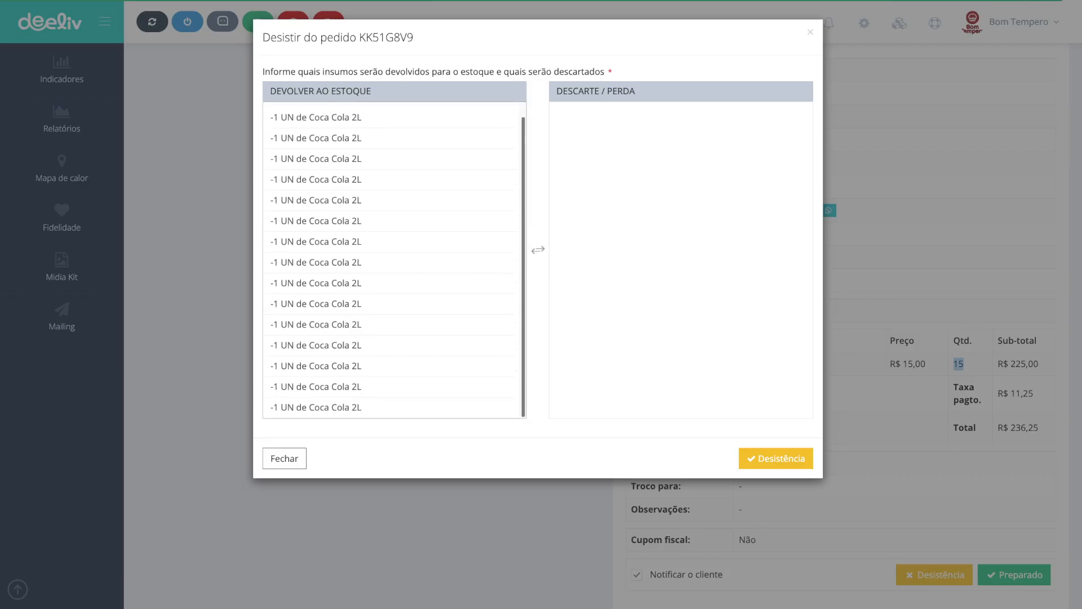
{"action": "scroll", "coordinate": [395, 318], "scroll_direction": "up", "scroll_amount": 1}
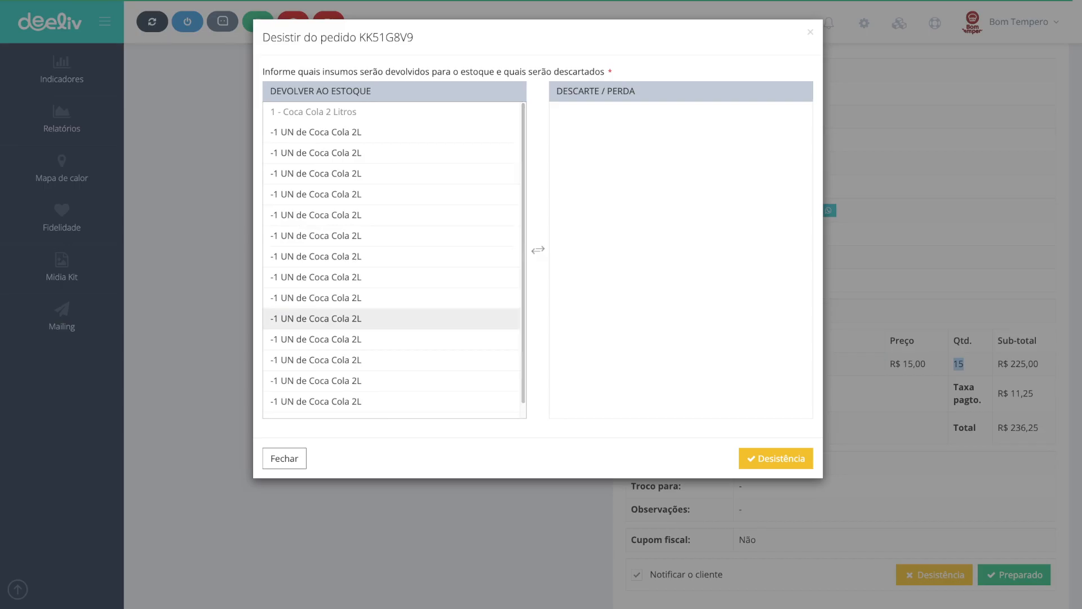
{"action": "left_click_drag", "start_coordinate": [269, 91], "coordinate": [372, 91]}
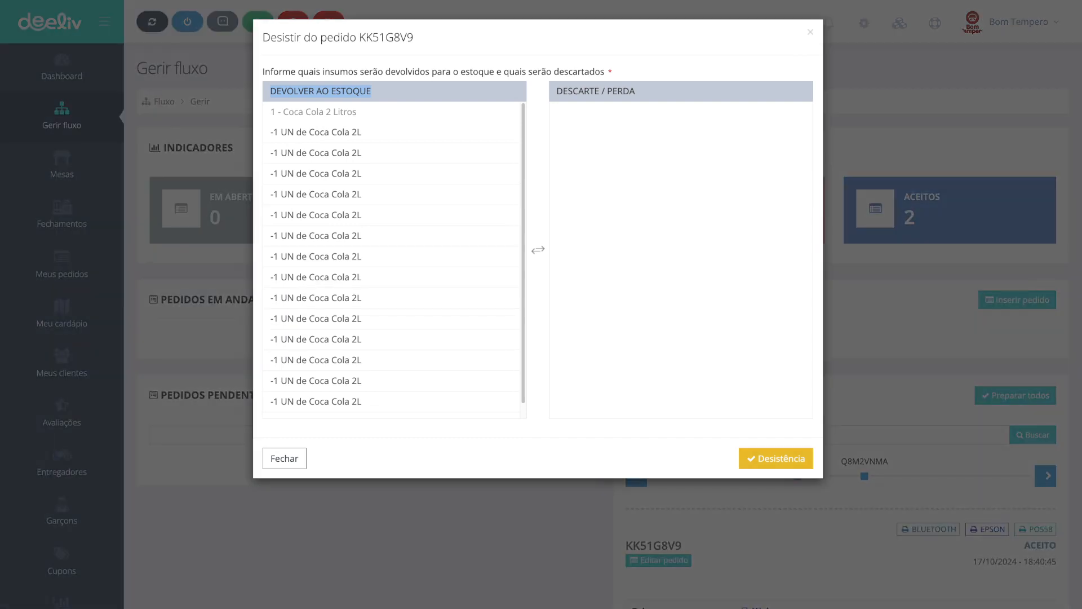
{"action": "left_click", "coordinate": [776, 458]}
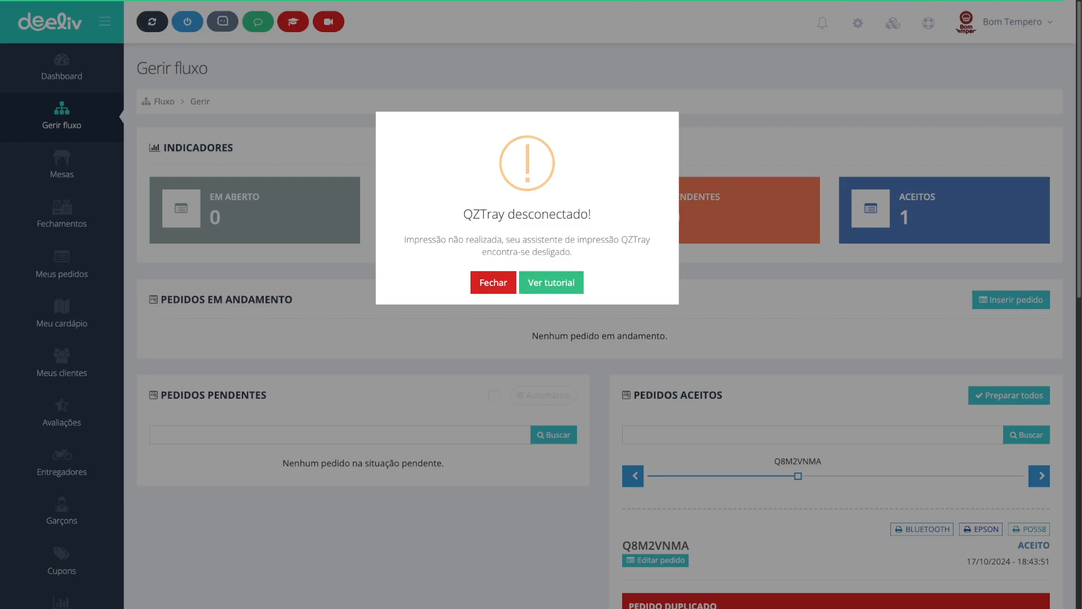
{"action": "left_click", "coordinate": [493, 282]}
Step: Go to stock control and open the Coca Cola 2L supply in the Bebidas category for editing
{"action": "scroll", "coordinate": [836, 381], "scroll_direction": "down", "scroll_amount": 8}
{"action": "scroll", "coordinate": [836, 381], "scroll_direction": "down", "scroll_amount": 3}
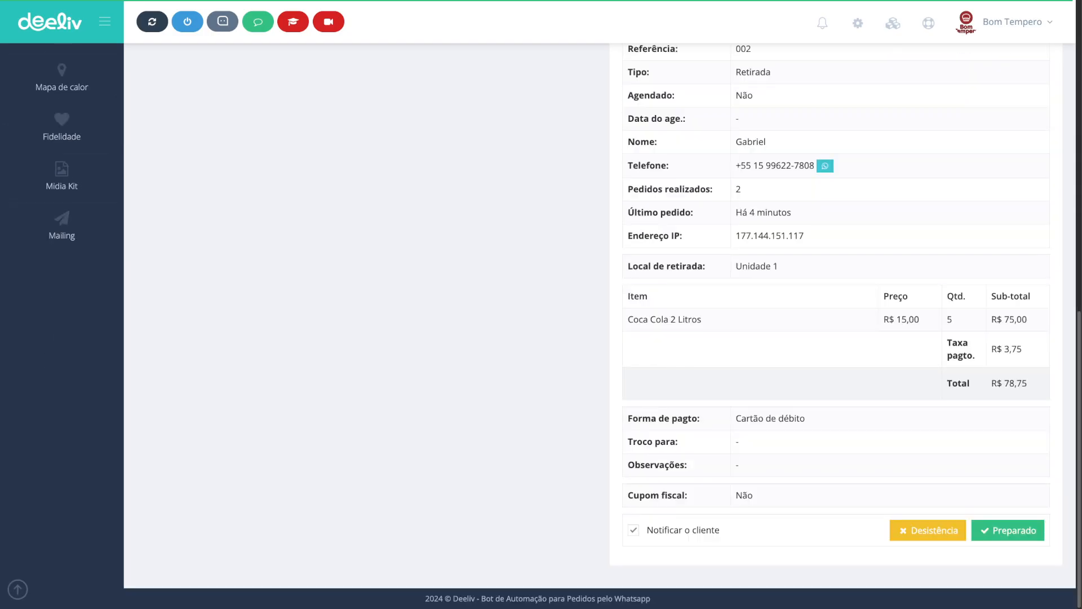
{"action": "scroll", "coordinate": [835, 382], "scroll_direction": "up", "scroll_amount": 11}
{"action": "left_click", "coordinate": [62, 314]}
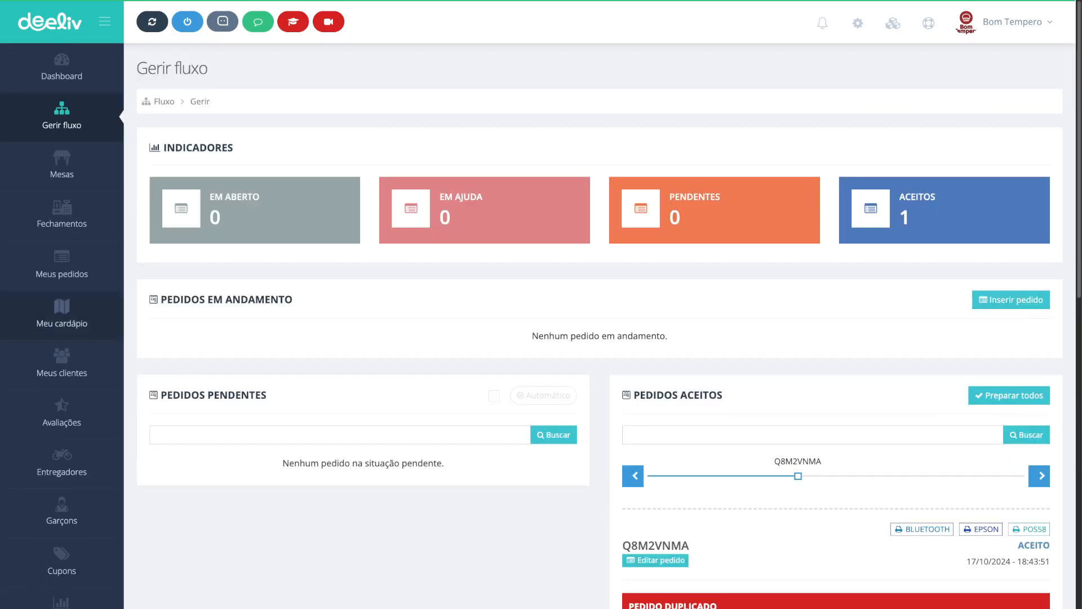
{"action": "left_click", "coordinate": [306, 154]}
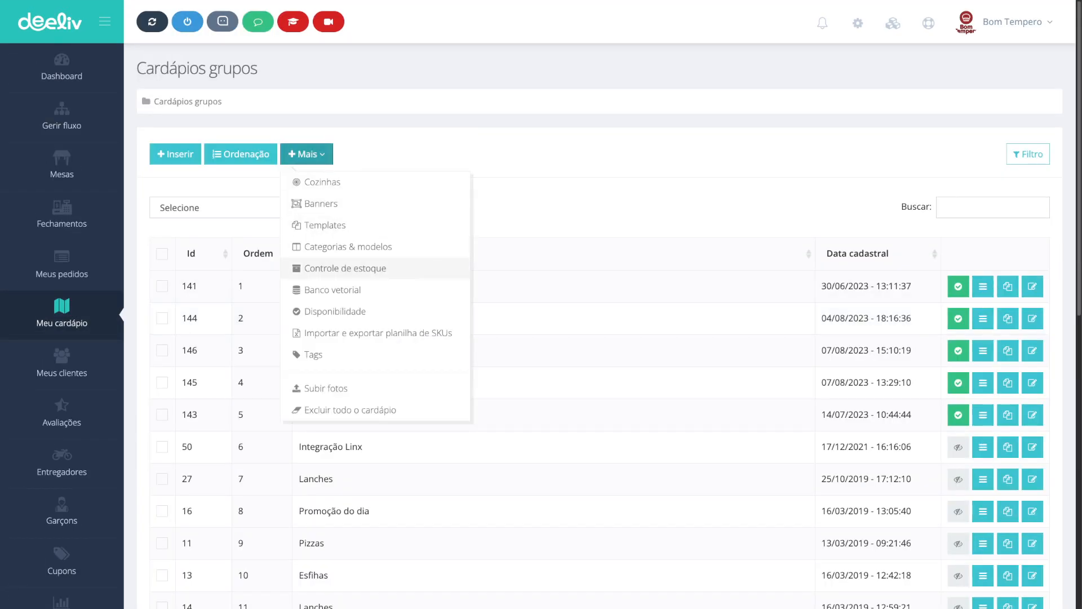
{"action": "left_click", "coordinate": [327, 269]}
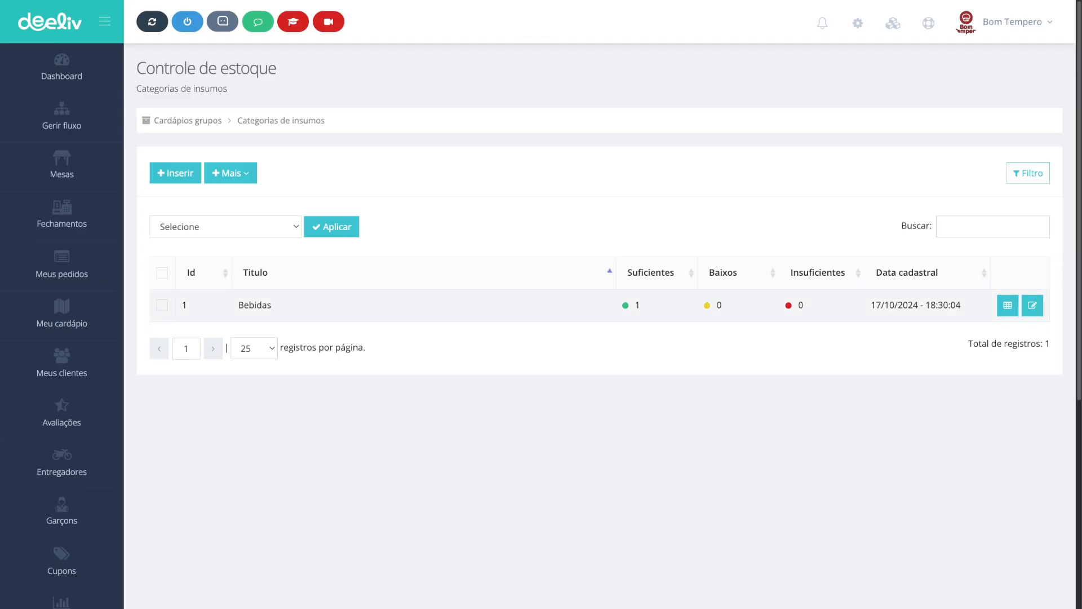
{"action": "double_click", "coordinate": [637, 305]}
{"action": "left_click", "coordinate": [1008, 305]}
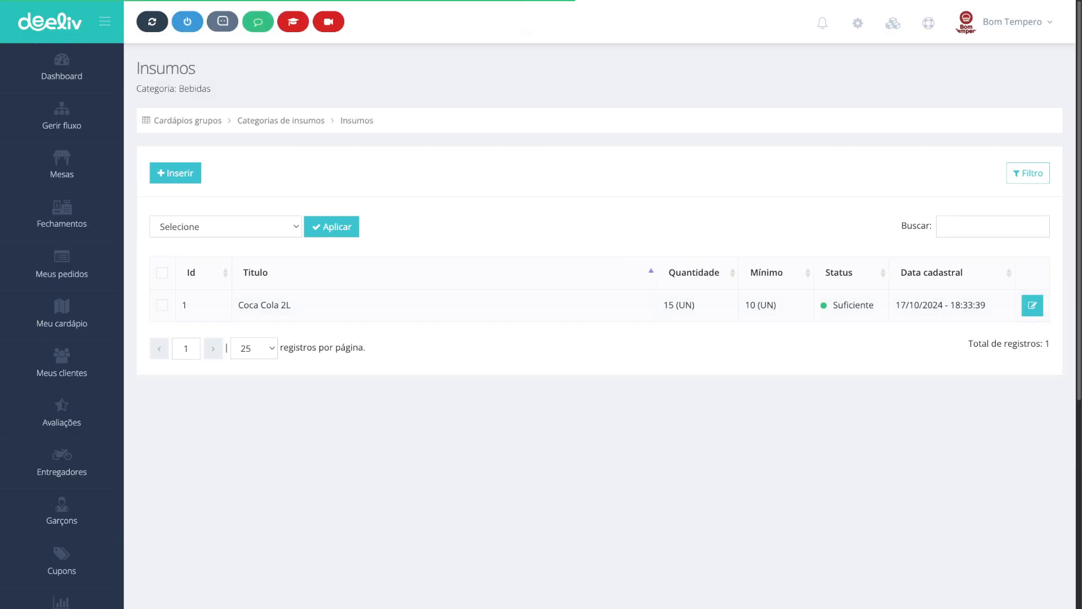
{"action": "left_click", "coordinate": [1033, 305]}
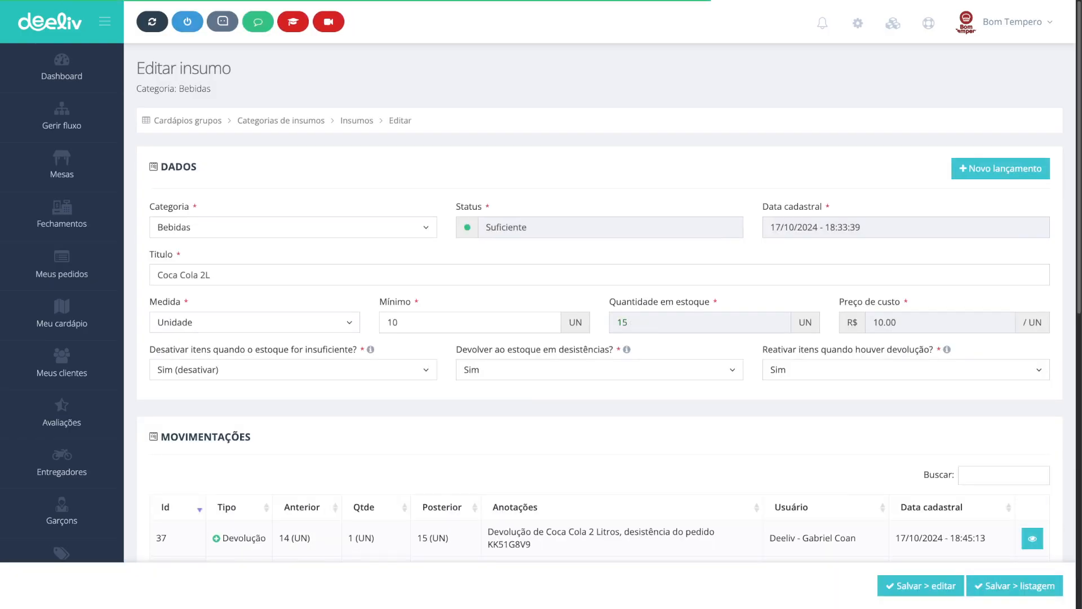
Step: Review the supply's stock quantity, status, return movements and technical sheet status
{"action": "double_click", "coordinate": [622, 322]}
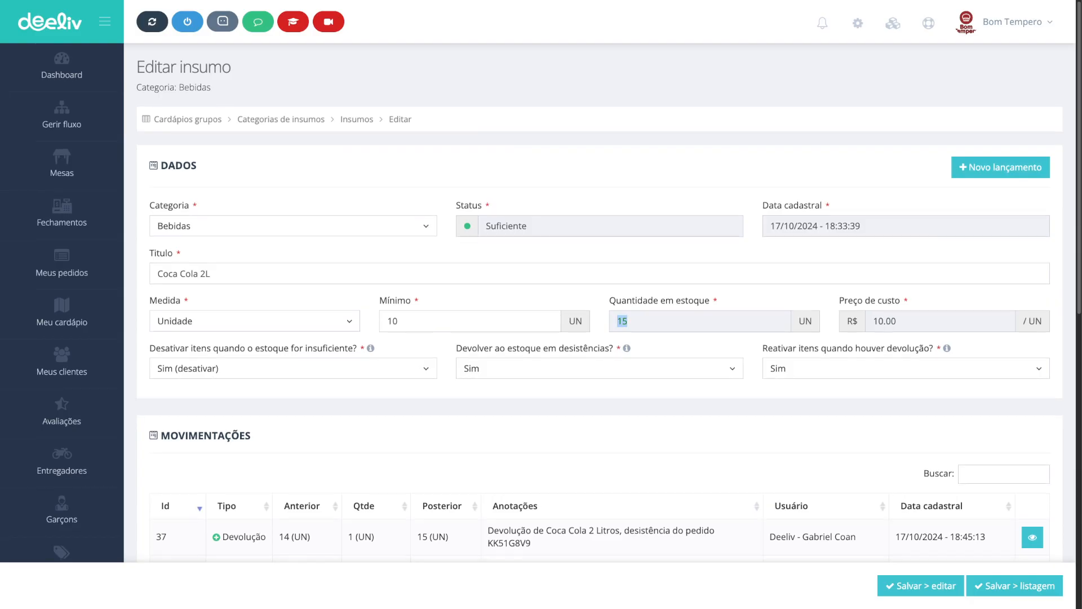
{"action": "scroll", "coordinate": [623, 322], "scroll_direction": "down", "scroll_amount": 4}
{"action": "scroll", "coordinate": [623, 339], "scroll_direction": "down", "scroll_amount": 3}
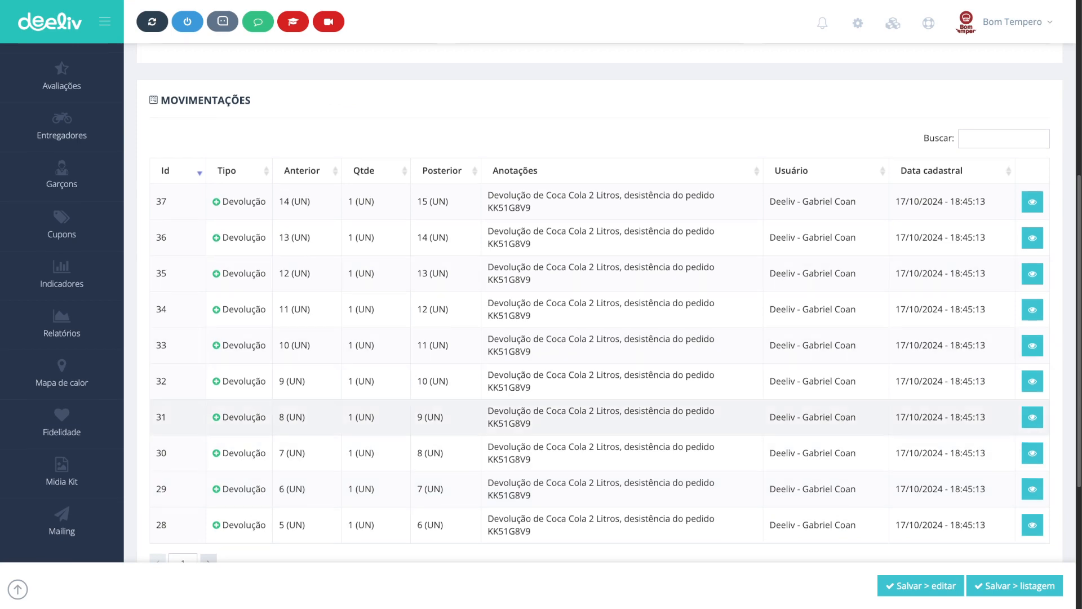
{"action": "scroll", "coordinate": [558, 417], "scroll_direction": "up", "scroll_amount": 7}
{"action": "double_click", "coordinate": [506, 227]}
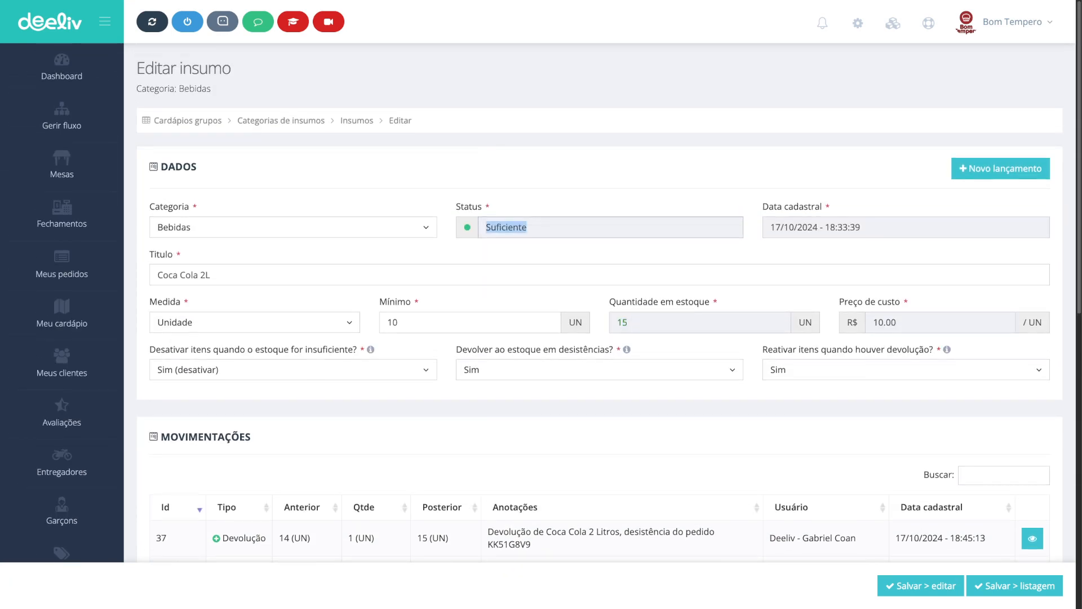
{"action": "scroll", "coordinate": [600, 326], "scroll_direction": "down", "scroll_amount": 10}
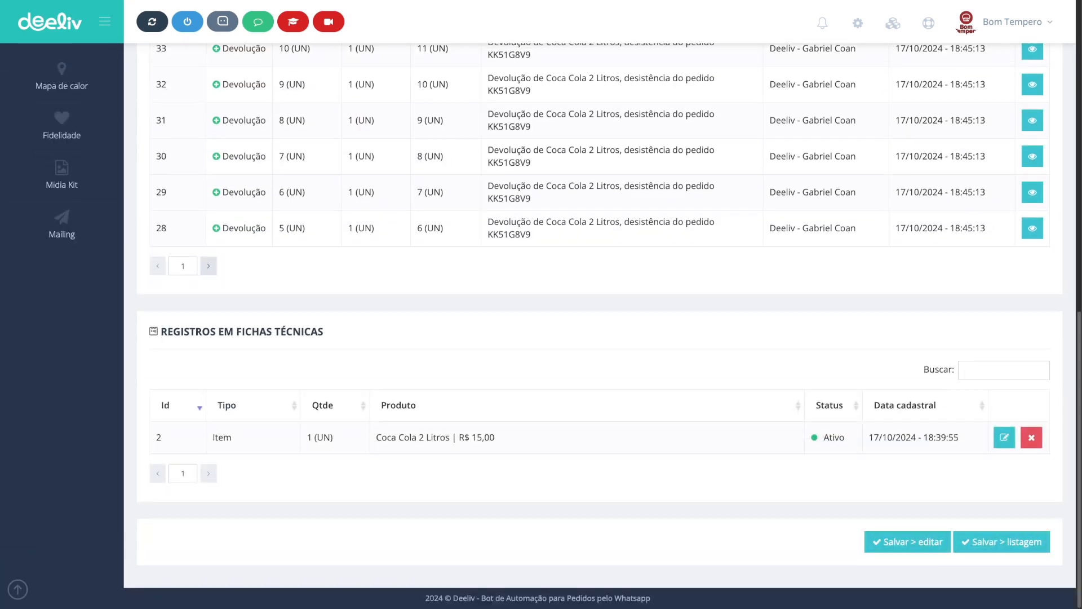
{"action": "left_click_drag", "start_coordinate": [376, 437], "coordinate": [496, 437]}
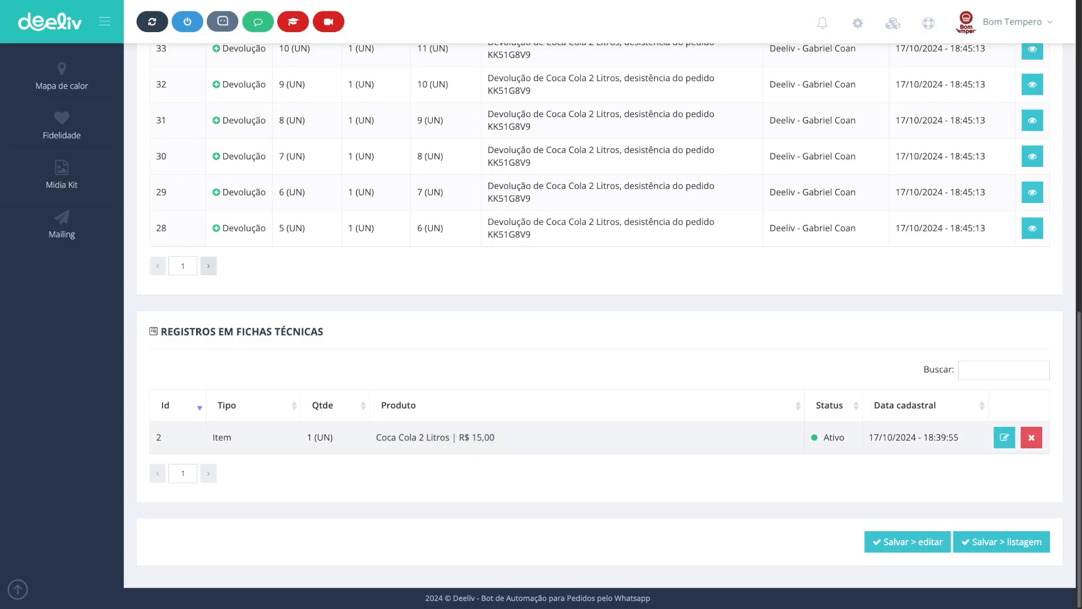
{"action": "double_click", "coordinate": [834, 438]}
{"action": "scroll", "coordinate": [834, 437], "scroll_direction": "up", "scroll_amount": 10}
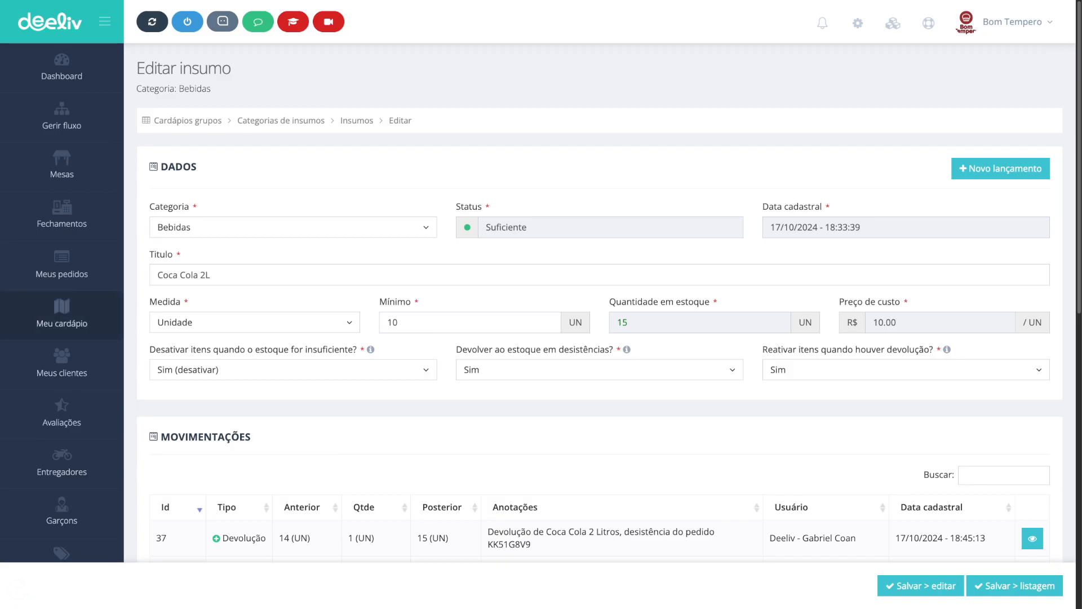
Step: Check the Coca Cola 2 Litros item's availability in the Bebidas menu group
{"action": "left_click", "coordinate": [61, 313]}
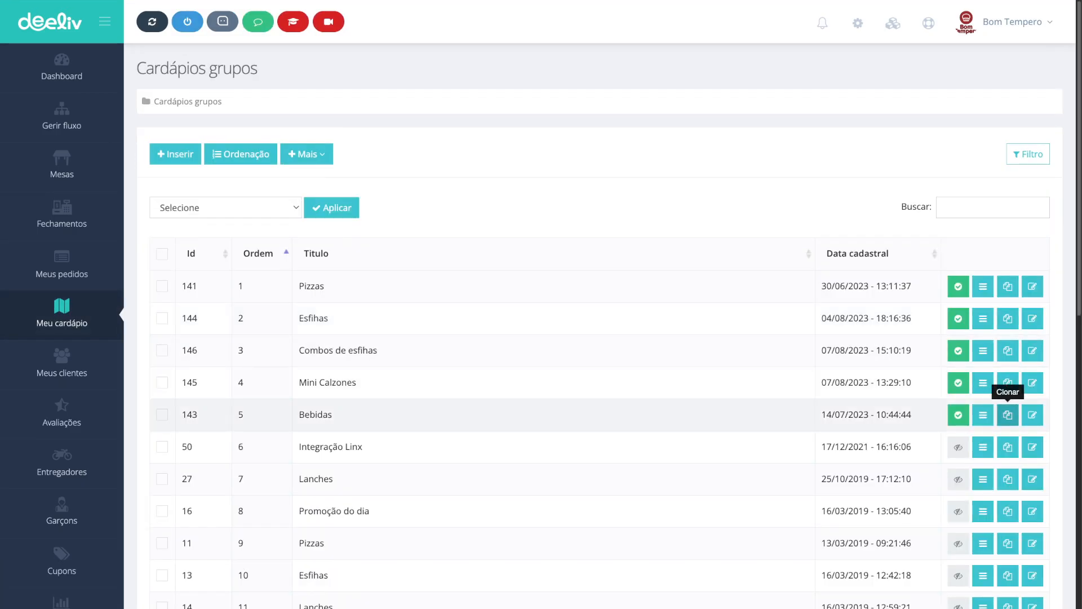
{"action": "left_click", "coordinate": [983, 414]}
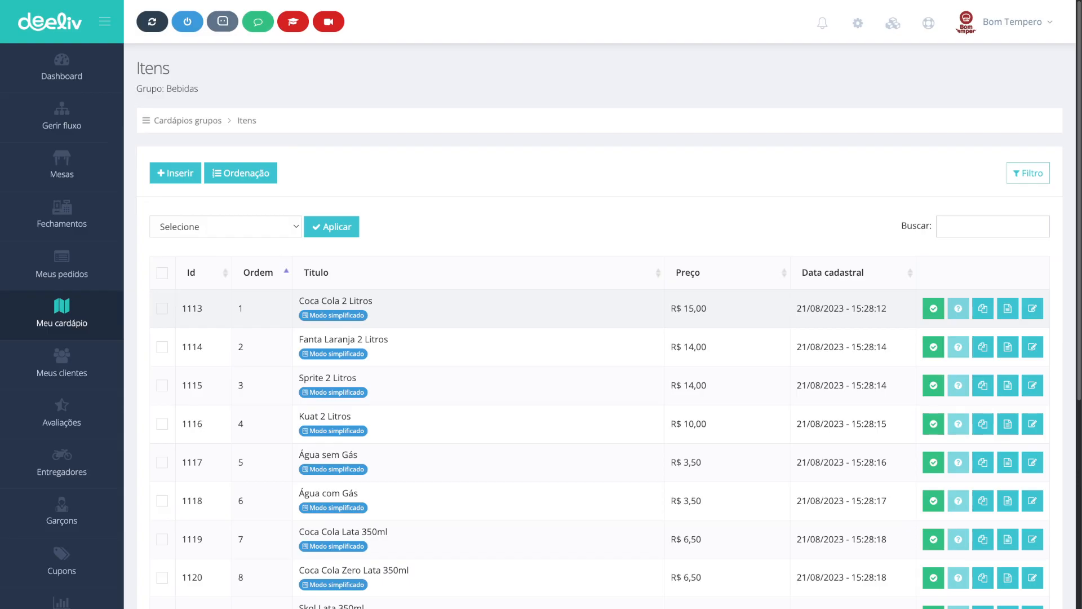
{"action": "triple_click", "coordinate": [841, 308]}
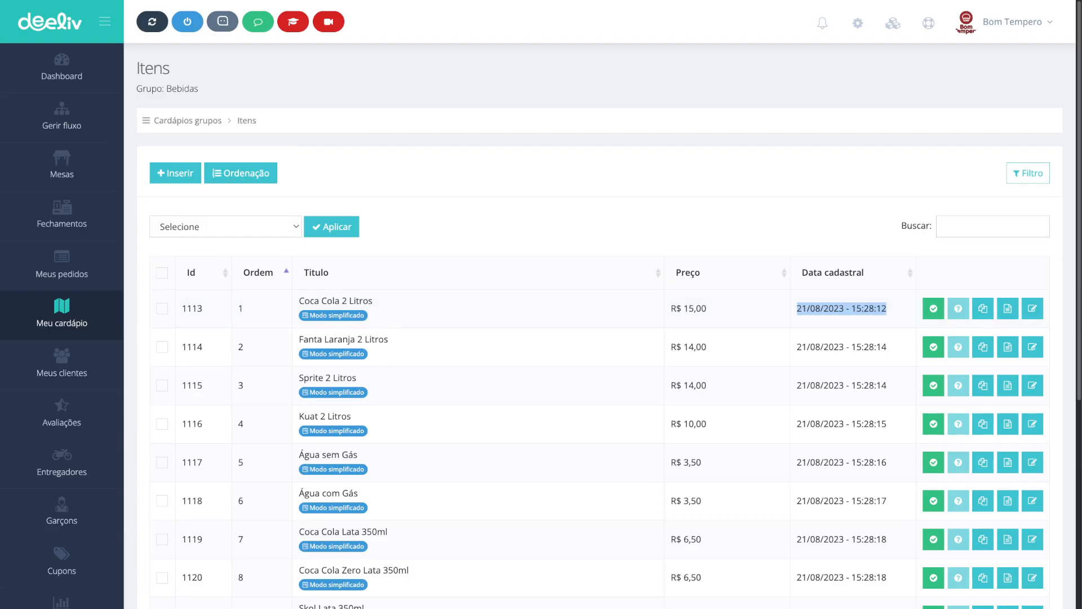
{"action": "left_click", "coordinate": [188, 120]}
Step: Open the stock control availability logs and review the Coca Cola 2 Litros deactivation and reactivation entries
{"action": "left_click", "coordinate": [307, 154]}
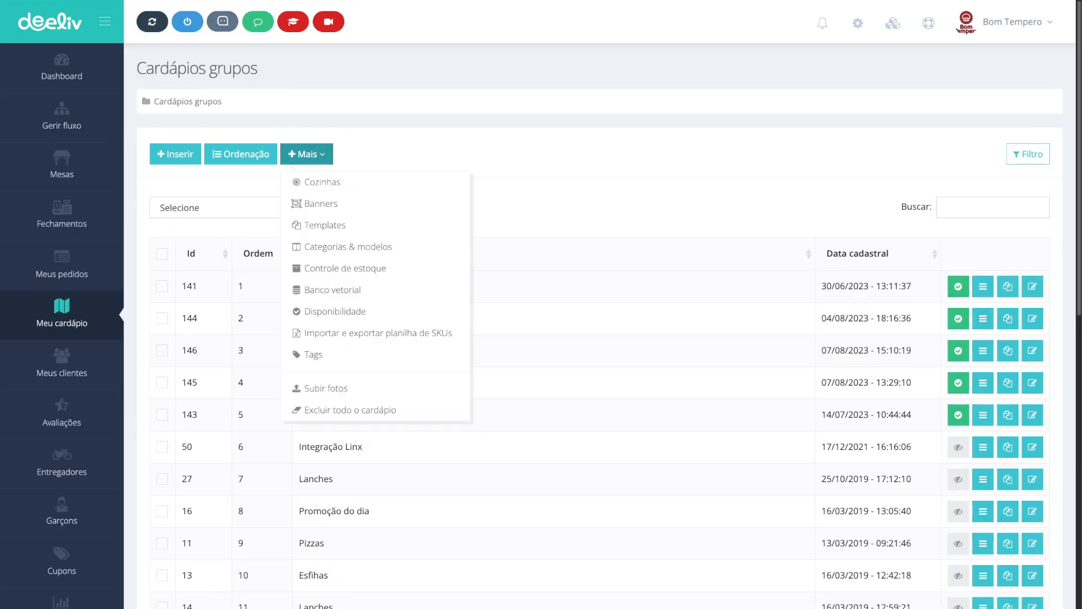
{"action": "left_click", "coordinate": [345, 268]}
{"action": "left_click", "coordinate": [230, 174]}
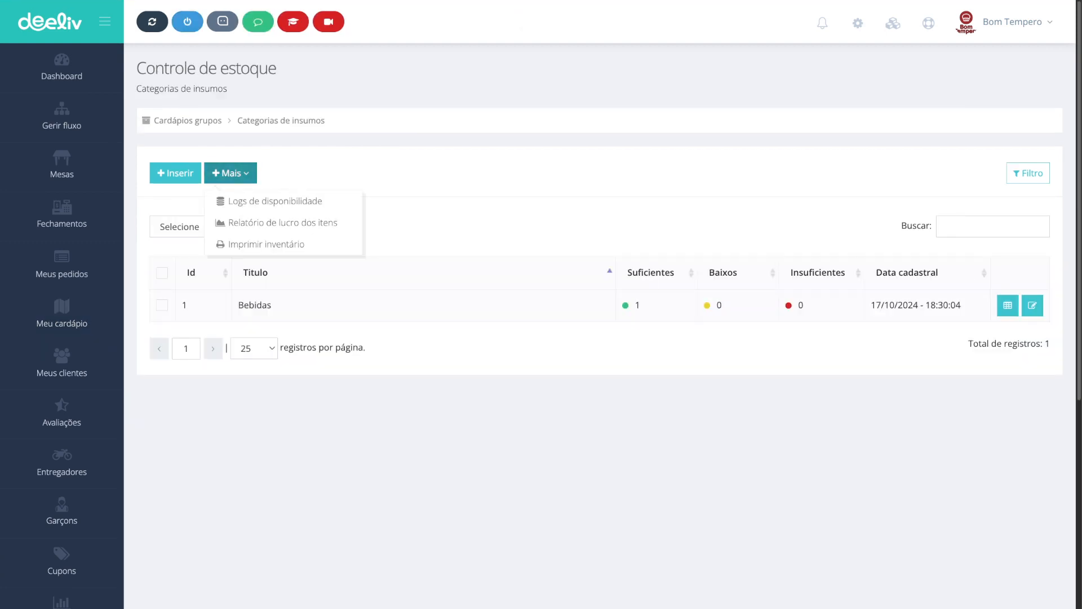
{"action": "left_click", "coordinate": [275, 201]}
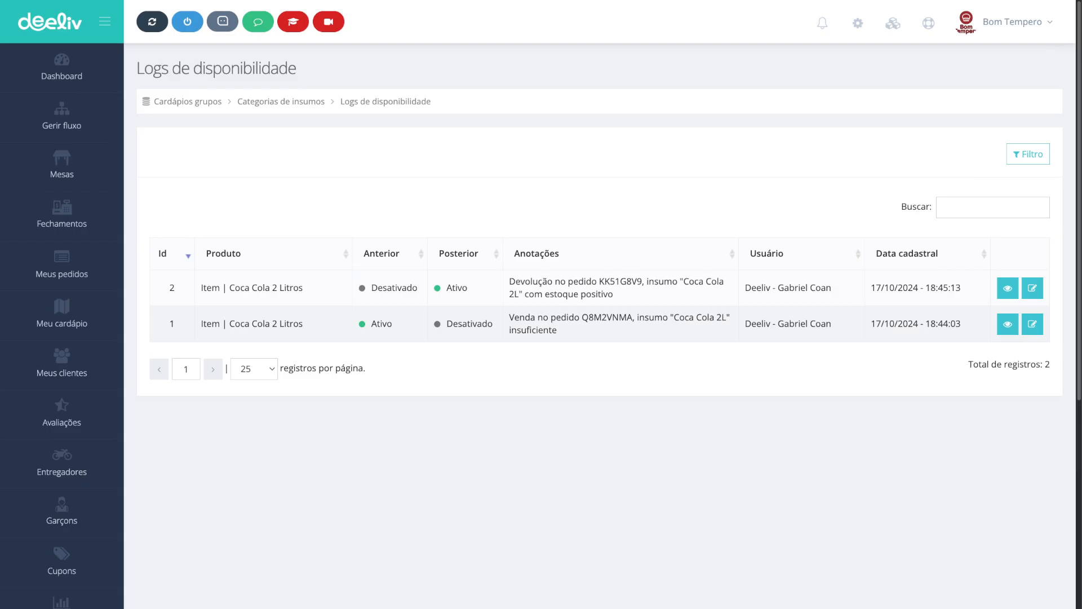
{"action": "left_click_drag", "start_coordinate": [519, 317], "coordinate": [561, 318]}
{"action": "double_click", "coordinate": [607, 317]}
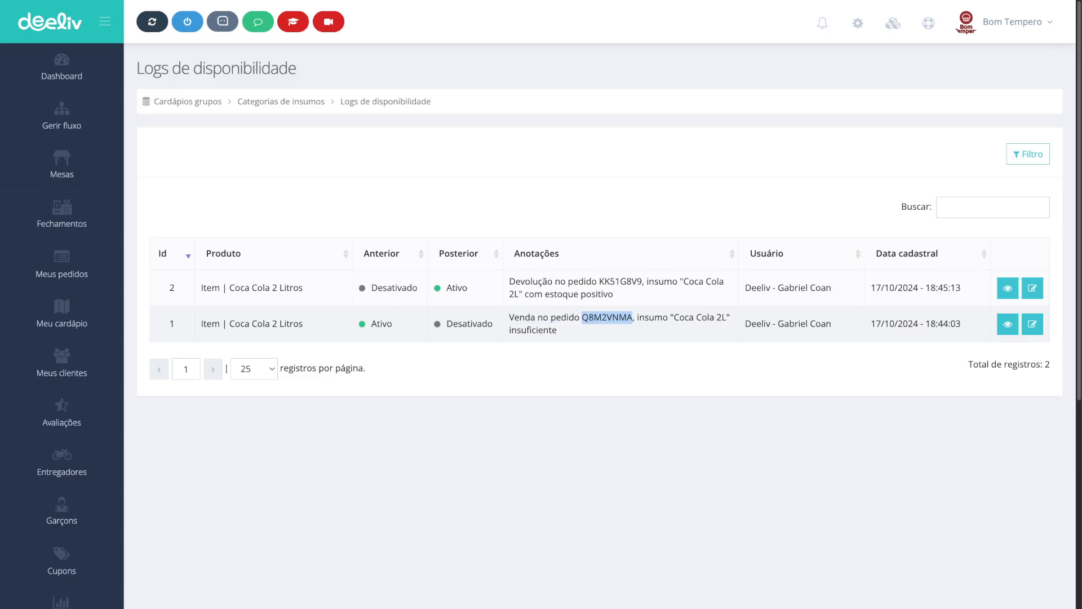
{"action": "left_click_drag", "start_coordinate": [674, 318], "coordinate": [722, 317]}
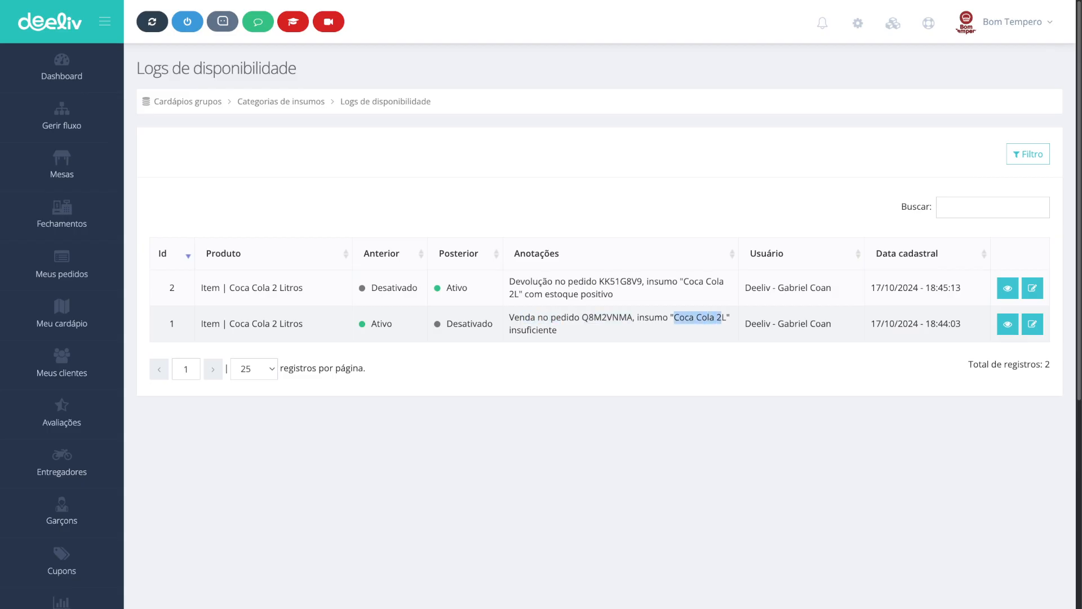
{"action": "left_click_drag", "start_coordinate": [446, 324], "coordinate": [494, 325]}
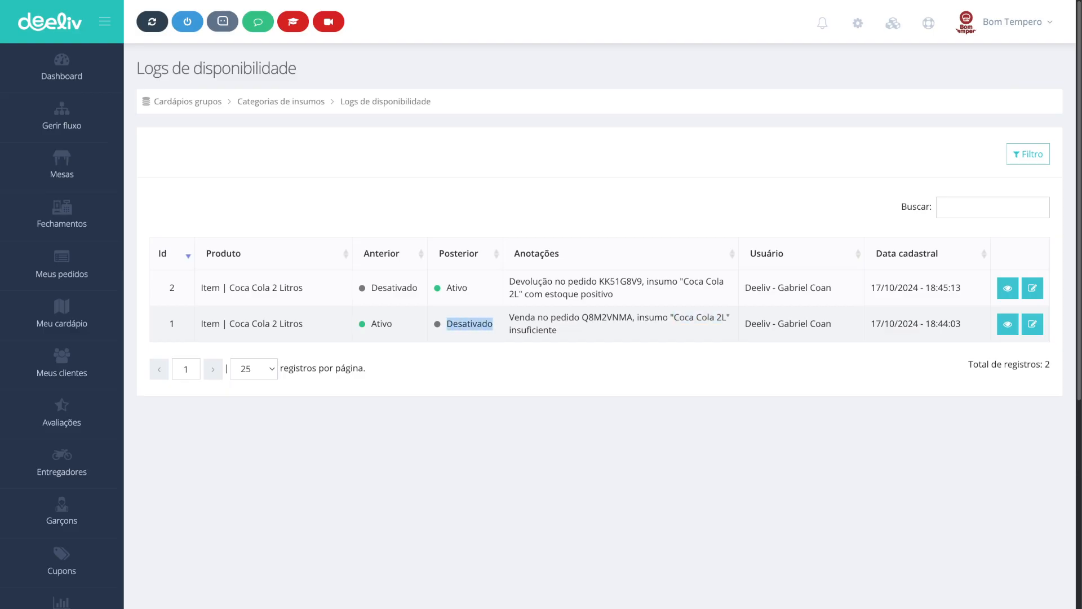
{"action": "left_click", "coordinate": [510, 282]}
{"action": "left_click_drag", "start_coordinate": [446, 287], "coordinate": [547, 282]}
{"action": "left_click_drag", "start_coordinate": [371, 288], "coordinate": [418, 288]}
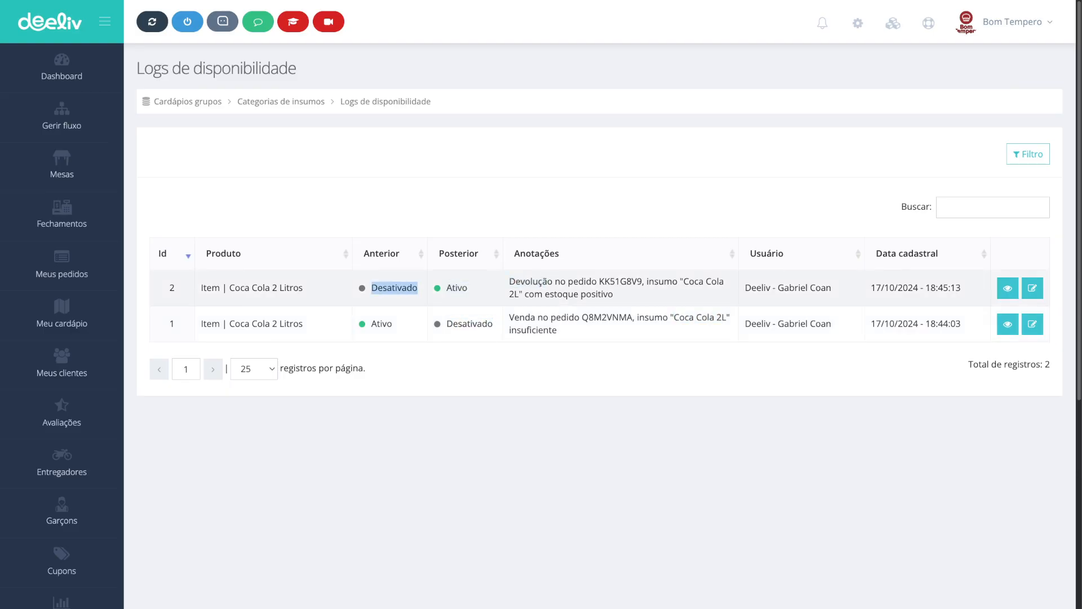
{"action": "double_click", "coordinate": [457, 288]}
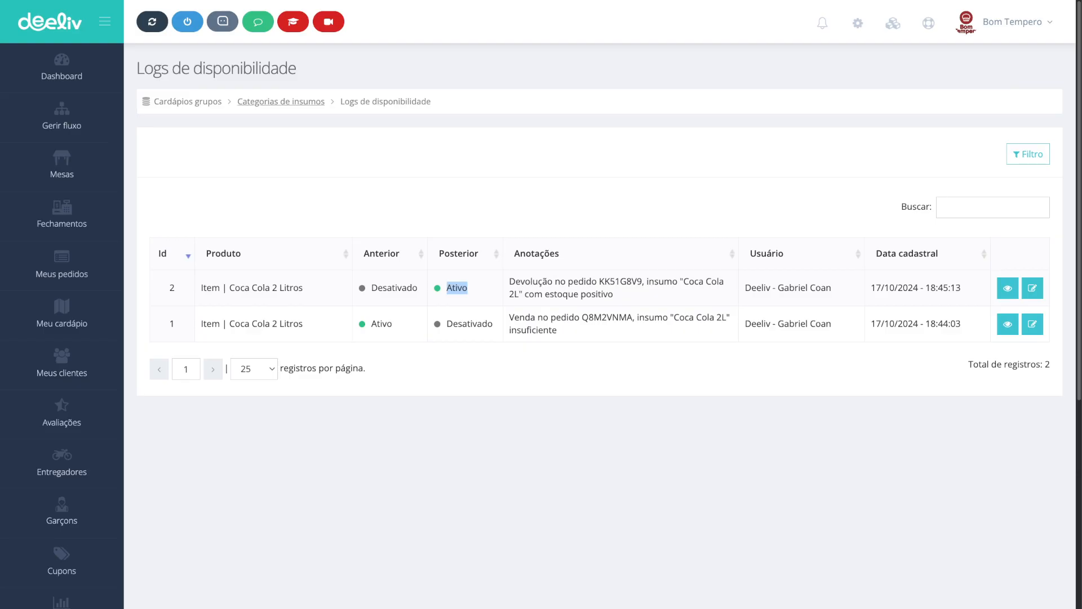
Step: Return to the supply categories and choose to print the inventory
{"action": "left_click", "coordinate": [281, 101]}
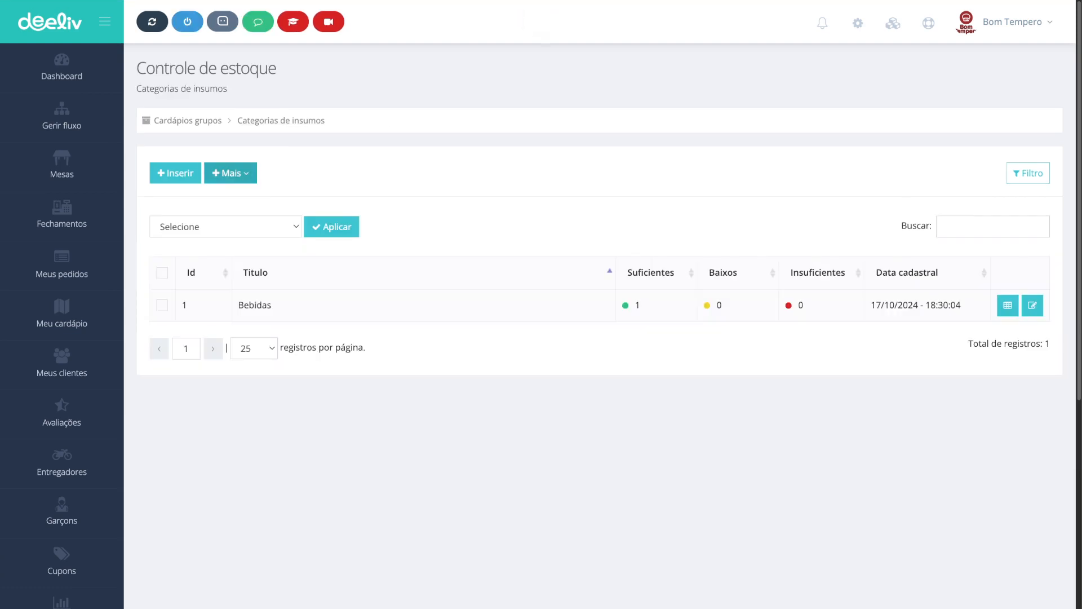
{"action": "left_click", "coordinate": [231, 173]}
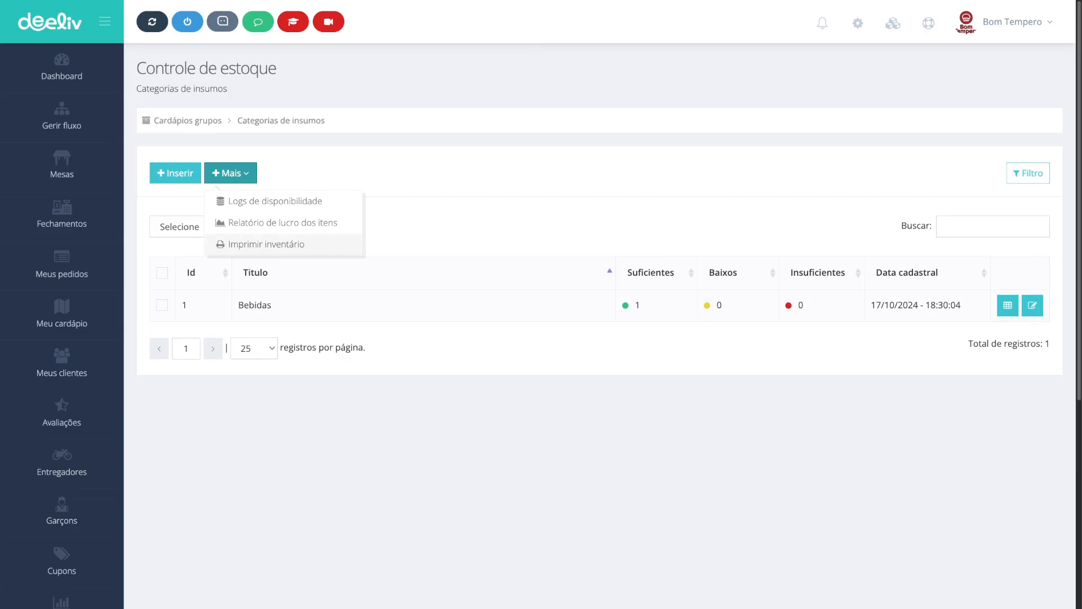
{"action": "left_click", "coordinate": [266, 244]}
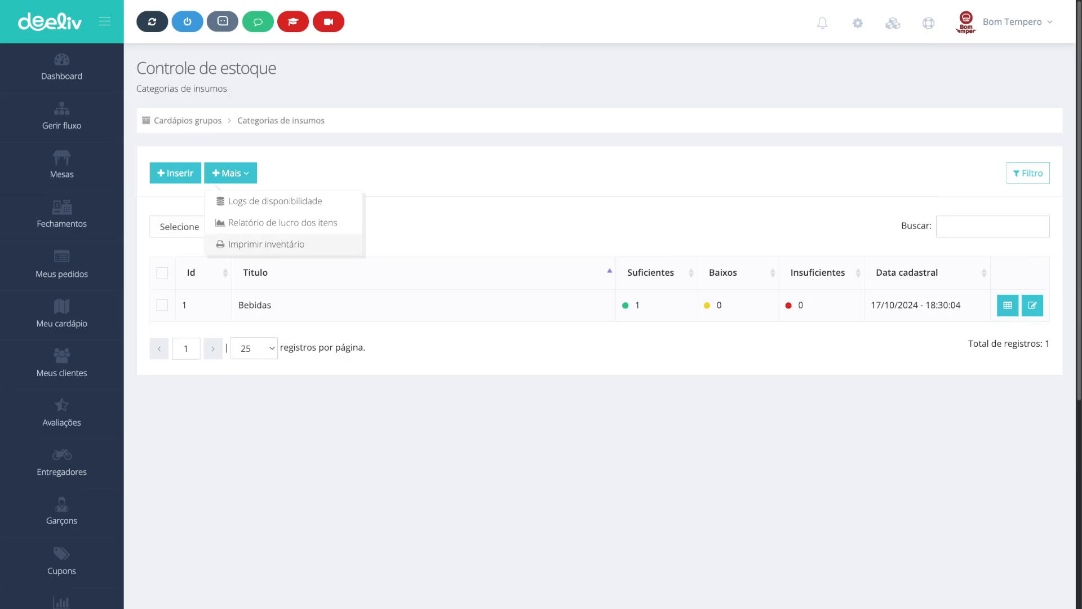
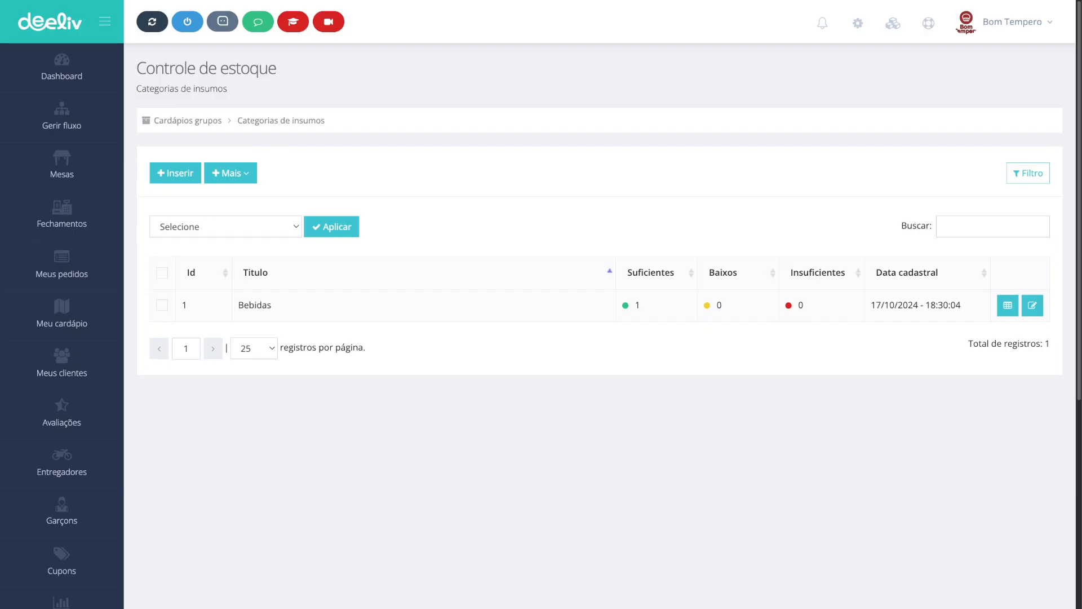
Step: Create a new supply category titled Ingredientes in stock control and save it to the listing
{"action": "left_click", "coordinate": [188, 121]}
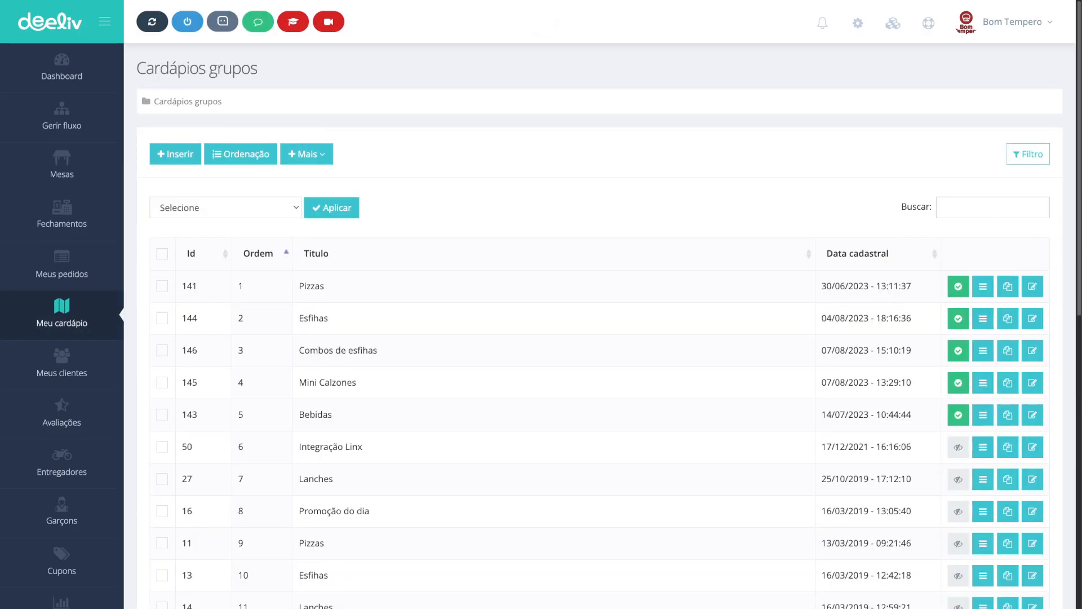
{"action": "left_click", "coordinate": [306, 154]}
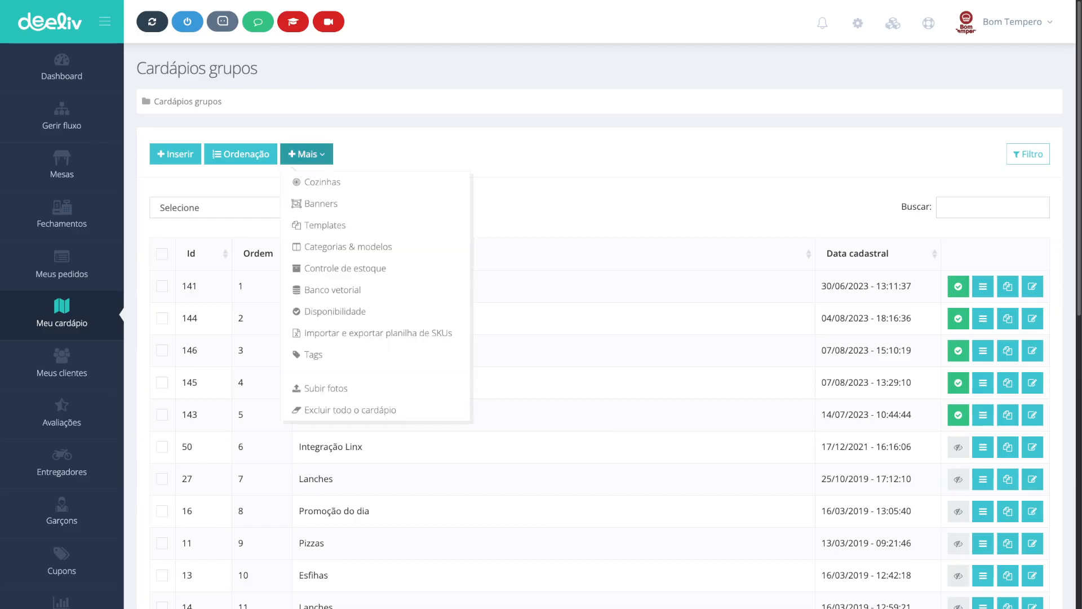
{"action": "left_click", "coordinate": [333, 269]}
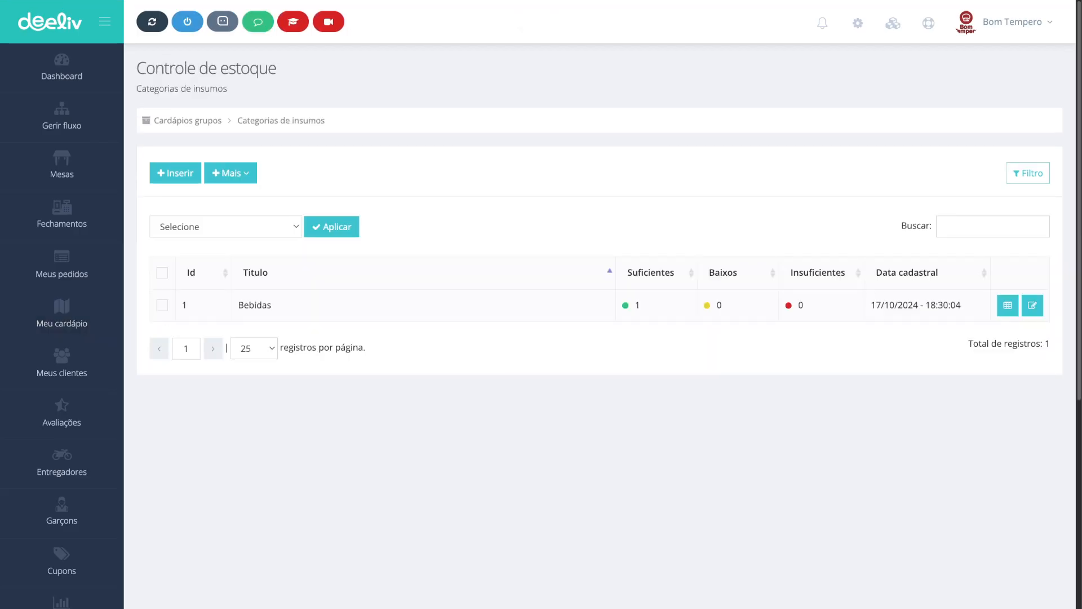
{"action": "left_click", "coordinate": [174, 172]}
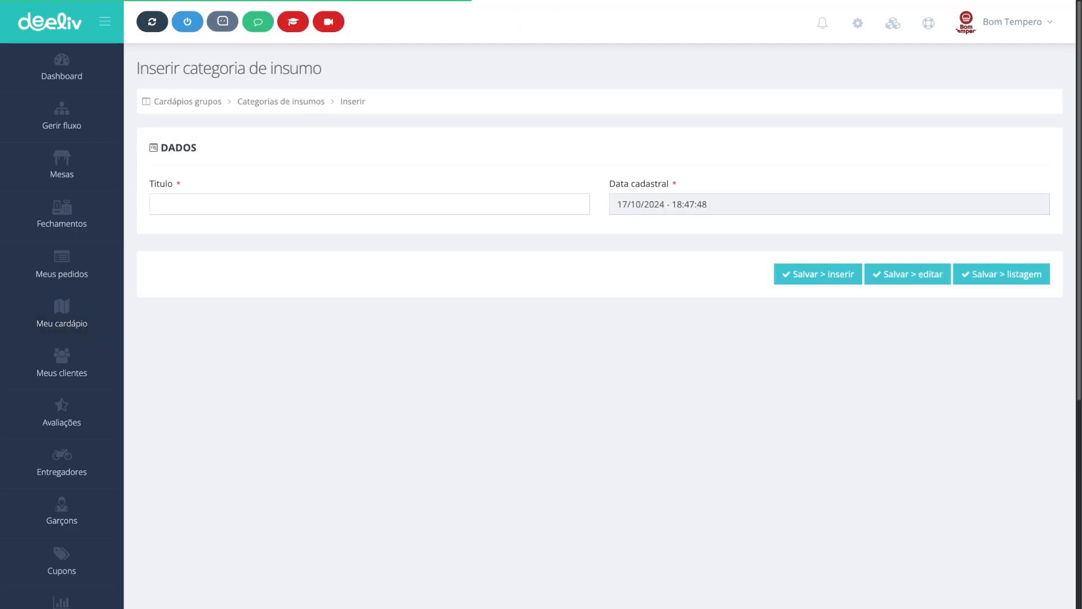
{"action": "type", "text": "I"}
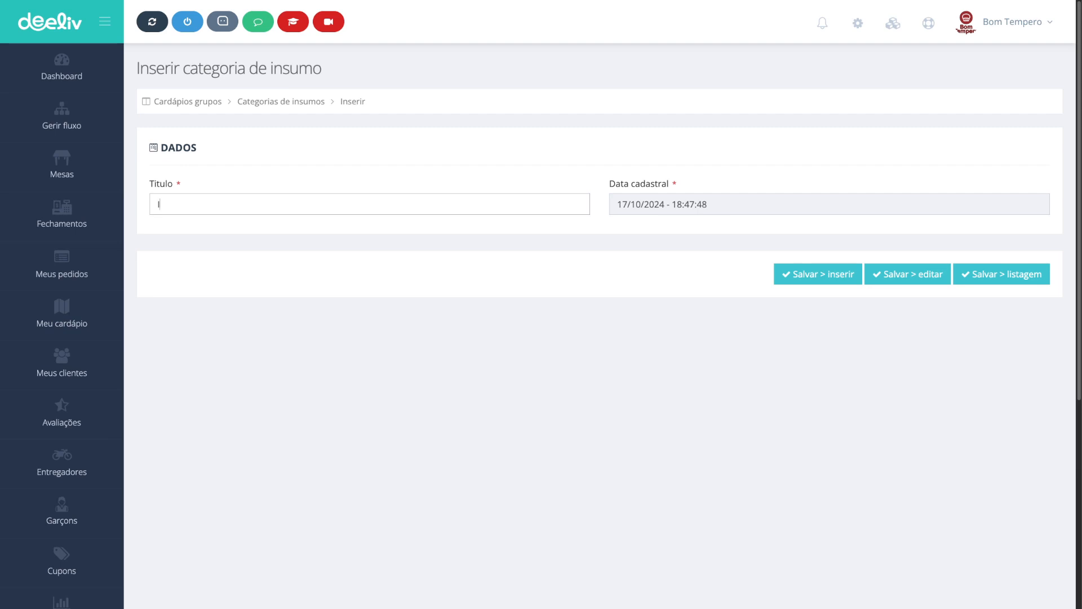
{"action": "type", "text": "ngredientes"}
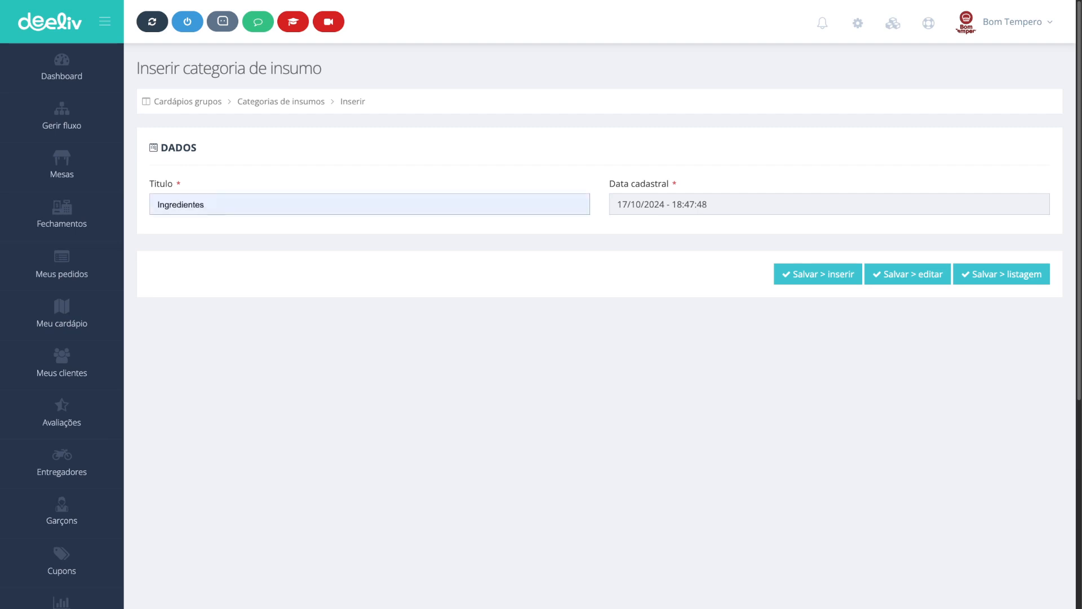
{"action": "left_click", "coordinate": [1001, 274]}
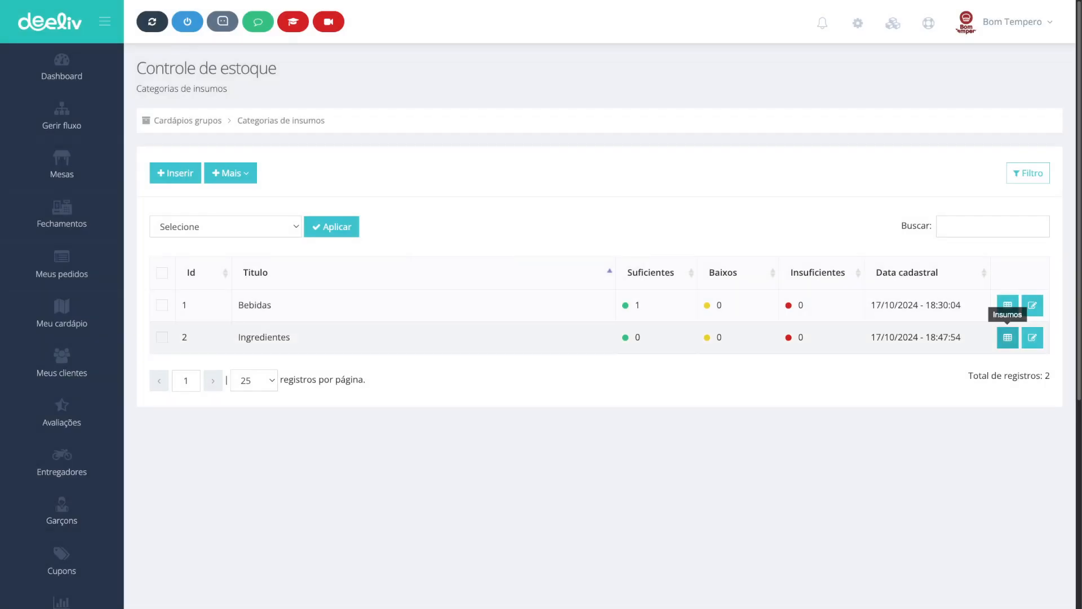
Step: Open the Ingredientes category's supplies and start a new supply titled Queijo mussarela
{"action": "left_click", "coordinate": [1008, 337]}
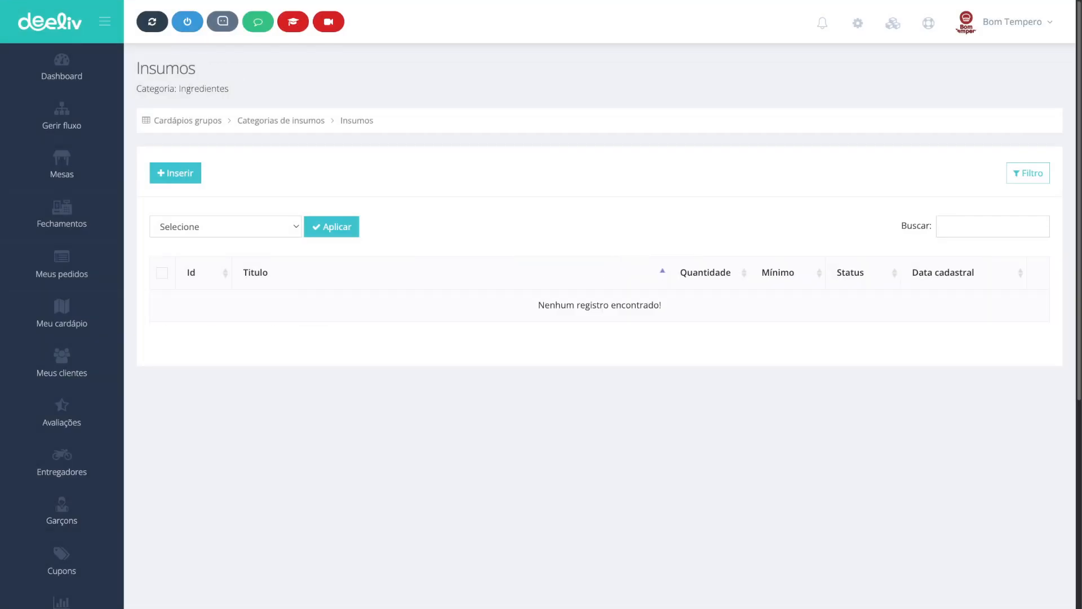
{"action": "left_click", "coordinate": [175, 173]}
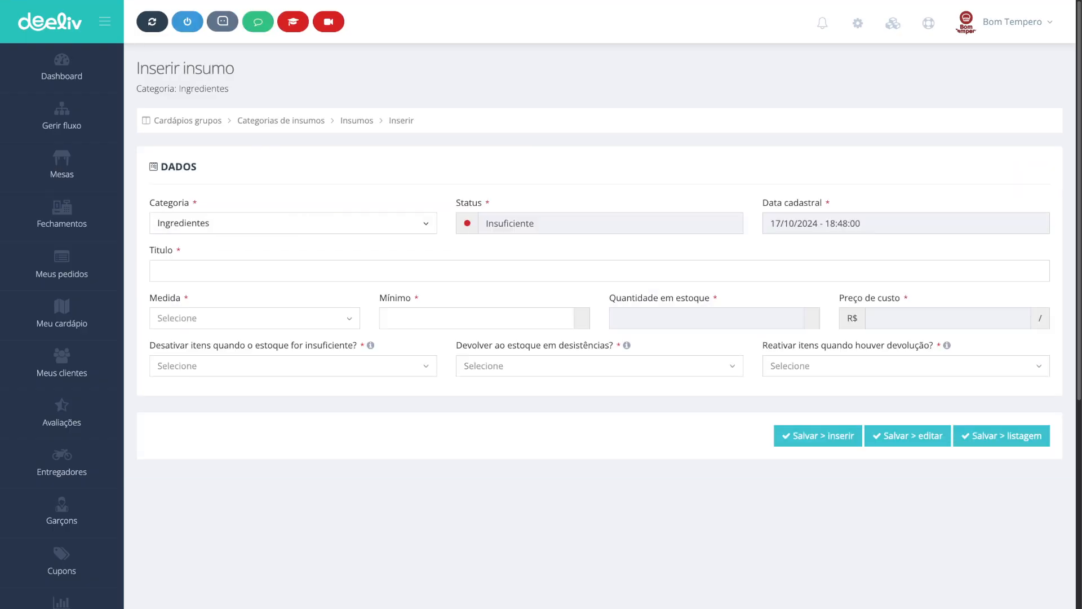
{"action": "left_click", "coordinate": [158, 271]}
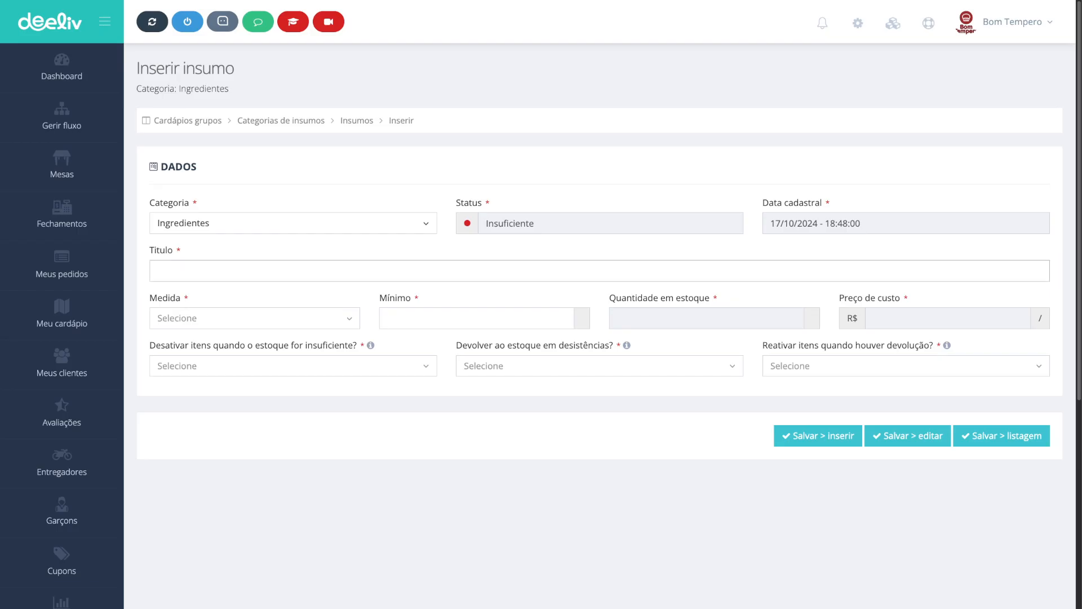
{"action": "type", "text": "Queijo mussarela"}
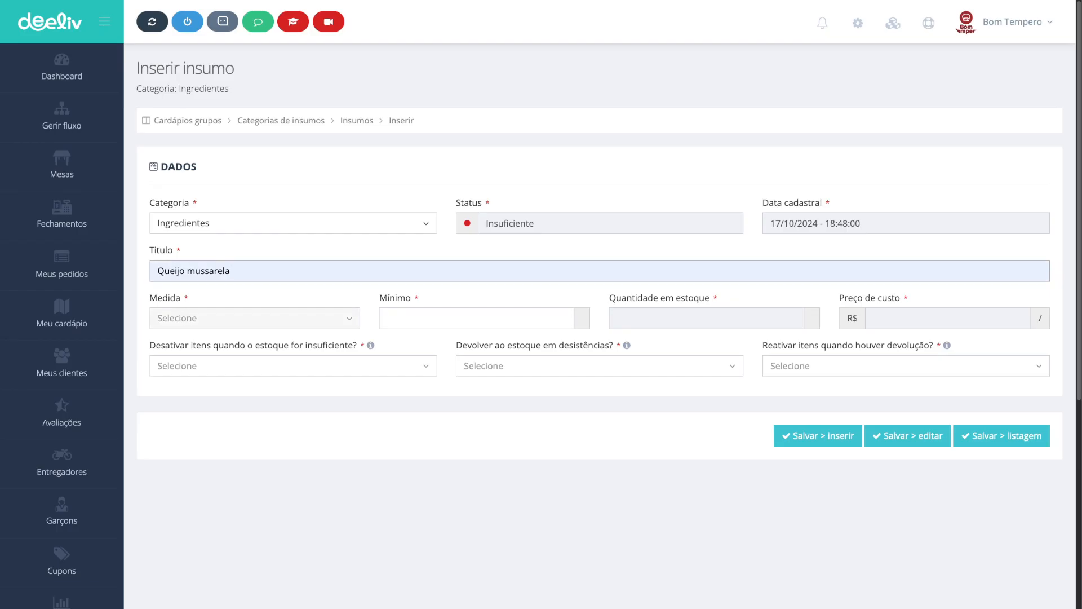
Step: Set the supply's measure to Quilograma and its minimum to 1 KG
{"action": "left_click", "coordinate": [160, 325]}
{"action": "left_click", "coordinate": [183, 363]}
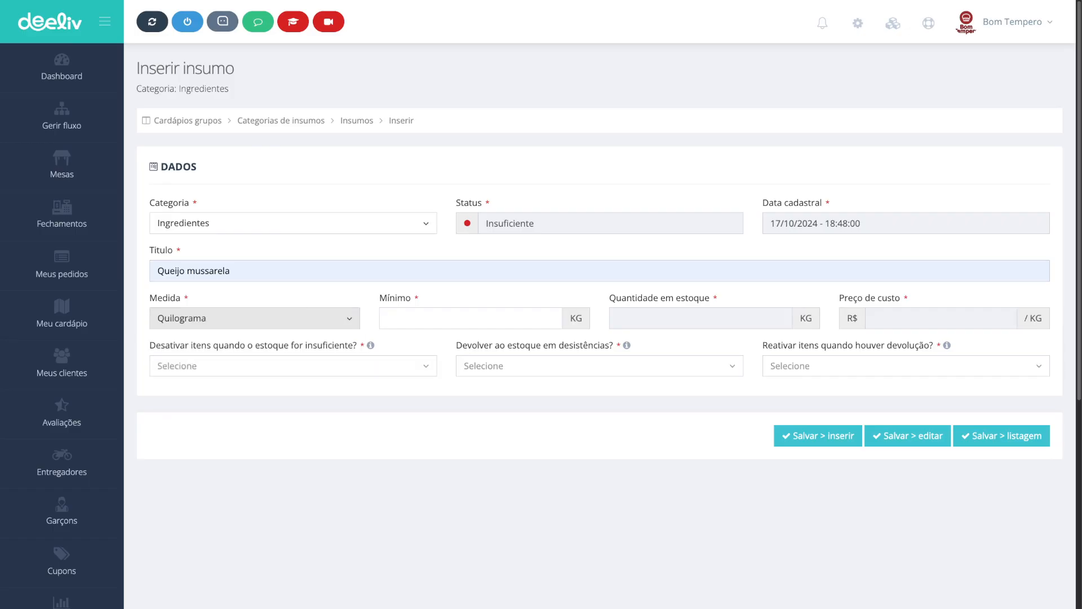
{"action": "left_click", "coordinate": [471, 318]}
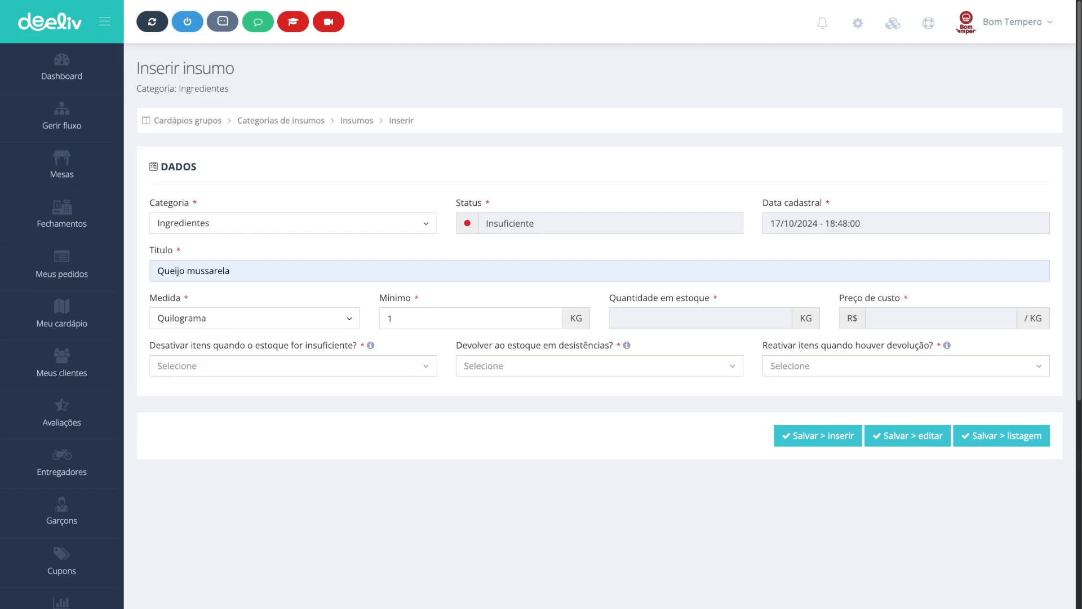
Step: Set deactivation on insufficient stock to Sim (desativar), cancellation returns and reactivation to Não, then save the supply
{"action": "left_click", "coordinate": [293, 365]}
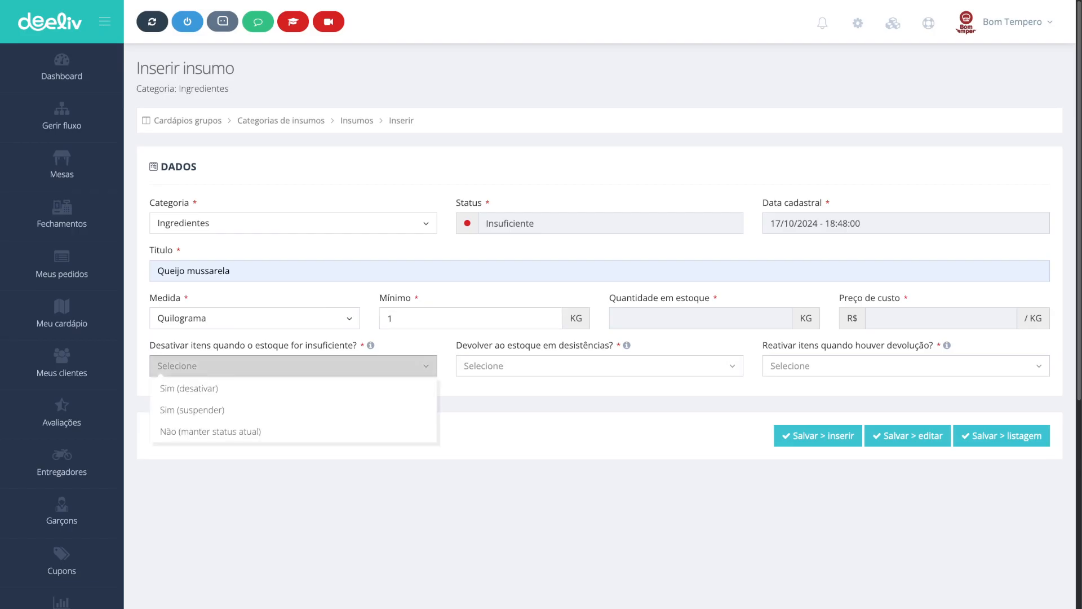
{"action": "left_click", "coordinate": [293, 388]}
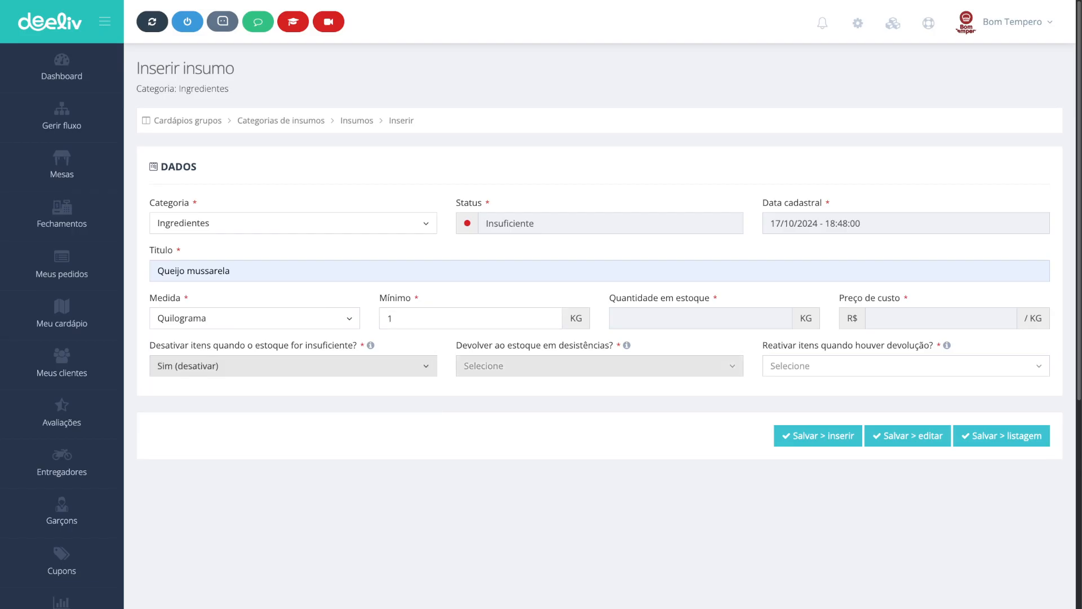
{"action": "left_click", "coordinate": [599, 366]}
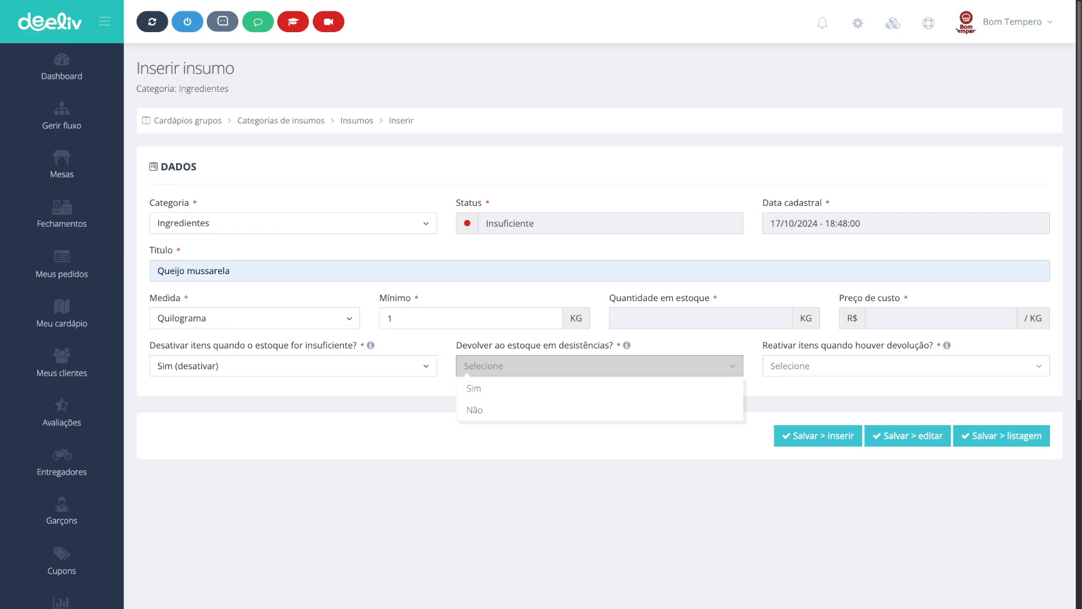
{"action": "left_click", "coordinate": [475, 411]}
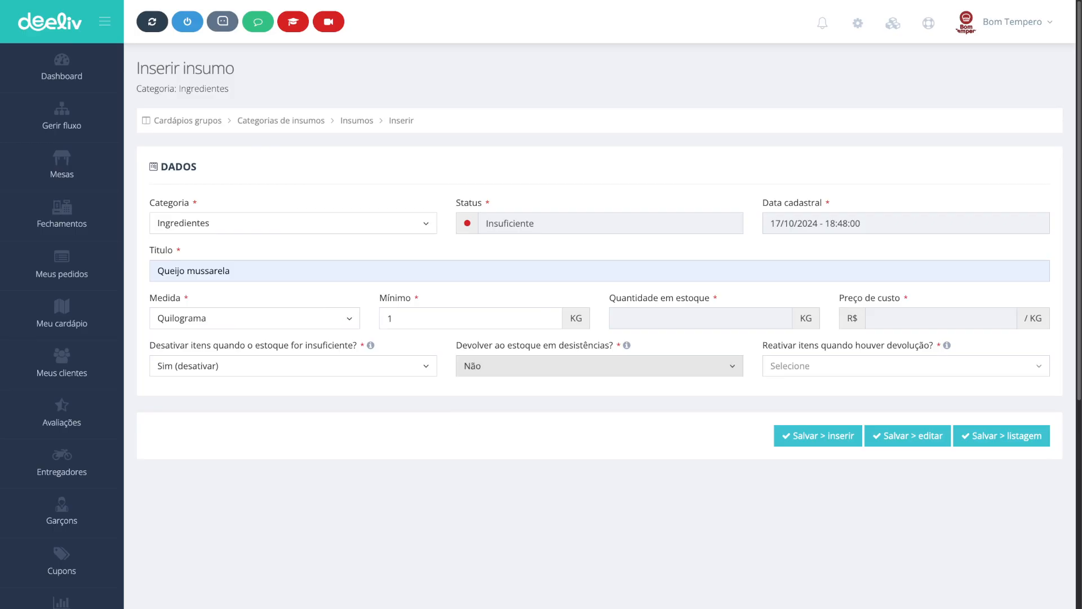
{"action": "left_click", "coordinate": [906, 365]}
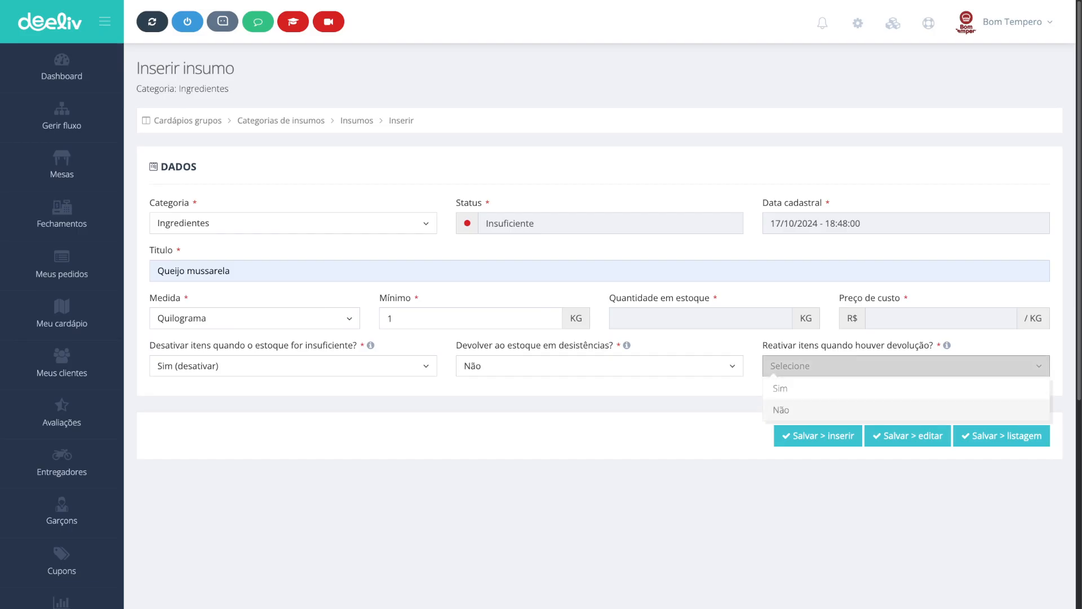
{"action": "left_click", "coordinate": [782, 410]}
{"action": "left_click", "coordinate": [908, 435]}
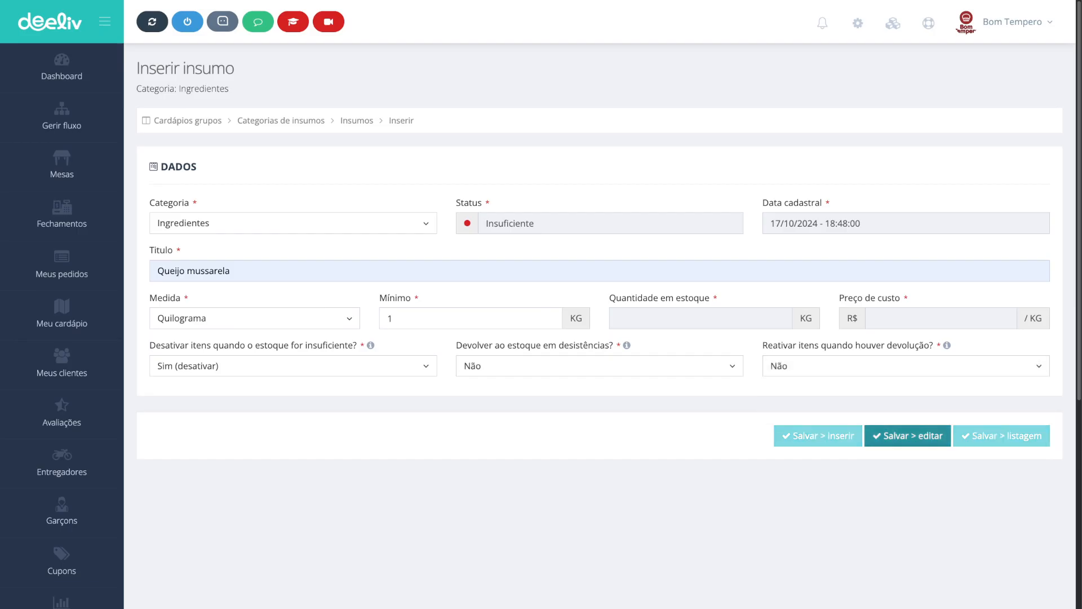
{"action": "left_click", "coordinate": [527, 276]}
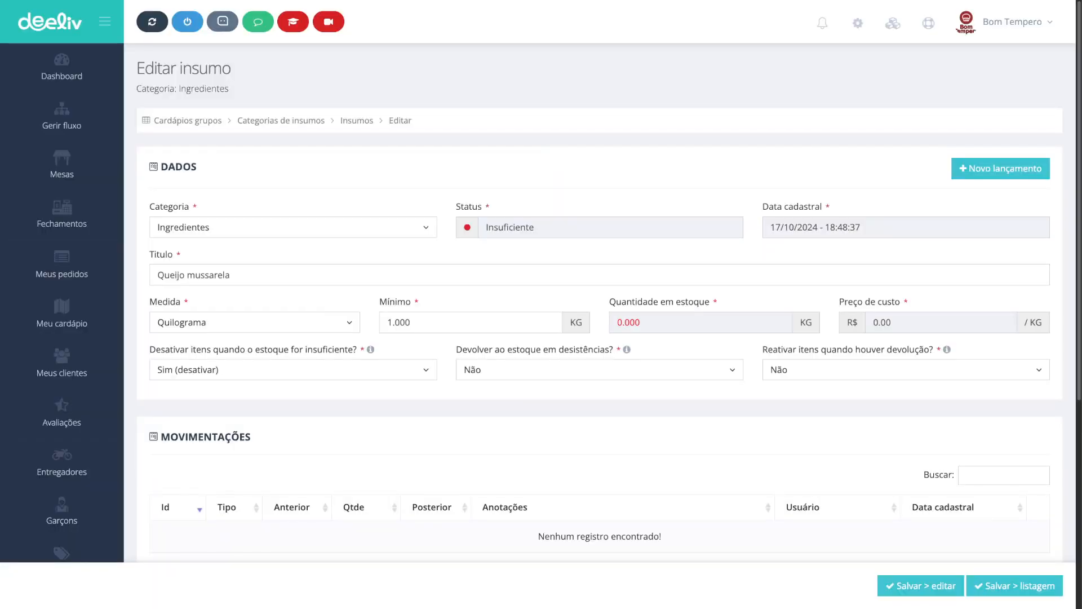
Step: Post a stock entry of 5 KG at cost 10 per KG, updating item availability to Sim
{"action": "left_click", "coordinate": [1000, 168]}
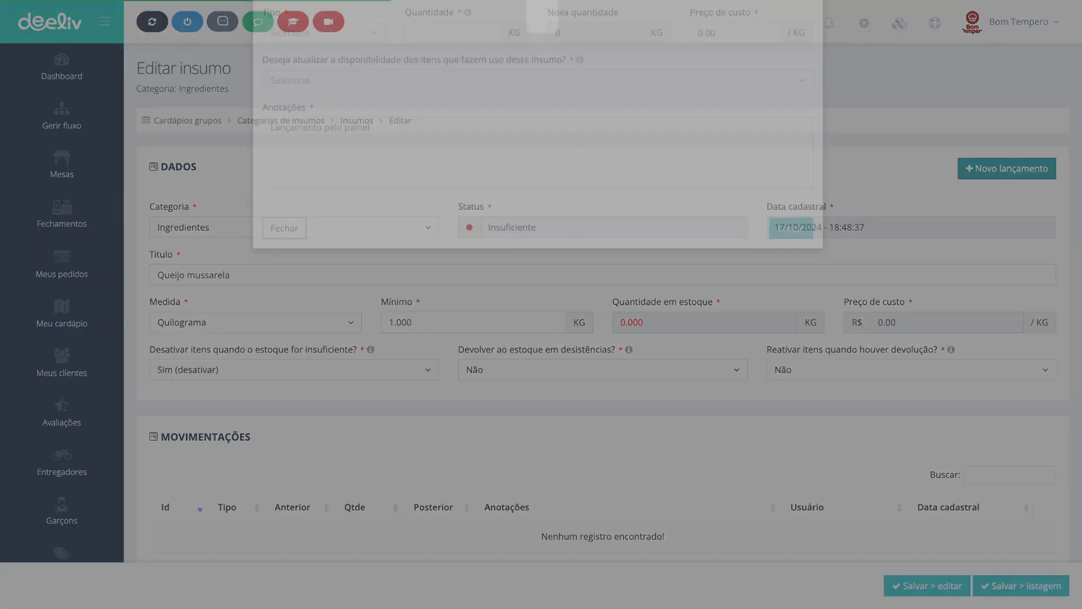
{"action": "left_click", "coordinate": [324, 92]}
{"action": "left_click", "coordinate": [311, 115]}
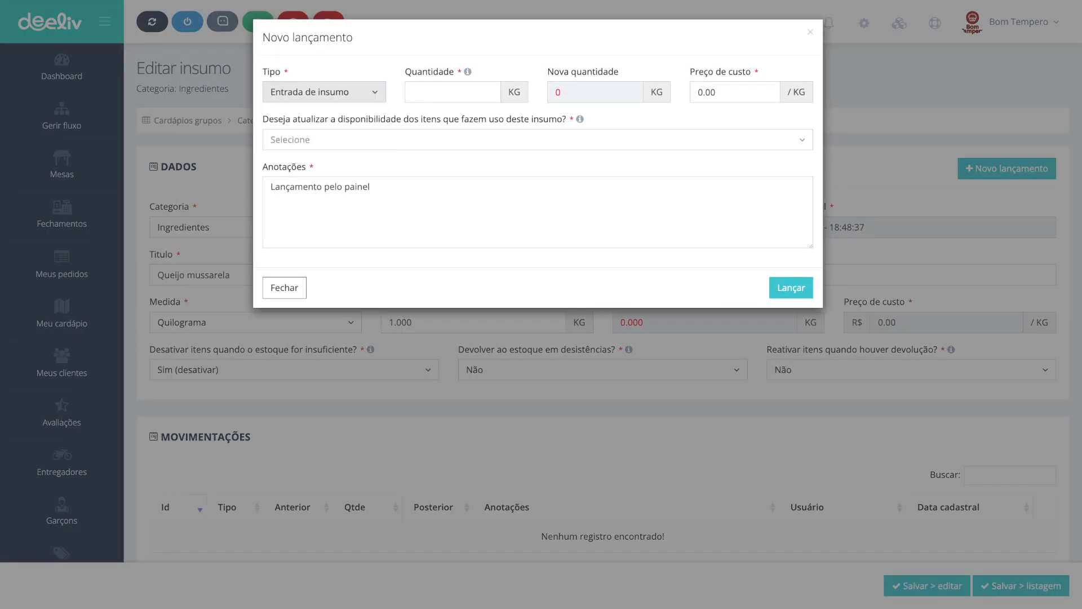
{"action": "left_click", "coordinate": [453, 92]}
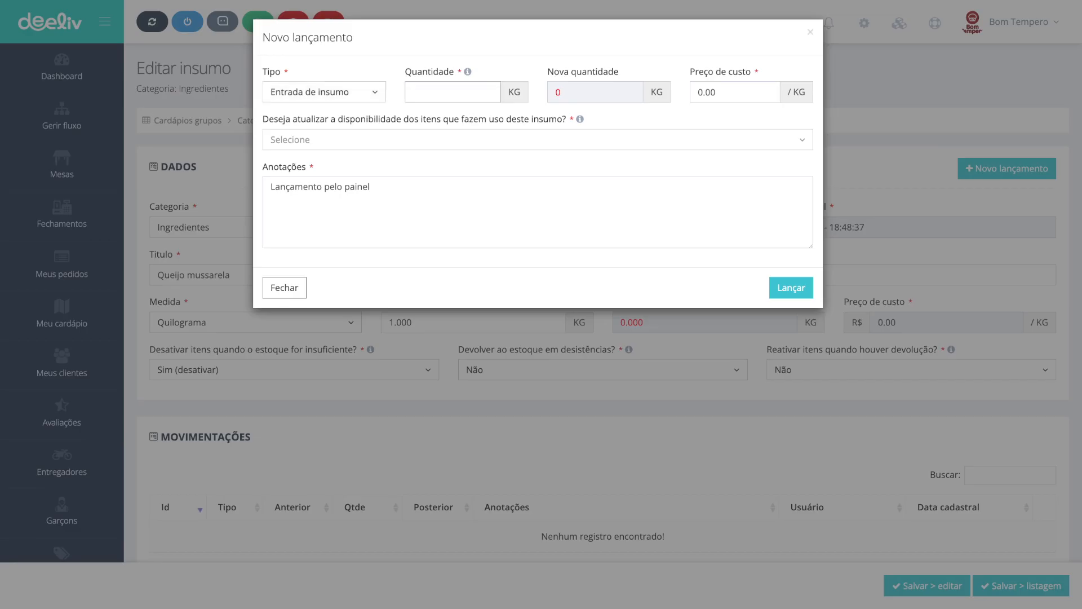
{"action": "type", "text": "5"}
{"action": "key", "text": "Tab"}
{"action": "key", "text": "Tab"}
{"action": "type", "text": "10"}
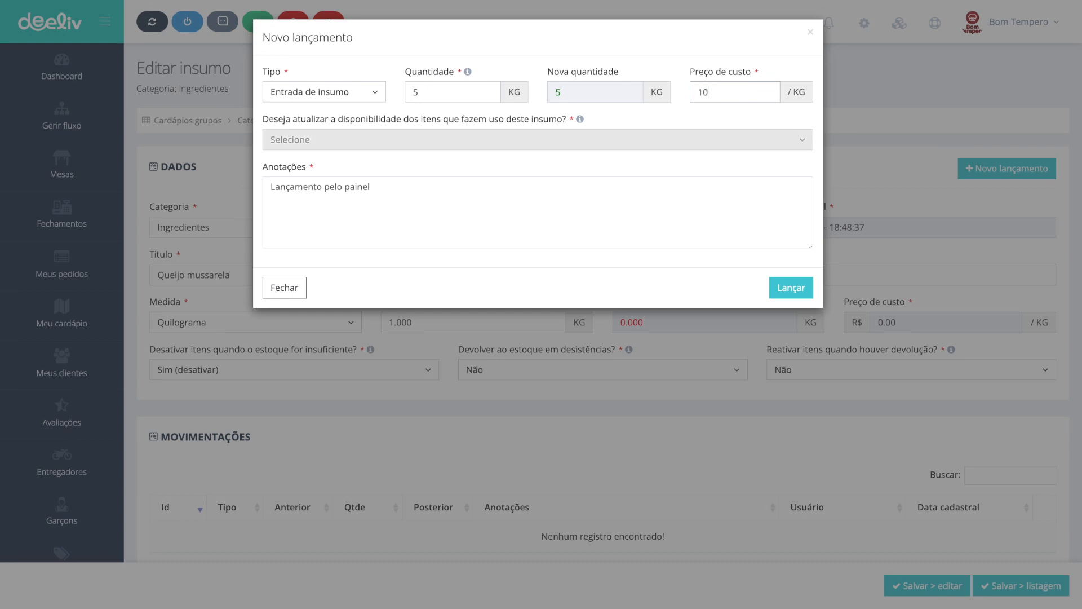
{"action": "left_click", "coordinate": [538, 140]}
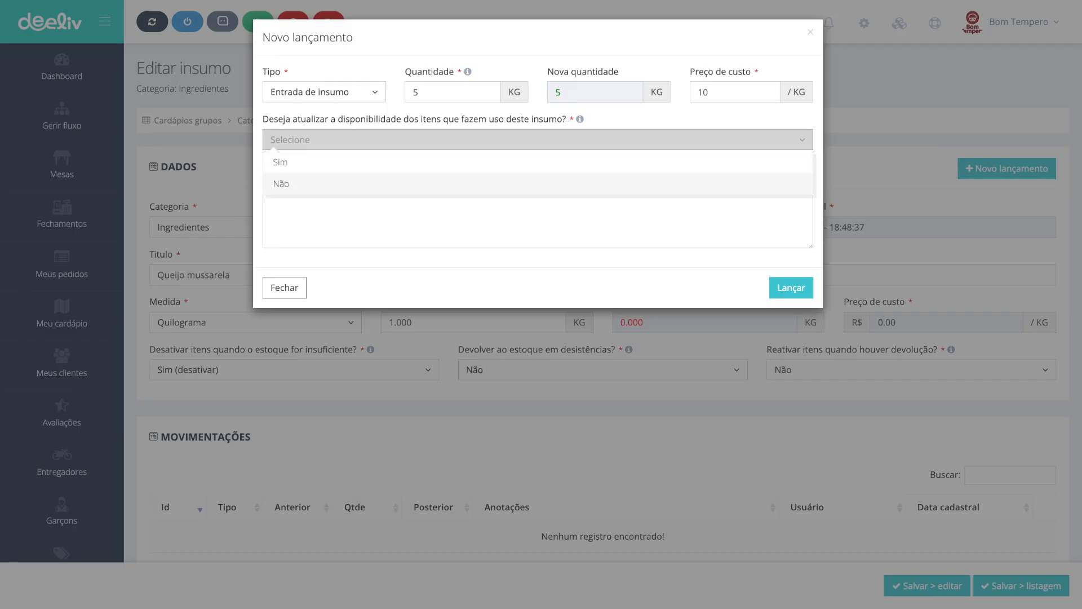
{"action": "key", "text": "Return"}
{"action": "key", "text": "Tab"}
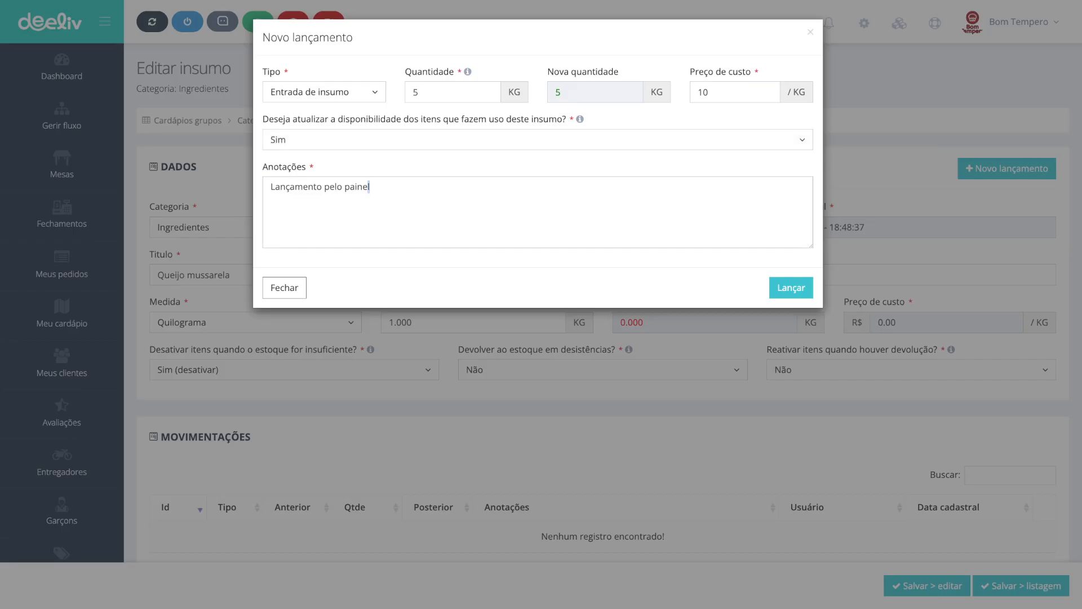
{"action": "key", "text": "ctrl+a"}
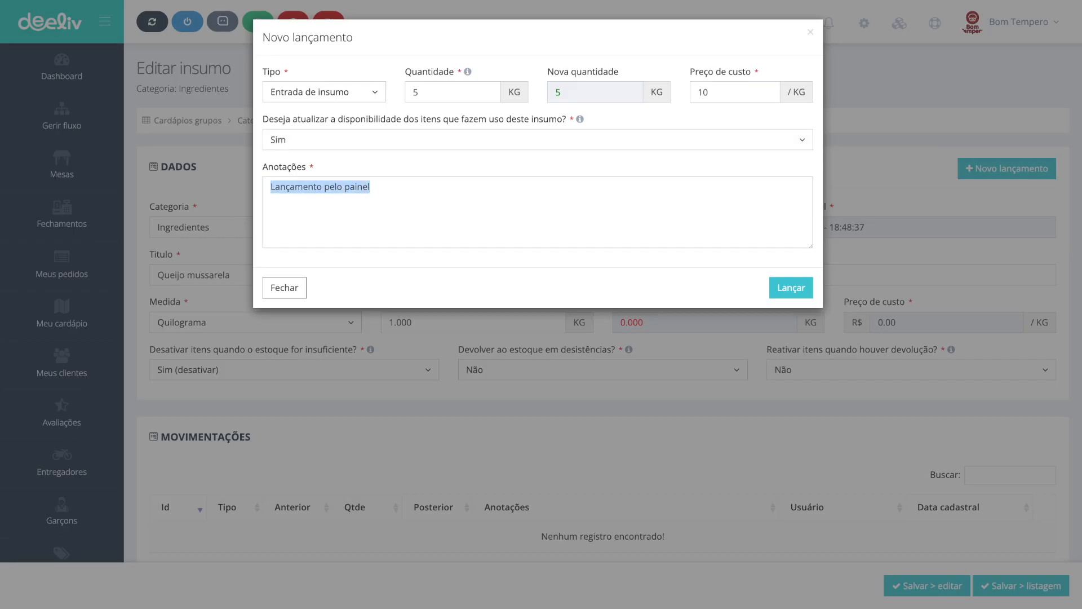
{"action": "left_click", "coordinate": [791, 287]}
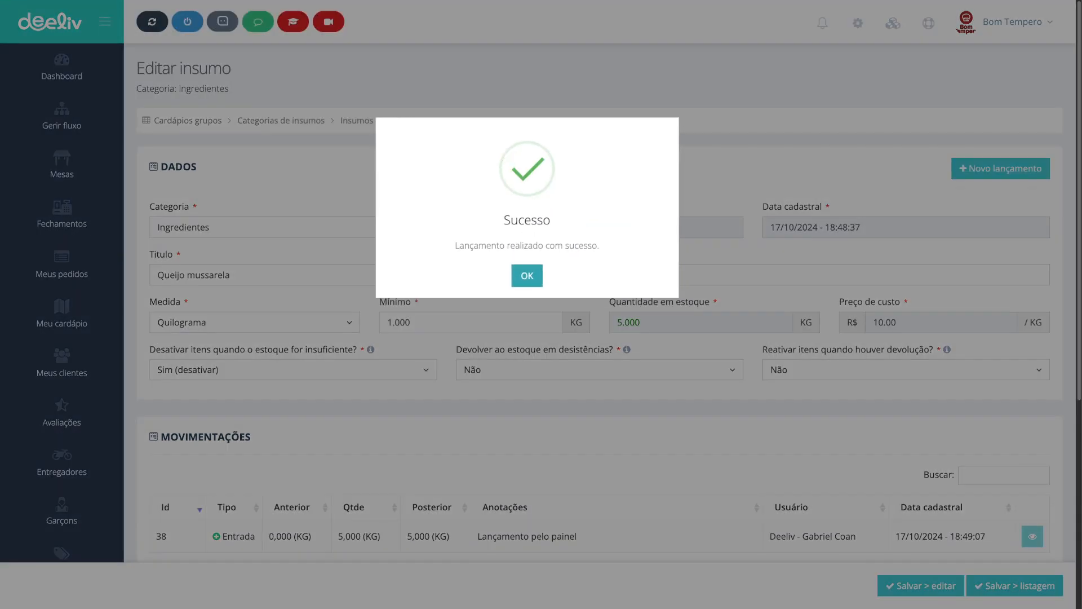
{"action": "left_click", "coordinate": [527, 276]}
Step: Review the supply's movements and go back to the Ingredientes supply list
{"action": "scroll", "coordinate": [527, 369], "scroll_direction": "down", "scroll_amount": 3}
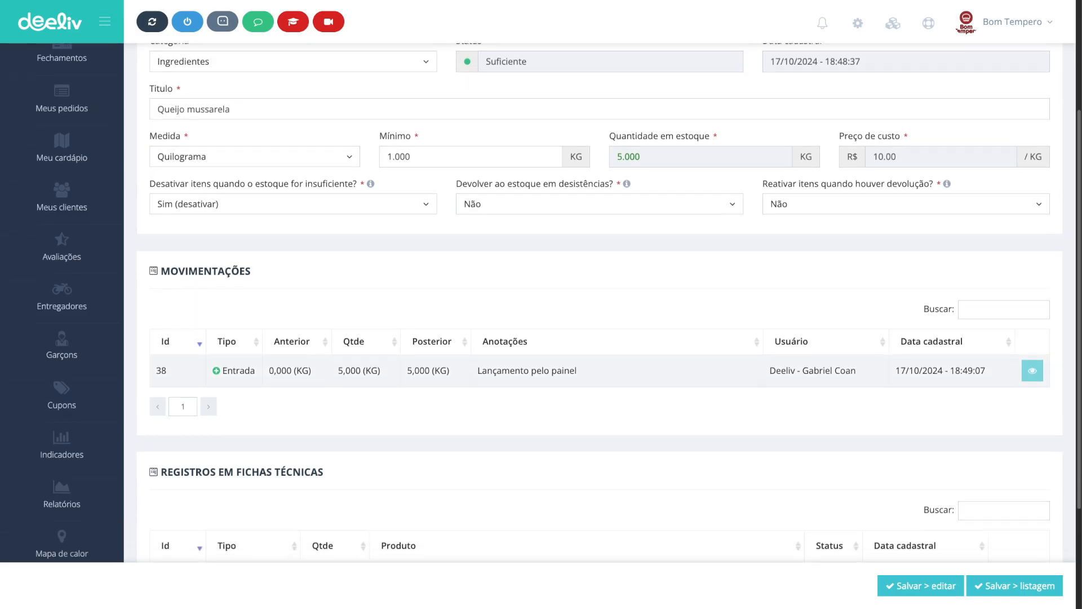
{"action": "scroll", "coordinate": [600, 305], "scroll_direction": "down", "scroll_amount": 3}
{"action": "scroll", "coordinate": [599, 304], "scroll_direction": "up", "scroll_amount": 6}
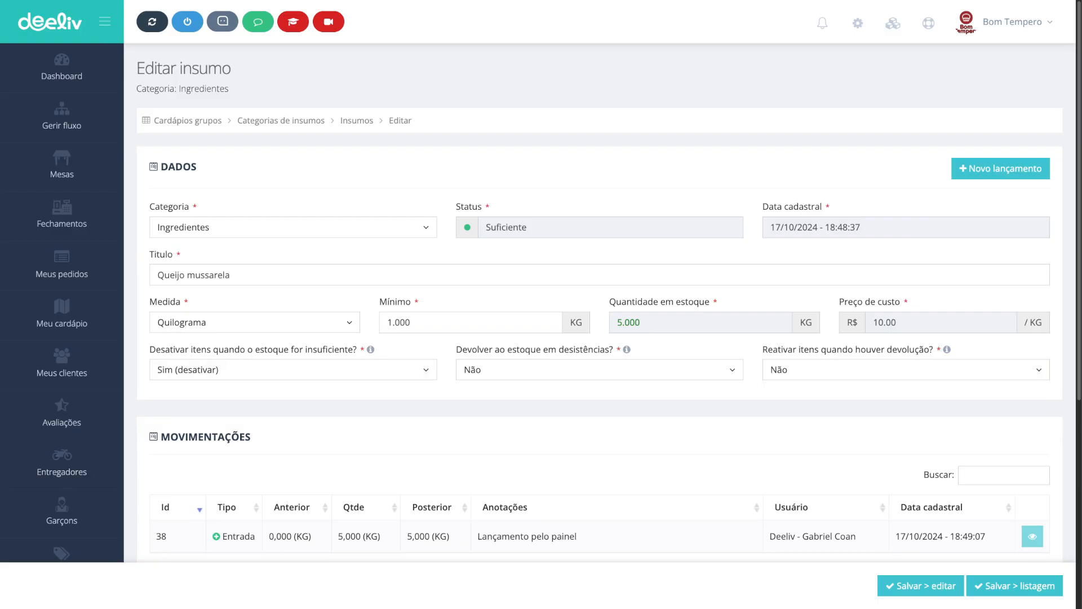
{"action": "key", "text": "alt+Left"}
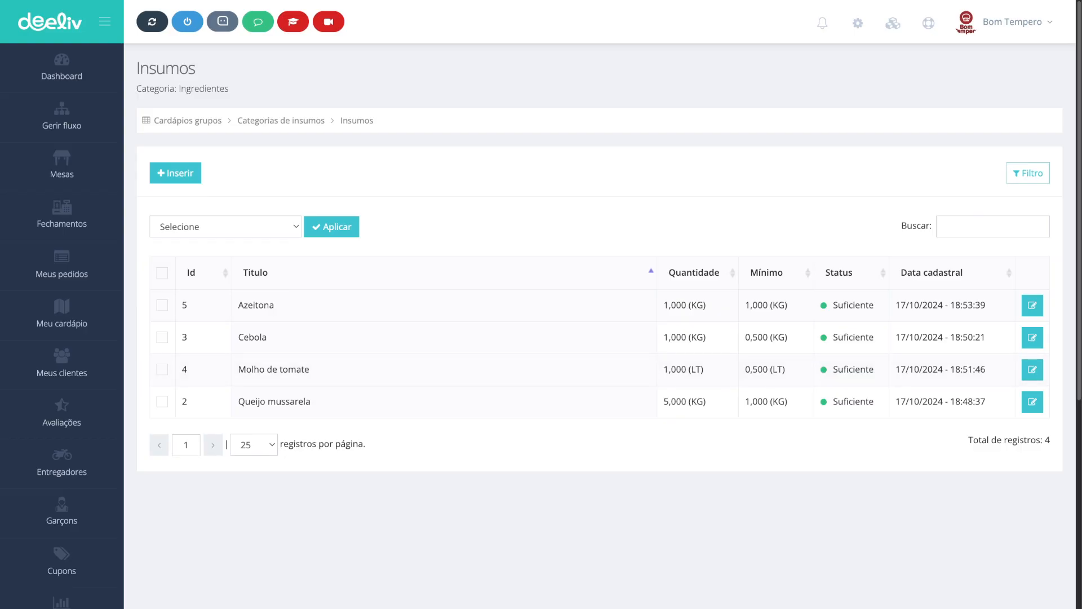
Step: Open the 12 pedaços item of the Pizzas menu group for editing
{"action": "left_click", "coordinate": [62, 316]}
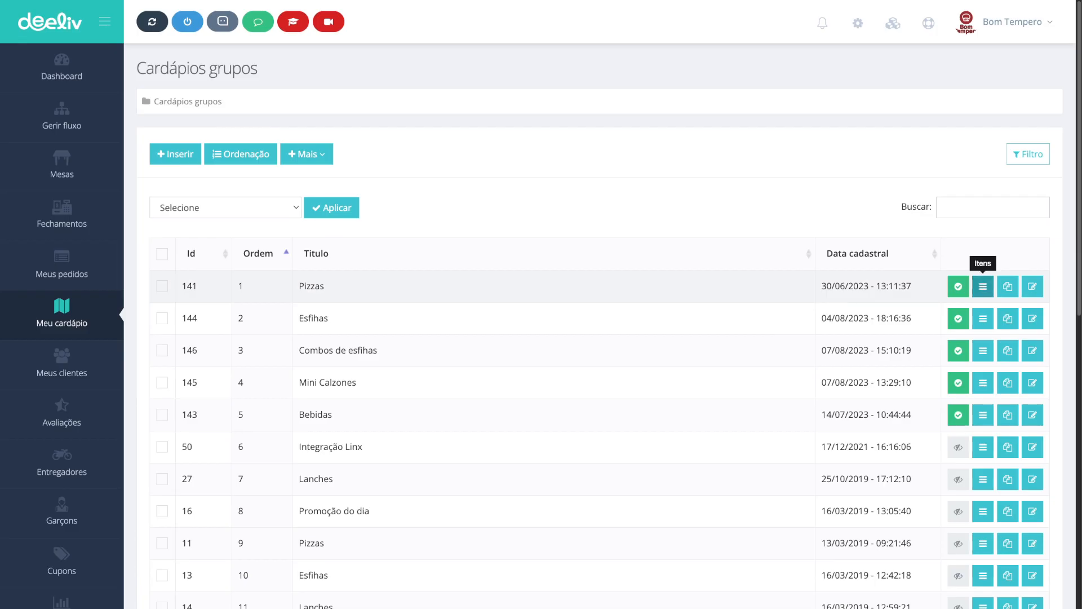
{"action": "left_click", "coordinate": [982, 286]}
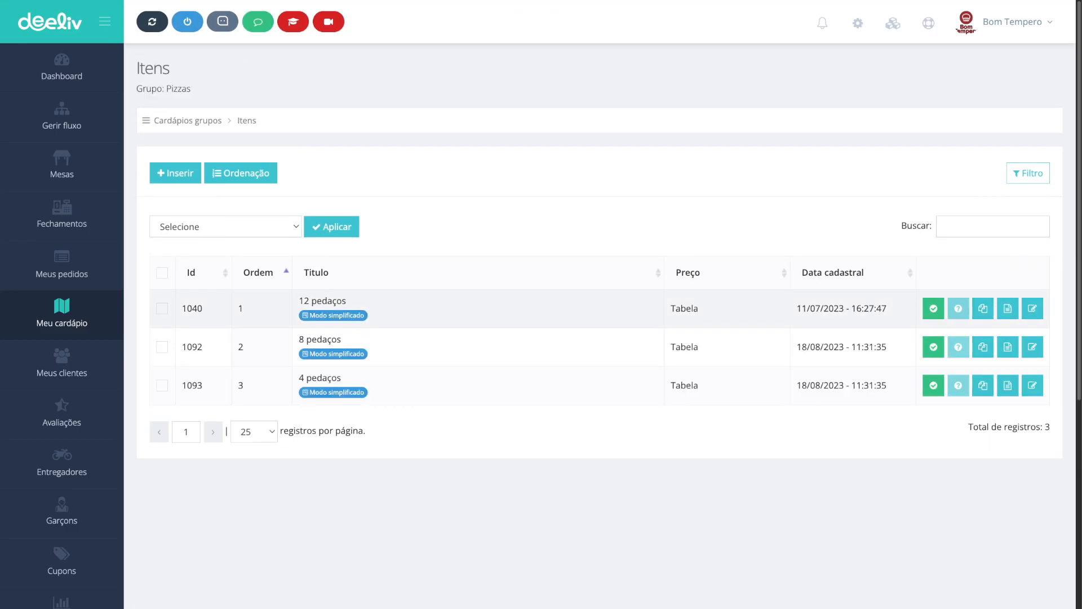
{"action": "left_click", "coordinate": [1033, 308]}
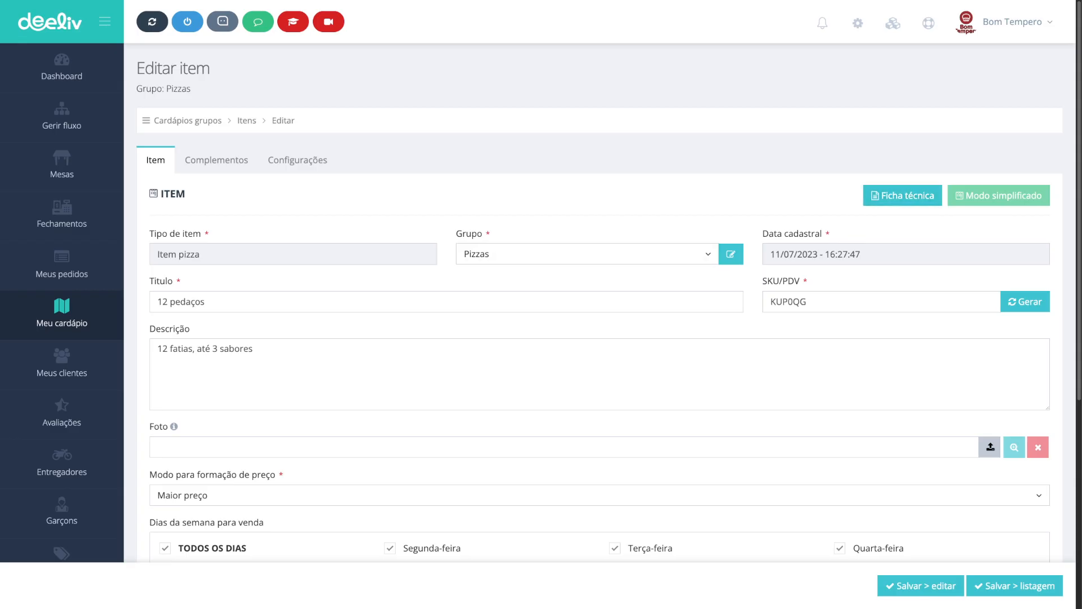
{"action": "left_click_drag", "start_coordinate": [207, 302], "coordinate": [156, 302]}
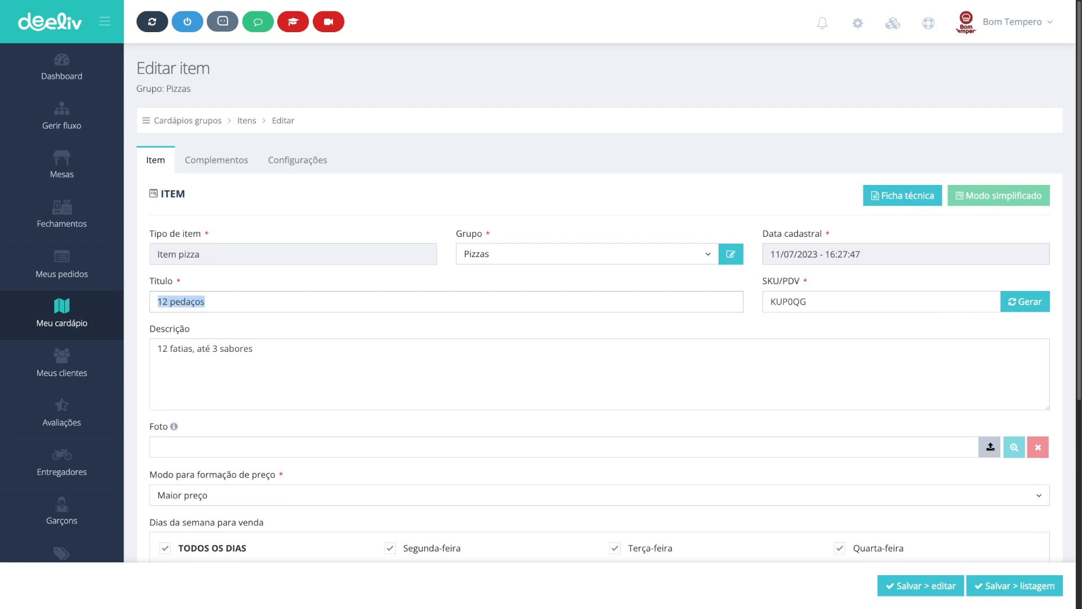
{"action": "left_click", "coordinate": [206, 301]}
{"action": "left_click_drag", "start_coordinate": [207, 303], "coordinate": [157, 303]}
{"action": "left_click", "coordinate": [293, 324]}
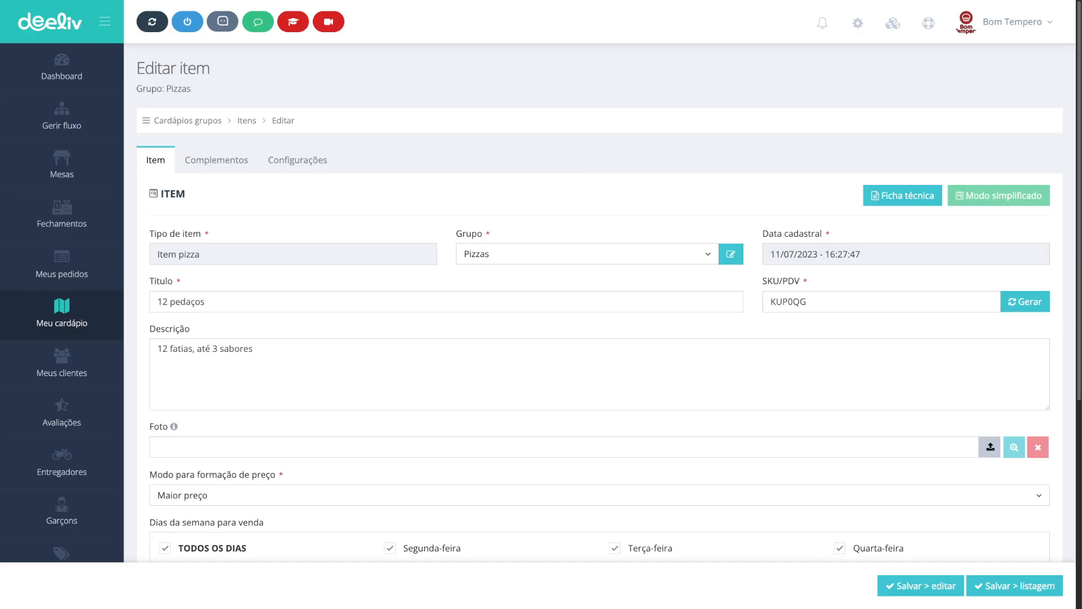
Step: Add a Mussarela flavor priced at 100 to the flavor table and save the item
{"action": "scroll", "coordinate": [599, 304], "scroll_direction": "down", "scroll_amount": 6}
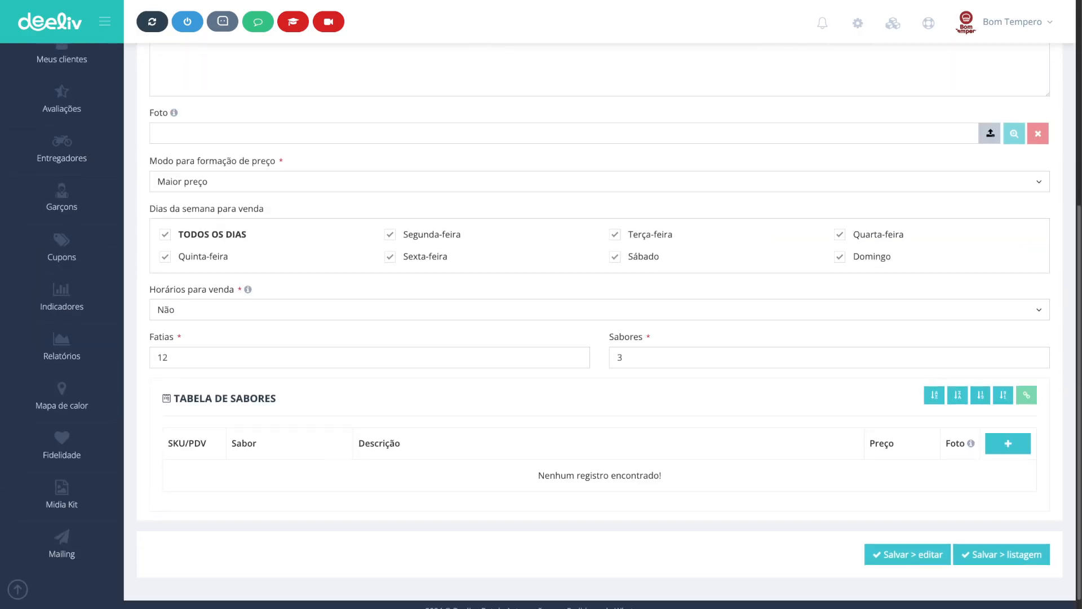
{"action": "left_click", "coordinate": [1008, 430]}
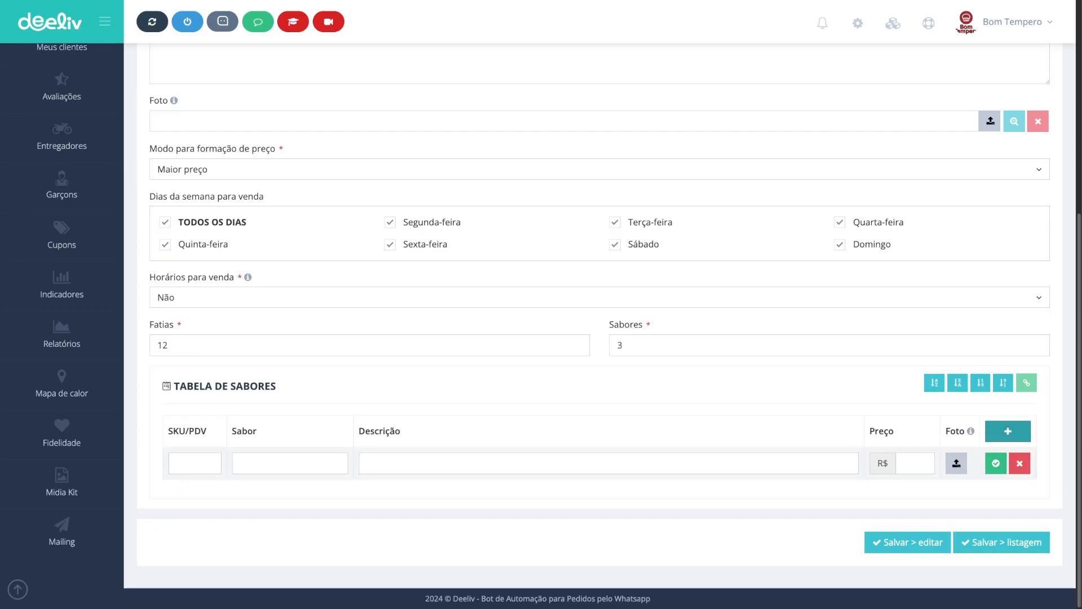
{"action": "left_click", "coordinate": [290, 463]}
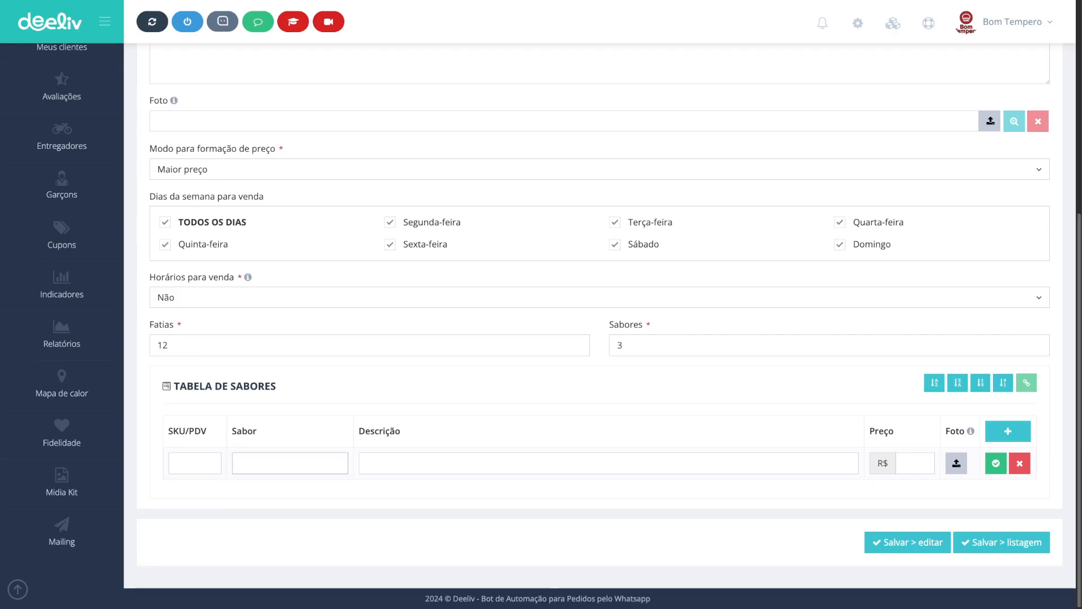
{"action": "key", "text": "Down"}
{"action": "key", "text": "Down"}
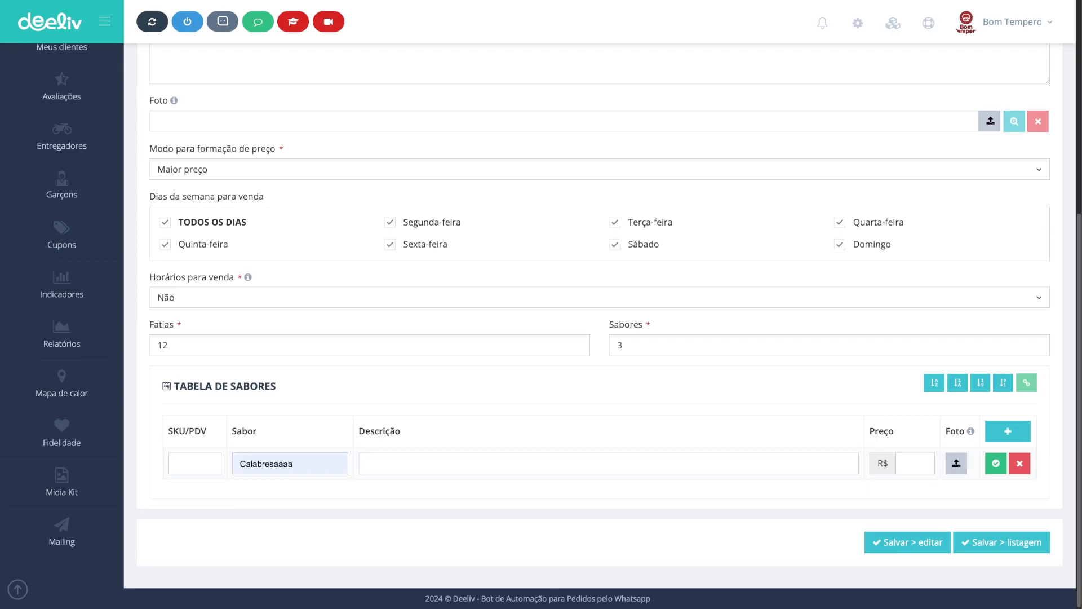
{"action": "key", "text": "Return"}
{"action": "left_click", "coordinate": [367, 464]}
{"action": "left_click", "coordinate": [904, 463]}
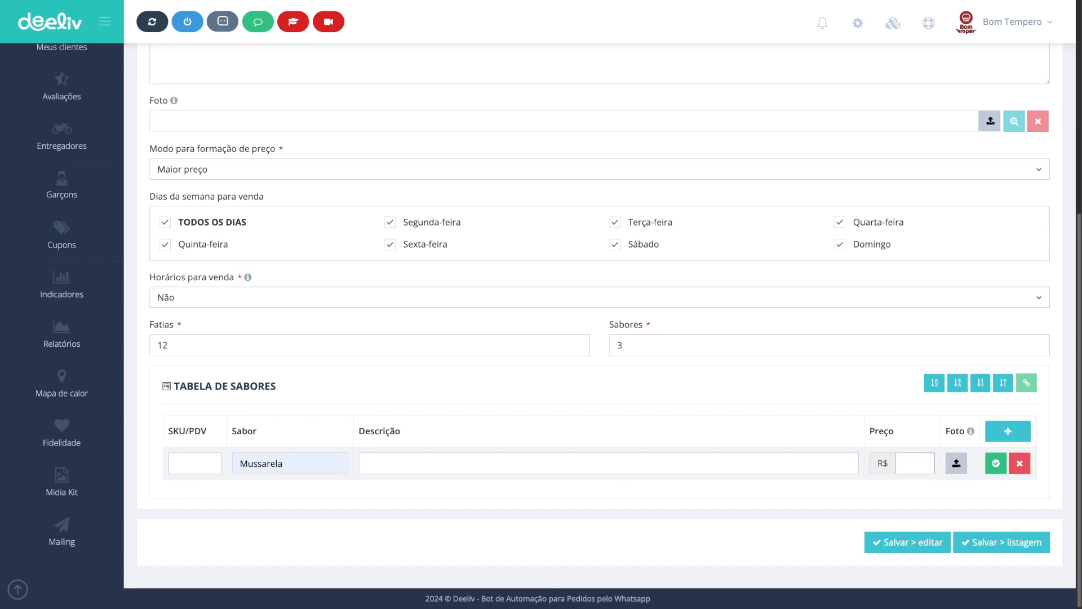
{"action": "type", "text": "100"}
{"action": "left_click", "coordinate": [907, 542]}
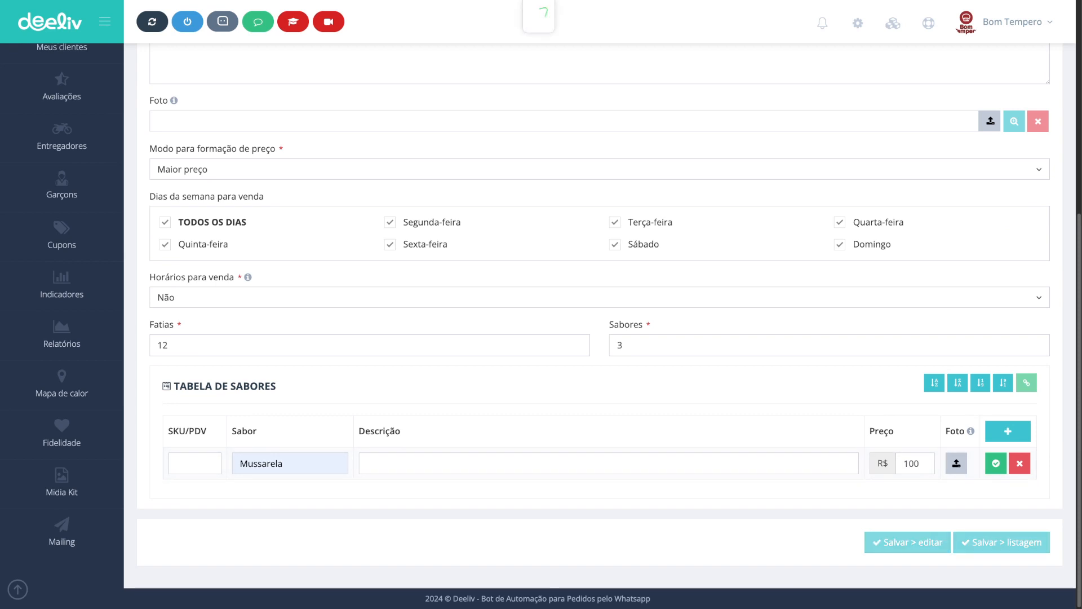
{"action": "left_click", "coordinate": [527, 276]}
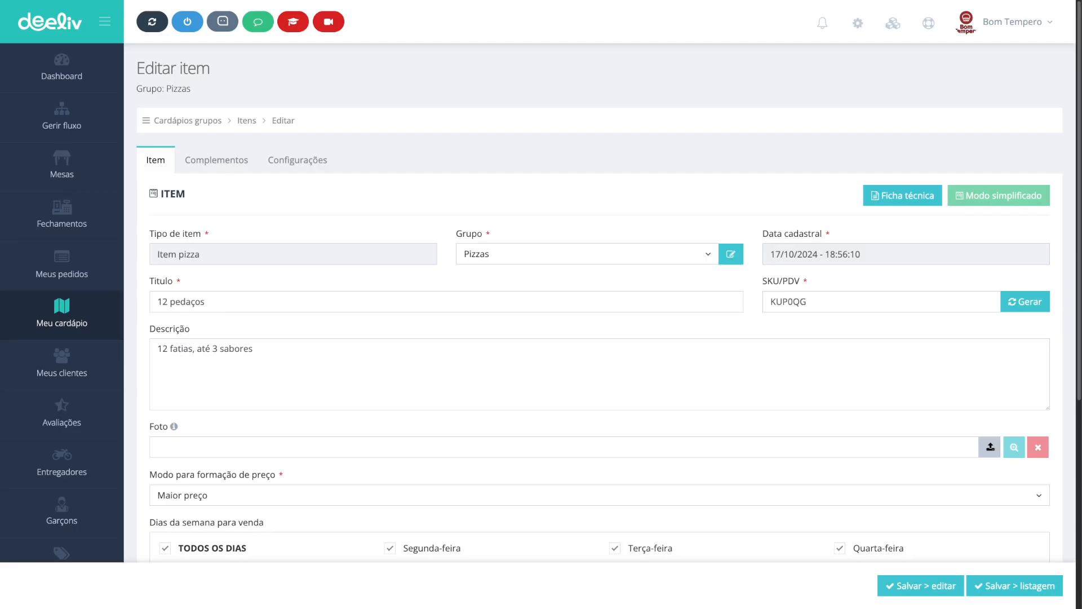
Step: Open the Mussarela flavor's technical sheet and add four supply rows
{"action": "scroll", "coordinate": [599, 316], "scroll_direction": "down", "scroll_amount": 6}
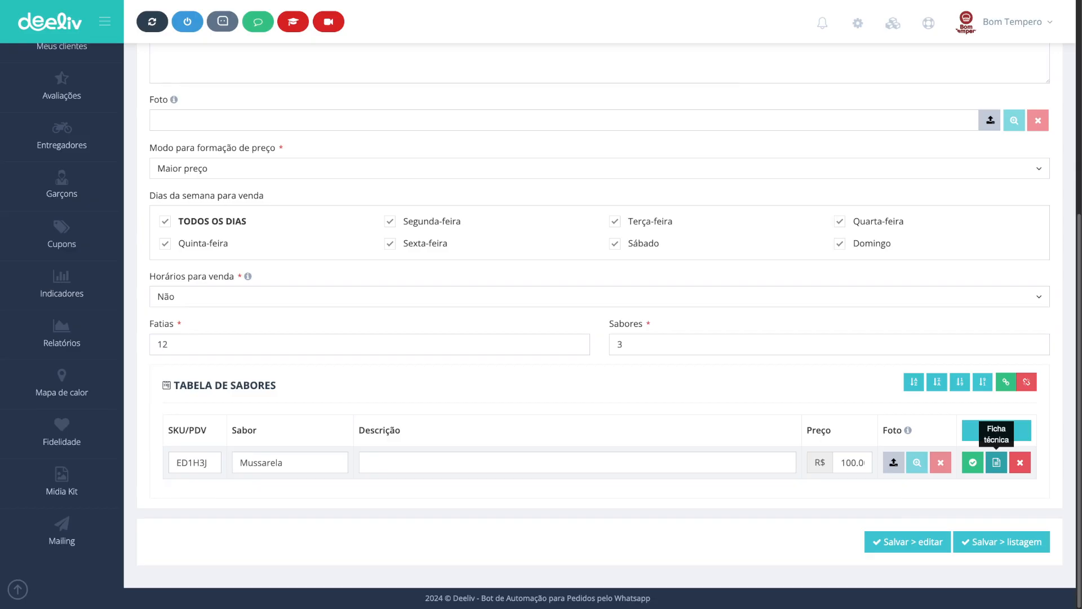
{"action": "left_click", "coordinate": [996, 462]}
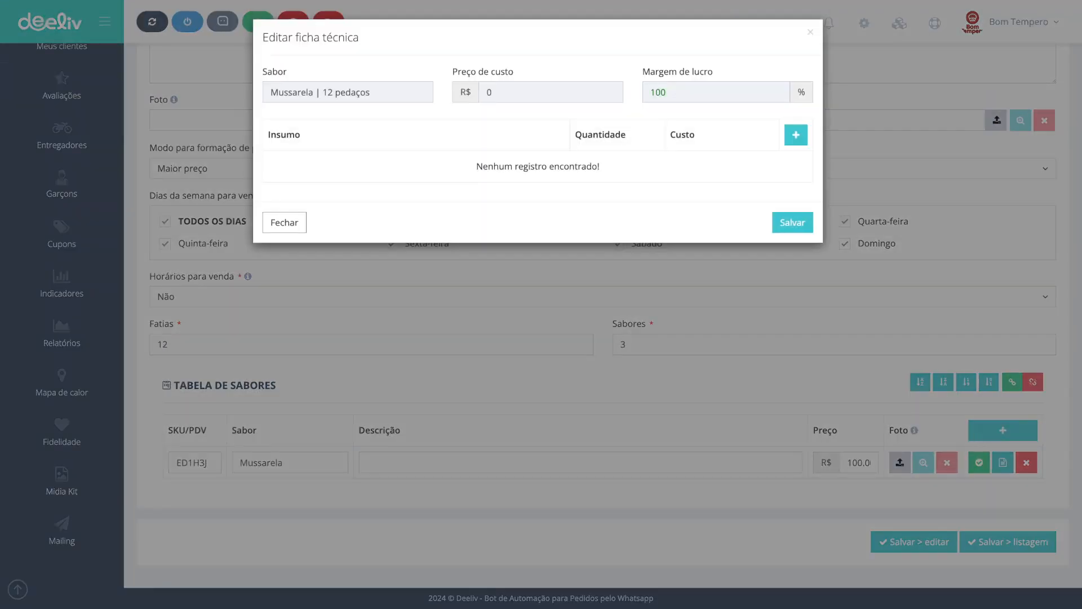
{"action": "double_click", "coordinate": [292, 92]}
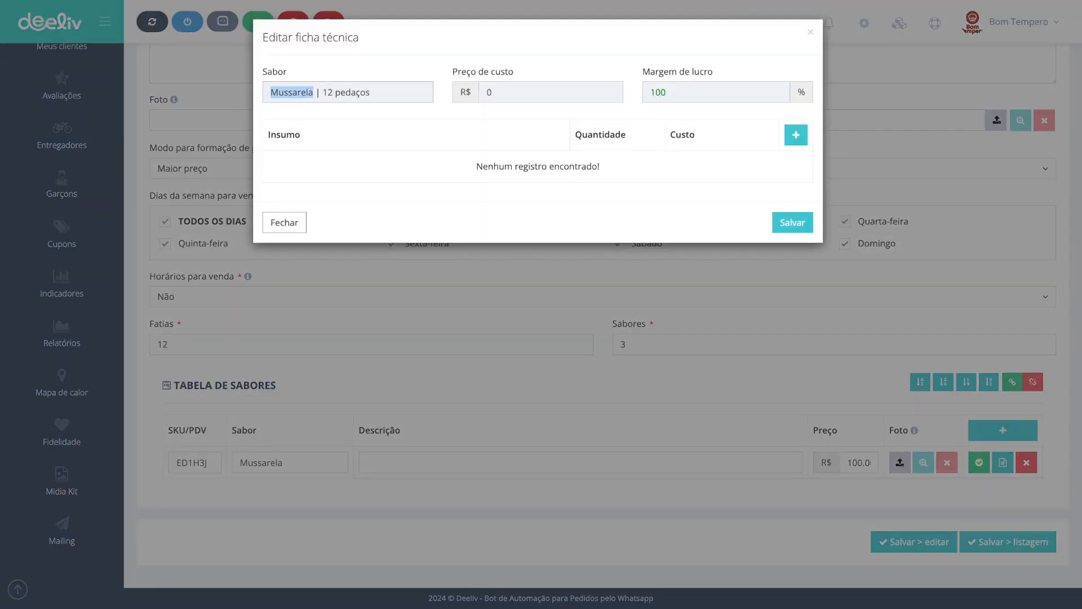
{"action": "left_click_drag", "start_coordinate": [322, 92], "coordinate": [372, 93]}
{"action": "key", "text": "Tab"}
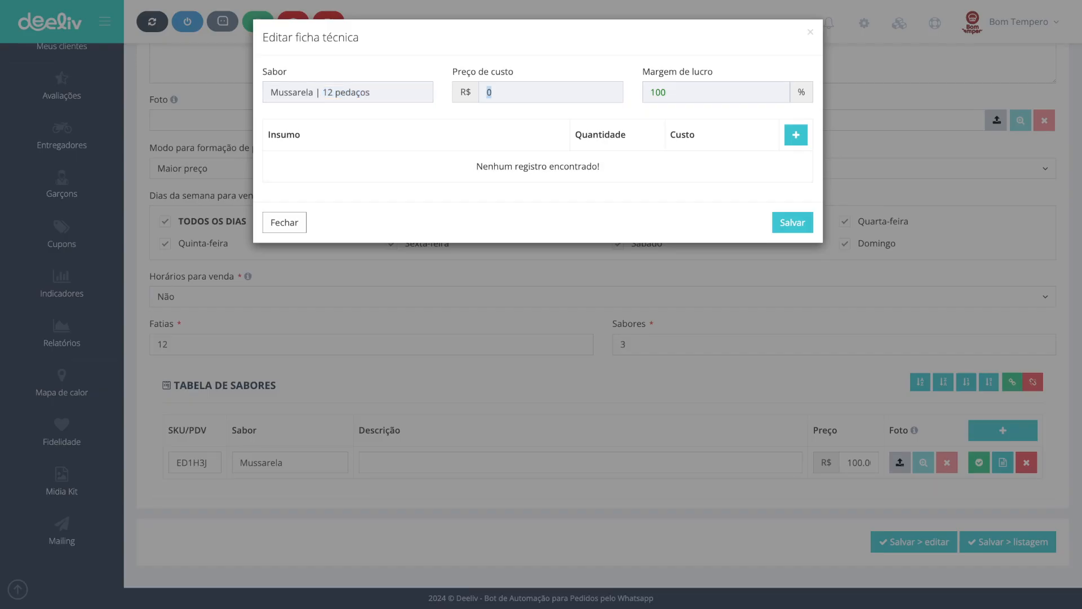
{"action": "key", "text": "Tab"}
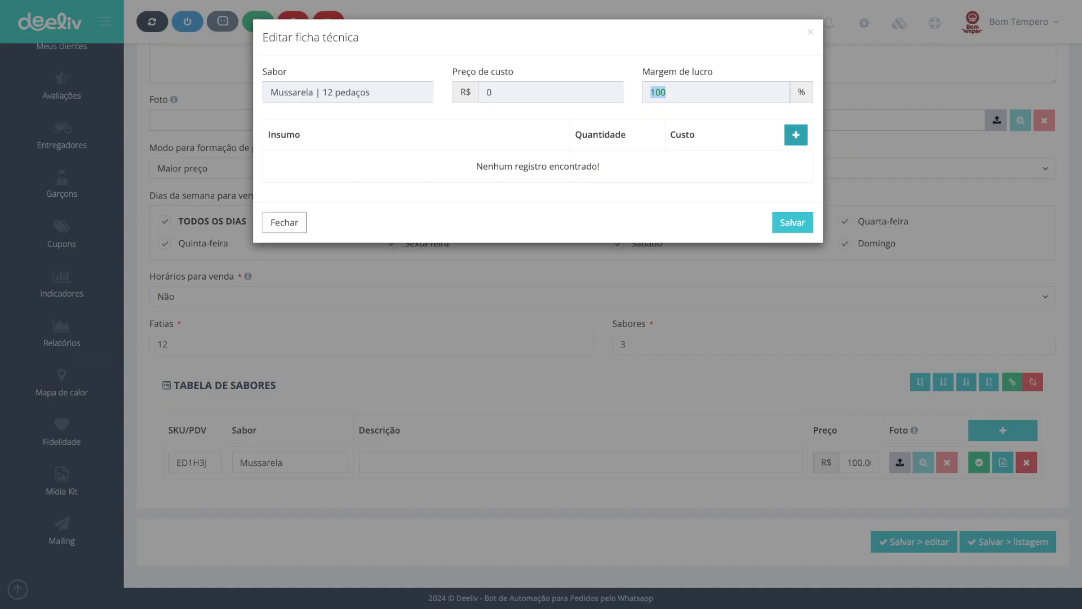
{"action": "left_click", "coordinate": [796, 134]}
{"action": "left_click", "coordinate": [796, 134]}
{"action": "left_click", "coordinate": [796, 134]}
{"action": "left_click", "coordinate": [796, 135]}
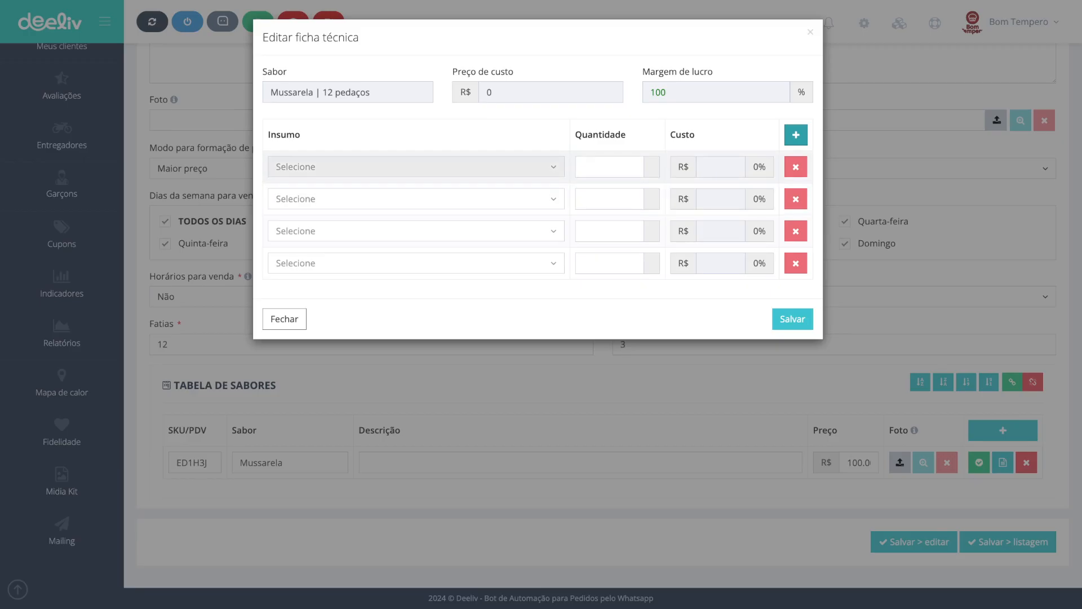
Step: Set the first supply row to Azeitona with a quantity of 0.050 KG
{"action": "left_click", "coordinate": [415, 166]}
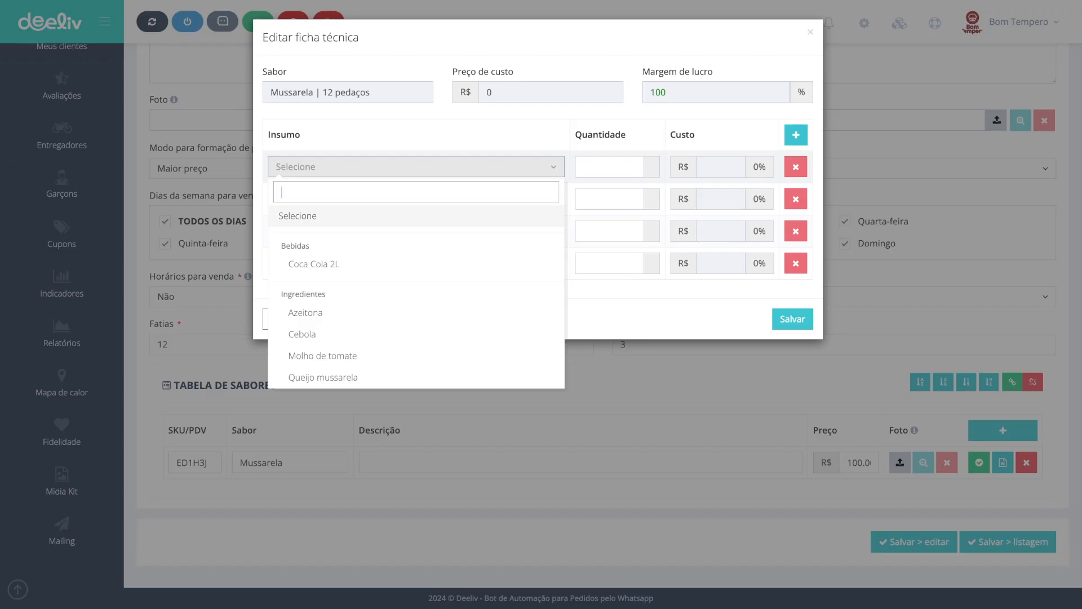
{"action": "left_click", "coordinate": [305, 312]}
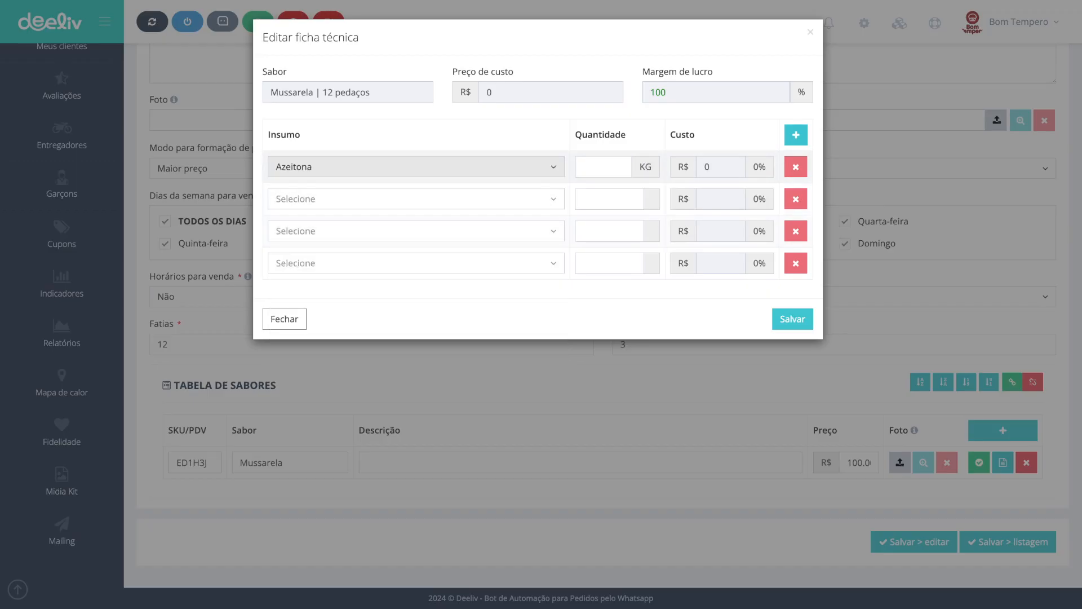
{"action": "left_click", "coordinate": [603, 167]}
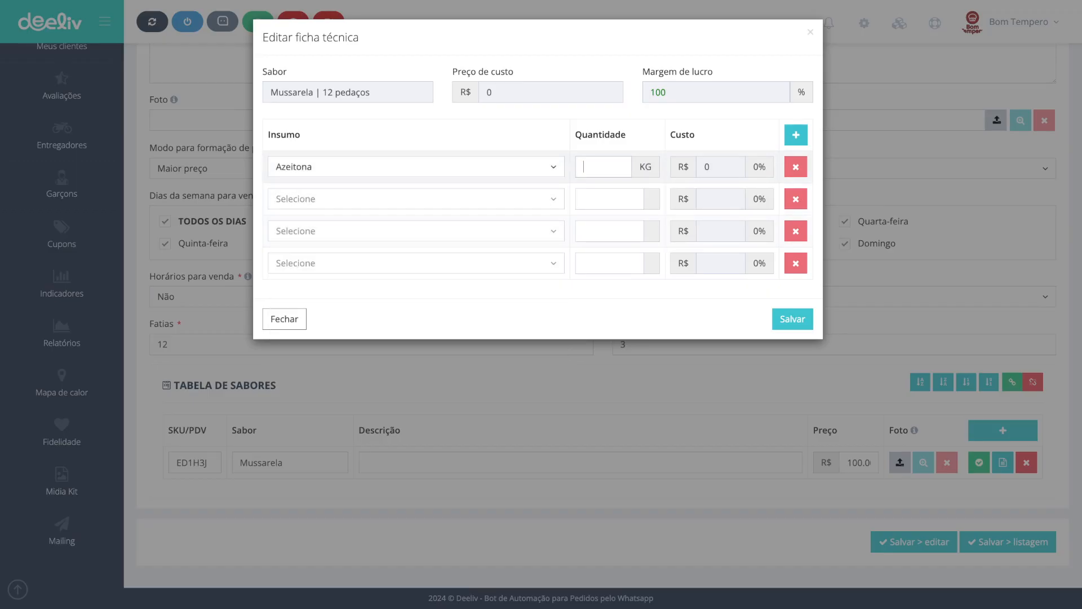
{"action": "type", "text": "0.03"}
{"action": "key", "text": "BackSpace"}
{"action": "key", "text": "BackSpace"}
{"action": "key", "text": "BackSpace"}
{"action": "type", "text": ".050"}
{"action": "key", "text": "shift+Left"}
{"action": "key", "text": "shift+Left"}
{"action": "key", "text": "shift+Left"}
{"action": "key", "text": "shift+Left"}
{"action": "key", "text": "shift+Left"}
{"action": "key", "text": "Tab"}
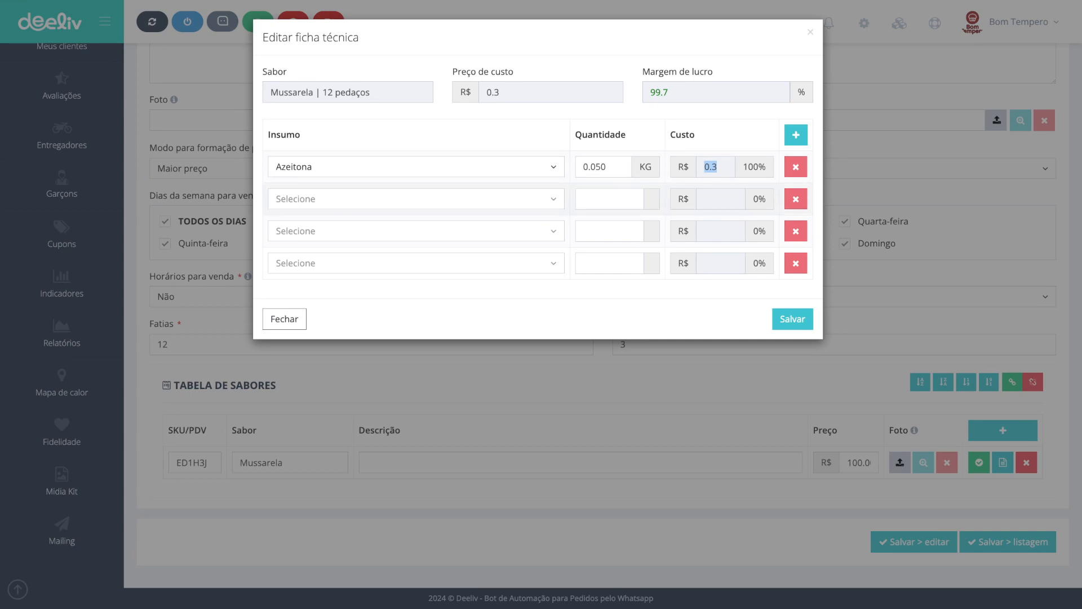
Step: Assign Cebola, Molho de tomate and Queijo mussarela to the remaining supply rows
{"action": "left_click", "coordinate": [416, 198]}
{"action": "left_click", "coordinate": [302, 365]}
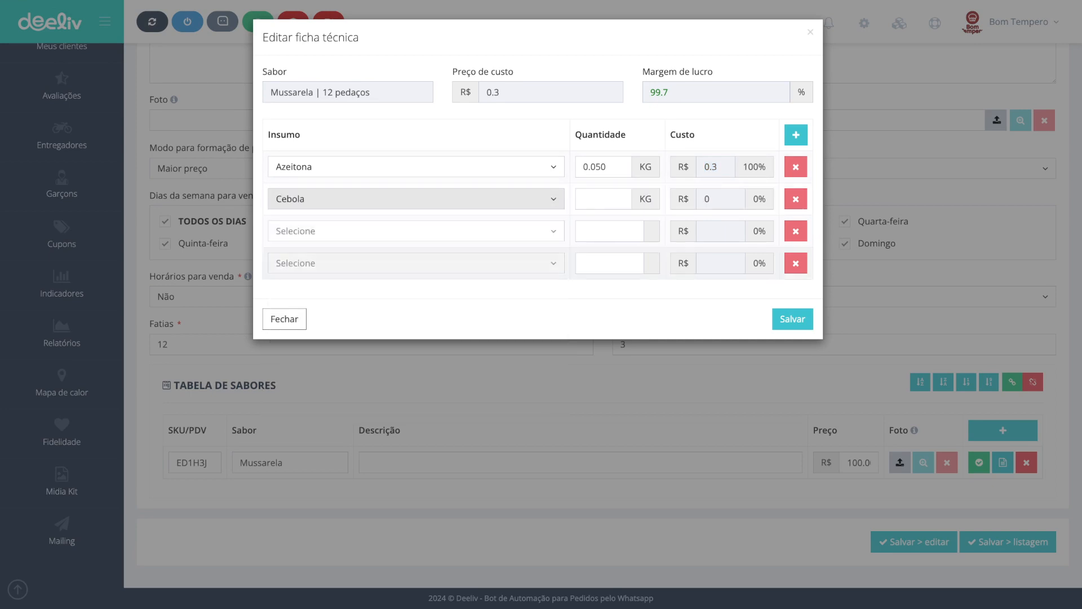
{"action": "left_click", "coordinate": [416, 231]}
{"action": "left_click", "coordinate": [322, 420]}
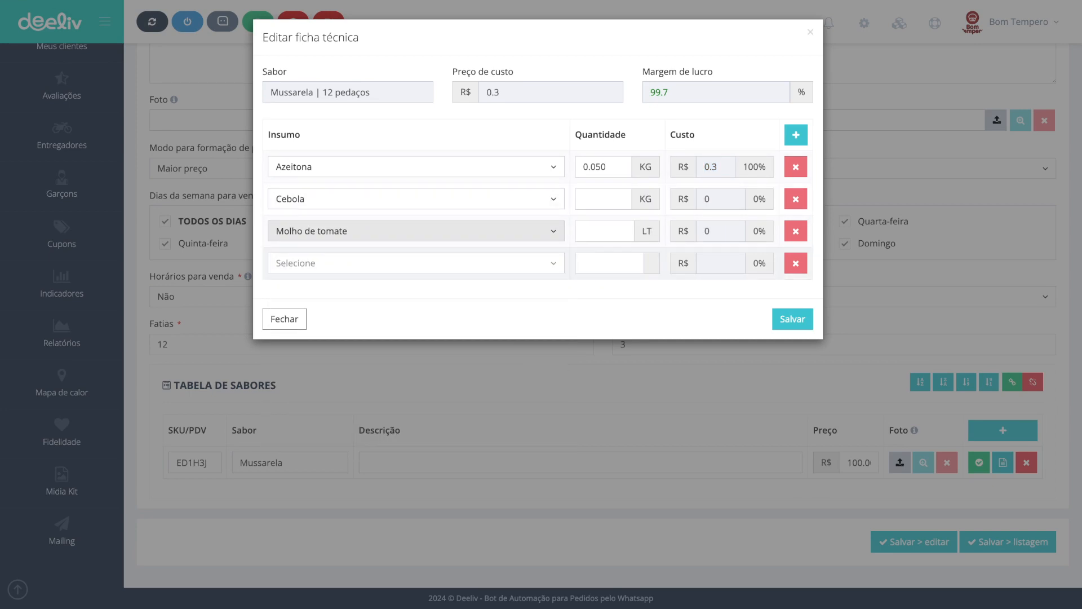
{"action": "left_click", "coordinate": [416, 263]}
{"action": "type", "text": "queiko"}
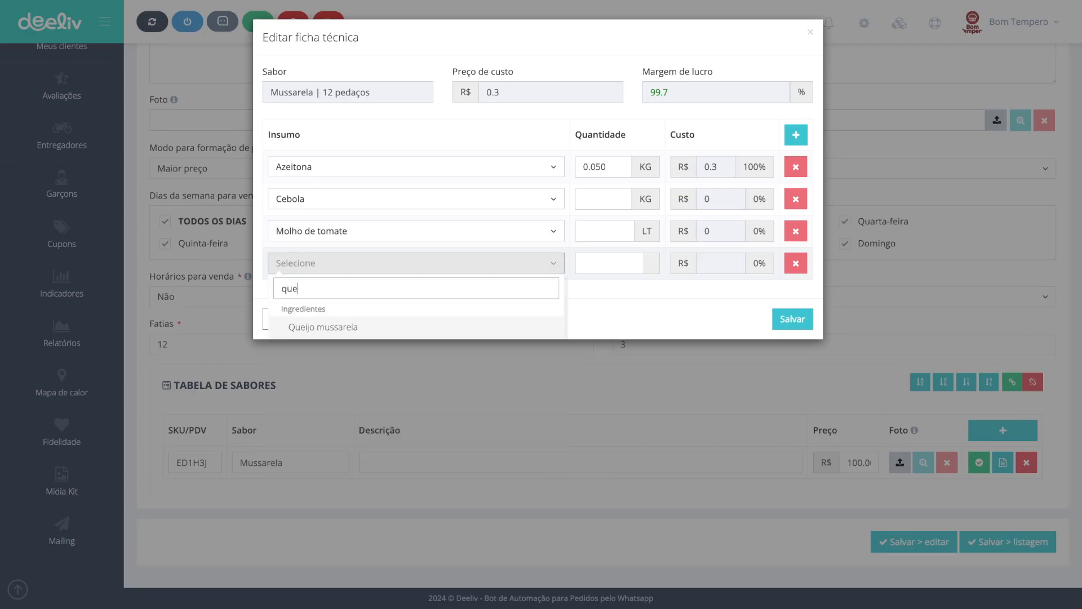
{"action": "key", "text": "BackSpace"}
{"action": "key", "text": "BackSpace"}
{"action": "key", "text": "Return"}
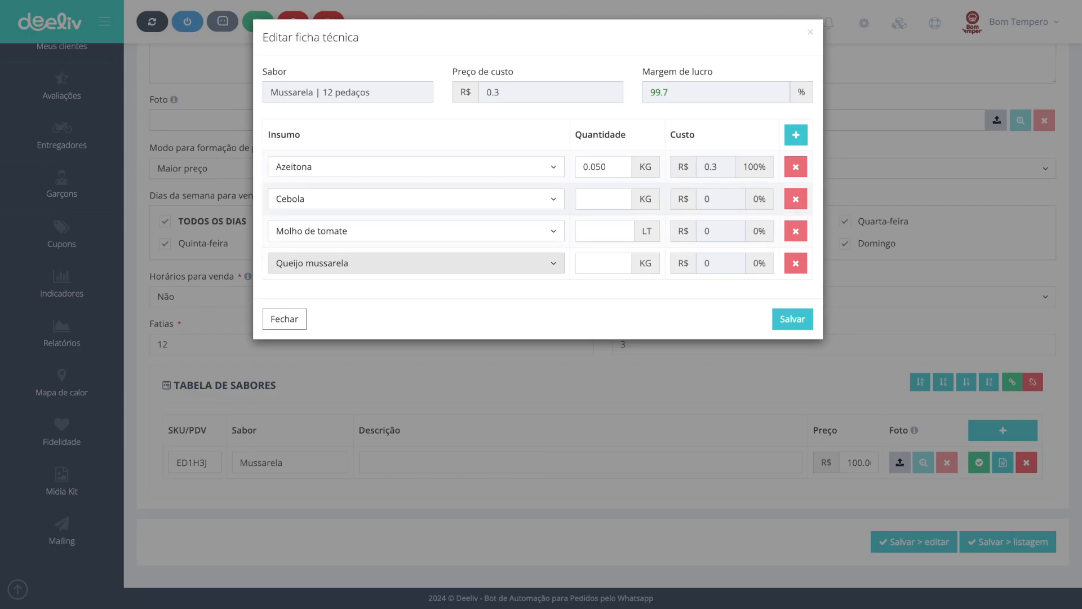
Step: Set quantities of 0.100 KG for Cebola, 0.100 LT for Molho de tomate and 0.200 KG for Queijo mussarela
{"action": "left_click", "coordinate": [602, 199]}
{"action": "type", "text": "0.100"}
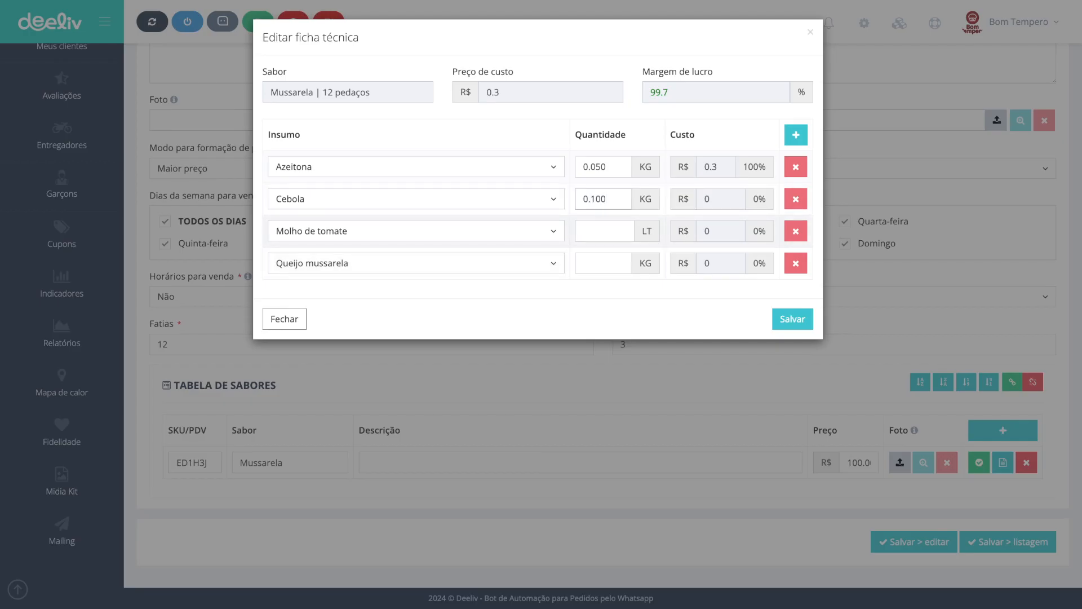
{"action": "left_click", "coordinate": [604, 231]}
{"action": "double_click", "coordinate": [647, 231]}
{"action": "left_click", "coordinate": [604, 231]}
{"action": "type", "text": "0.1000.200"}
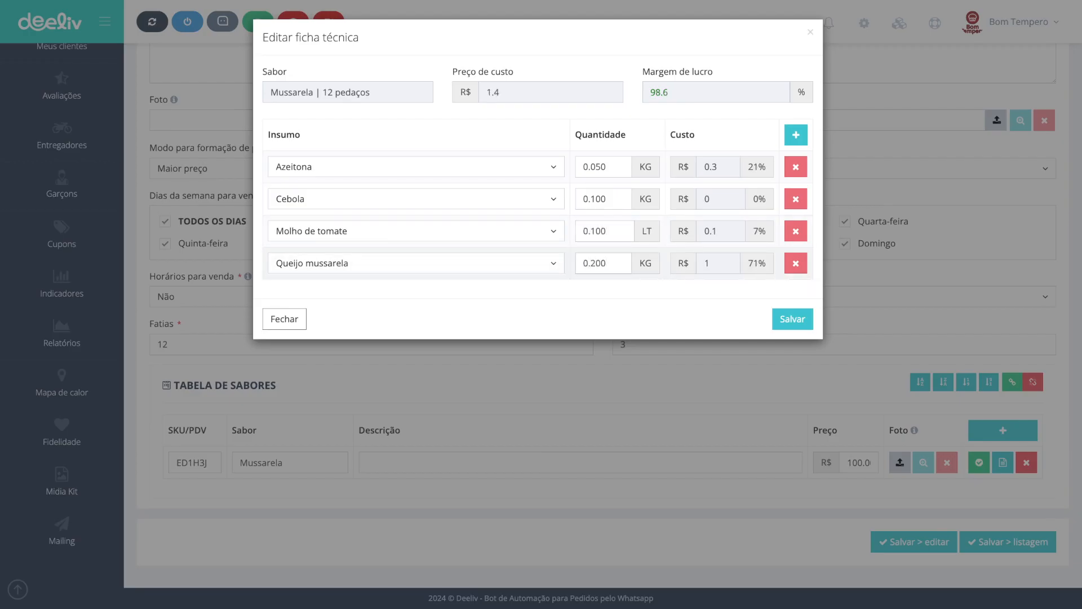
Step: Review the computed supply costs, cost price and profit margin of the technical sheet
{"action": "double_click", "coordinate": [708, 264]}
{"action": "double_click", "coordinate": [711, 231]}
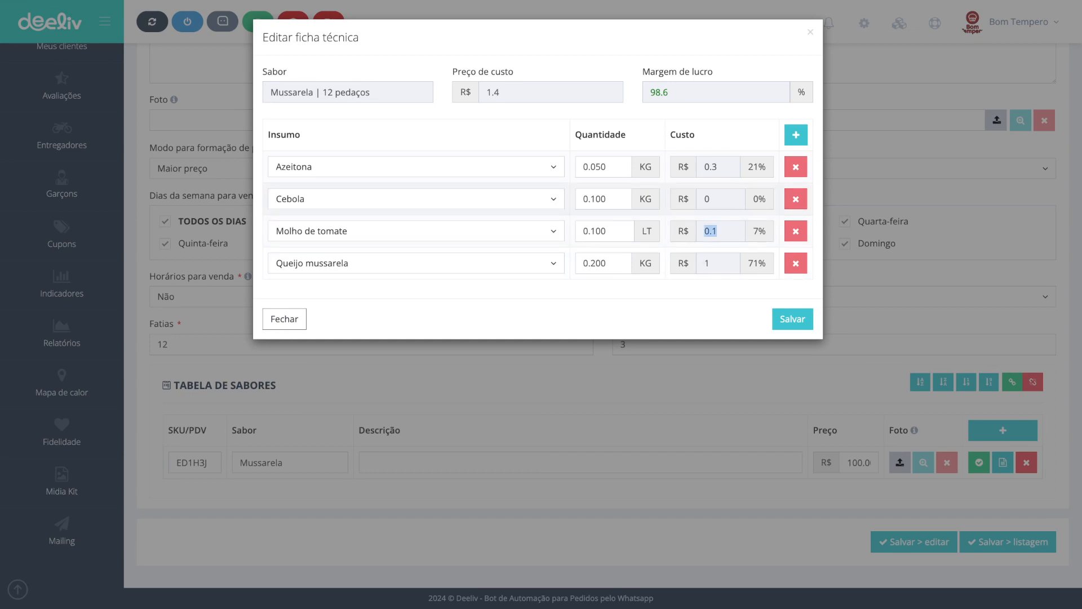
{"action": "double_click", "coordinate": [708, 199]}
{"action": "left_click_drag", "start_coordinate": [718, 167], "coordinate": [703, 167]}
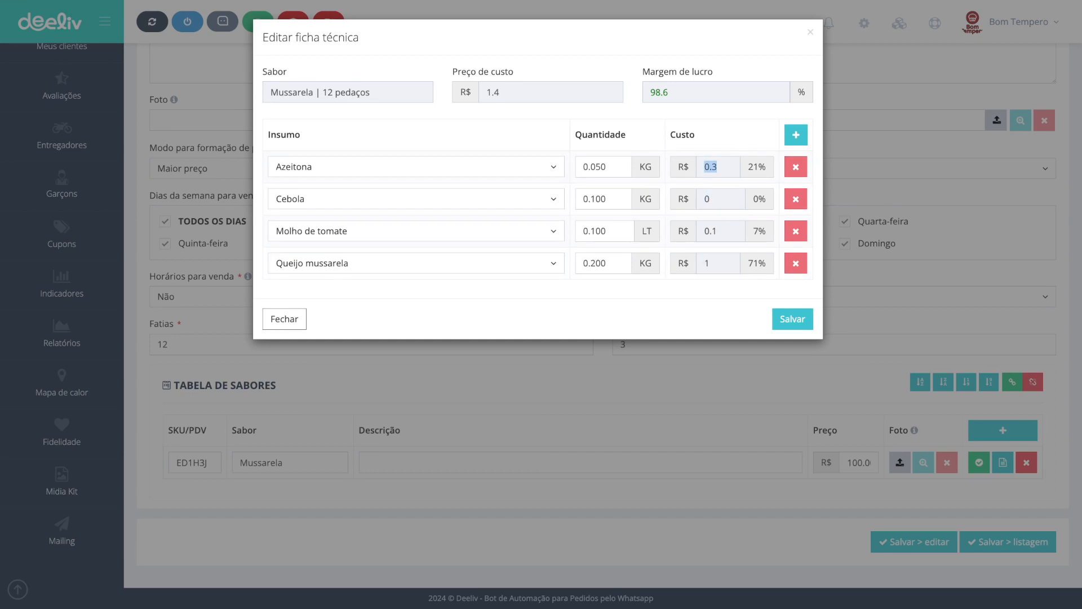
{"action": "left_click_drag", "start_coordinate": [501, 92], "coordinate": [486, 93]}
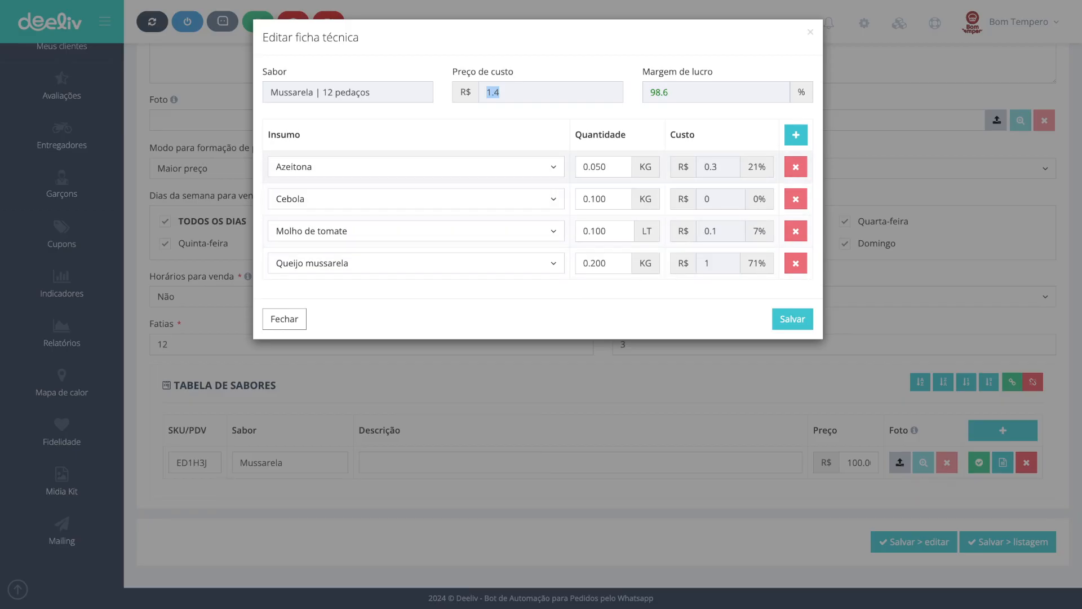
{"action": "left_click_drag", "start_coordinate": [661, 92], "coordinate": [656, 92]}
{"action": "left_click", "coordinate": [669, 93]}
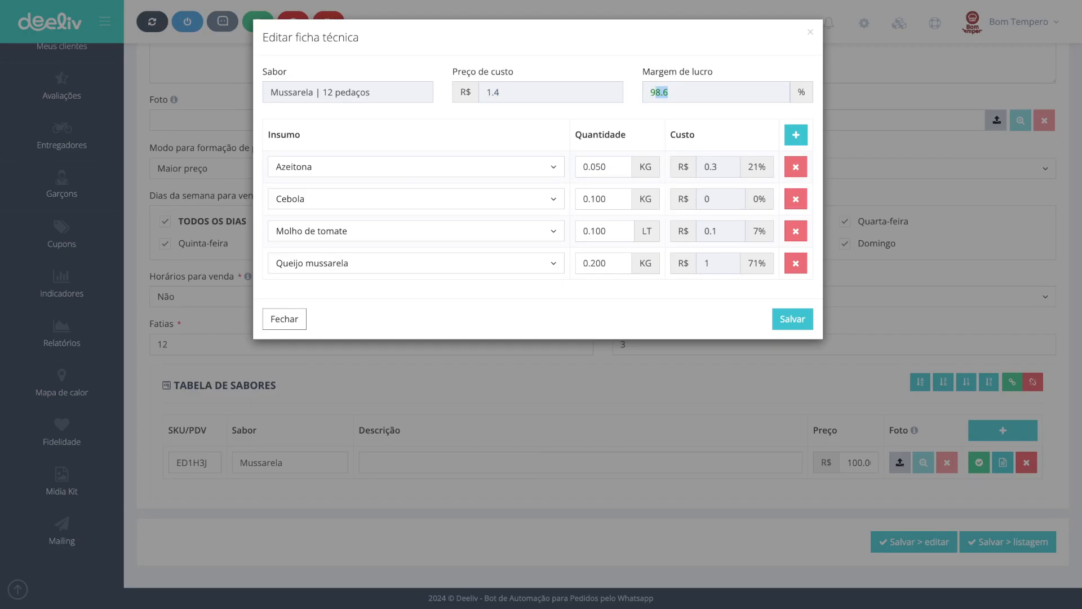
{"action": "left_click", "coordinate": [669, 93]}
Step: Save the technical sheet and dismiss the confirmation
{"action": "left_click", "coordinate": [792, 318]}
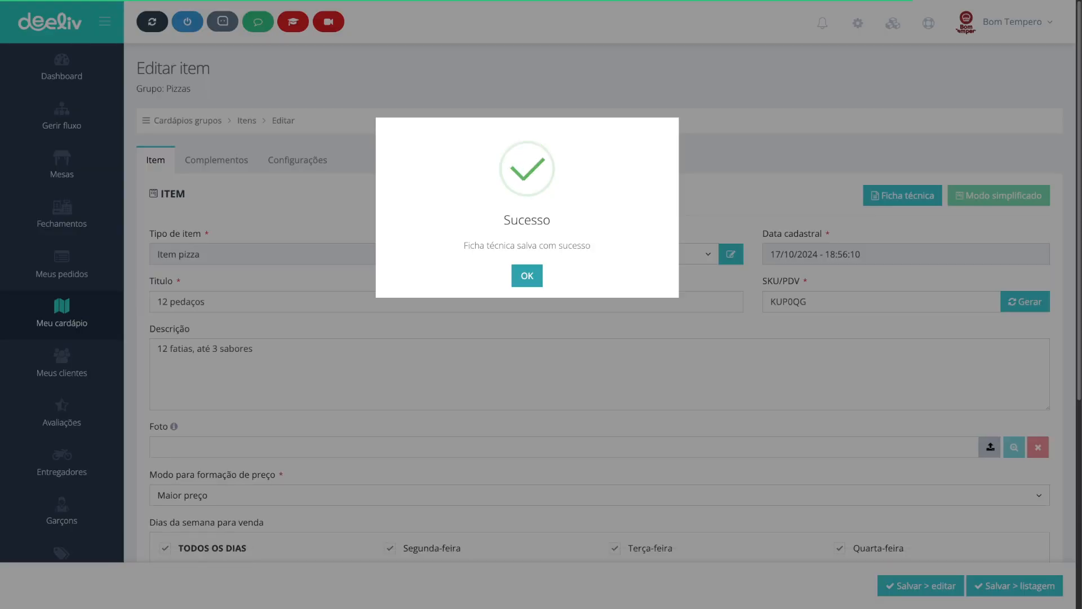
{"action": "left_click", "coordinate": [527, 275]}
{"action": "scroll", "coordinate": [527, 276], "scroll_direction": "down", "scroll_amount": 6}
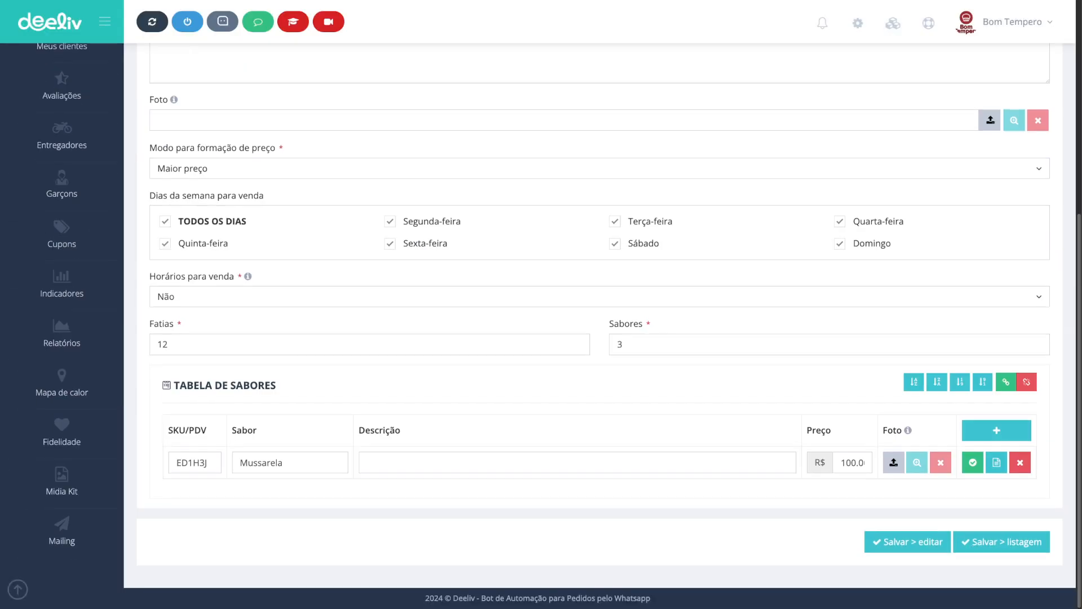
Step: In the digital menu, add a 12 pedaços pizza with 1 sabor, Mussarela flavour and Nenhuma border to the cart
{"action": "scroll", "coordinate": [541, 316], "scroll_direction": "up", "scroll_amount": 6}
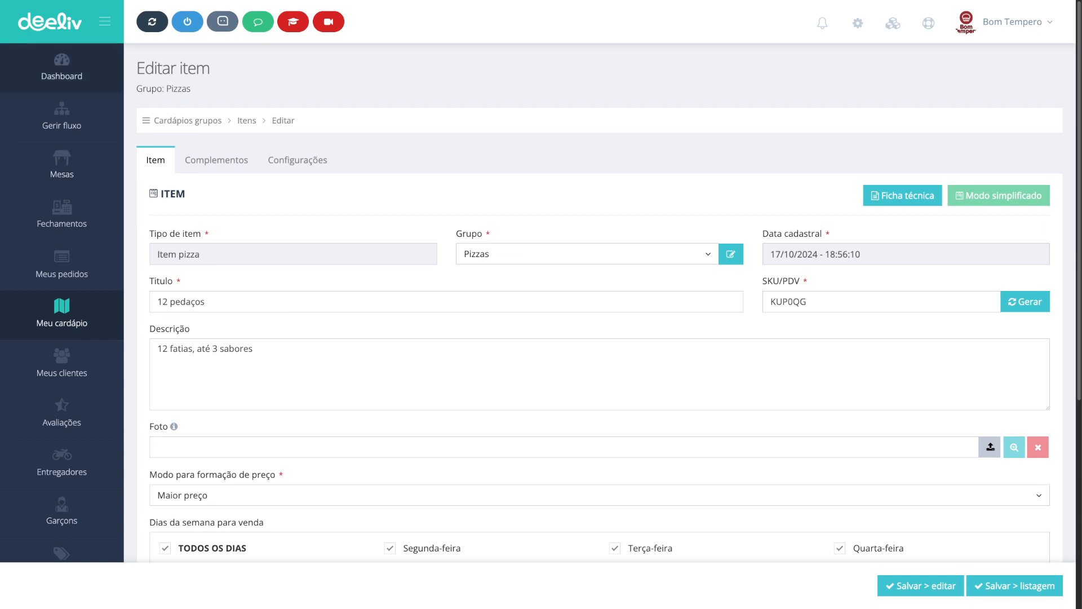
{"action": "left_click", "coordinate": [61, 68]}
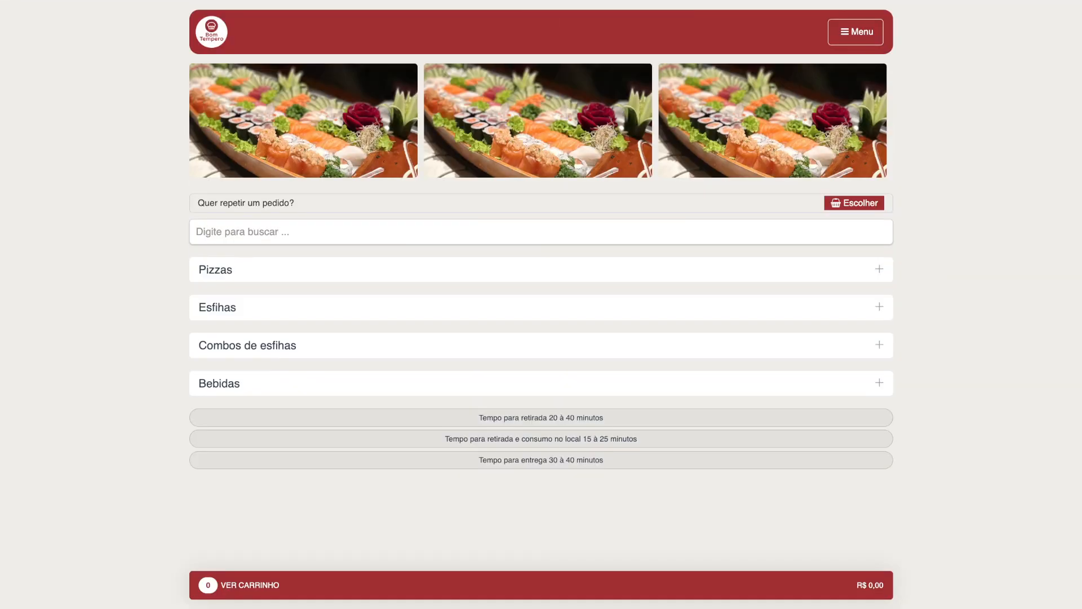
{"action": "left_click", "coordinate": [215, 270]}
{"action": "left_click", "coordinate": [298, 383]}
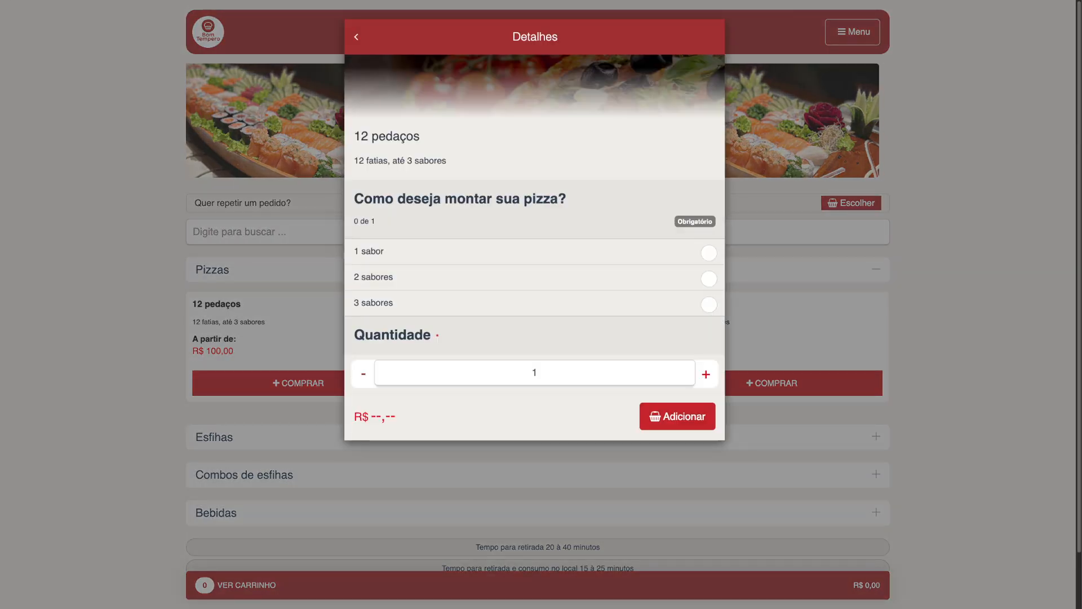
{"action": "left_click", "coordinate": [709, 253]}
{"action": "left_click", "coordinate": [708, 392]}
{"action": "scroll", "coordinate": [532, 315], "scroll_direction": "down", "scroll_amount": 2}
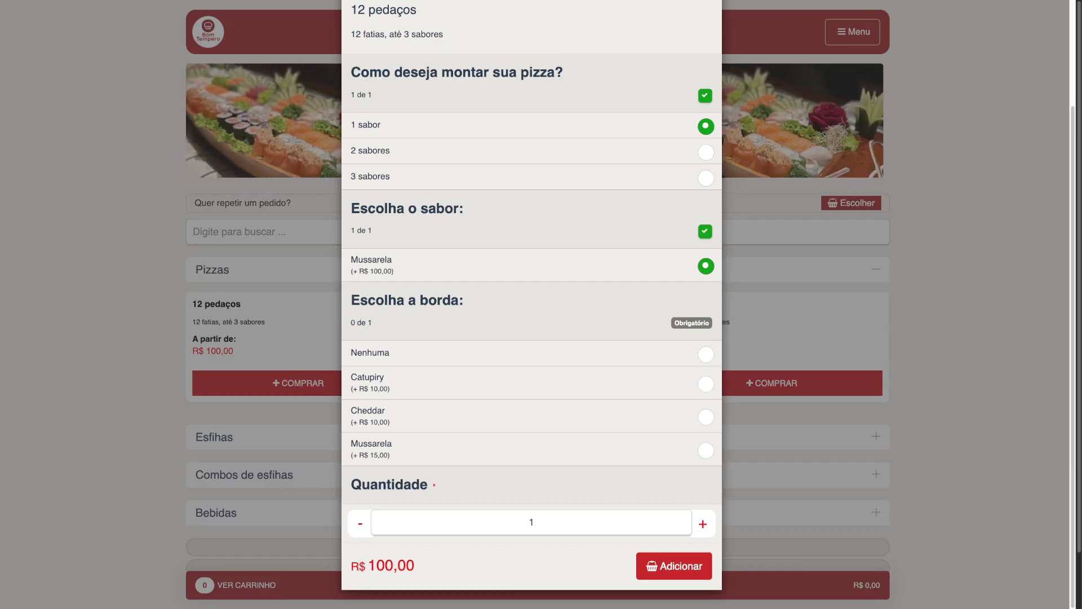
{"action": "left_click", "coordinate": [705, 354]}
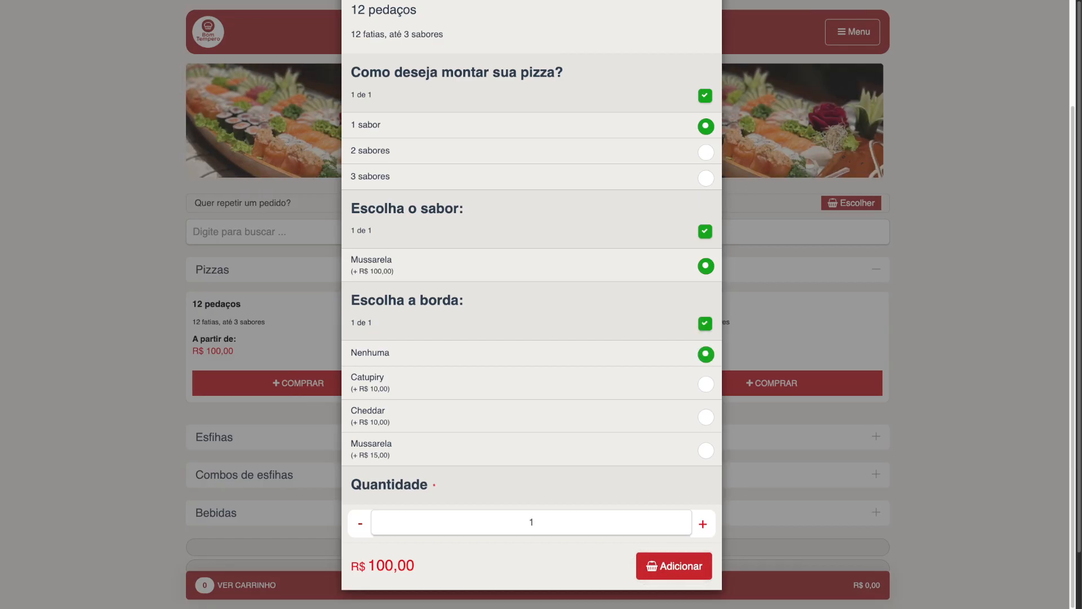
{"action": "left_click", "coordinate": [674, 566]}
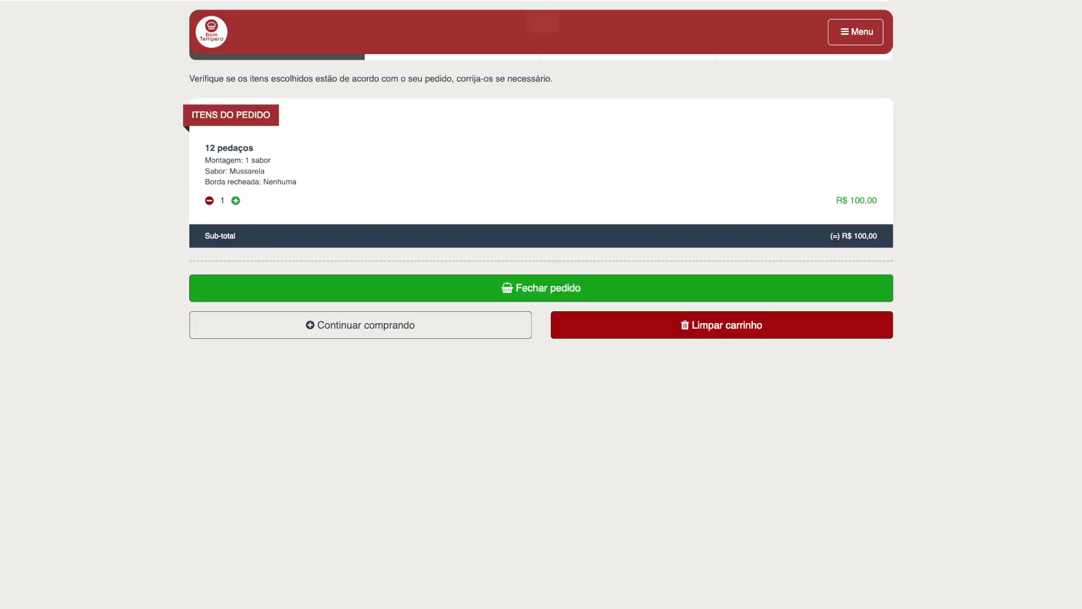
Step: Proceed to checkout and choose Retirada as delivery method with pickup at Unidade 1
{"action": "left_click", "coordinate": [541, 288]}
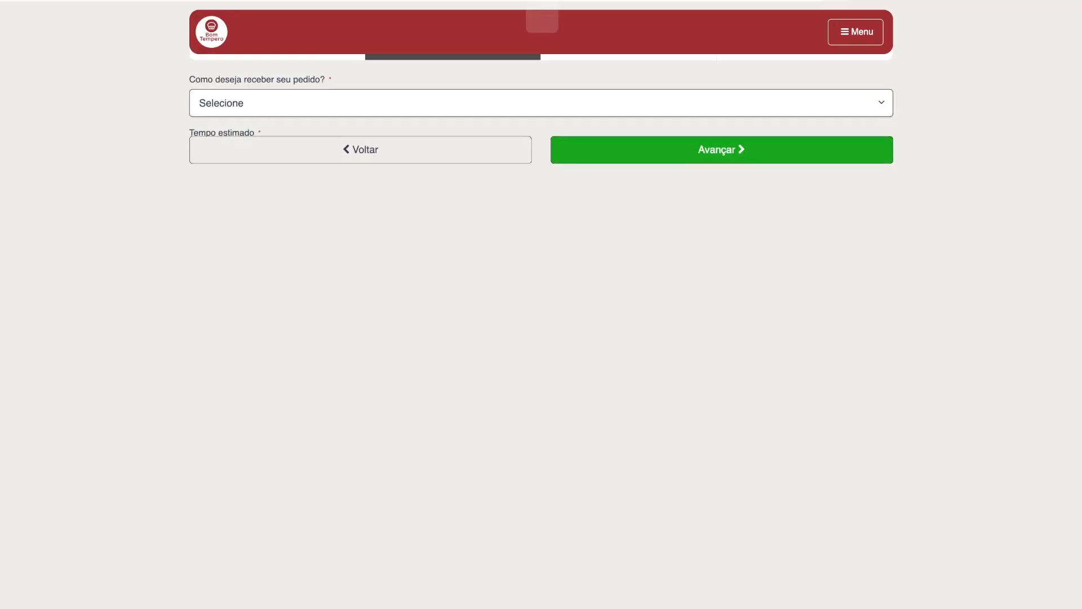
{"action": "left_click", "coordinate": [541, 103]}
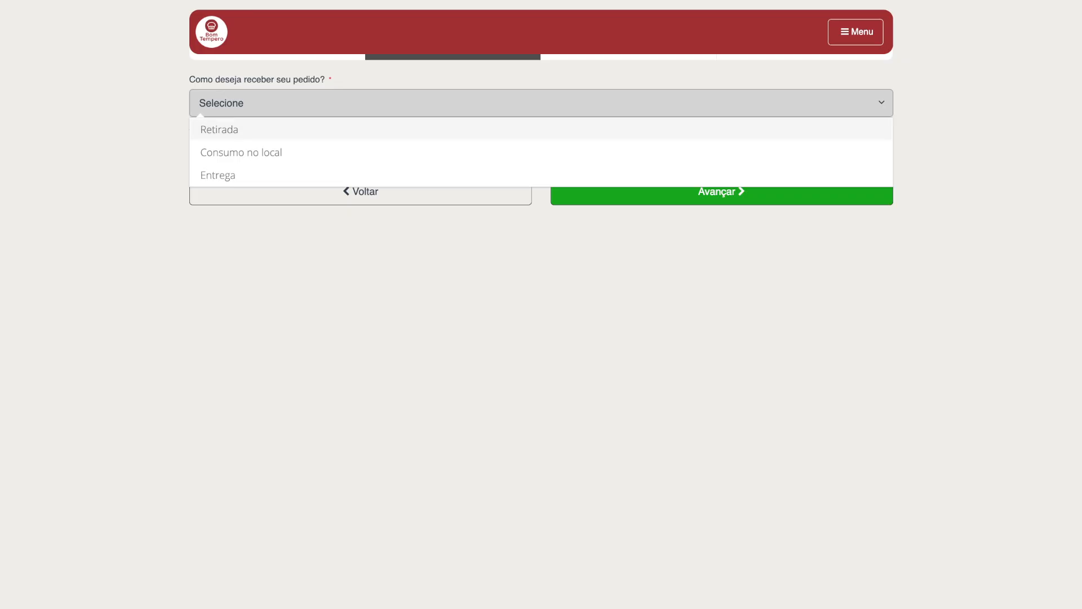
{"action": "left_click", "coordinate": [220, 130]}
{"action": "left_click", "coordinate": [541, 156]}
{"action": "left_click", "coordinate": [541, 183]}
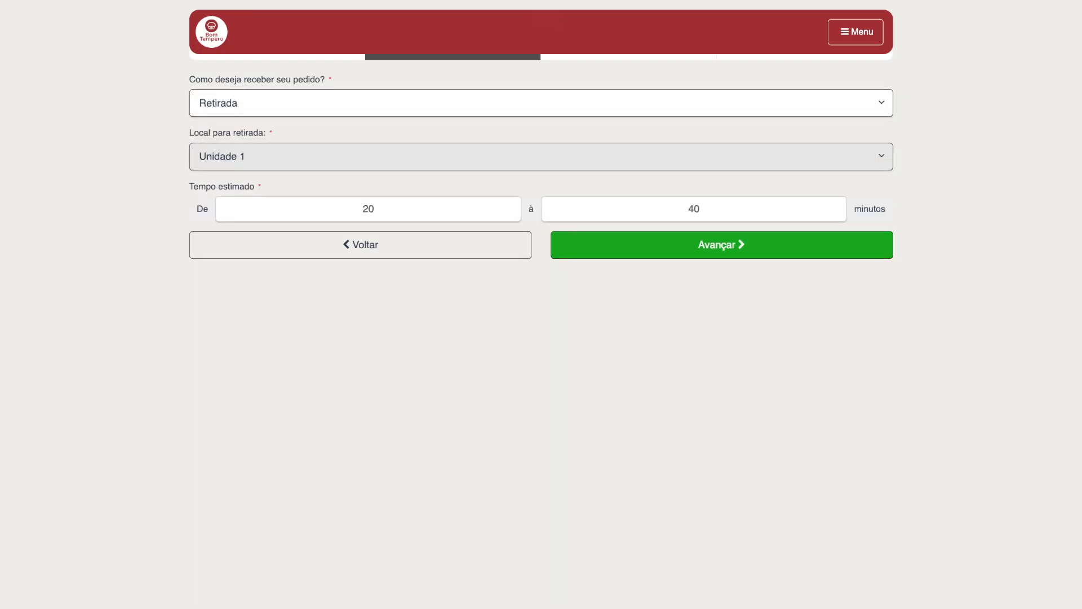
{"action": "left_click", "coordinate": [721, 245]}
Step: Choose Cartão de crédito as payment, confirm the order and dismiss the success dialog
{"action": "left_click", "coordinate": [541, 154]}
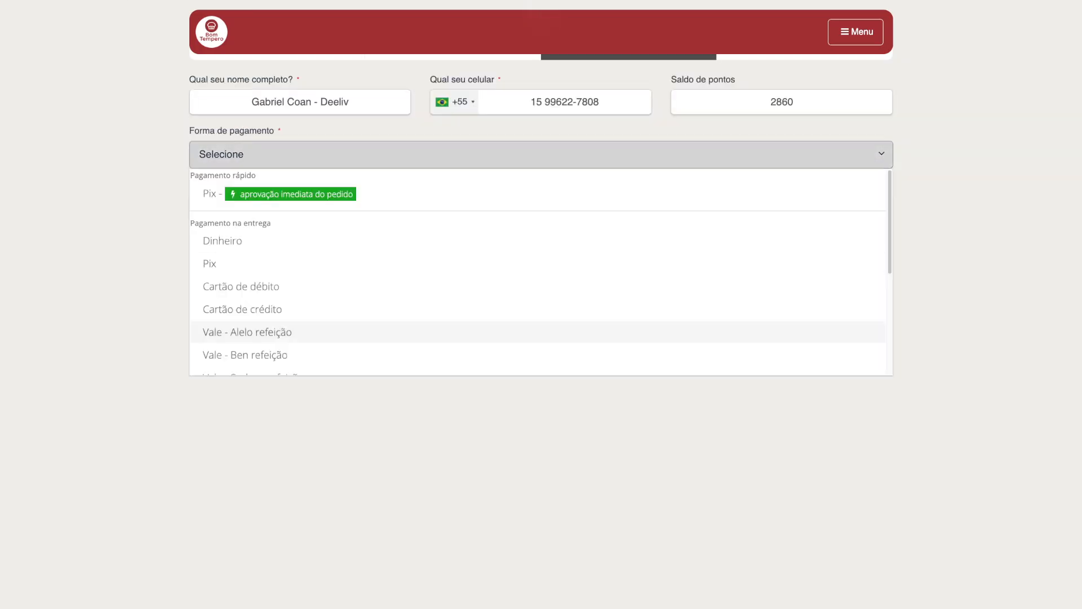
{"action": "left_click", "coordinate": [541, 308]}
{"action": "left_click", "coordinate": [722, 244]}
{"action": "scroll", "coordinate": [541, 304], "scroll_direction": "down", "scroll_amount": 3}
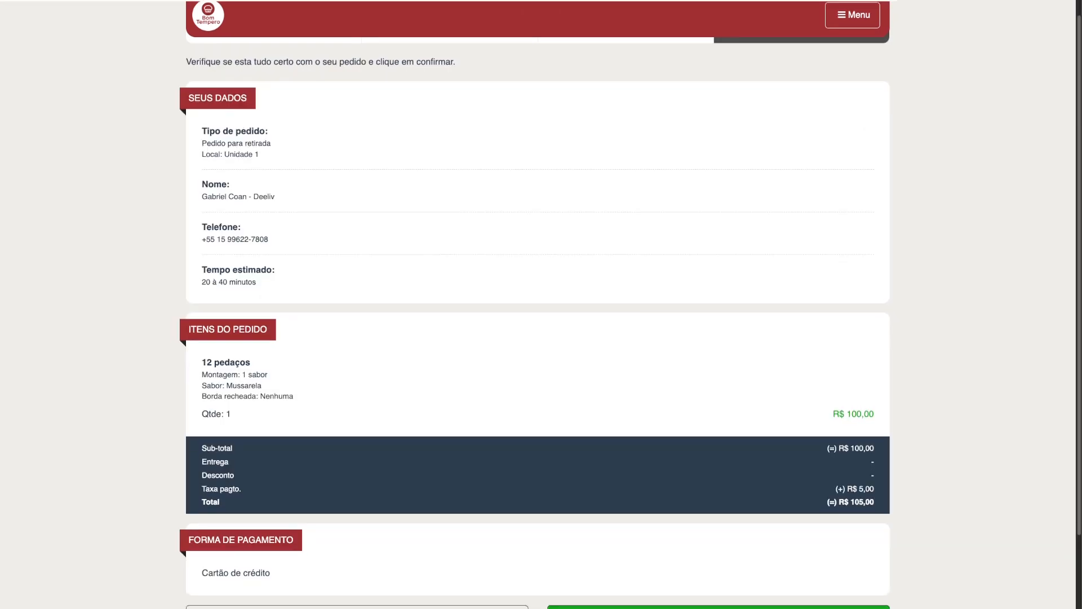
{"action": "left_click", "coordinate": [719, 533]}
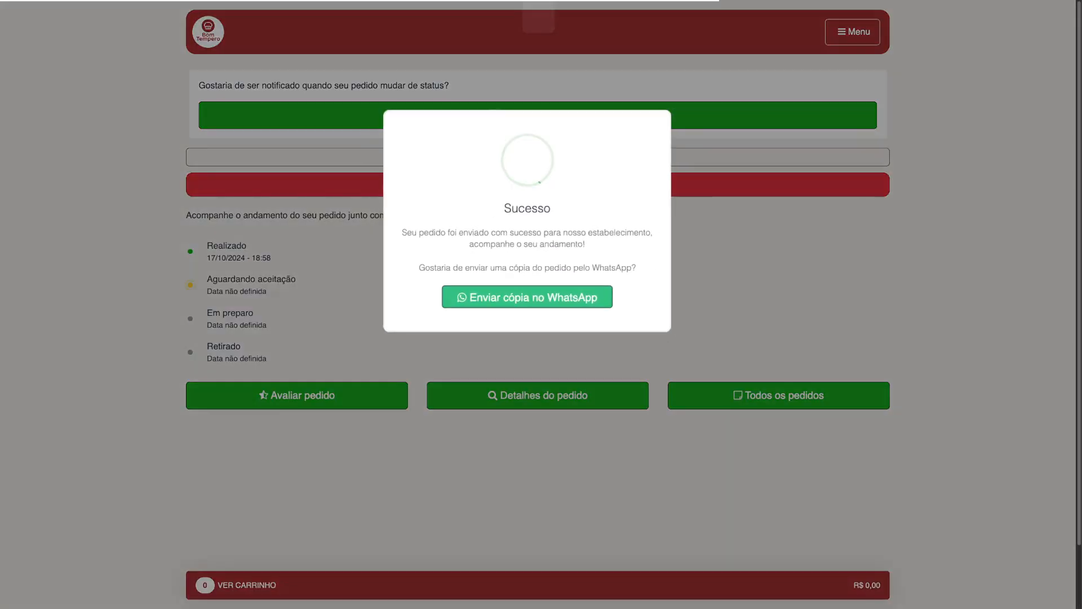
{"action": "key", "text": "Escape"}
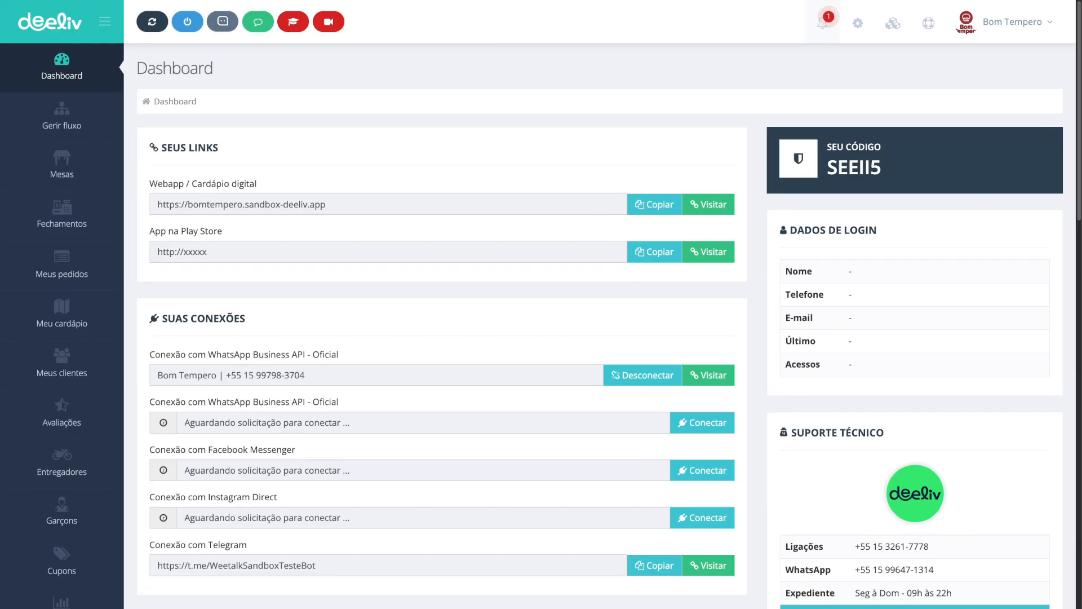
Step: Open the new order notification in the order flow panel and close the printer warning
{"action": "left_click", "coordinate": [822, 23]}
{"action": "left_click", "coordinate": [697, 89]}
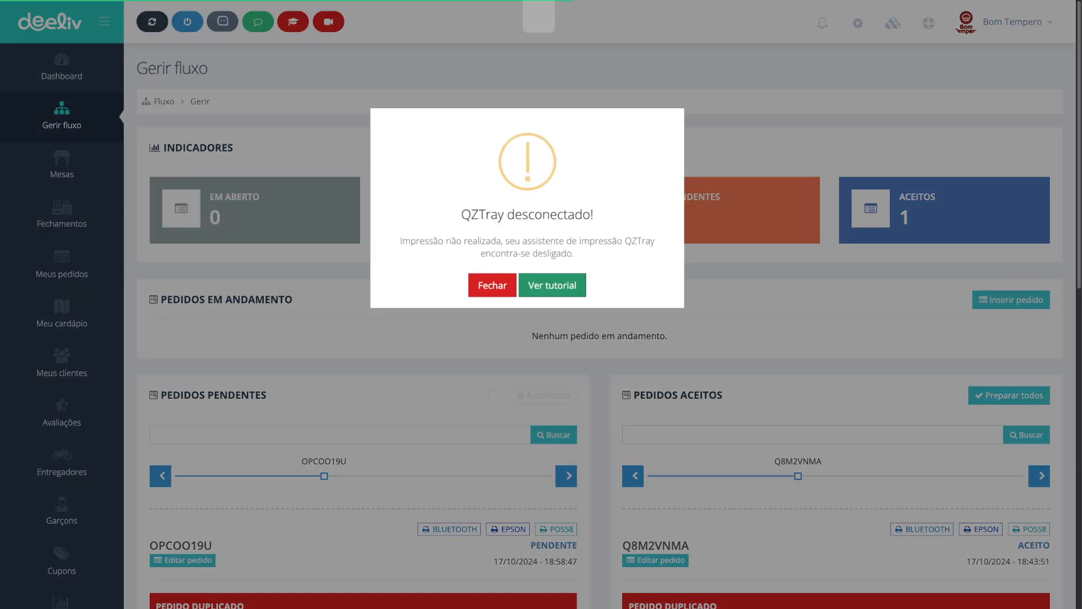
{"action": "left_click", "coordinate": [493, 283]}
{"action": "scroll", "coordinate": [600, 327], "scroll_direction": "down", "scroll_amount": 12}
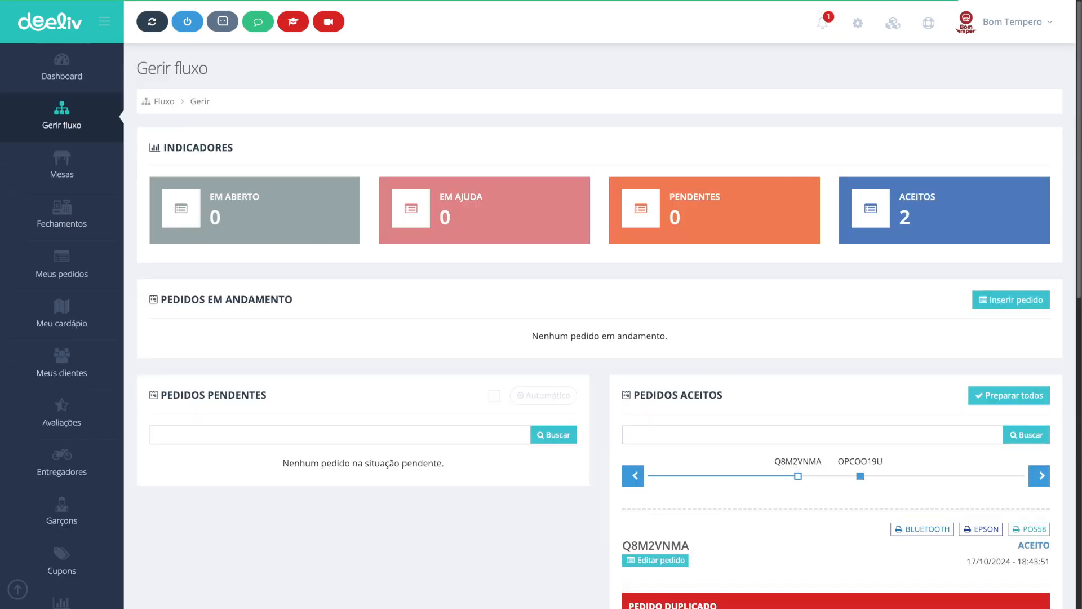
Step: Close the printer warning again and open the low-stock supplies notification in stock control
{"action": "left_click", "coordinate": [823, 23]}
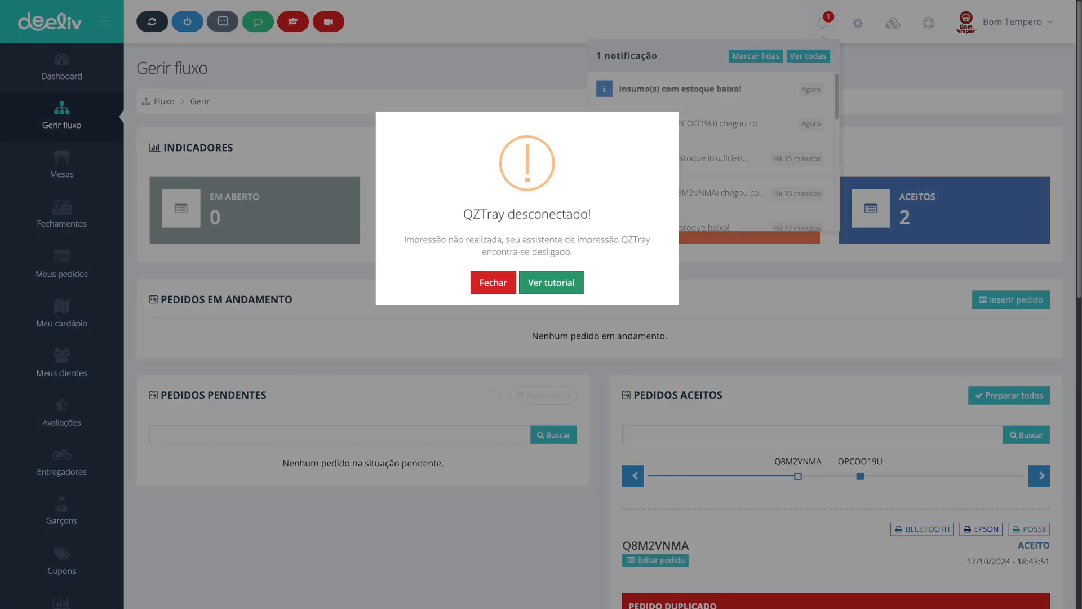
{"action": "left_click", "coordinate": [493, 282]}
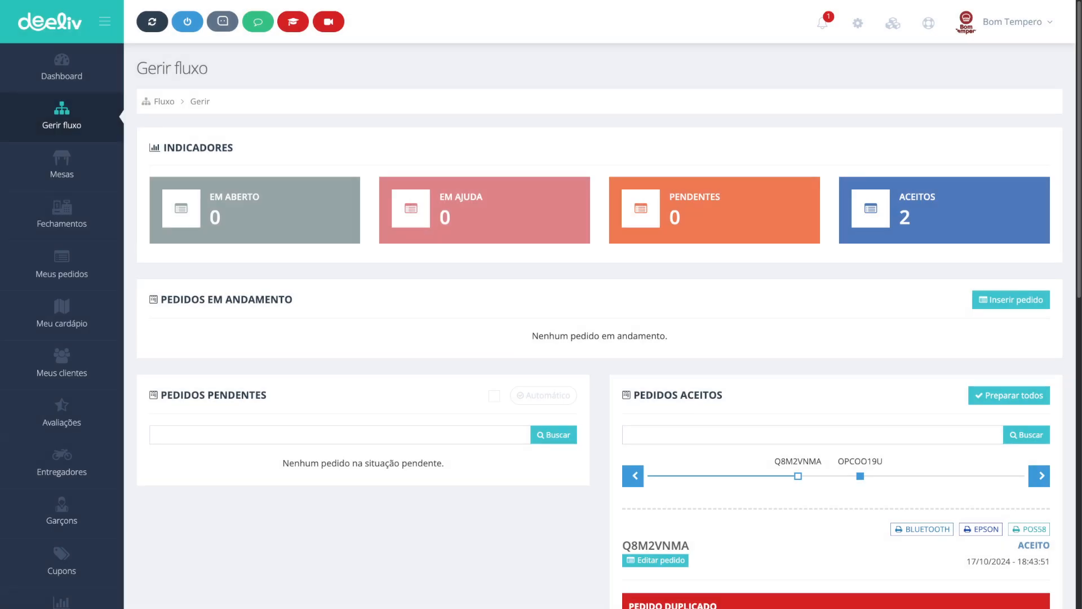
{"action": "left_click", "coordinate": [822, 23]}
{"action": "left_click", "coordinate": [688, 90]}
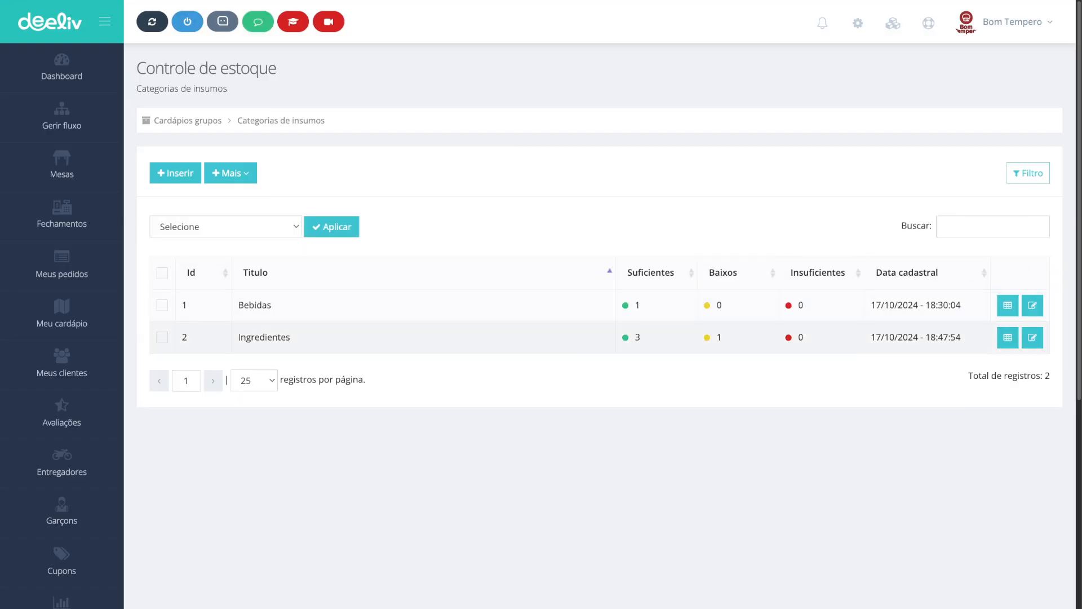
Step: Examine the Ingredientes category counts and the quantity, minimum and status of each supply in it
{"action": "left_click_drag", "start_coordinate": [291, 337], "coordinate": [239, 337]}
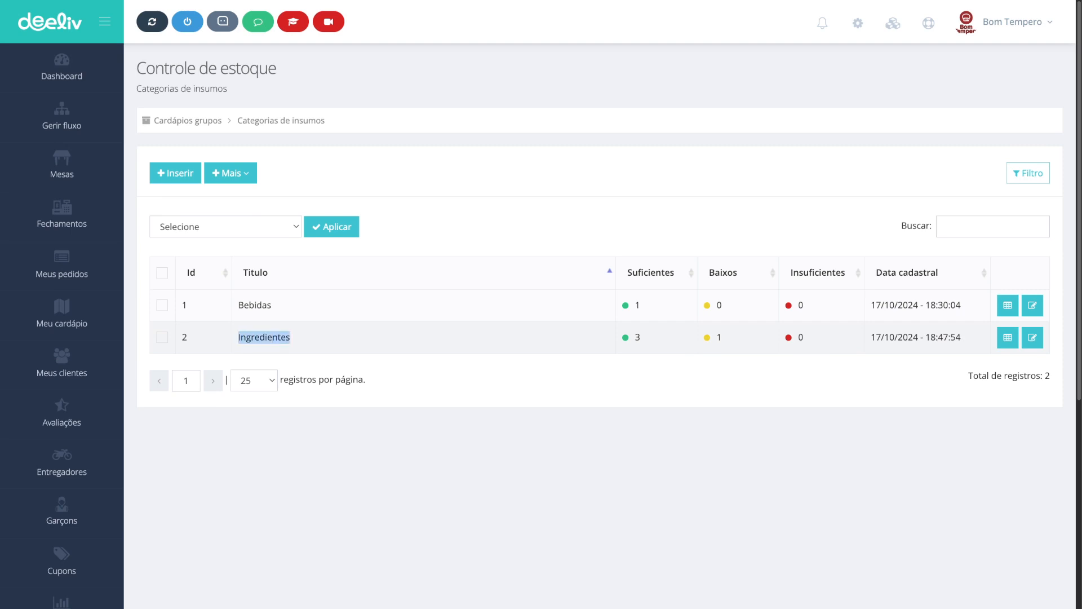
{"action": "left_click_drag", "start_coordinate": [641, 337], "coordinate": [635, 337]}
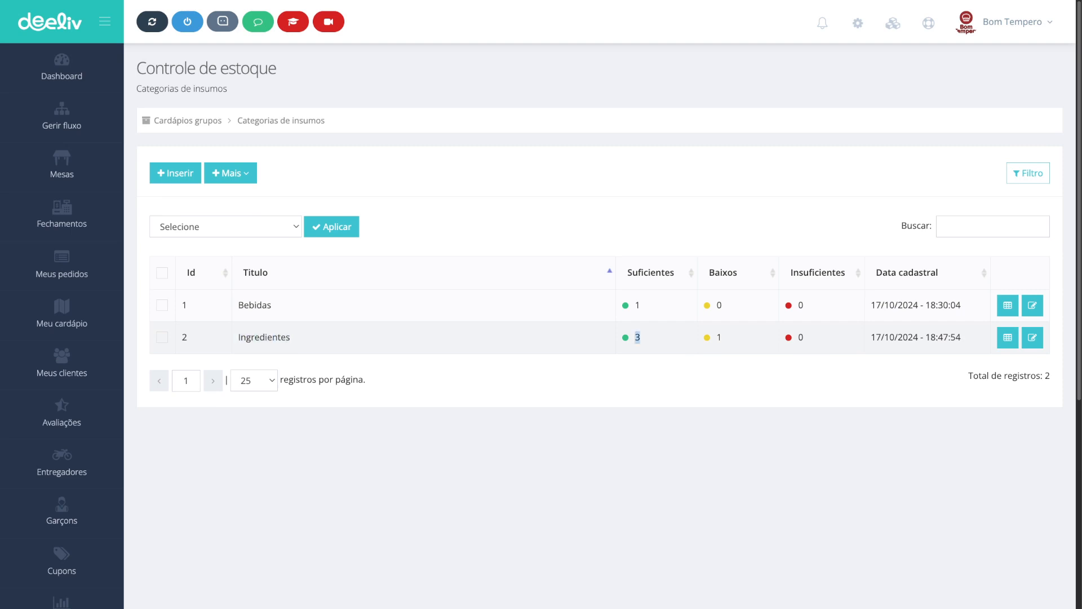
{"action": "left_click_drag", "start_coordinate": [722, 337], "coordinate": [716, 337]}
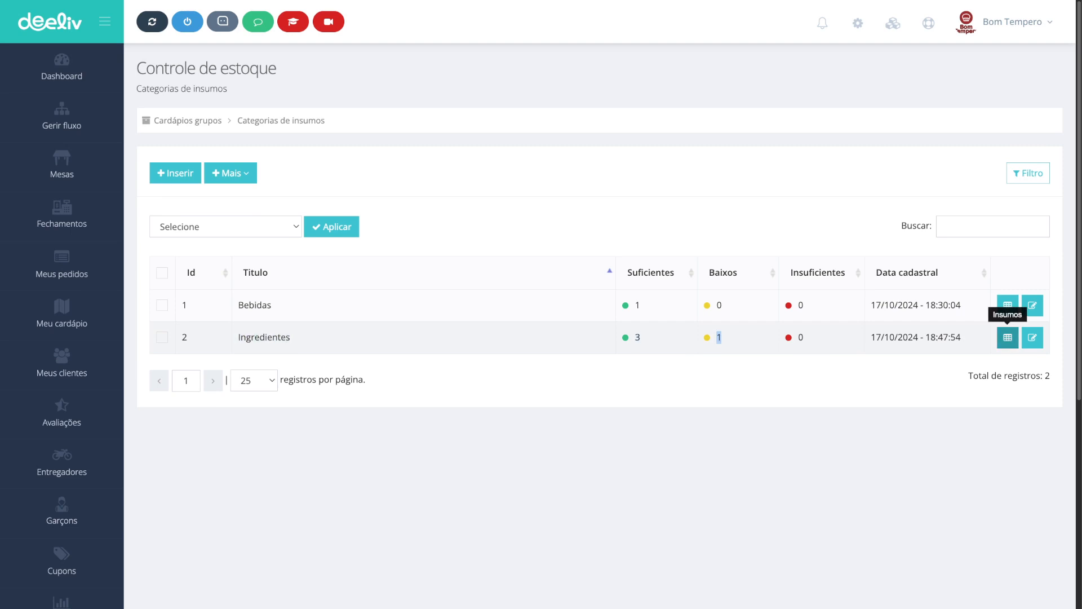
{"action": "left_click", "coordinate": [1008, 337]}
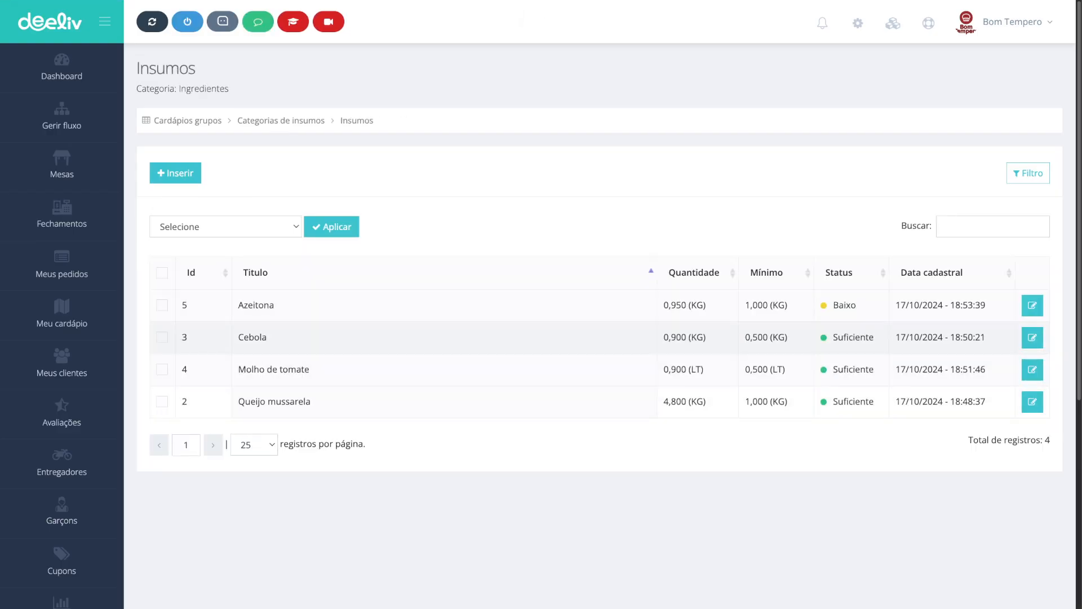
{"action": "double_click", "coordinate": [256, 305]}
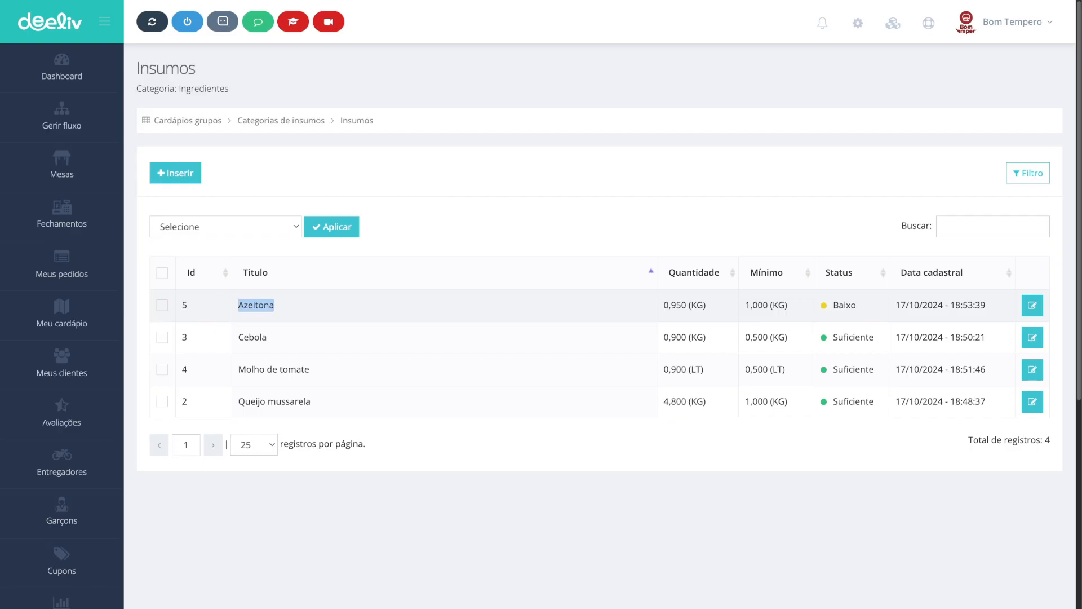
{"action": "left_click_drag", "start_coordinate": [745, 305], "coordinate": [788, 305]}
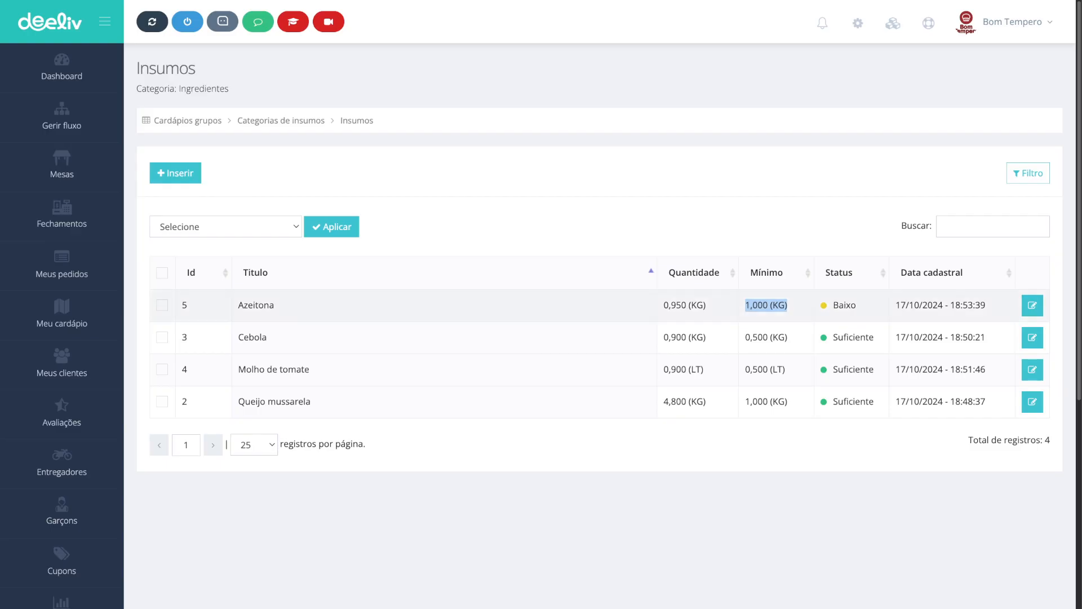
{"action": "left_click_drag", "start_coordinate": [671, 305], "coordinate": [704, 305]}
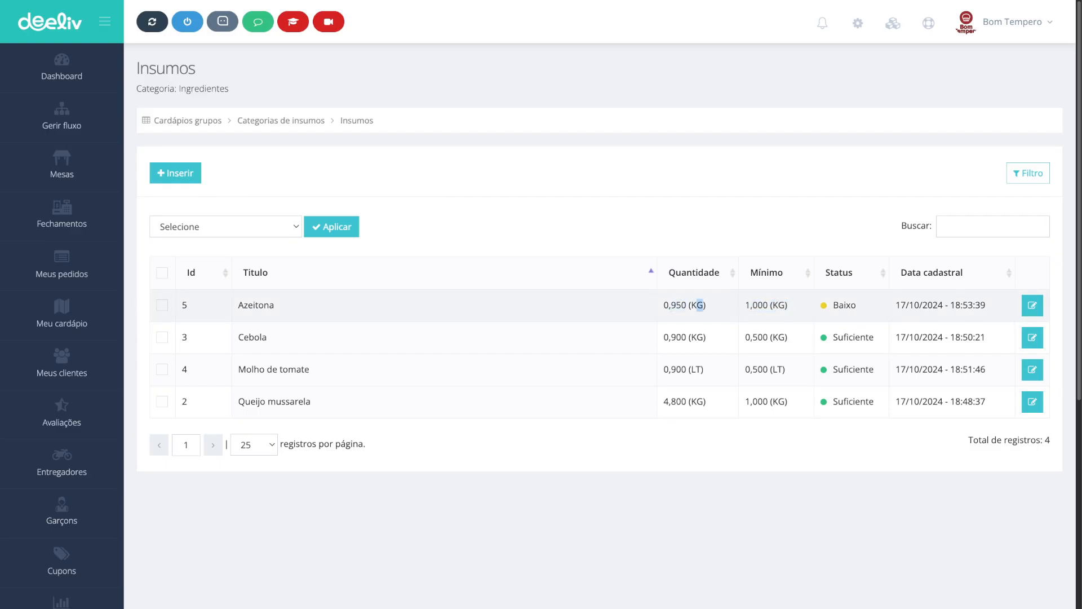
{"action": "left_click_drag", "start_coordinate": [788, 305], "coordinate": [746, 304]}
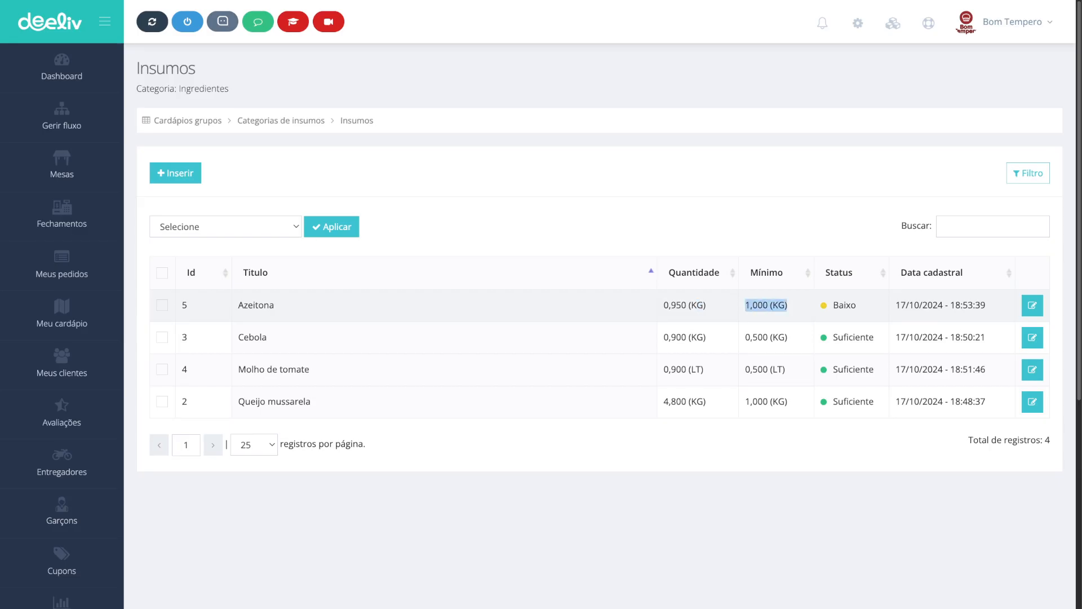
{"action": "left_click_drag", "start_coordinate": [833, 305], "coordinate": [857, 305]}
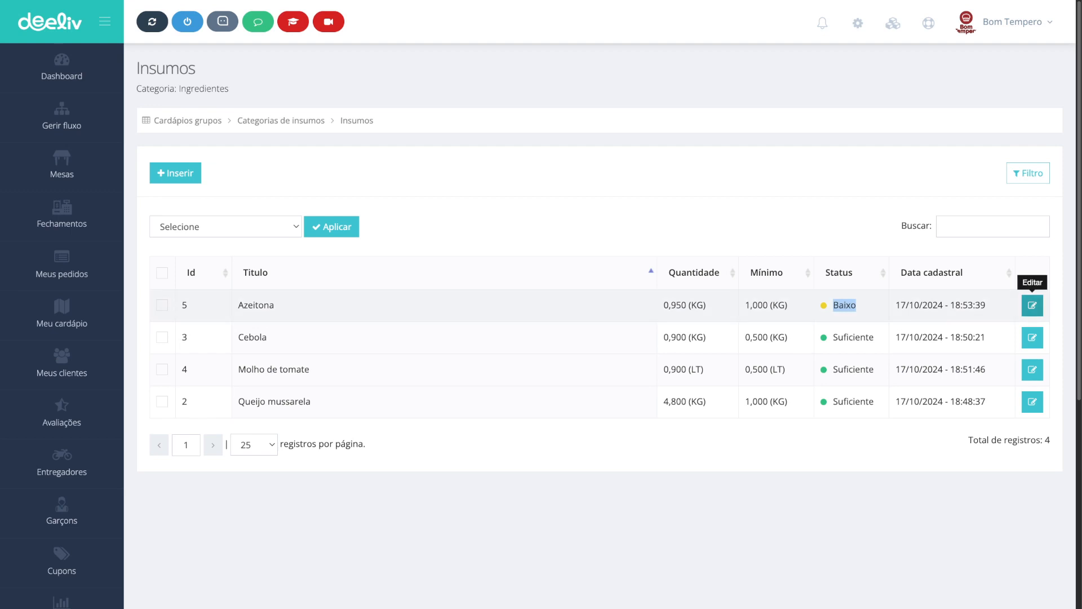
Step: Open the Azeitona supply and review its stock movements, including the deduction from the pizza order
{"action": "left_click", "coordinate": [1032, 306]}
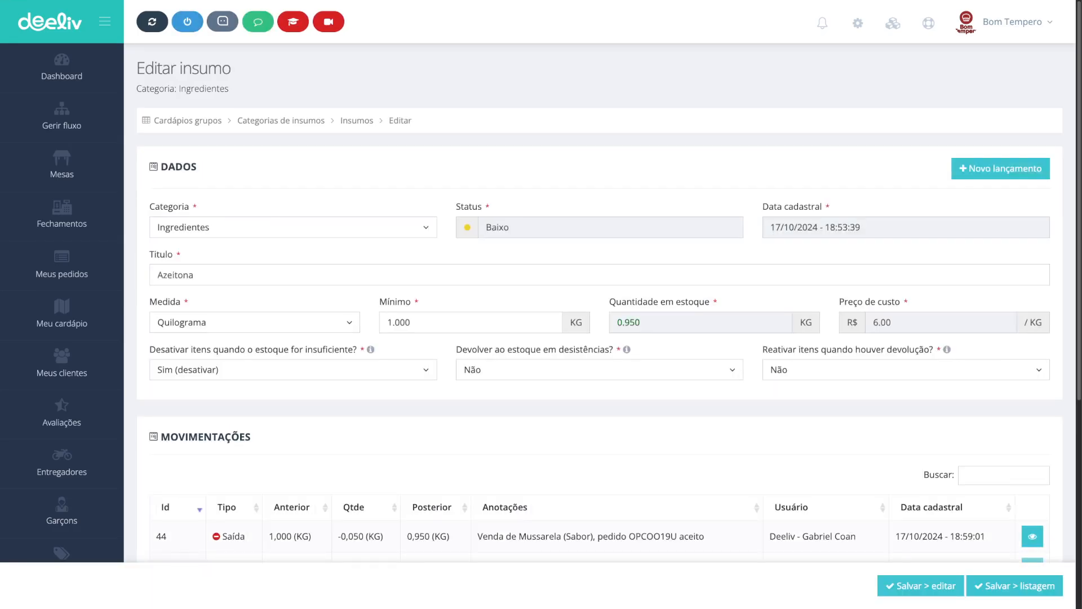
{"action": "left_click", "coordinate": [1000, 168]}
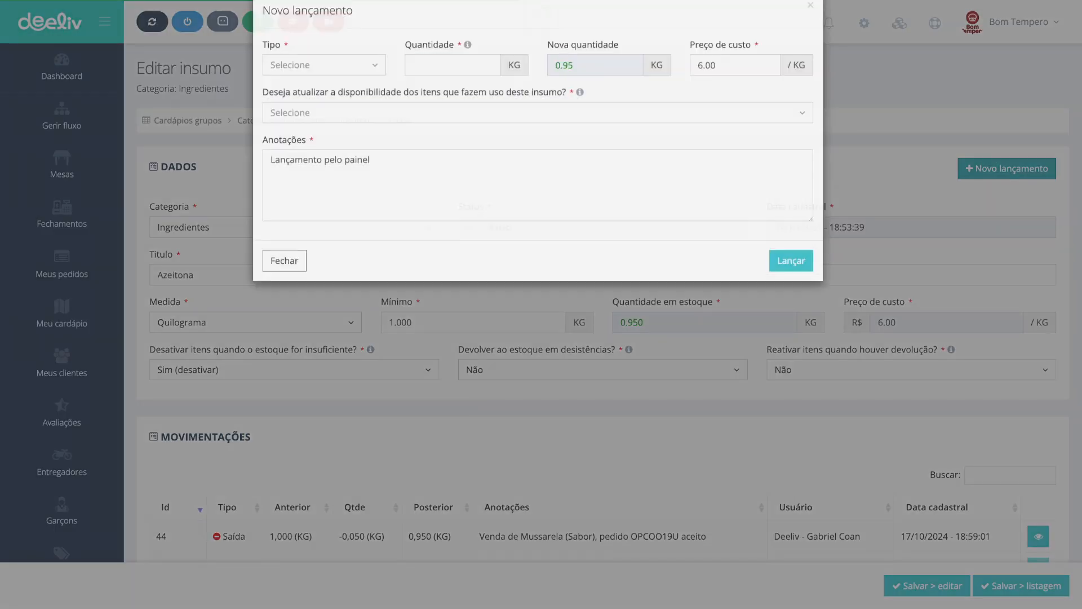
{"action": "scroll", "coordinate": [599, 360], "scroll_direction": "down", "scroll_amount": 3}
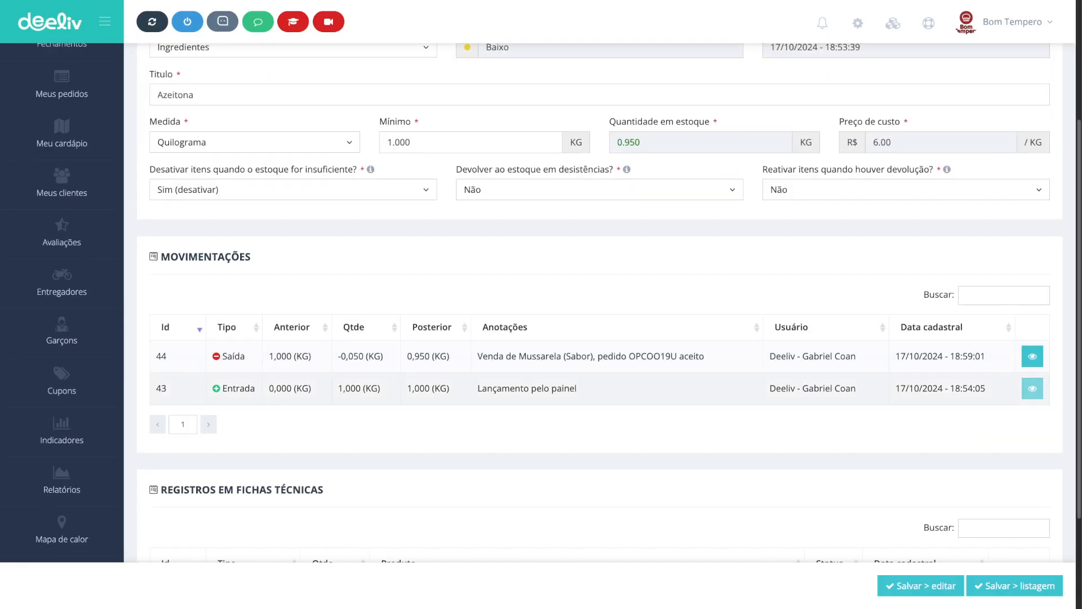
{"action": "scroll", "coordinate": [599, 361], "scroll_direction": "up", "scroll_amount": 1}
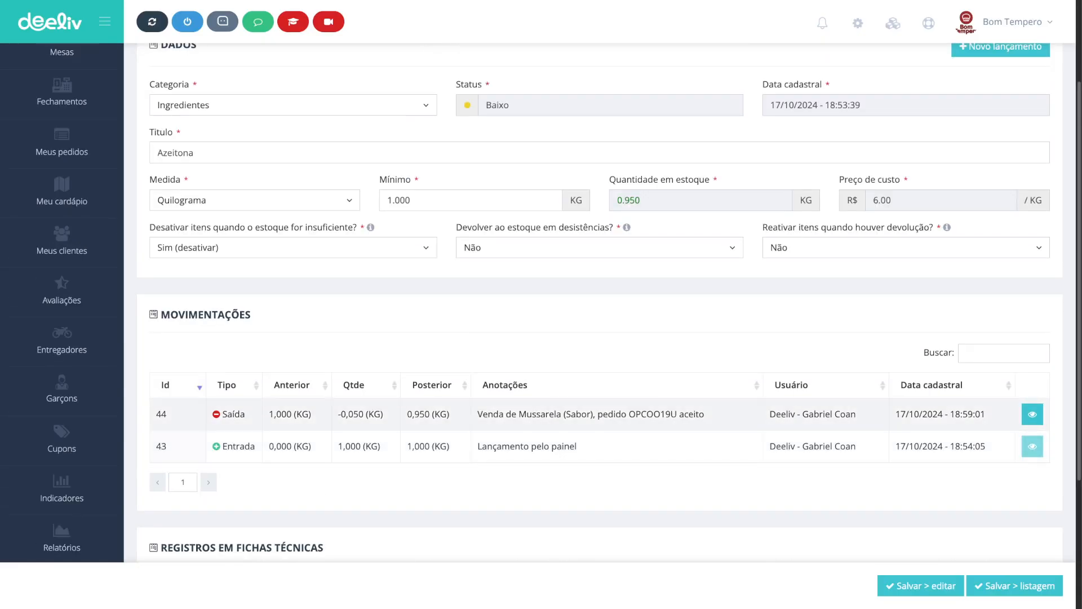
{"action": "left_click_drag", "start_coordinate": [338, 415], "coordinate": [383, 414]}
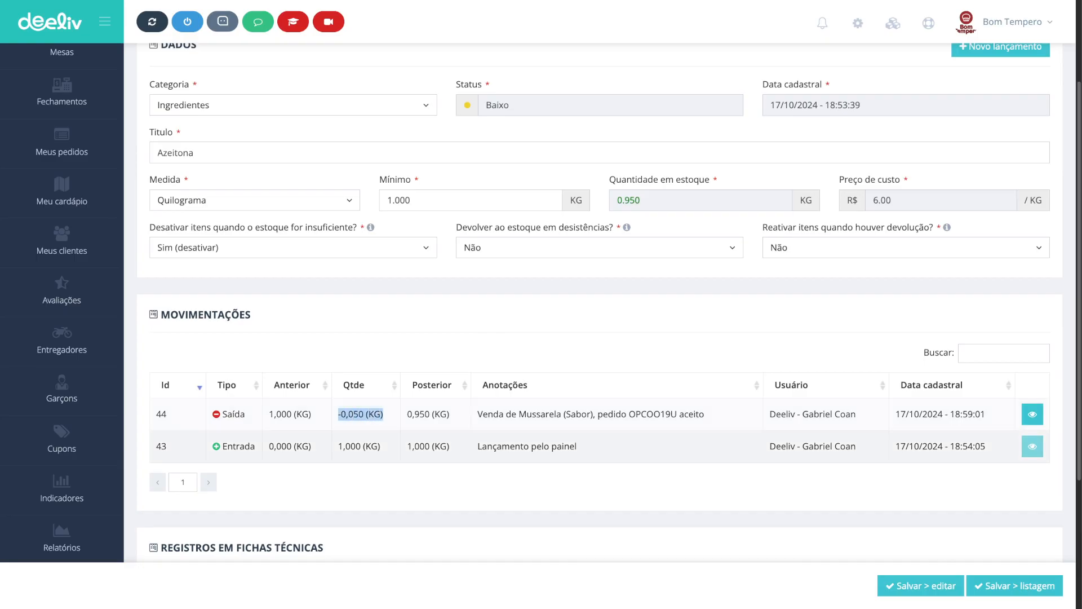
{"action": "left_click_drag", "start_coordinate": [518, 415], "coordinate": [545, 414]}
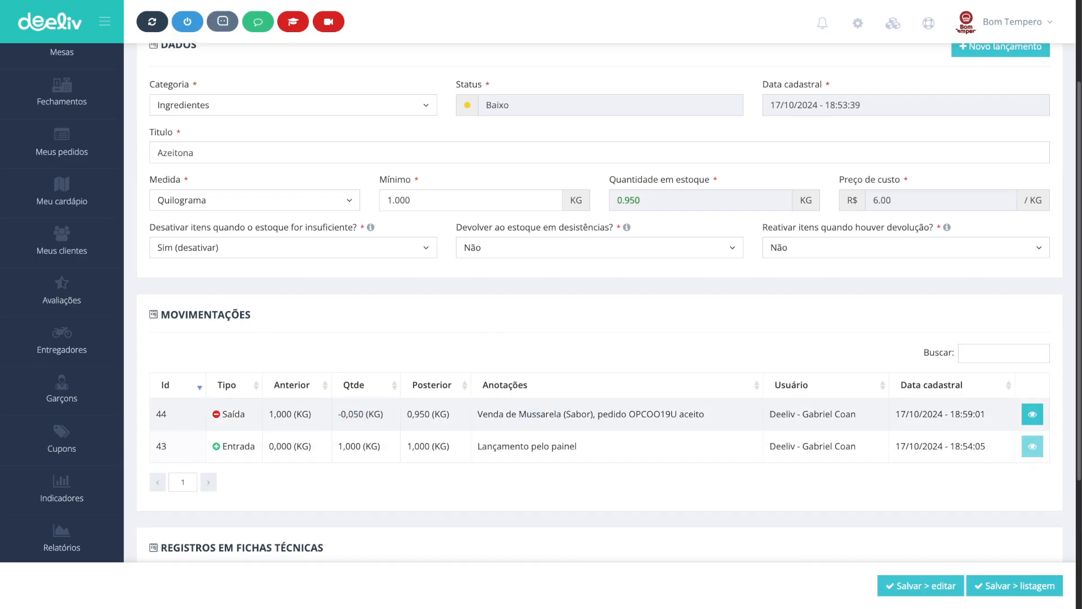
{"action": "double_click", "coordinate": [653, 414]}
{"action": "scroll", "coordinate": [653, 414], "scroll_direction": "up", "scroll_amount": 3}
Step: Post a stock correction for Azeitona with quantity 0.050 kg, choosing to update availability of items using it
{"action": "left_click", "coordinate": [1001, 169]}
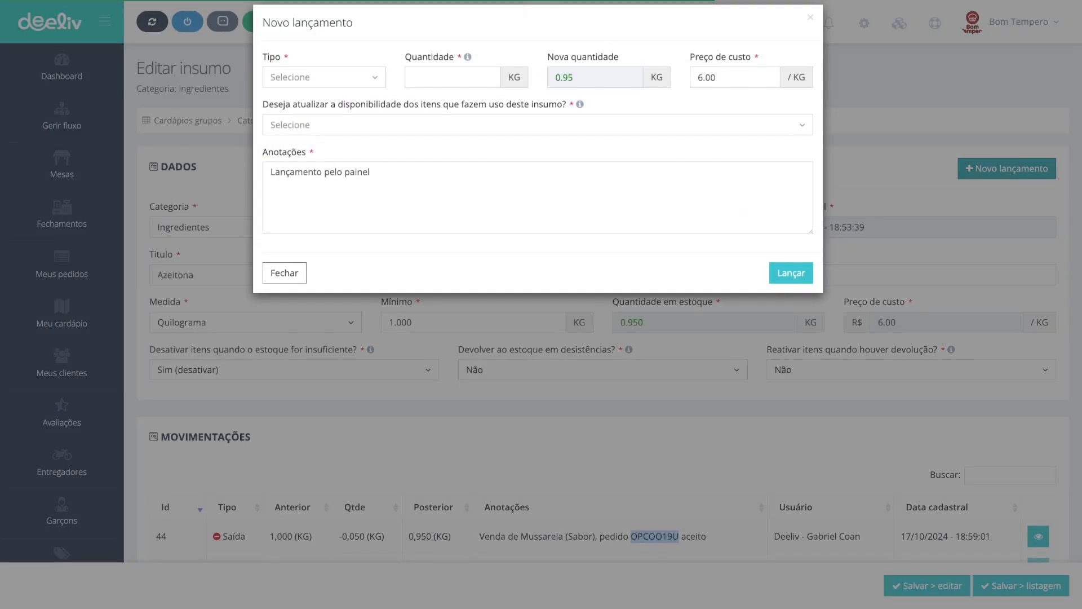
{"action": "left_click", "coordinate": [324, 92]}
{"action": "left_click", "coordinate": [315, 137]}
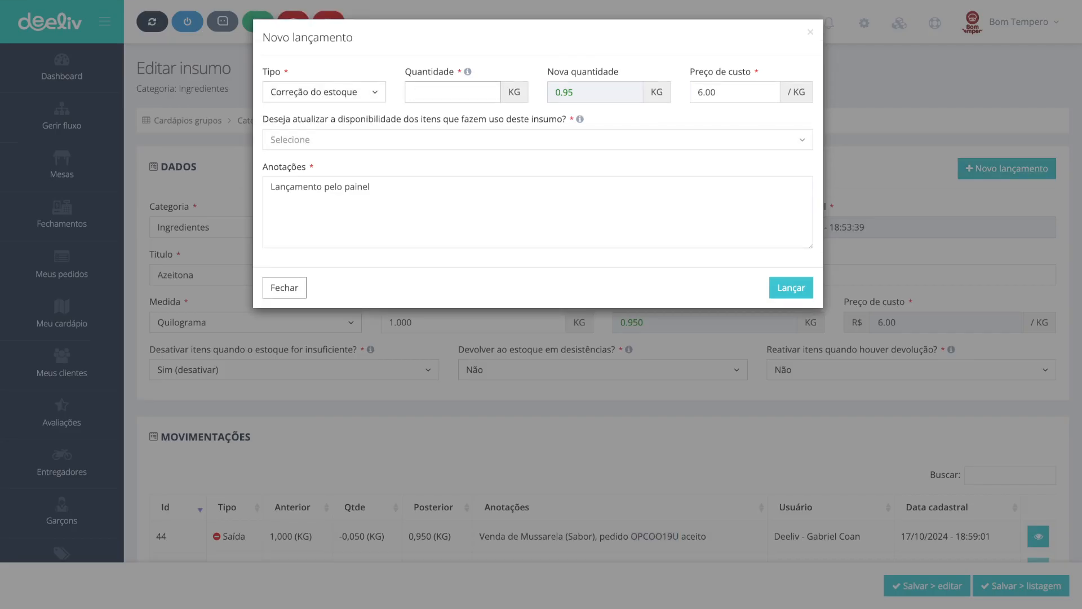
{"action": "type", "text": "0.020"}
{"action": "key", "text": "BackSpace"}
{"action": "key", "text": "BackSpace"}
{"action": "type", "text": "50"}
{"action": "key", "text": "Tab"}
{"action": "key", "text": "Tab"}
{"action": "key", "text": "Down"}
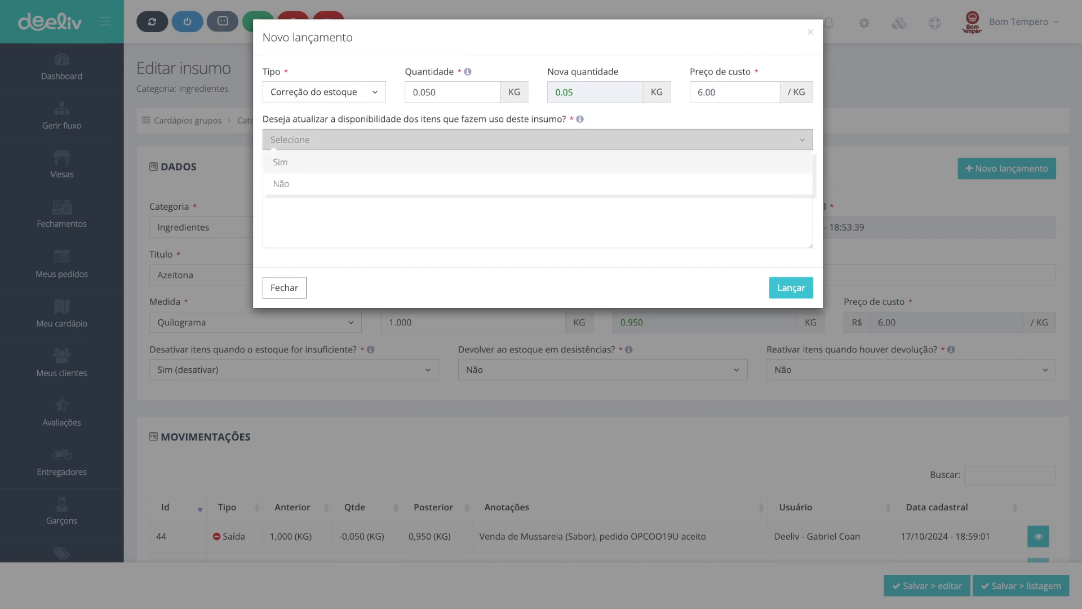
{"action": "key", "text": "Down"}
{"action": "key", "text": "Up"}
{"action": "key", "text": "Down"}
{"action": "key", "text": "Up"}
{"action": "key", "text": "Down"}
{"action": "key", "text": "Up"}
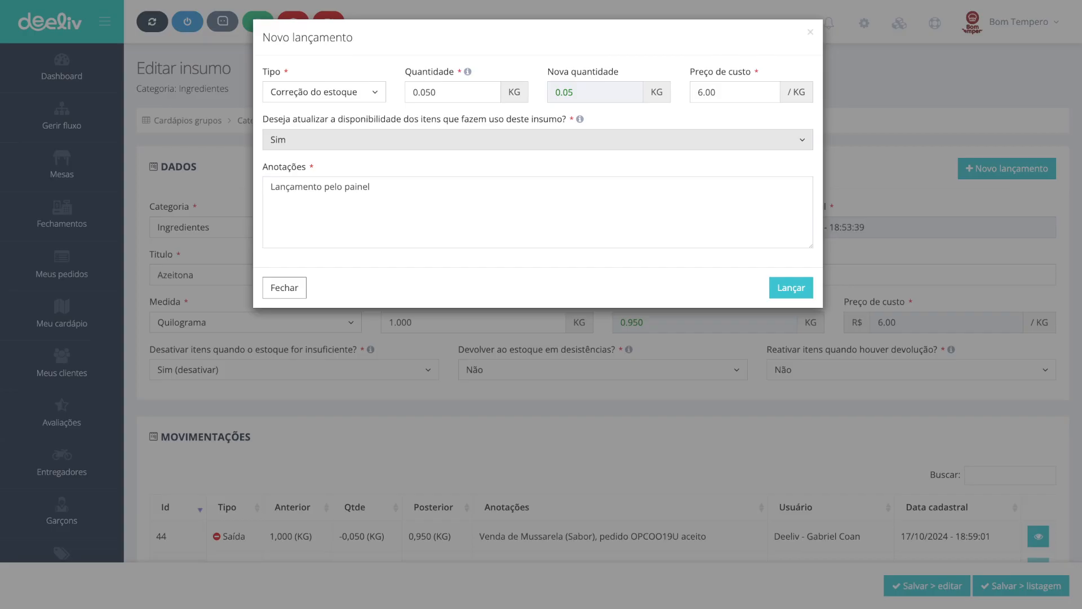
{"action": "left_click", "coordinate": [791, 287]}
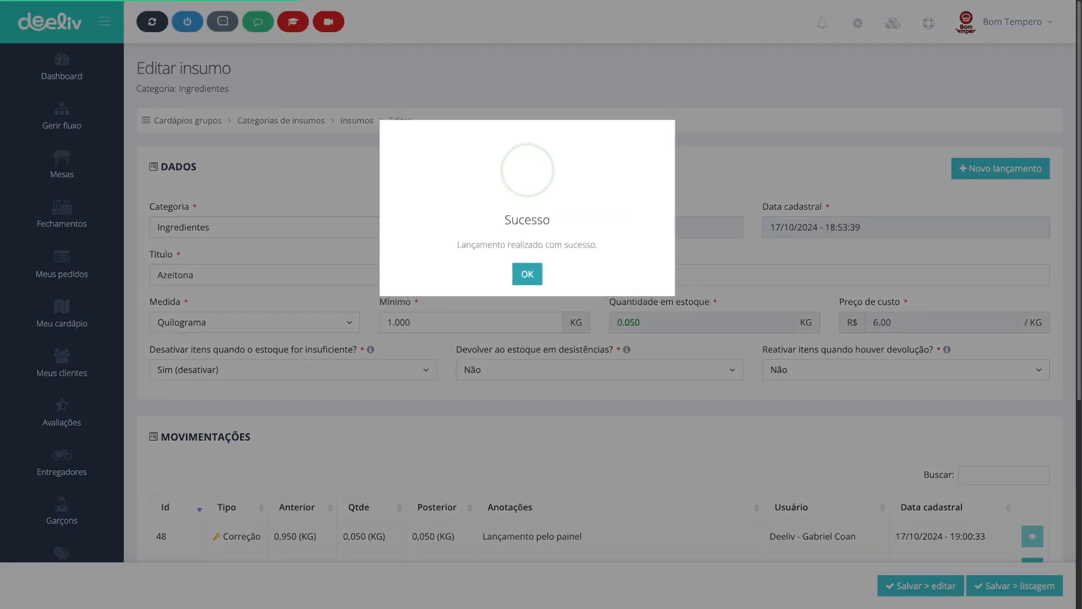
{"action": "left_click", "coordinate": [527, 275]}
Step: Review the new correction entry in the Azeitona movements and its stock quantity
{"action": "scroll", "coordinate": [608, 413], "scroll_direction": "down", "scroll_amount": 2}
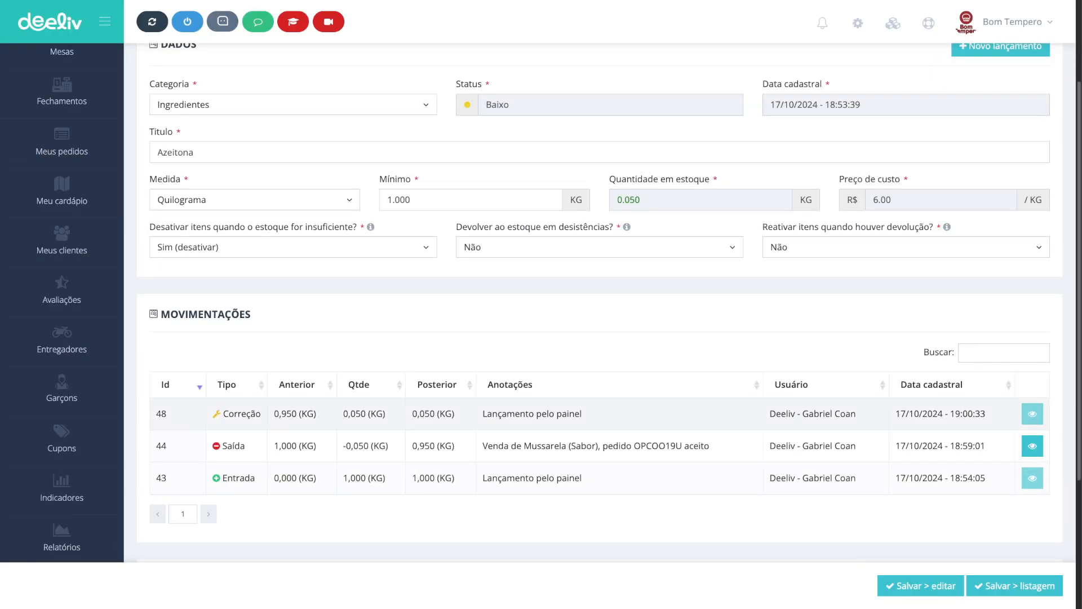
{"action": "left_click_drag", "start_coordinate": [223, 413], "coordinate": [261, 413]}
{"action": "scroll", "coordinate": [261, 413], "scroll_direction": "up", "scroll_amount": 1}
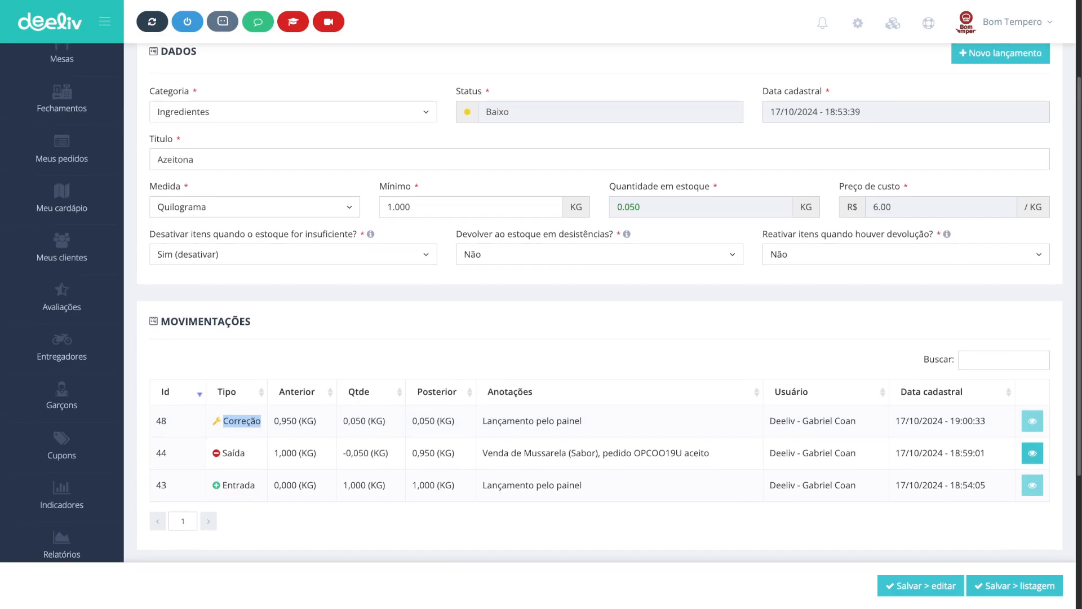
{"action": "left_click_drag", "start_coordinate": [640, 208], "coordinate": [616, 208]}
{"action": "scroll", "coordinate": [616, 209], "scroll_direction": "up", "scroll_amount": 1}
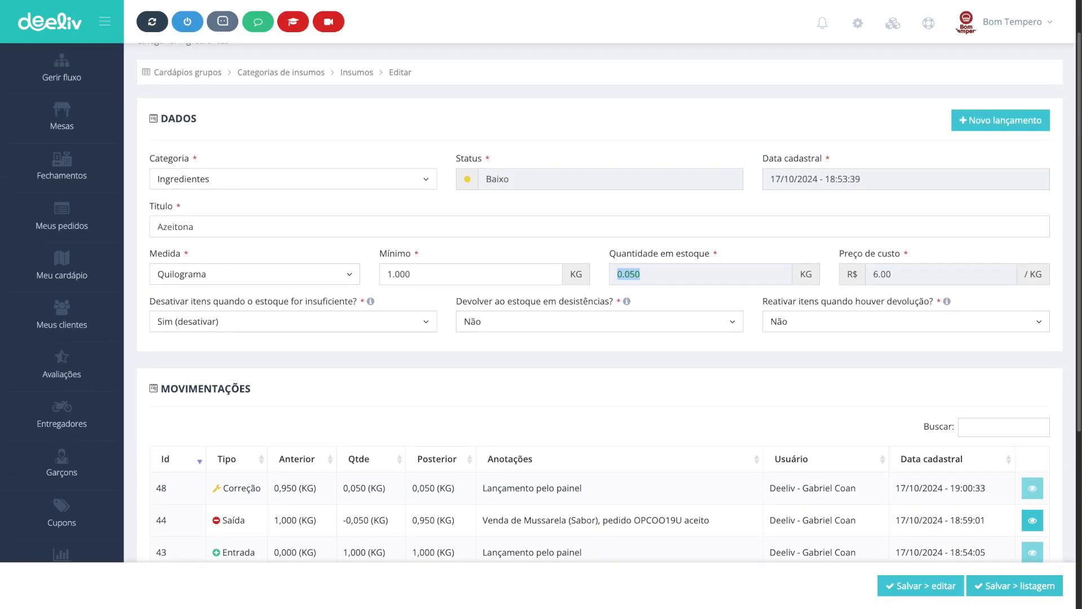
{"action": "scroll", "coordinate": [617, 208], "scroll_direction": "down", "scroll_amount": 2}
{"action": "scroll", "coordinate": [617, 209], "scroll_direction": "down", "scroll_amount": 2}
{"action": "scroll", "coordinate": [616, 209], "scroll_direction": "up", "scroll_amount": 5}
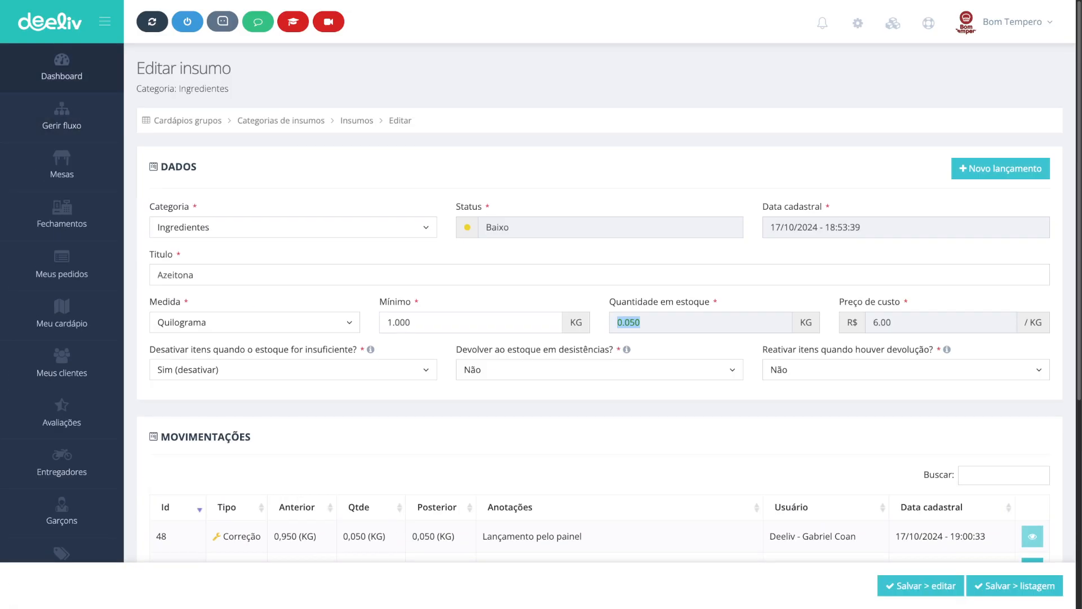
Step: Open the digital menu and add a 12-piece pizza with one Mussarela flavor and no stuffed crust to the cart
{"action": "left_click", "coordinate": [61, 66]}
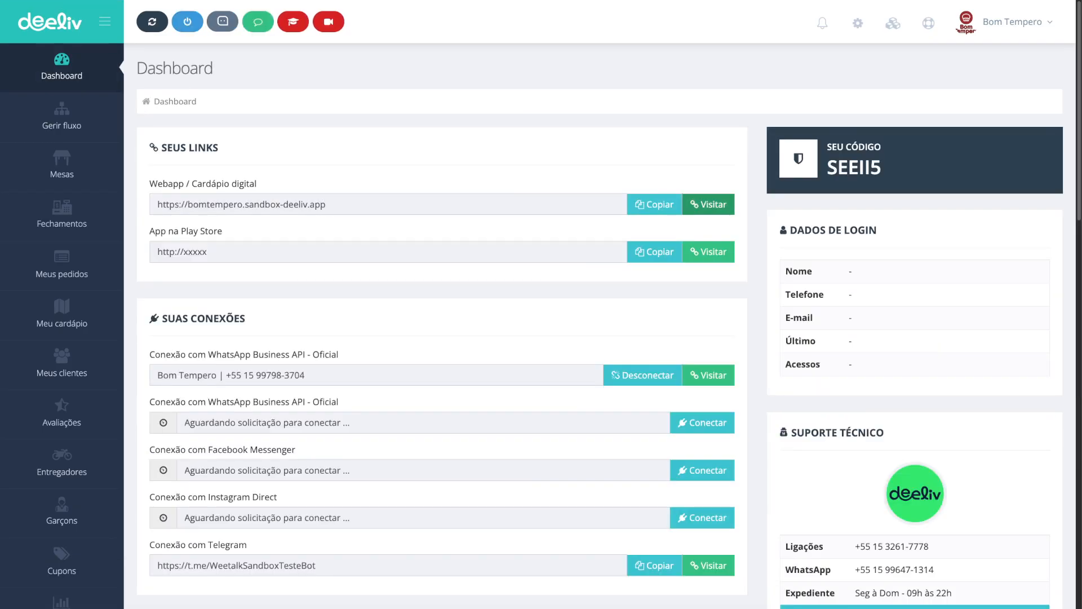
{"action": "left_click", "coordinate": [708, 204]}
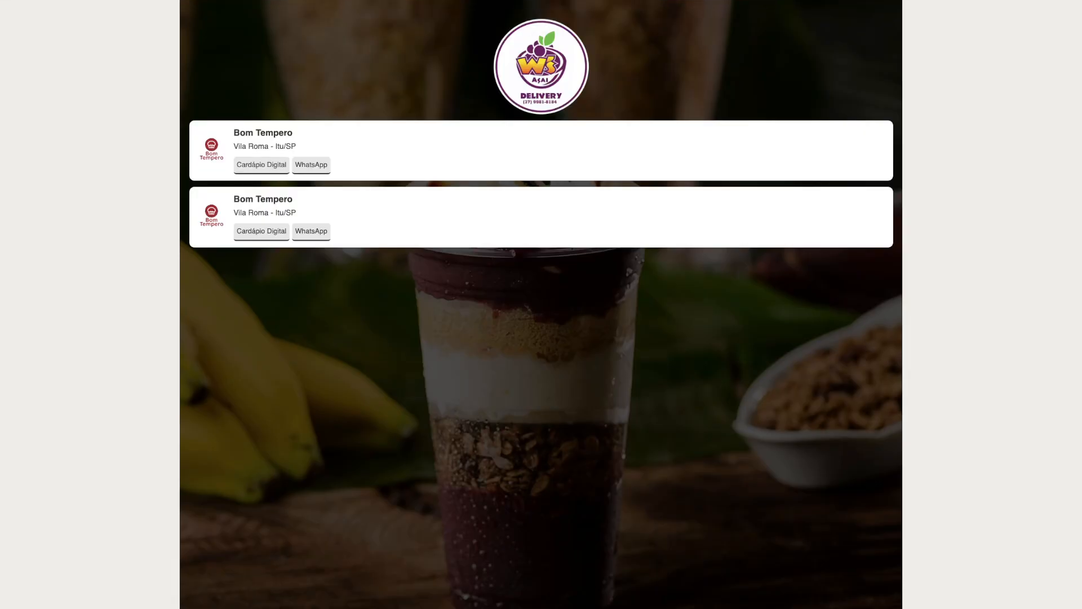
{"action": "left_click", "coordinate": [261, 164]}
{"action": "left_click", "coordinate": [271, 270]}
{"action": "left_click", "coordinate": [297, 382]}
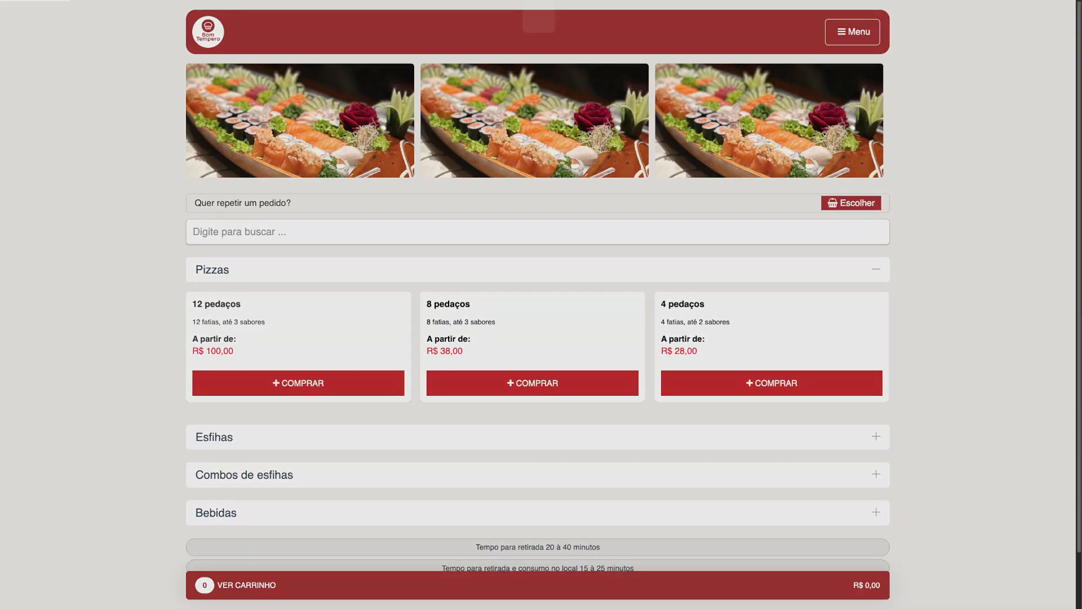
{"action": "left_click", "coordinate": [709, 252]}
{"action": "left_click", "coordinate": [709, 391]}
{"action": "scroll", "coordinate": [708, 390], "scroll_direction": "down", "scroll_amount": 3}
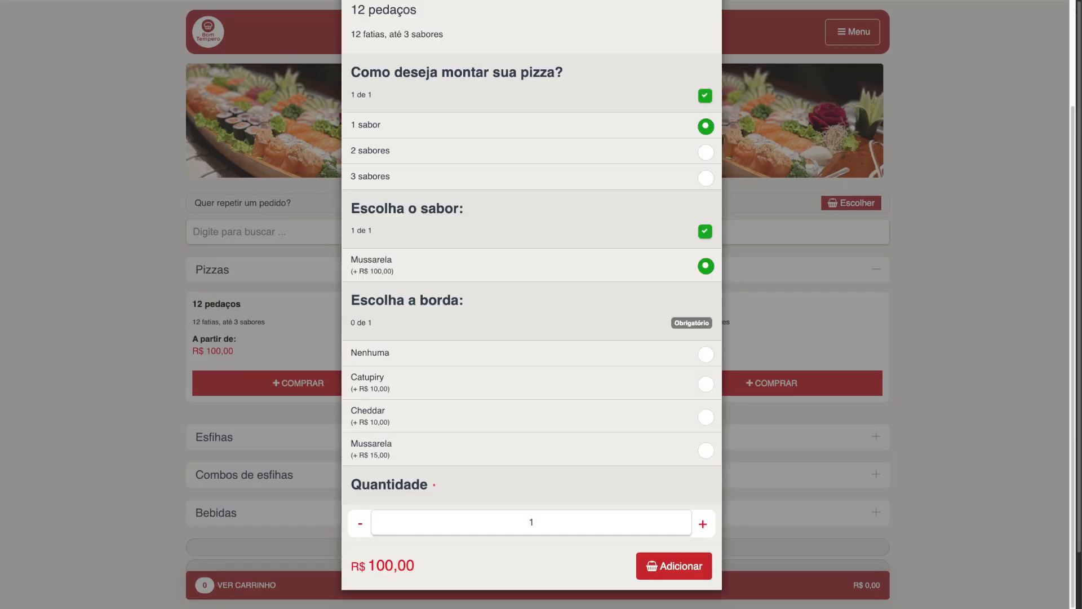
{"action": "left_click", "coordinate": [706, 354]}
{"action": "left_click", "coordinate": [674, 565]}
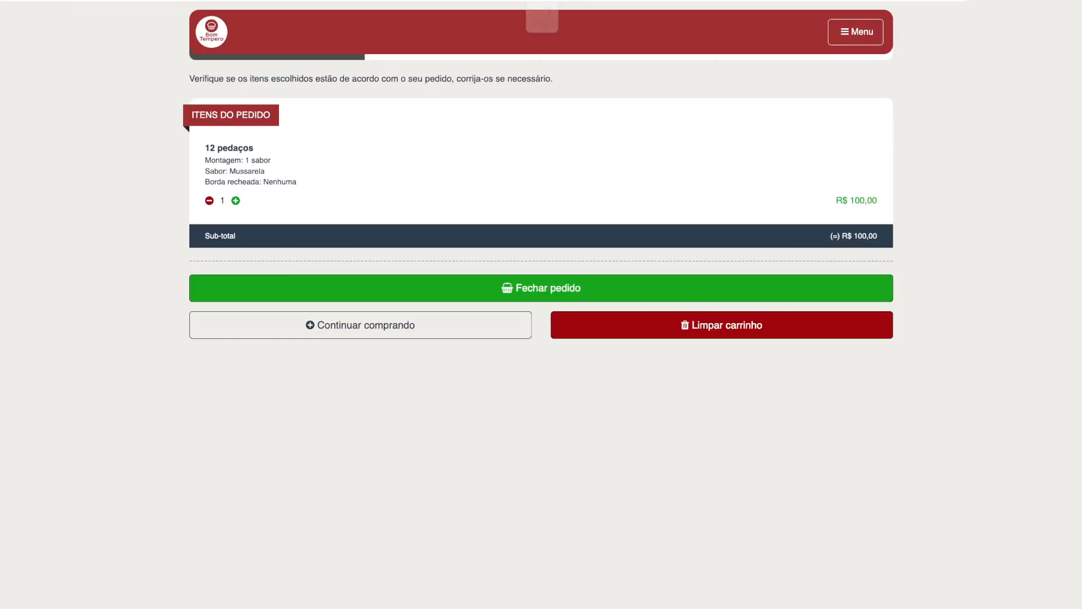
Step: Close the order and choose pickup (Retirada) at the pickup location
{"action": "left_click", "coordinate": [541, 288]}
{"action": "left_click", "coordinate": [541, 103]}
{"action": "left_click", "coordinate": [541, 127]}
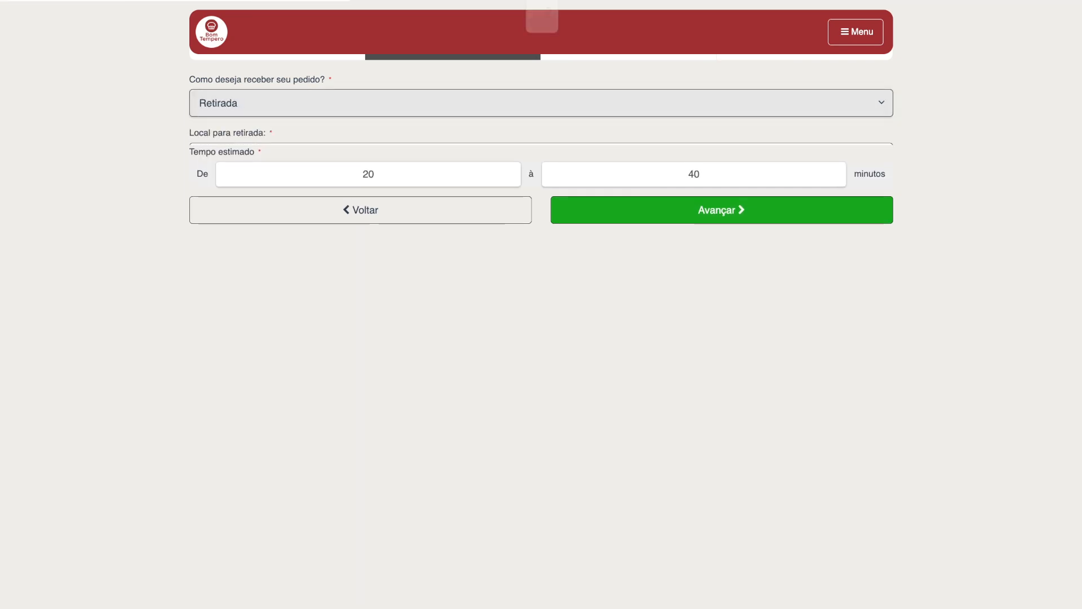
{"action": "left_click", "coordinate": [541, 156]}
{"action": "left_click", "coordinate": [541, 184]}
{"action": "left_click", "coordinate": [722, 244]}
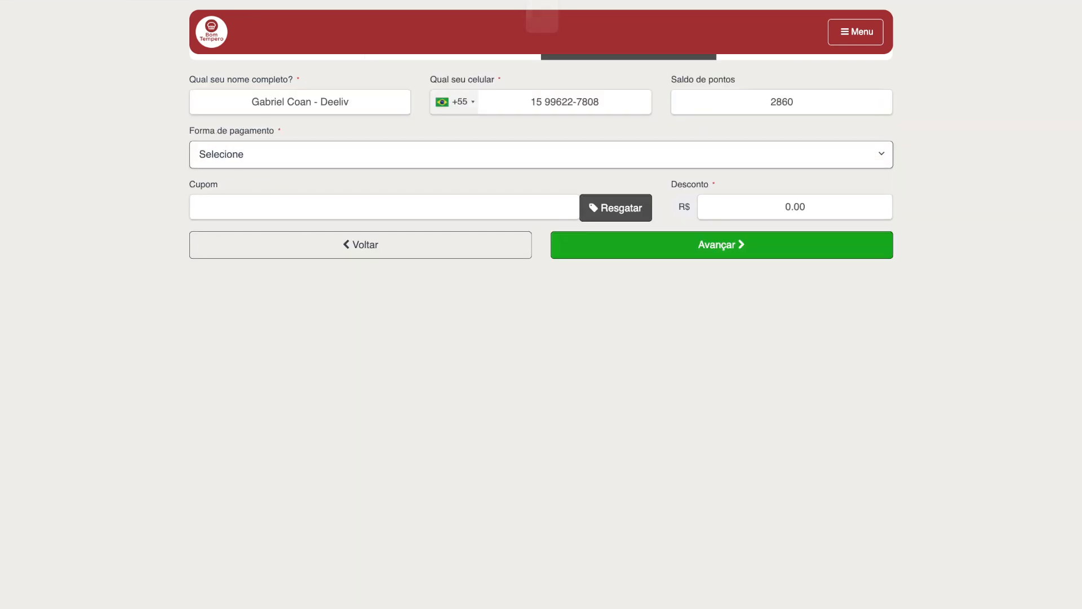
Step: Choose Cartão de débito as payment, confirm the order and accept placing it anyway
{"action": "left_click", "coordinate": [541, 154]}
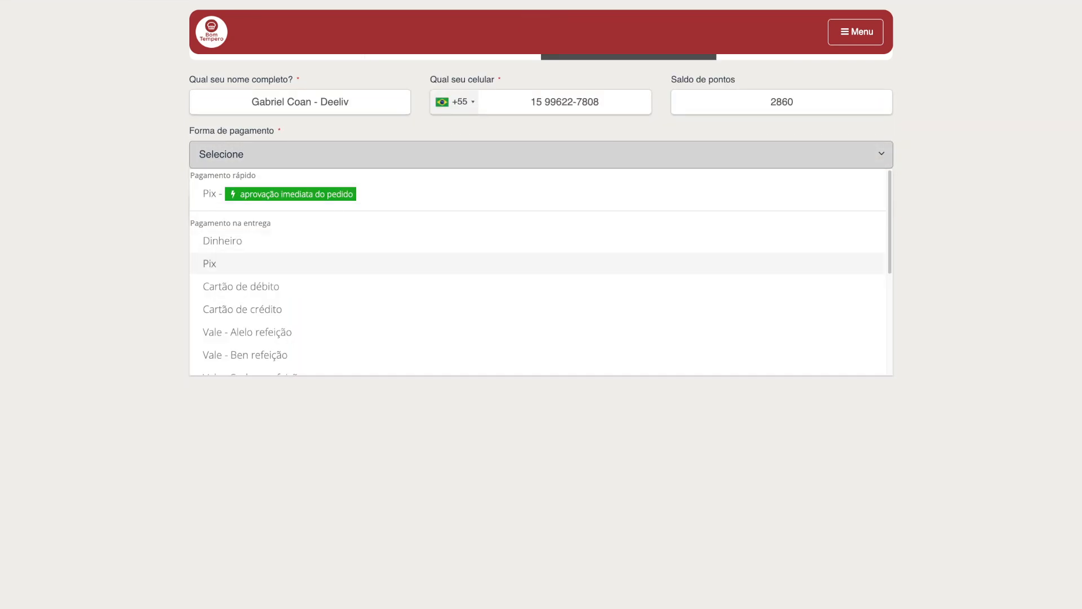
{"action": "left_click", "coordinate": [541, 286]}
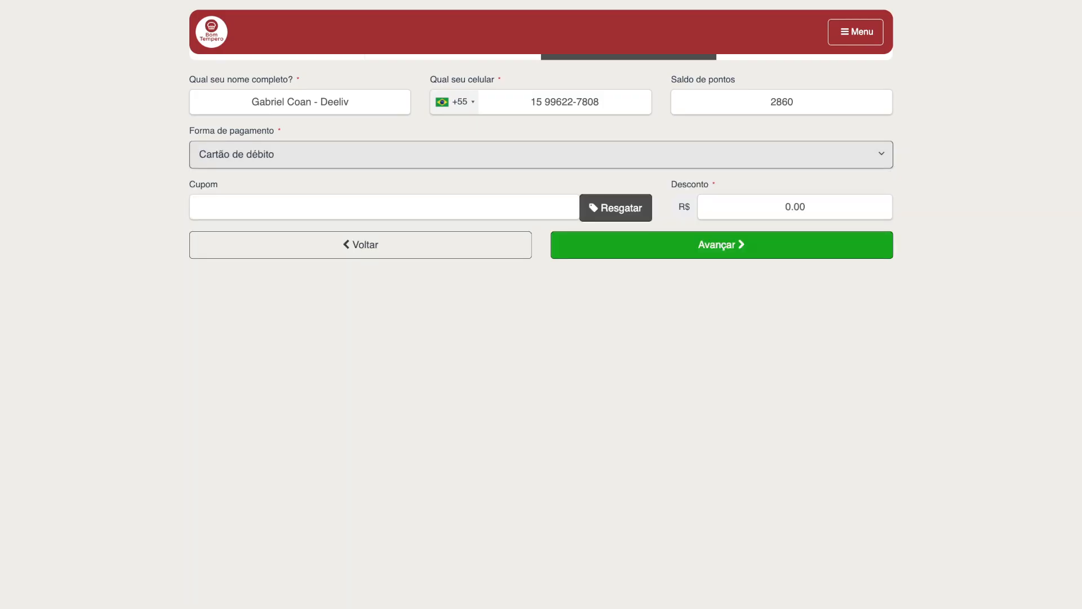
{"action": "left_click", "coordinate": [715, 243]}
{"action": "scroll", "coordinate": [541, 305], "scroll_direction": "down", "scroll_amount": 3}
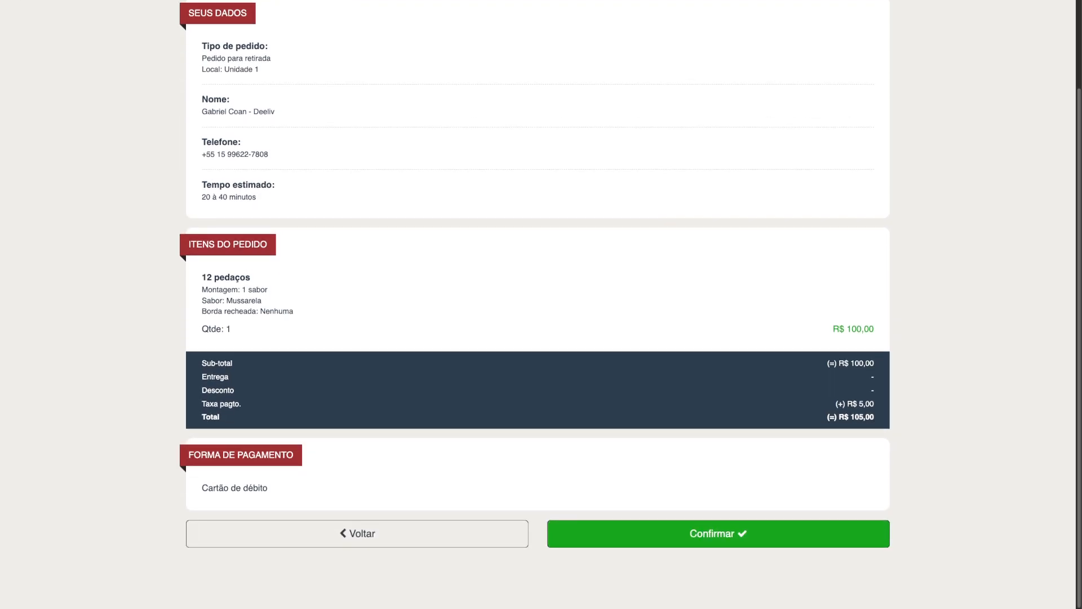
{"action": "left_click", "coordinate": [718, 533]}
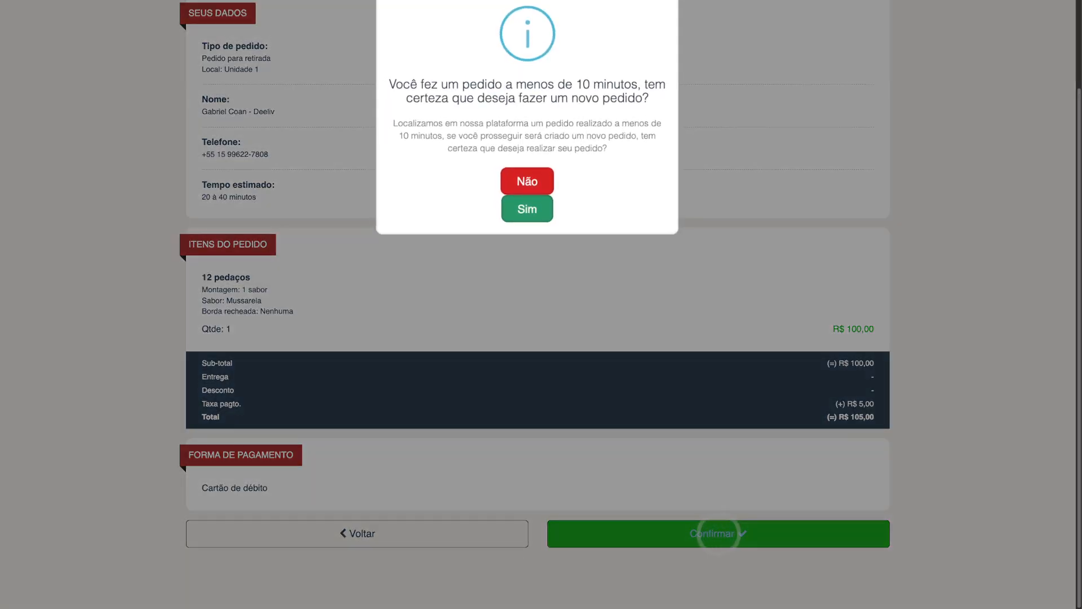
{"action": "left_click", "coordinate": [527, 209]}
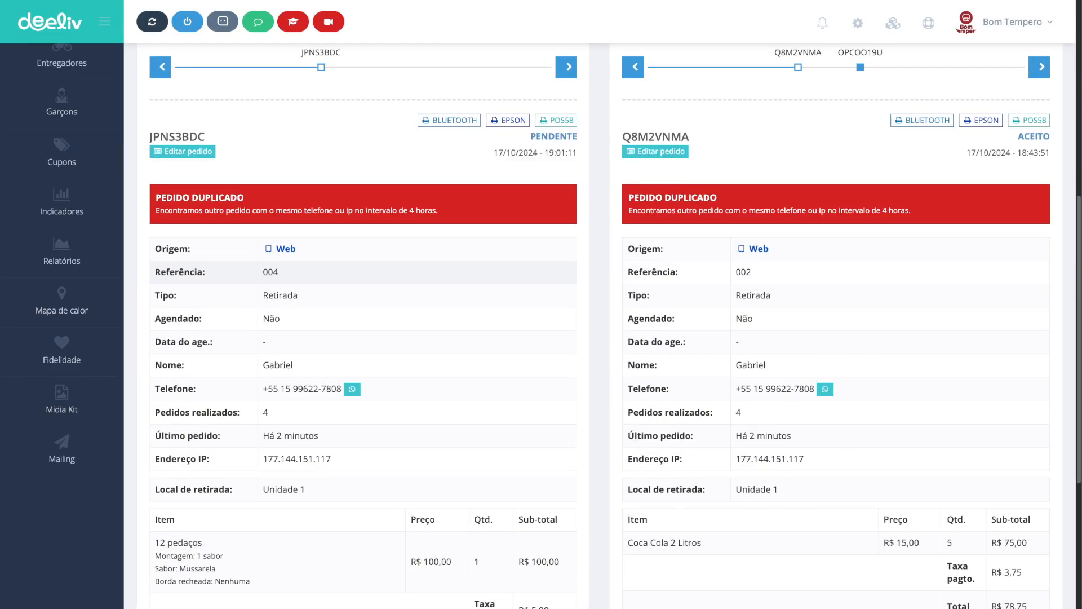
Step: Accept the new pizza order in the pending orders panel
{"action": "scroll", "coordinate": [600, 315], "scroll_direction": "down", "scroll_amount": 5}
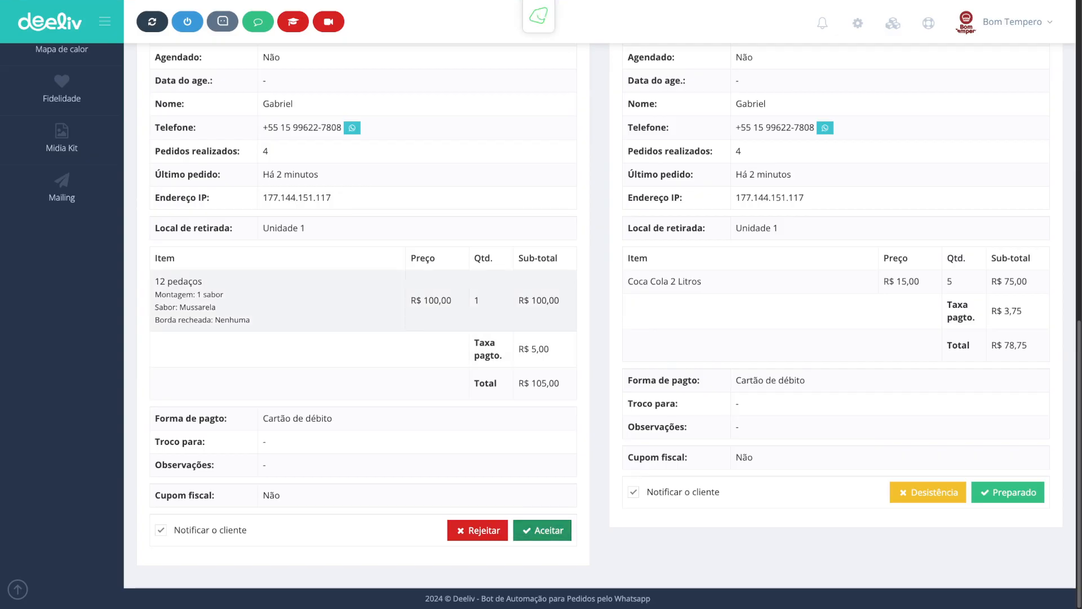
{"action": "left_click", "coordinate": [542, 529]}
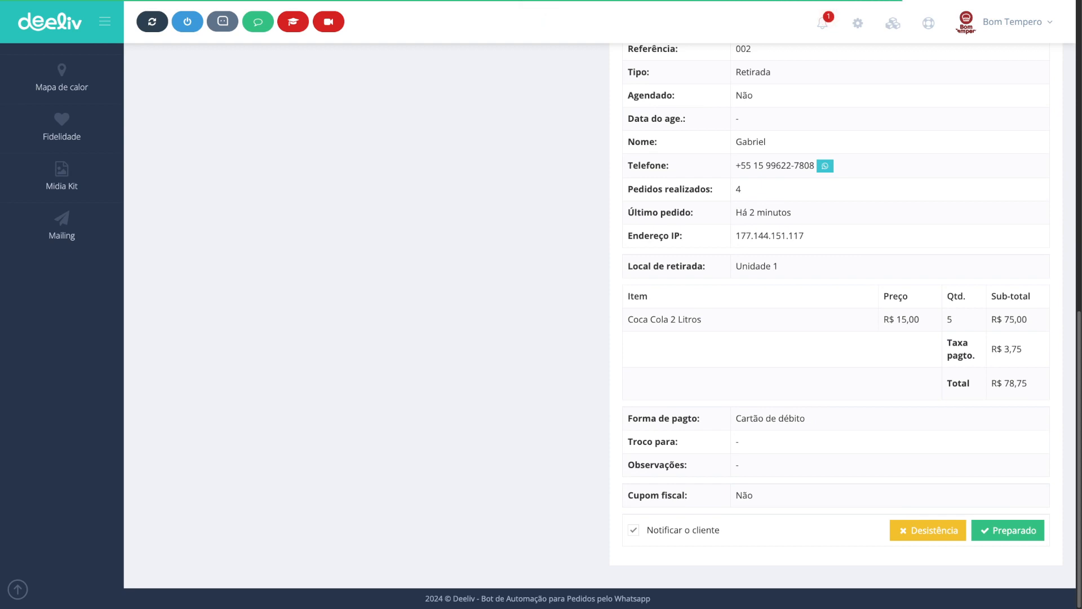
{"action": "scroll", "coordinate": [789, 397], "scroll_direction": "up", "scroll_amount": 10}
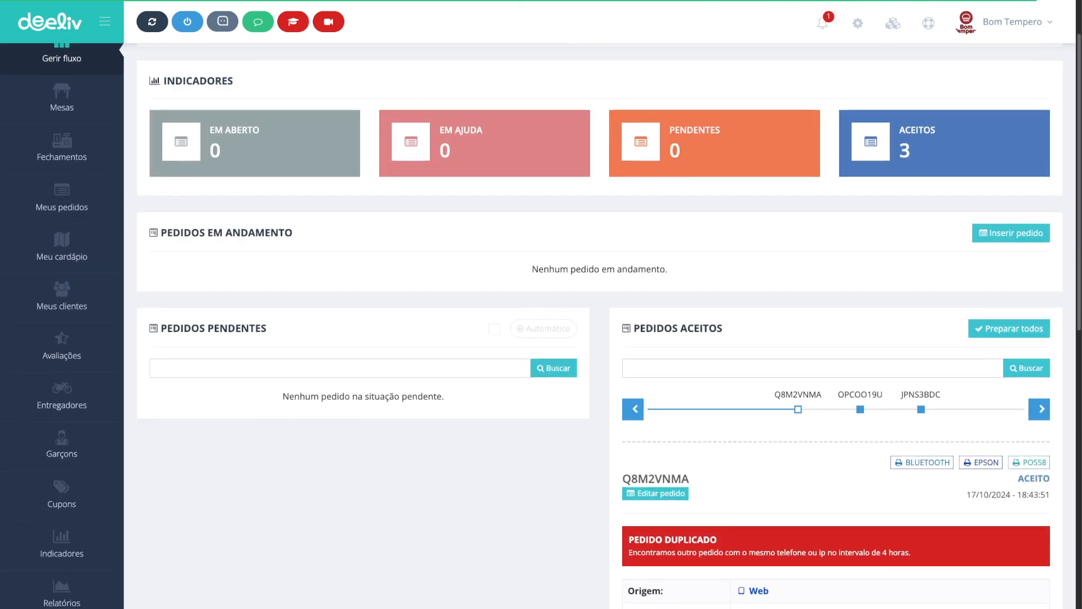
{"action": "scroll", "coordinate": [789, 397], "scroll_direction": "up", "scroll_amount": 1}
Step: Open the insufficient-stock notification and open the Azeitona supply from the Ingredientes category
{"action": "left_click", "coordinate": [822, 23]}
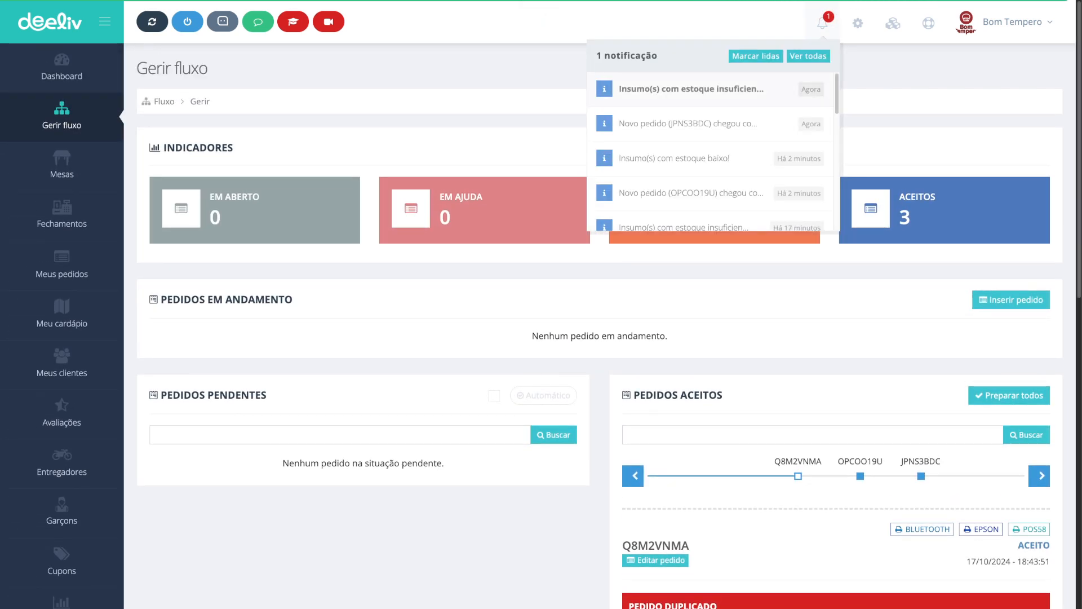
{"action": "left_click", "coordinate": [691, 88]}
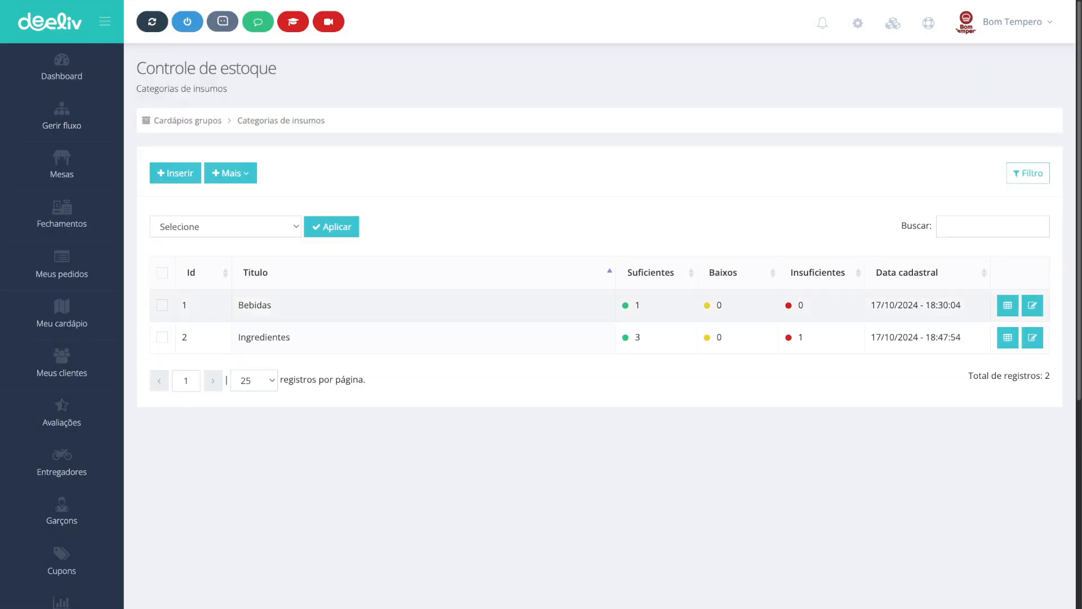
{"action": "double_click", "coordinate": [800, 337]}
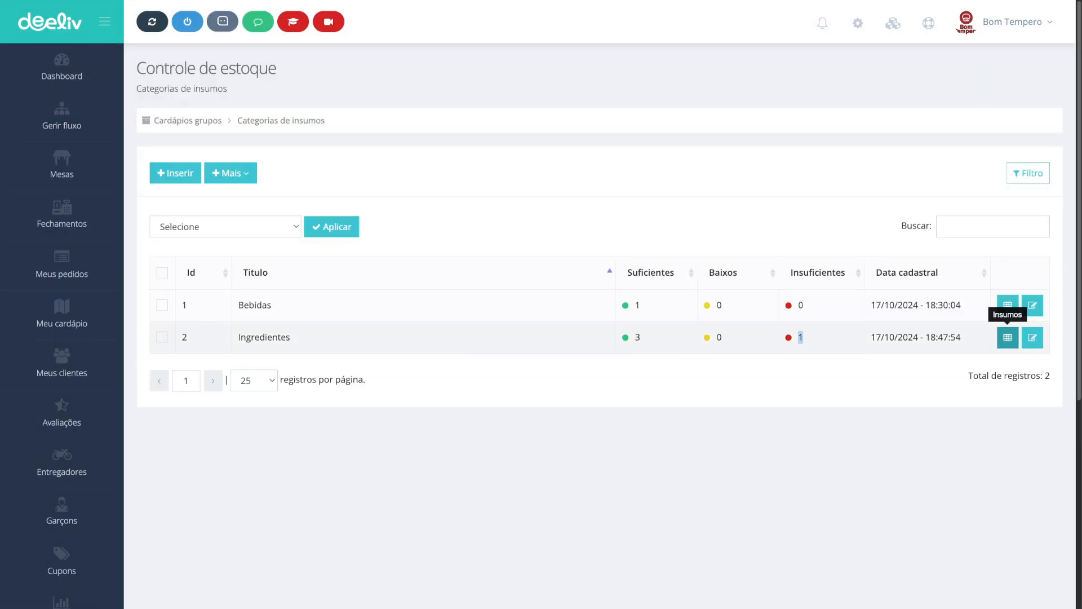
{"action": "left_click", "coordinate": [1008, 337]}
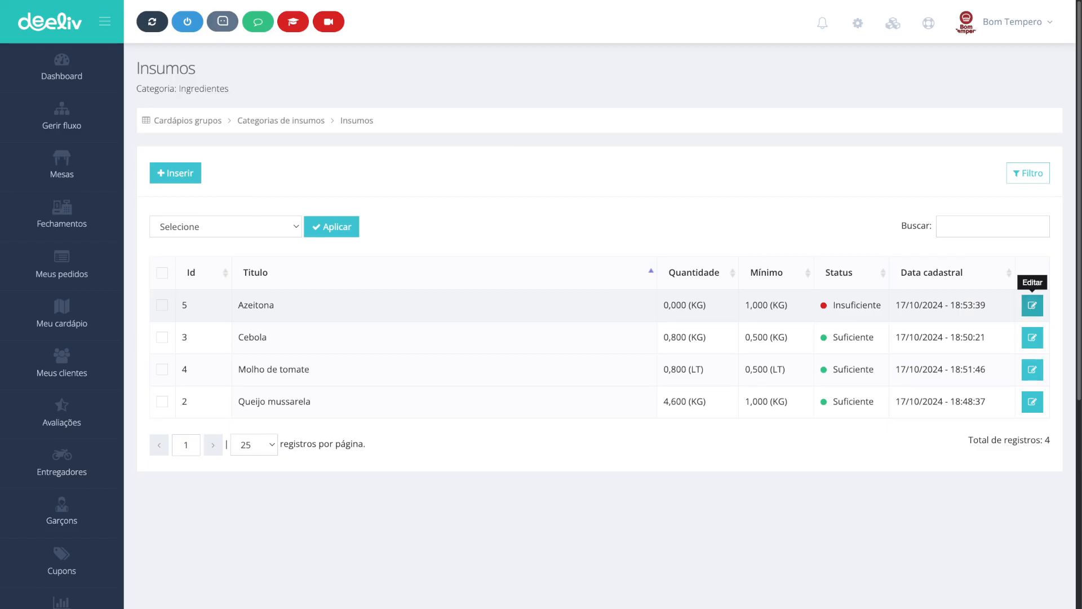
{"action": "left_click", "coordinate": [1033, 305]}
{"action": "scroll", "coordinate": [599, 304], "scroll_direction": "down", "scroll_amount": 3}
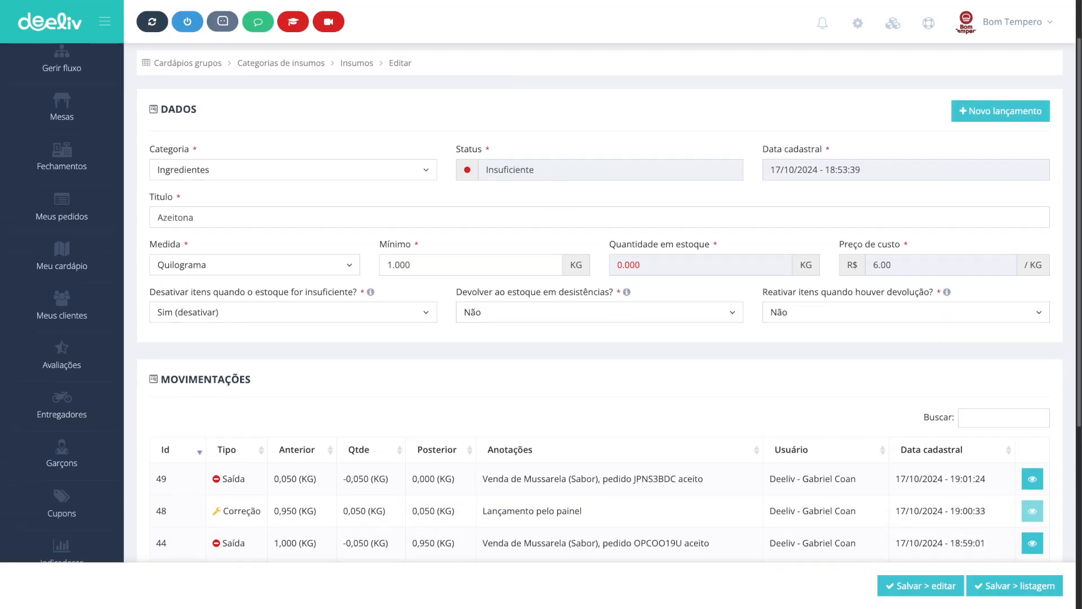
{"action": "scroll", "coordinate": [600, 304], "scroll_direction": "up", "scroll_amount": 3}
Step: Open the availability logs for supplies and examine the entry for the Mussarela pizza flavor
{"action": "left_click", "coordinate": [281, 120]}
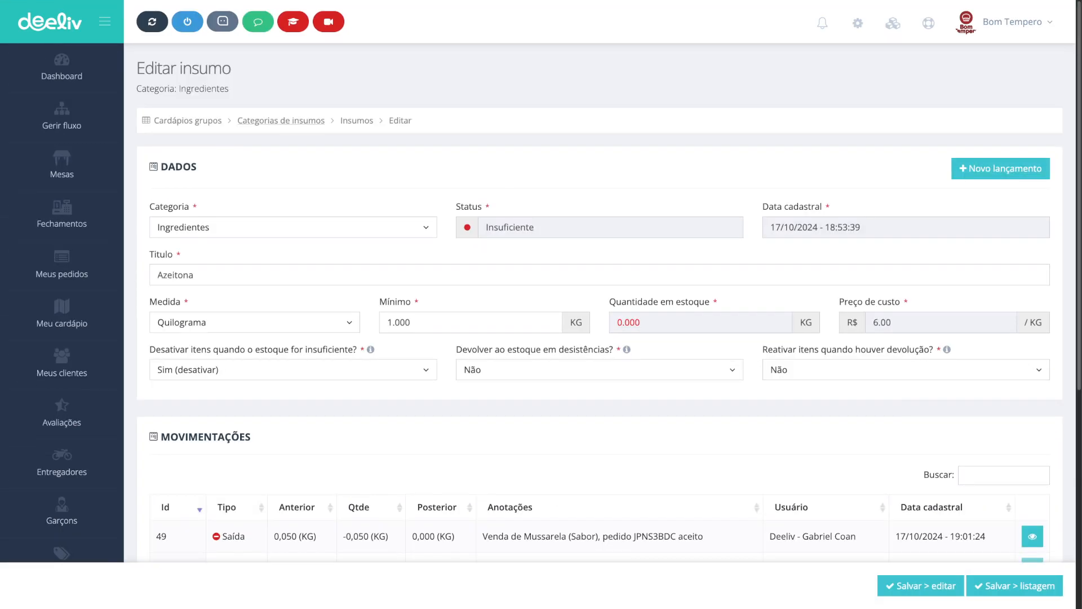
{"action": "left_click", "coordinate": [230, 173]}
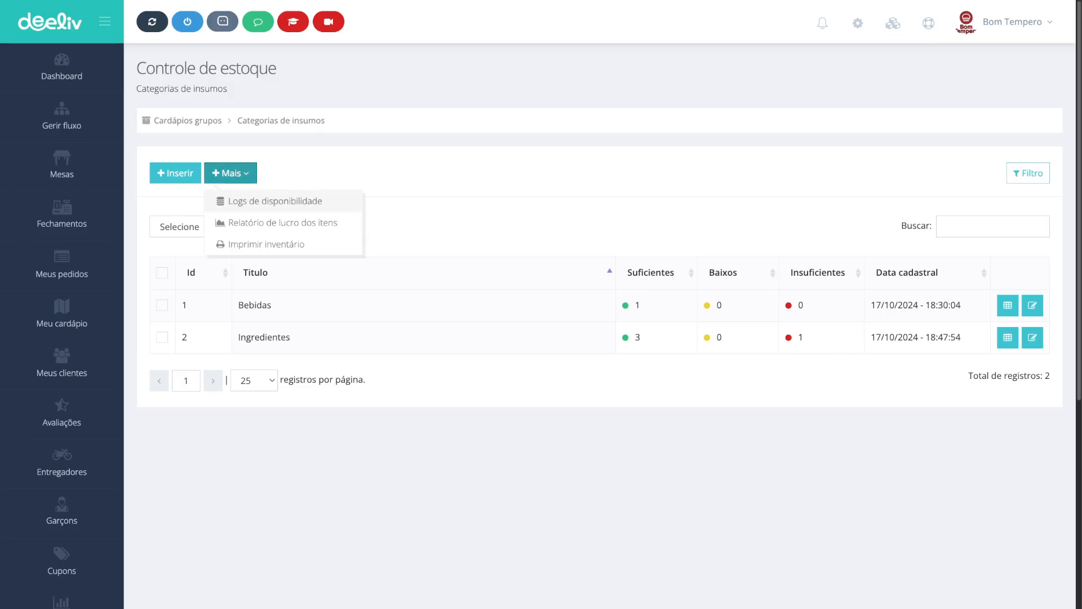
{"action": "left_click", "coordinate": [275, 200]}
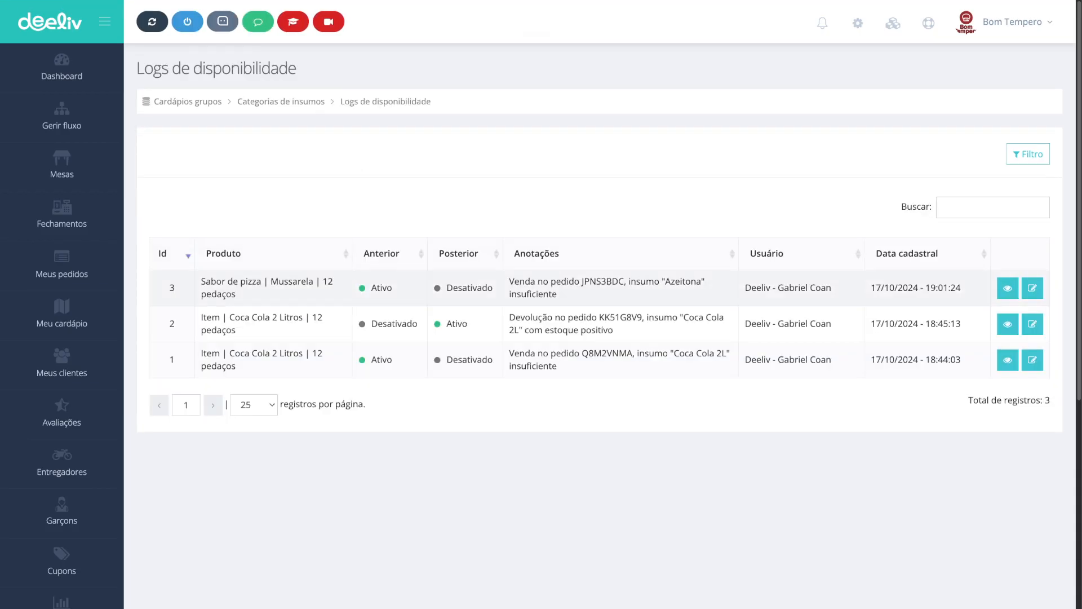
{"action": "left_click_drag", "start_coordinate": [237, 294], "coordinate": [328, 282]}
{"action": "left_click", "coordinate": [226, 287]}
{"action": "left_click_drag", "start_coordinate": [393, 288], "coordinate": [371, 288]}
{"action": "left_click_drag", "start_coordinate": [447, 288], "coordinate": [619, 281]}
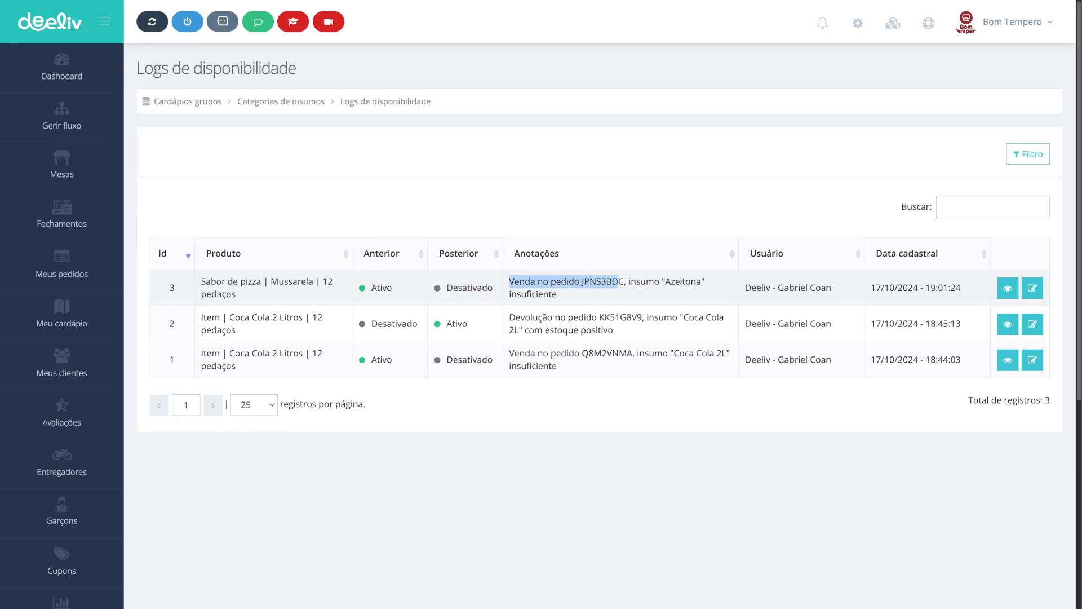
{"action": "double_click", "coordinate": [614, 281]}
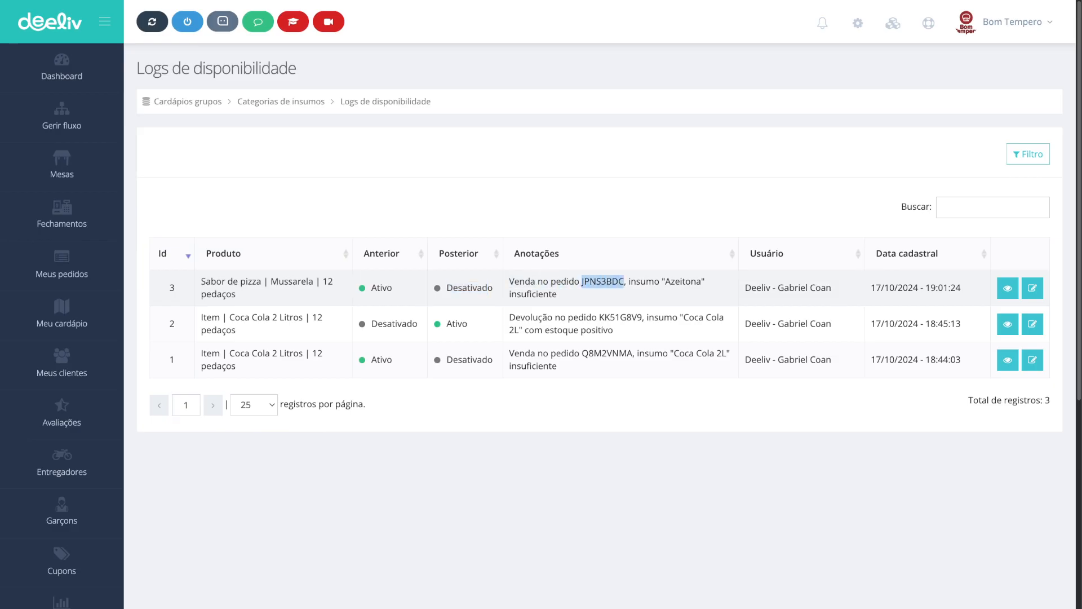
{"action": "double_click", "coordinate": [644, 282]}
{"action": "double_click", "coordinate": [534, 294]}
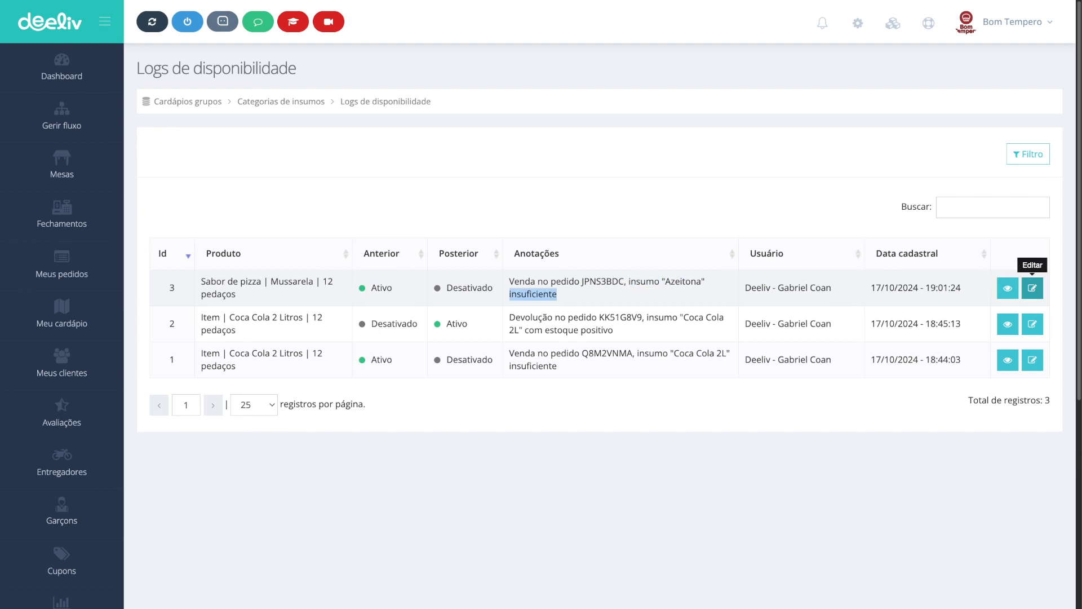
Step: Open the 12 pedaços pizza item from the log entry and examine its Mussarela flavor in the flavors table
{"action": "left_click", "coordinate": [1032, 288]}
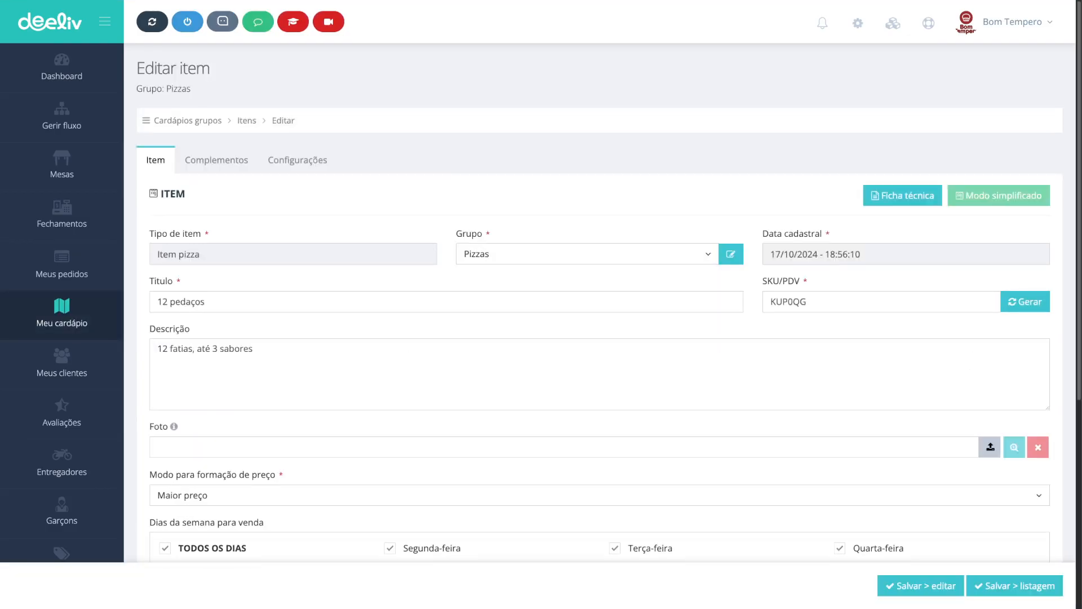
{"action": "scroll", "coordinate": [541, 304], "scroll_direction": "down", "scroll_amount": 6}
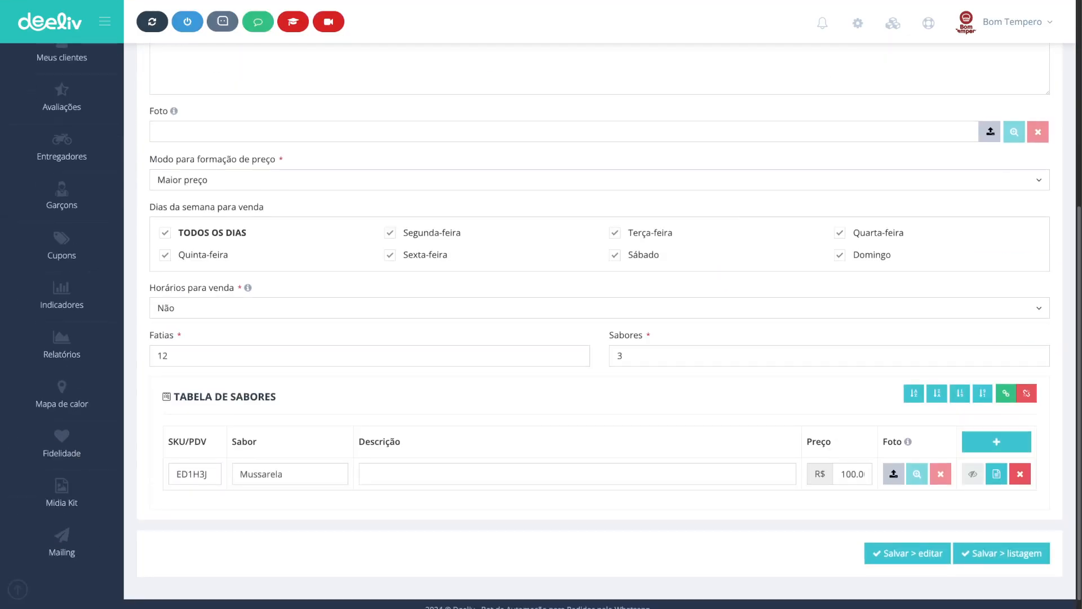
{"action": "double_click", "coordinate": [262, 462]}
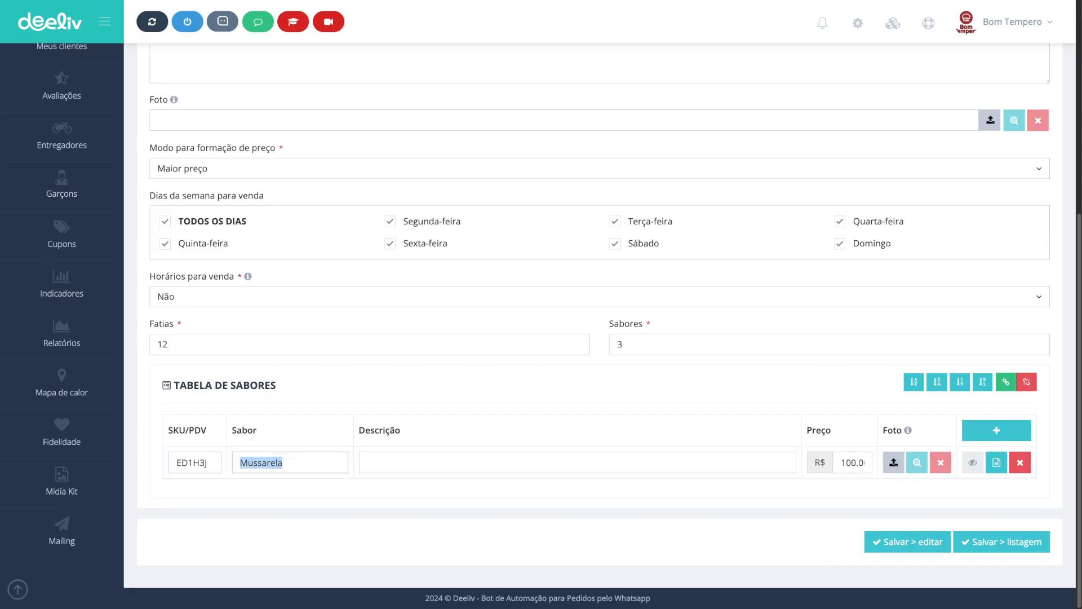
{"action": "scroll", "coordinate": [600, 325], "scroll_direction": "up", "scroll_amount": 4}
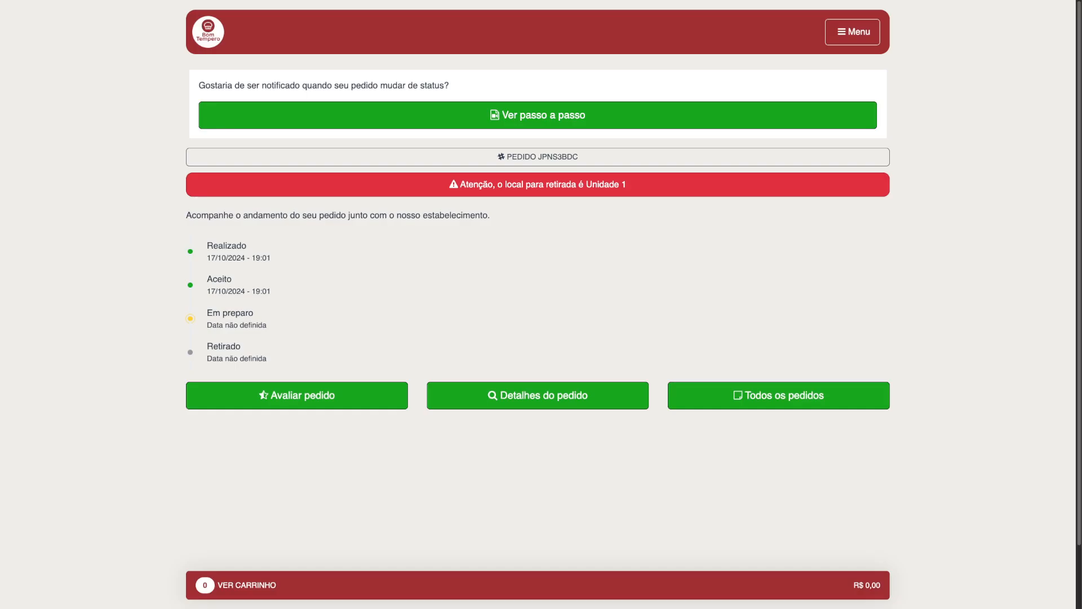
Step: Open the online store's menu, start buying the 12 pedaços pizza with 1 sabor to check the flavor options, and close it
{"action": "left_click", "coordinate": [538, 585]}
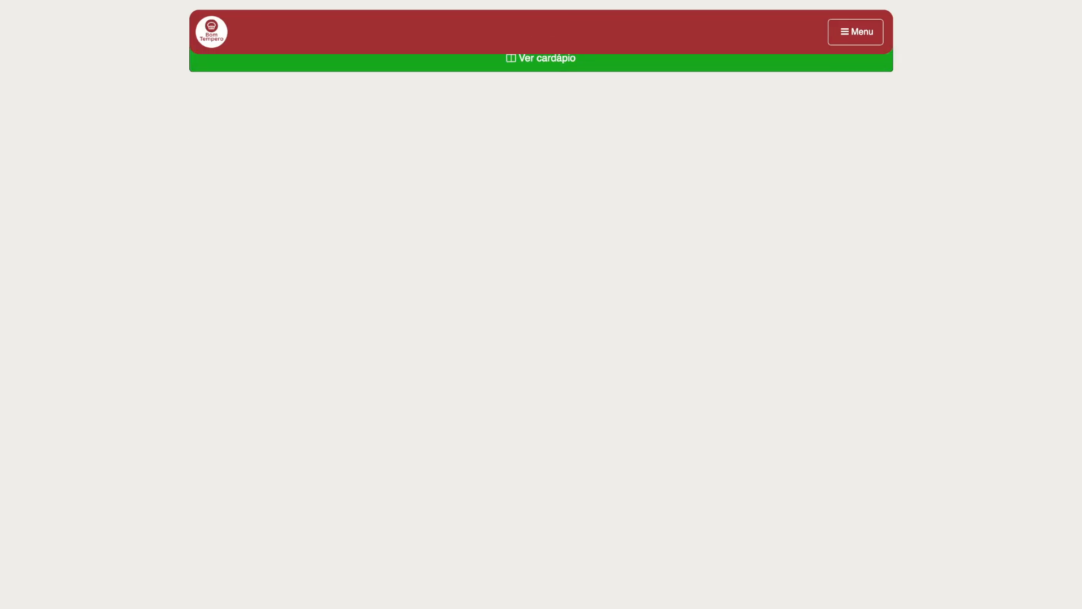
{"action": "left_click", "coordinate": [541, 59]}
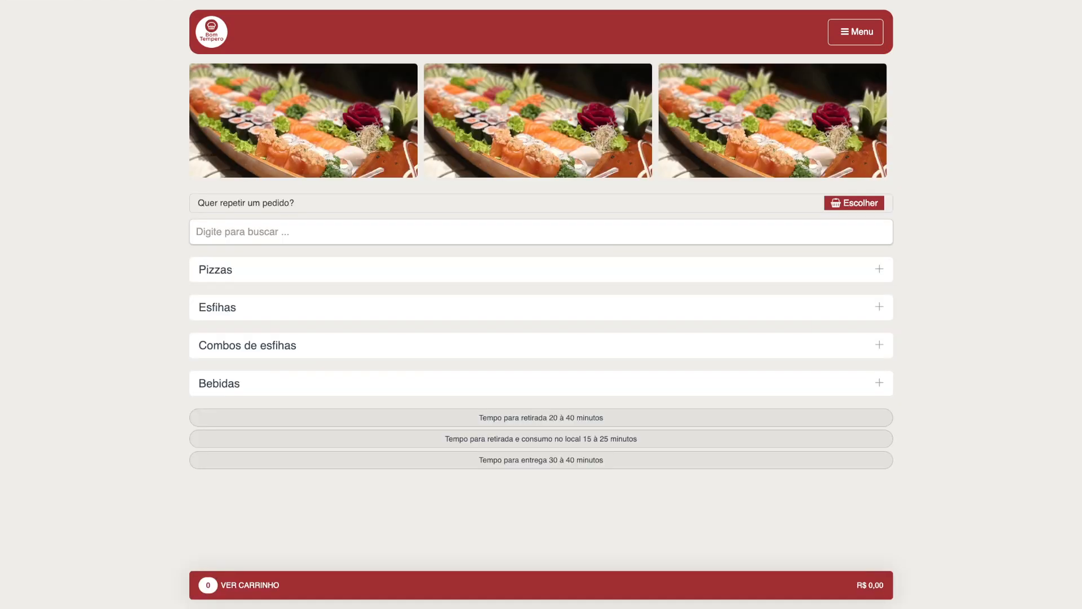
{"action": "left_click", "coordinate": [541, 270]}
{"action": "left_click", "coordinate": [298, 383]}
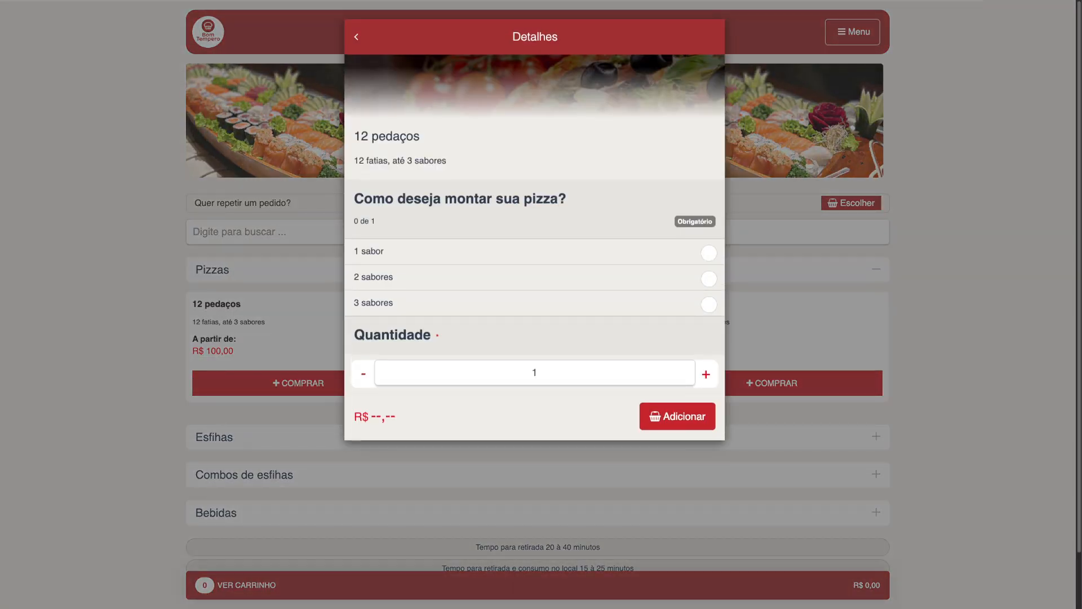
{"action": "left_click", "coordinate": [708, 252]}
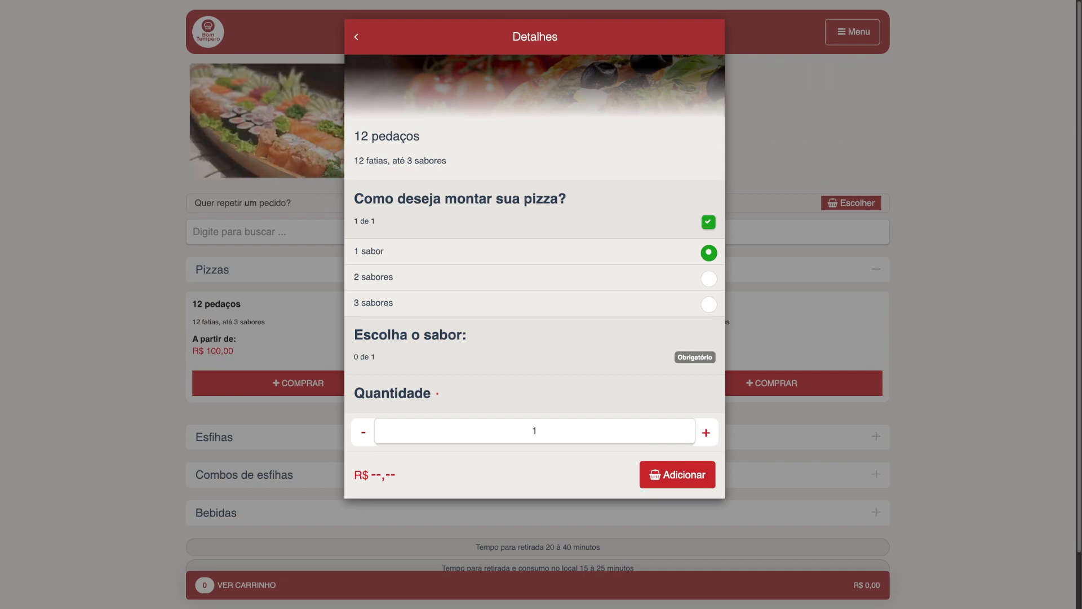
{"action": "key", "text": "Escape"}
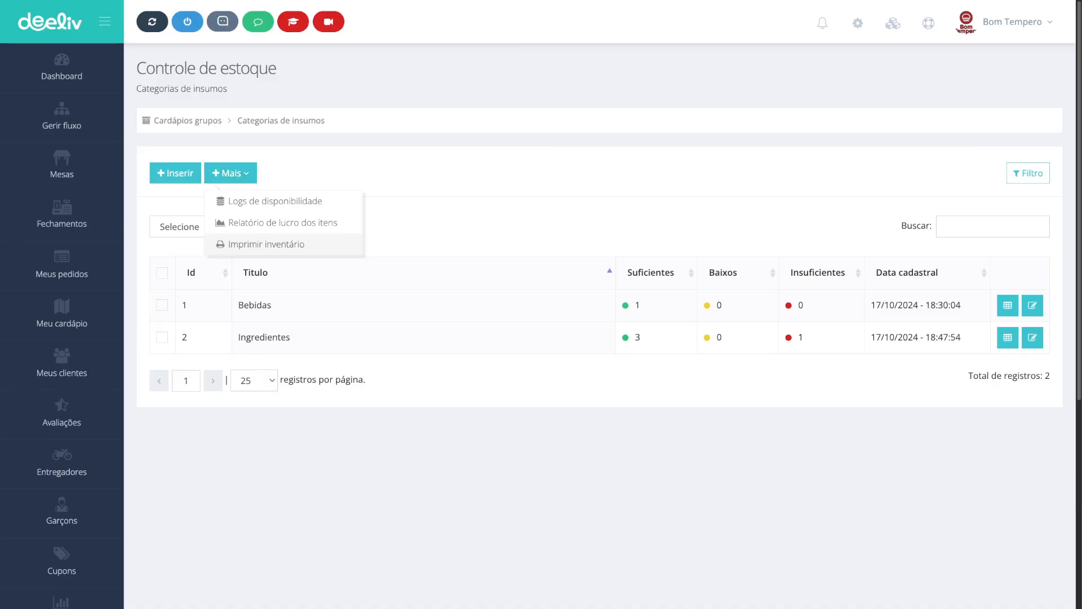
Step: Open the printable stock inventory check sheet from the stock control page
{"action": "left_click", "coordinate": [267, 244]}
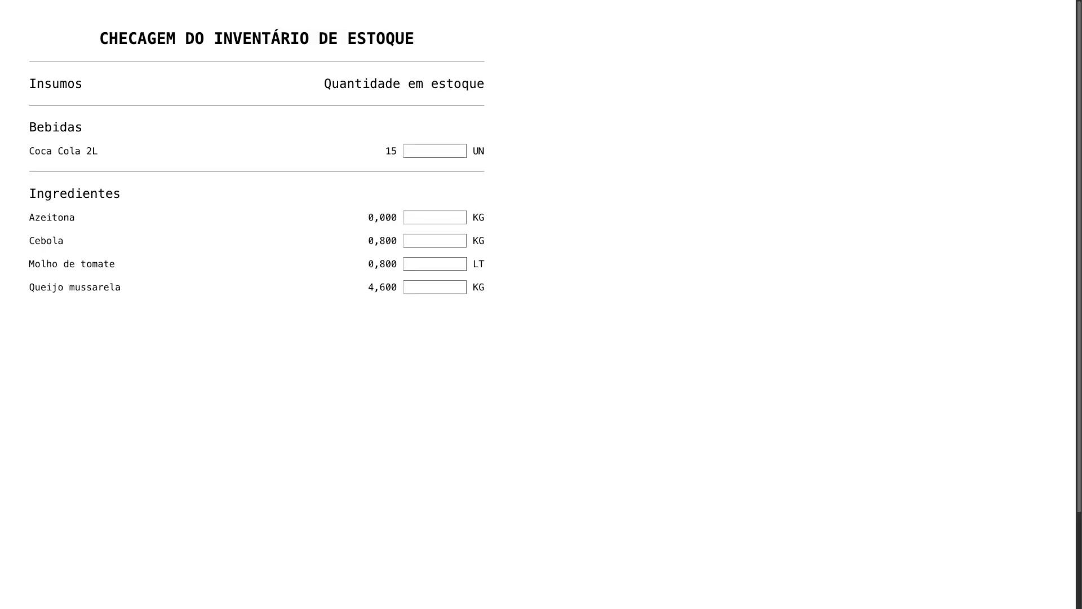
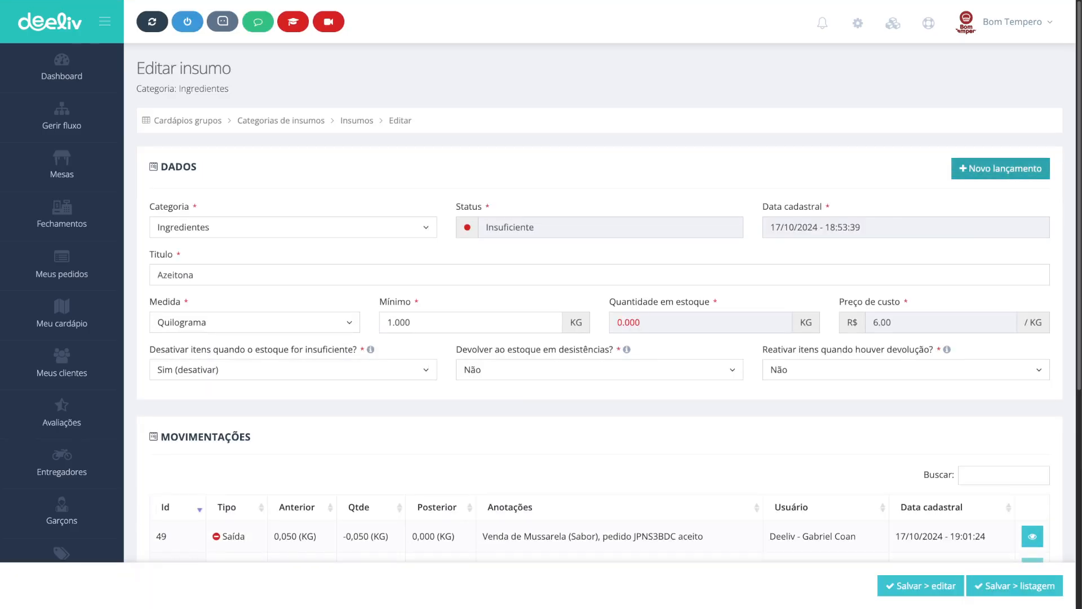
Step: Start a new stock posting for Azeitona as a Correção do estoque with a quantity of 1 kg
{"action": "left_click", "coordinate": [1000, 168]}
{"action": "left_click", "coordinate": [324, 92]}
{"action": "left_click", "coordinate": [315, 136]}
{"action": "left_click", "coordinate": [452, 92]}
{"action": "type", "text": "1"}
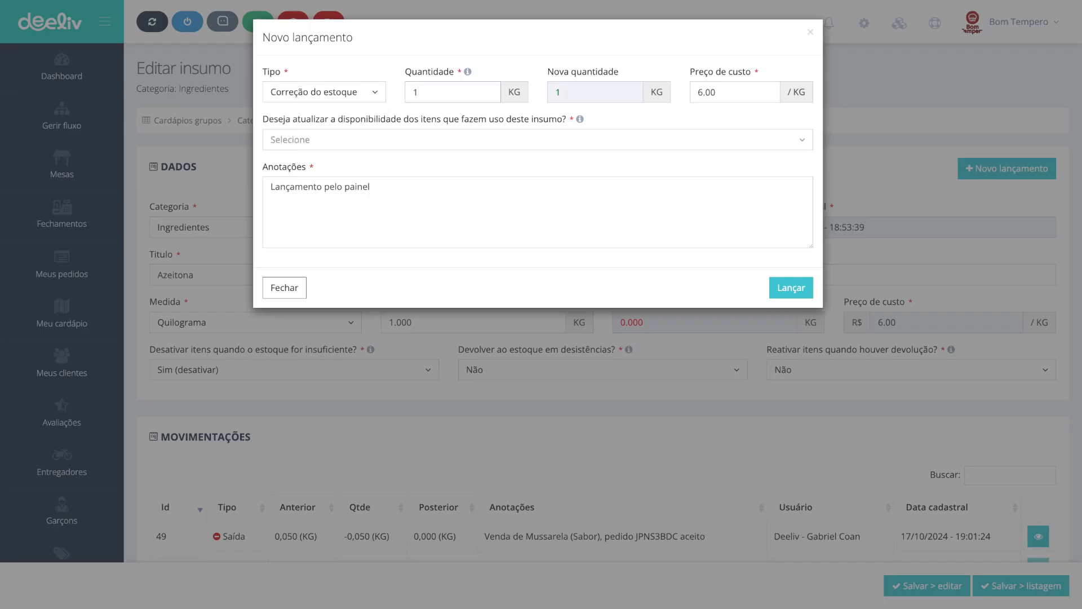
{"action": "left_click", "coordinate": [324, 92]}
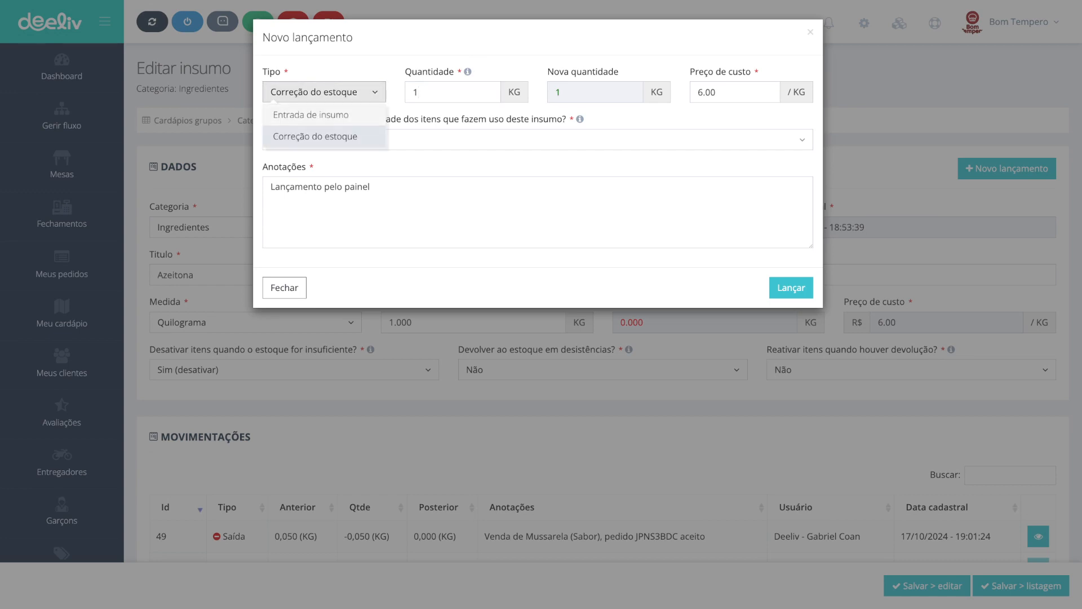
{"action": "key", "text": "Up"}
{"action": "key", "text": "Return"}
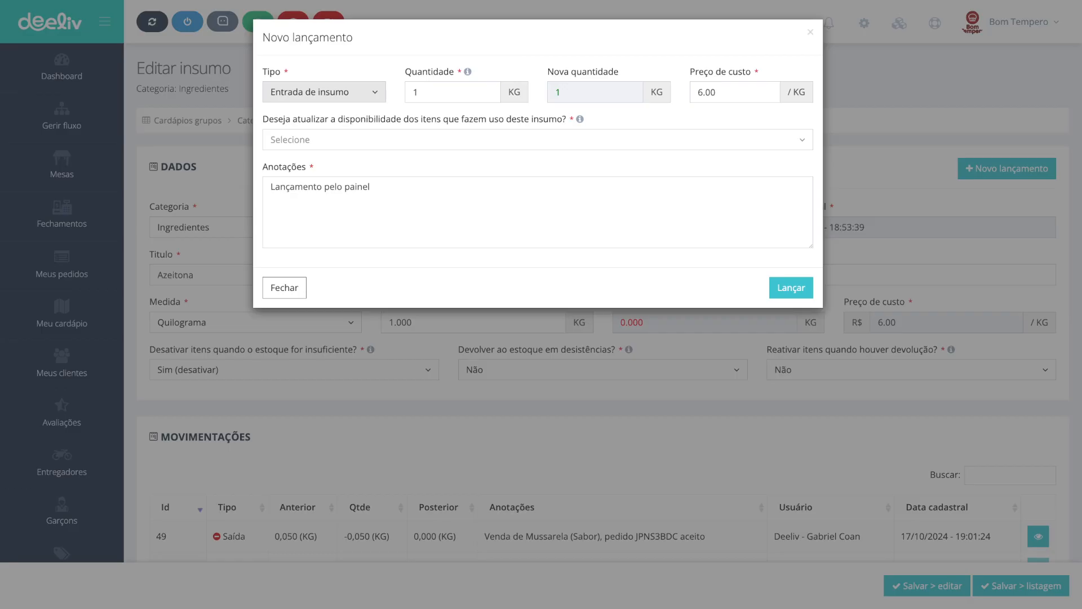
{"action": "left_click", "coordinate": [324, 92]}
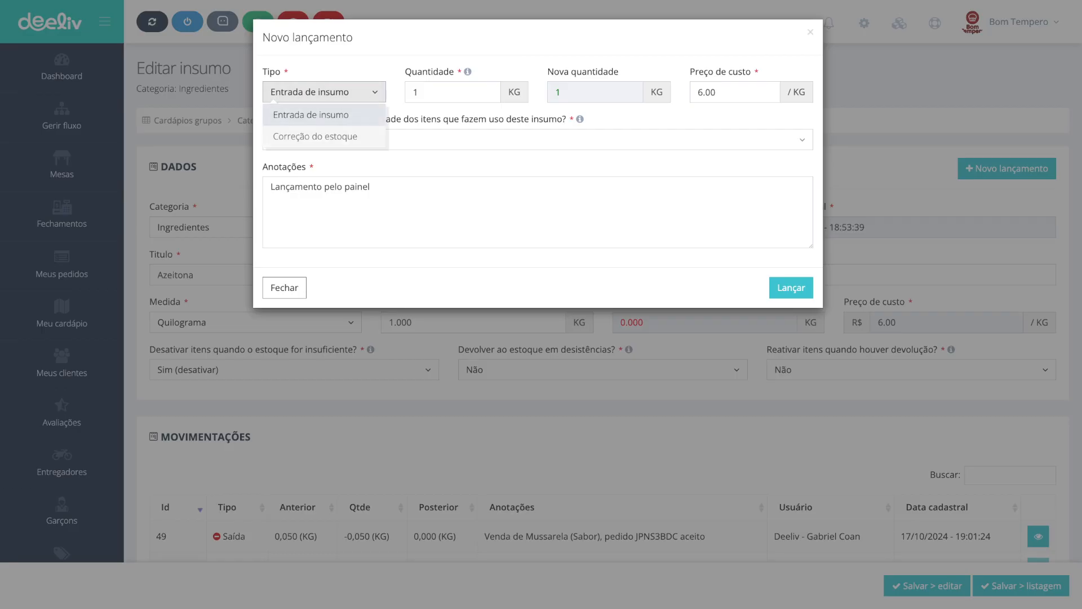
{"action": "left_click", "coordinate": [315, 137]}
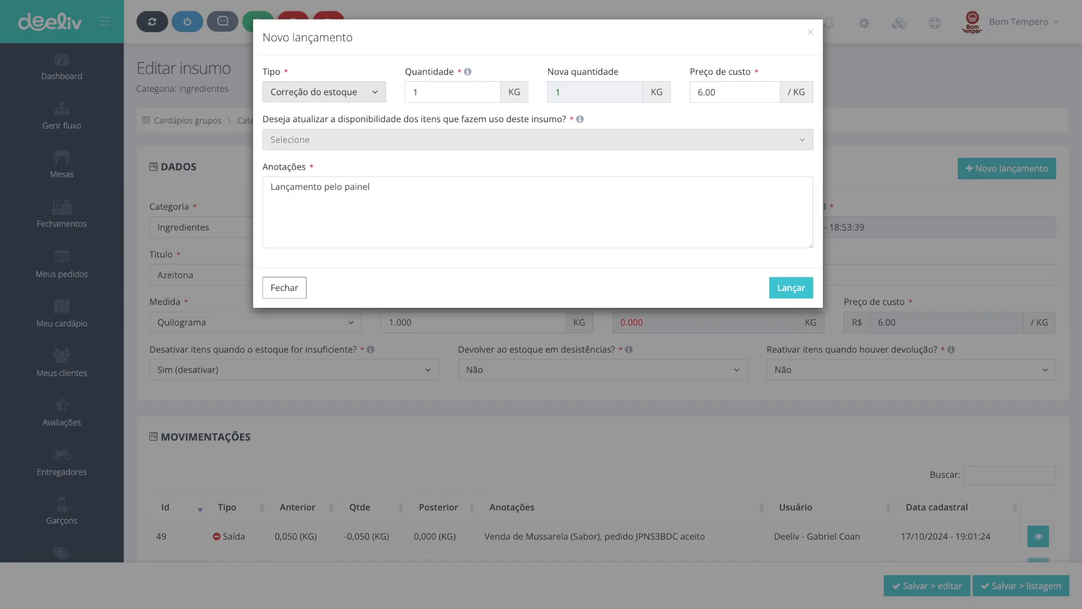
Step: Choose to update the availability of items using this supply and try to post the correction
{"action": "left_click", "coordinate": [538, 140]}
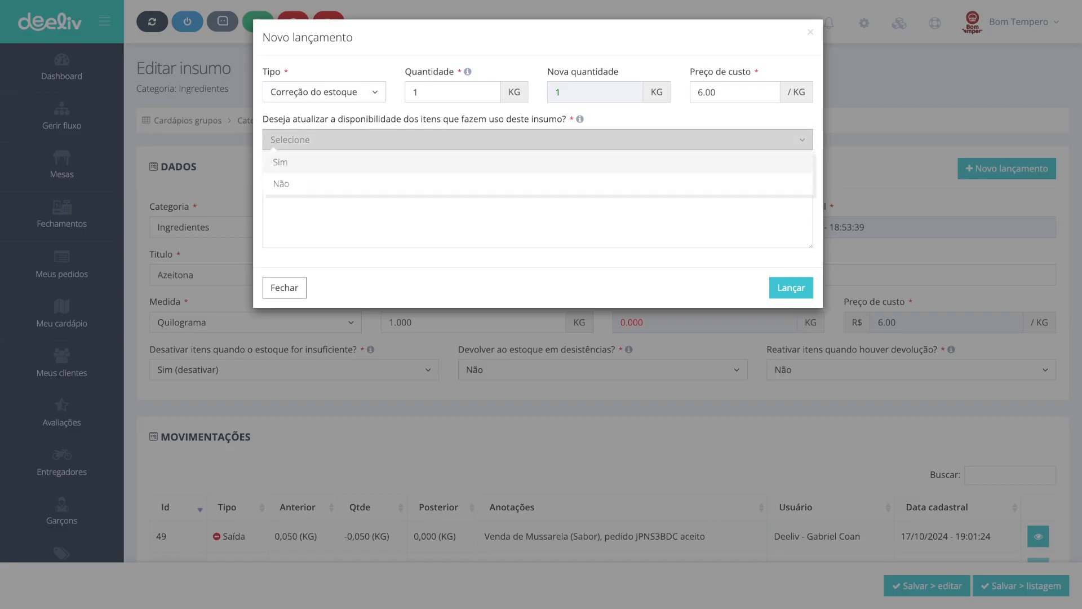
{"action": "left_click", "coordinate": [281, 162]}
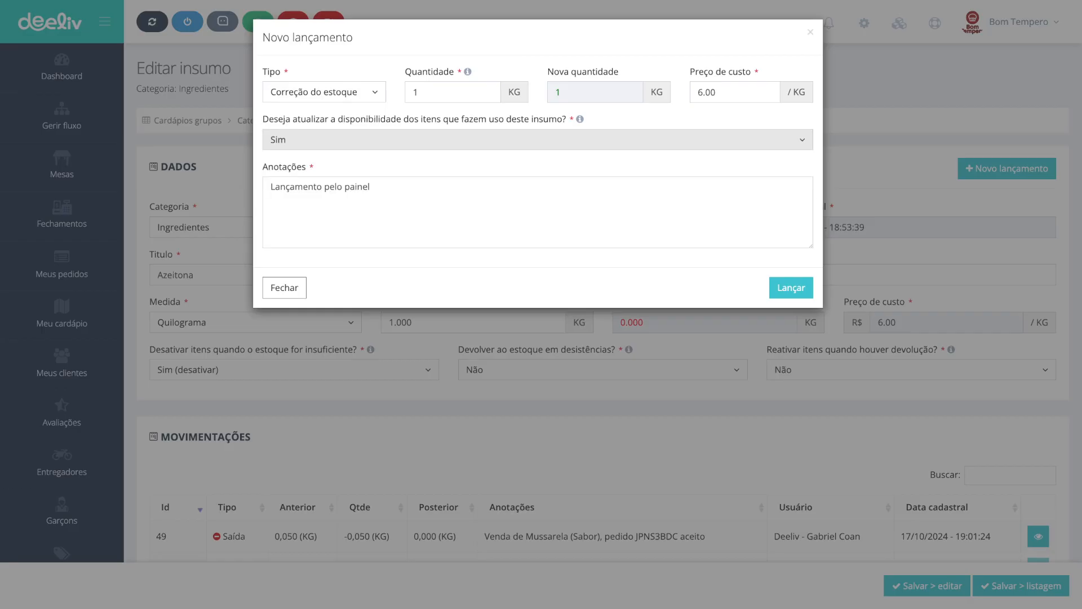
{"action": "left_click", "coordinate": [791, 288]}
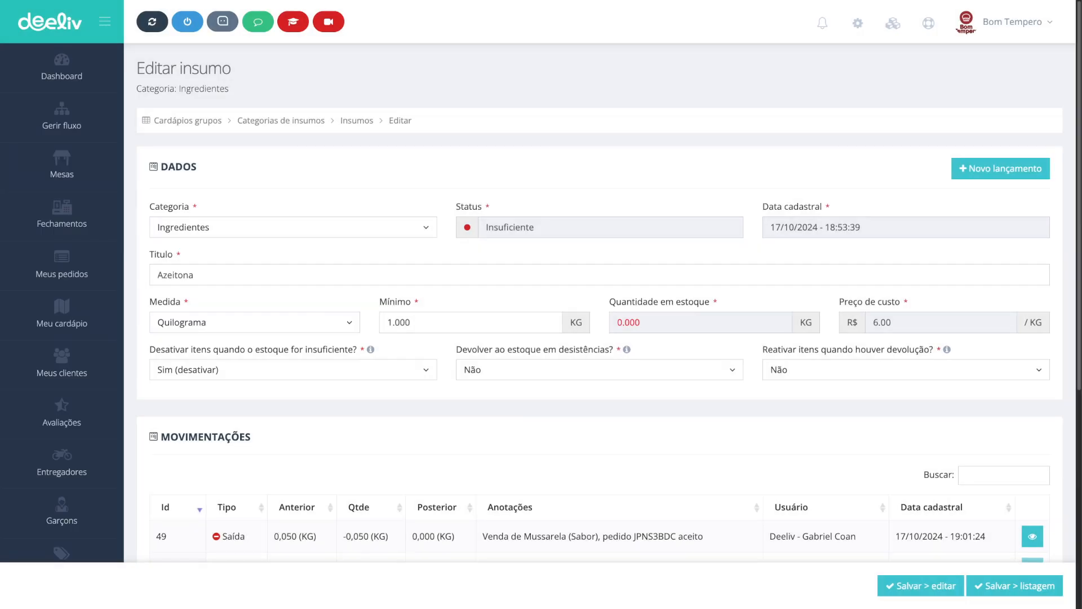
Step: Open the technical sheet of the 12 pedaços pizza's Mussarela flavor and examine its supplies and quantities
{"action": "left_click", "coordinate": [188, 121]}
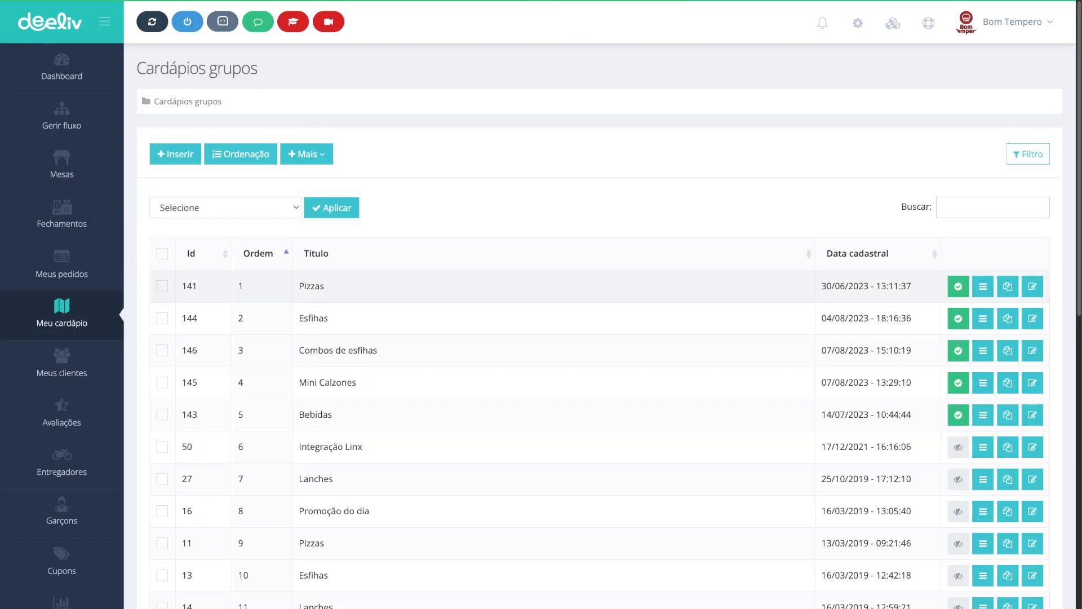
{"action": "left_click", "coordinate": [982, 286]}
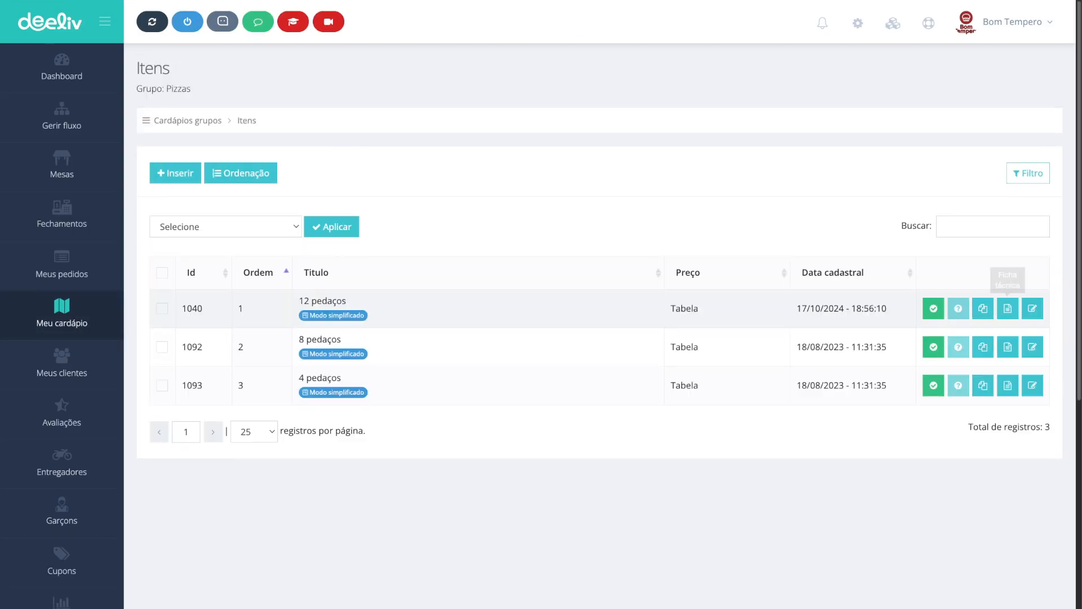
{"action": "left_click", "coordinate": [1032, 308]}
{"action": "scroll", "coordinate": [599, 338], "scroll_direction": "down", "scroll_amount": 5}
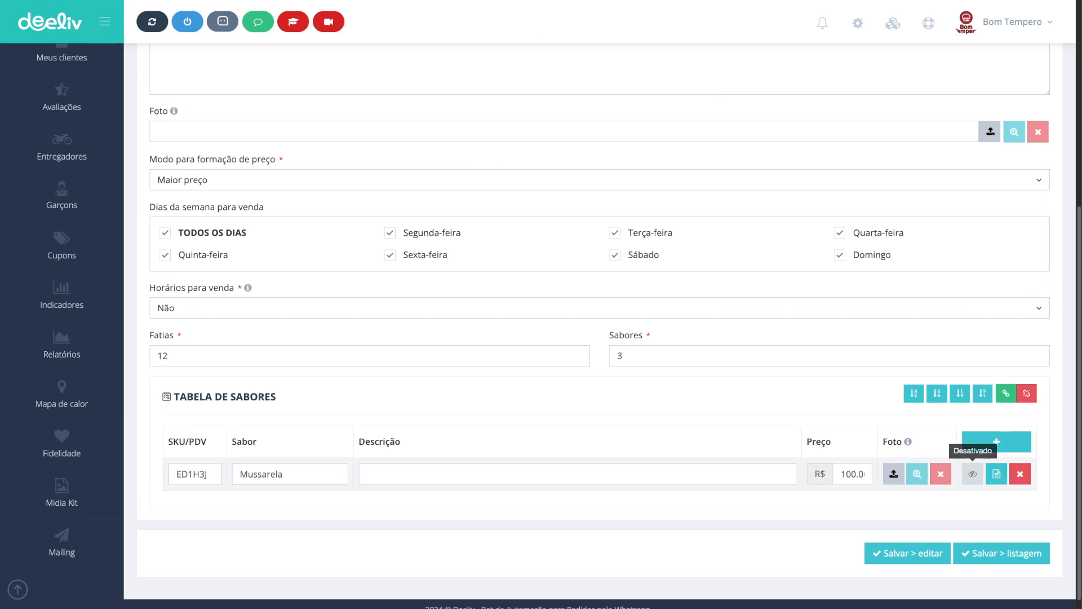
{"action": "left_click", "coordinate": [996, 474]}
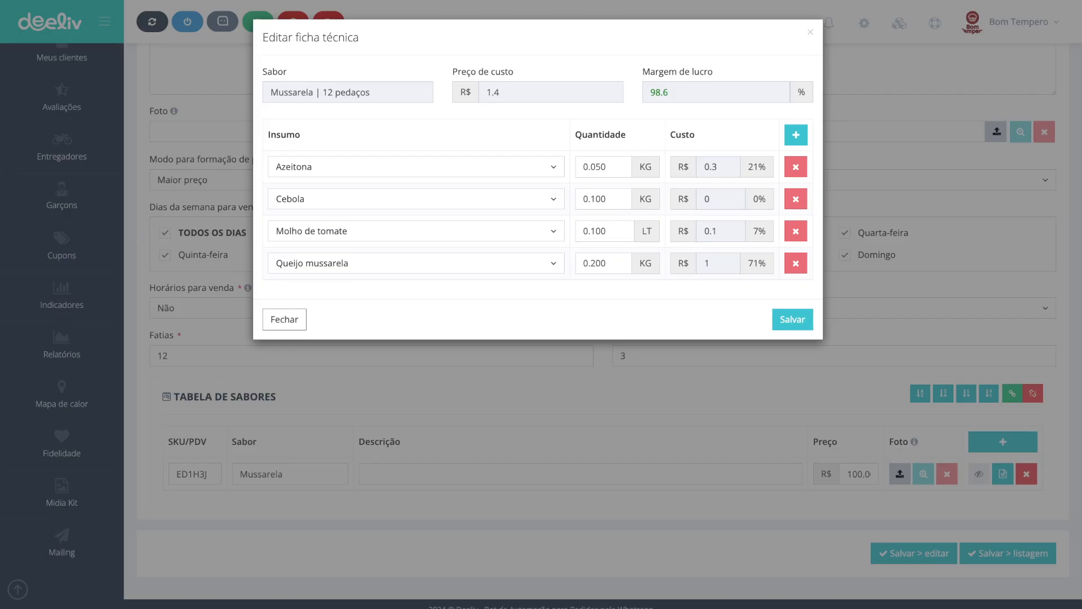
{"action": "left_click_drag", "start_coordinate": [371, 92], "coordinate": [321, 92]}
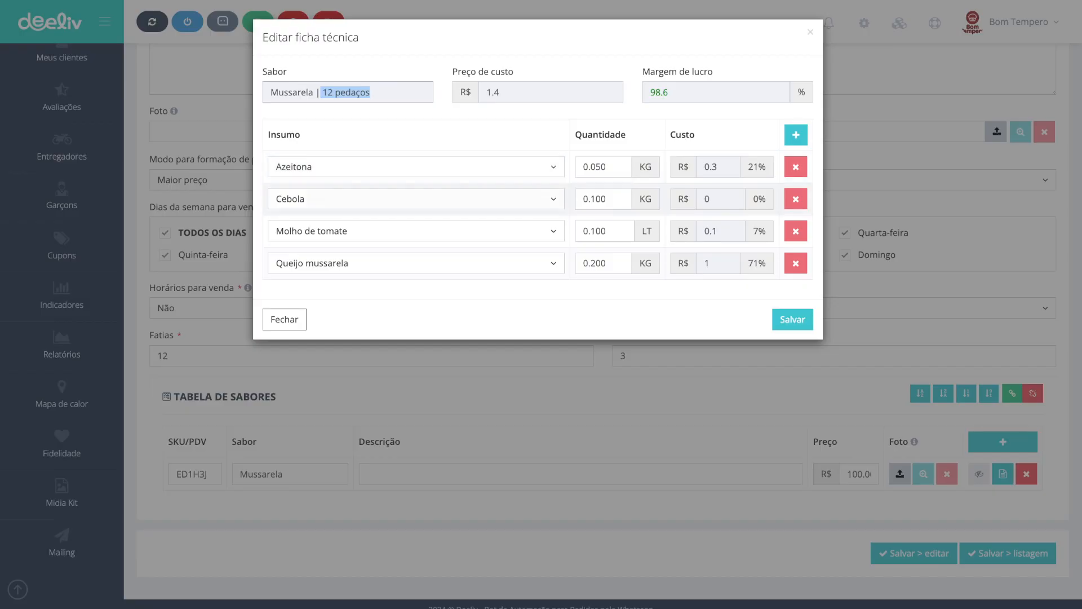
{"action": "left_click", "coordinate": [284, 319]}
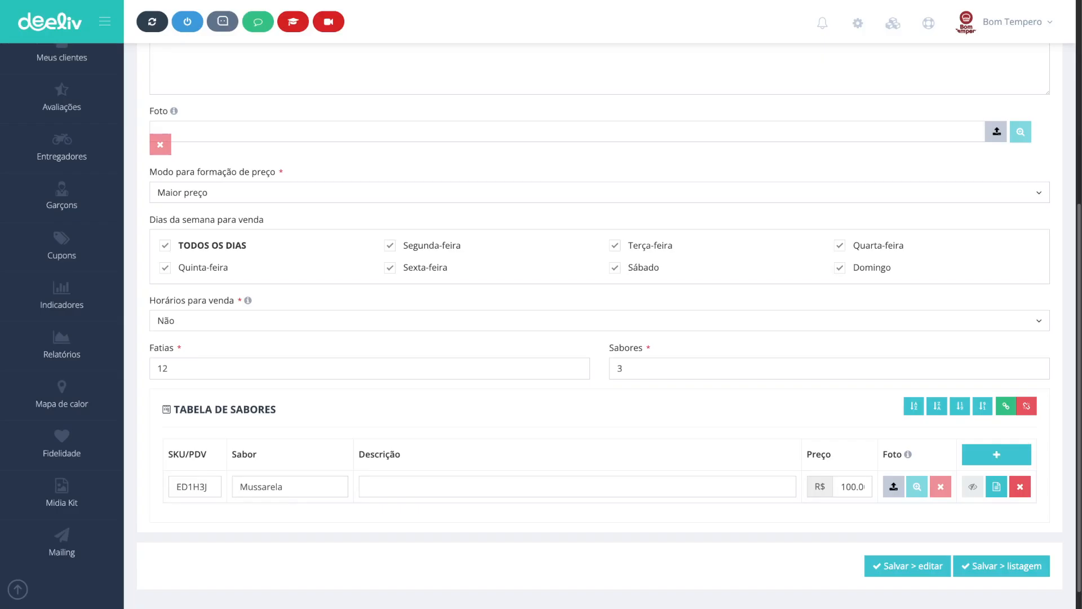
Step: Open the Azeitona supply from the Ingredientes stock list and start a Correção do estoque posting of 1 kg
{"action": "scroll", "coordinate": [541, 315], "scroll_direction": "up", "scroll_amount": 6}
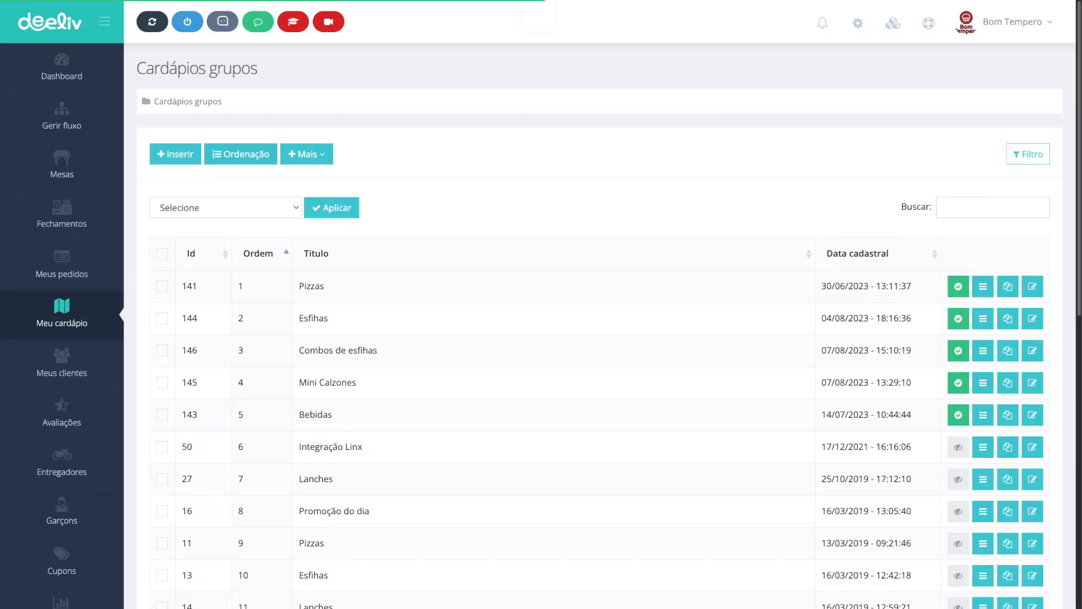
{"action": "left_click", "coordinate": [301, 152]}
{"action": "left_click", "coordinate": [350, 269]}
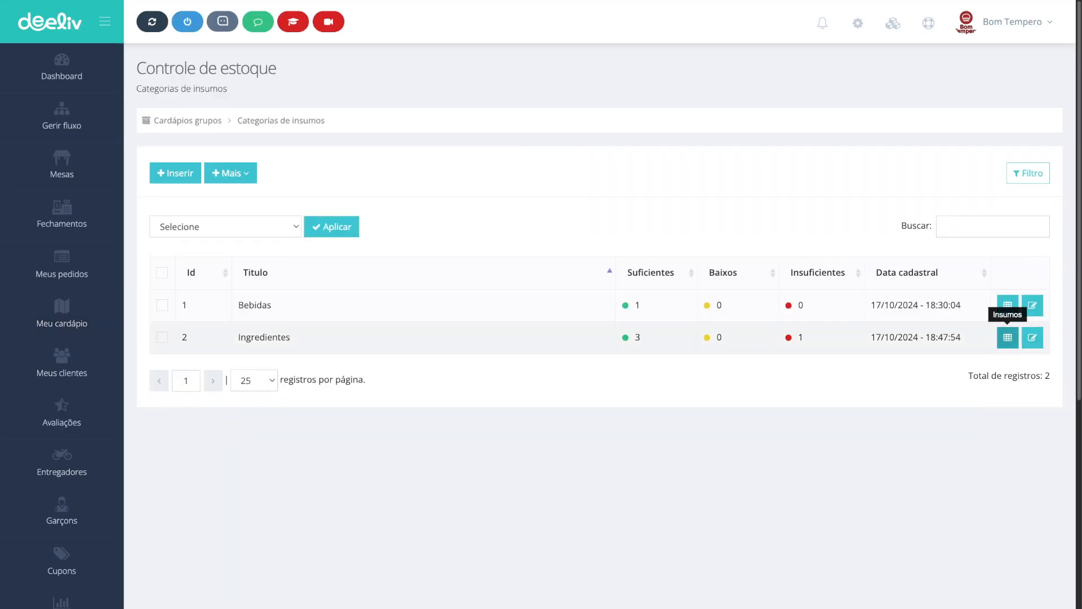
{"action": "left_click", "coordinate": [1007, 337]}
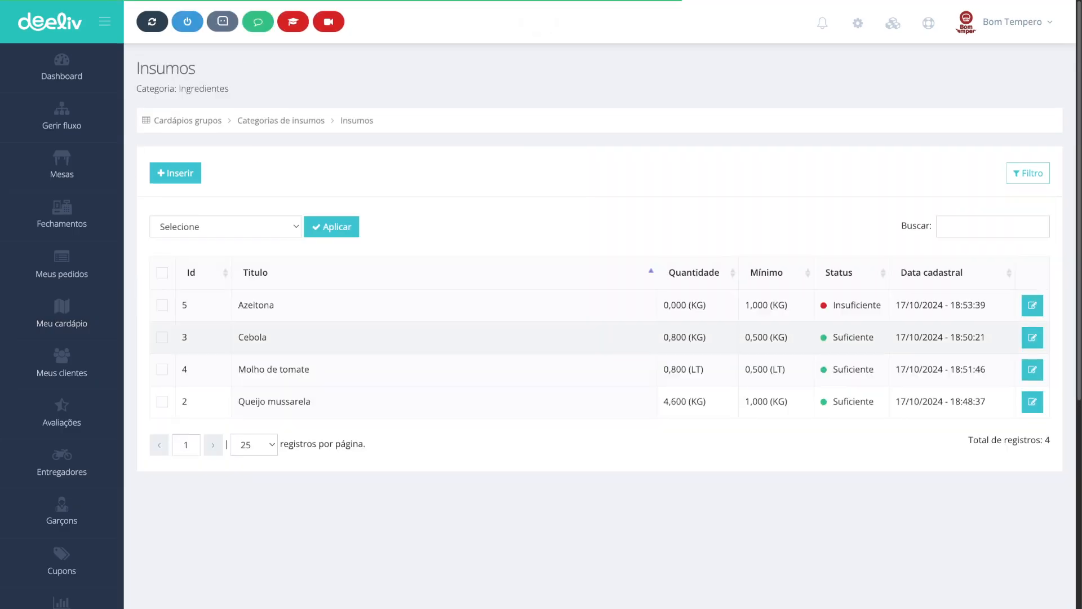
{"action": "left_click", "coordinate": [1032, 304]}
{"action": "left_click", "coordinate": [1001, 169]}
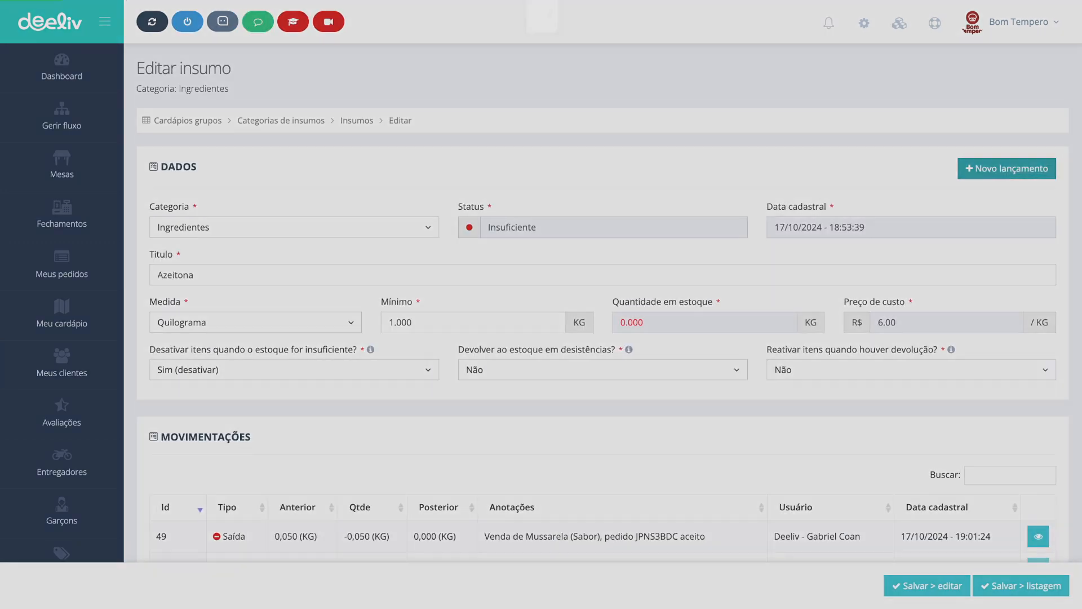
{"action": "left_click", "coordinate": [324, 92]}
{"action": "left_click", "coordinate": [314, 136]}
{"action": "left_click", "coordinate": [452, 92]}
{"action": "type", "text": "1"}
Step: Set the posting to update availability of items using this supply, checking its help note, and post the correction
{"action": "left_click", "coordinate": [273, 144]}
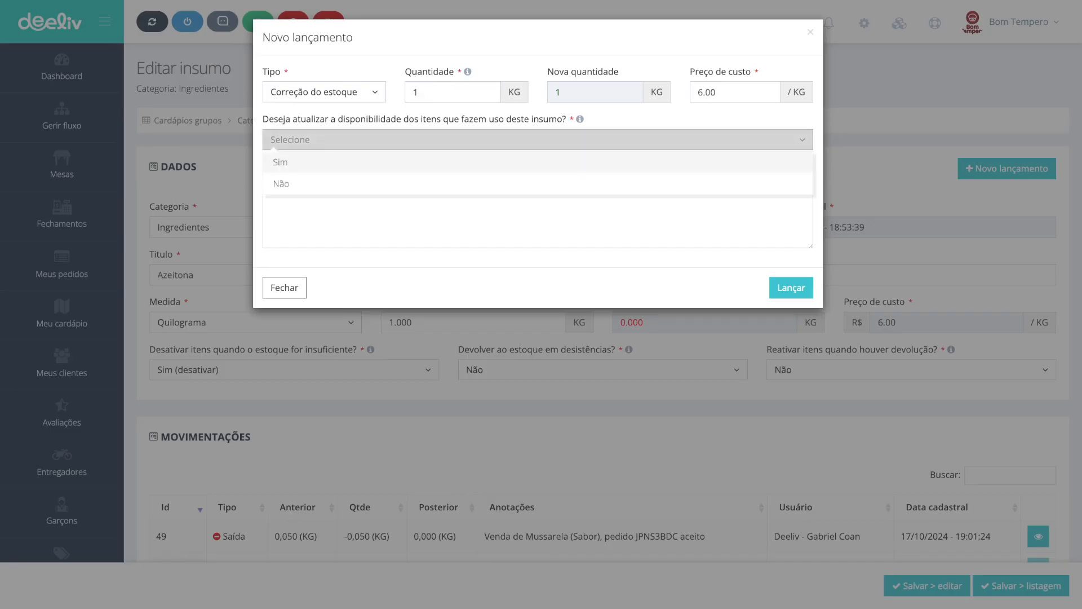
{"action": "left_click_drag", "start_coordinate": [293, 118], "coordinate": [566, 135]}
{"action": "left_click", "coordinate": [580, 119]}
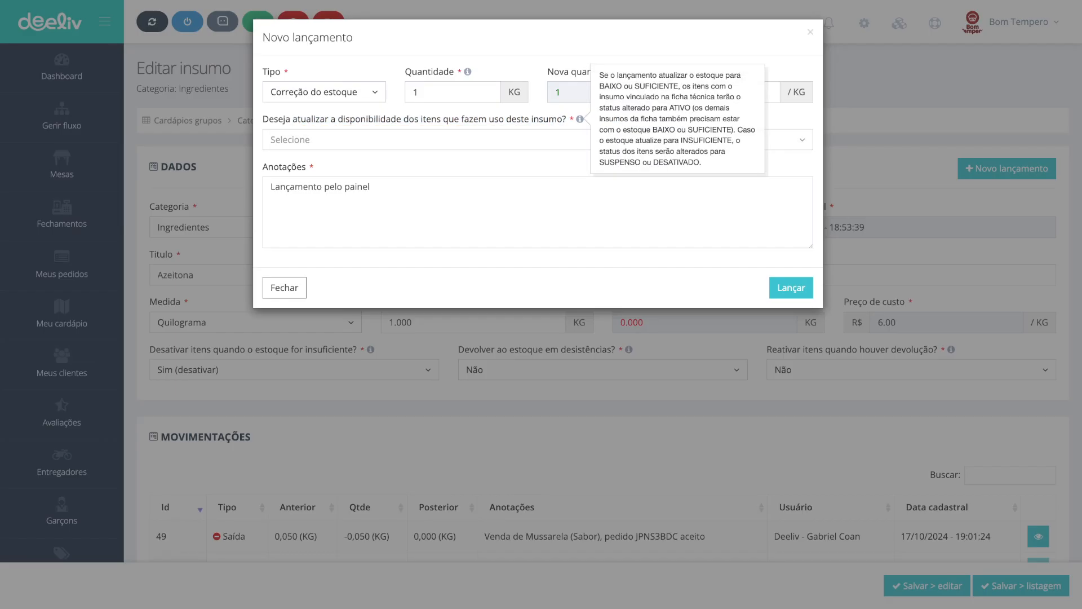
{"action": "left_click", "coordinate": [558, 140]}
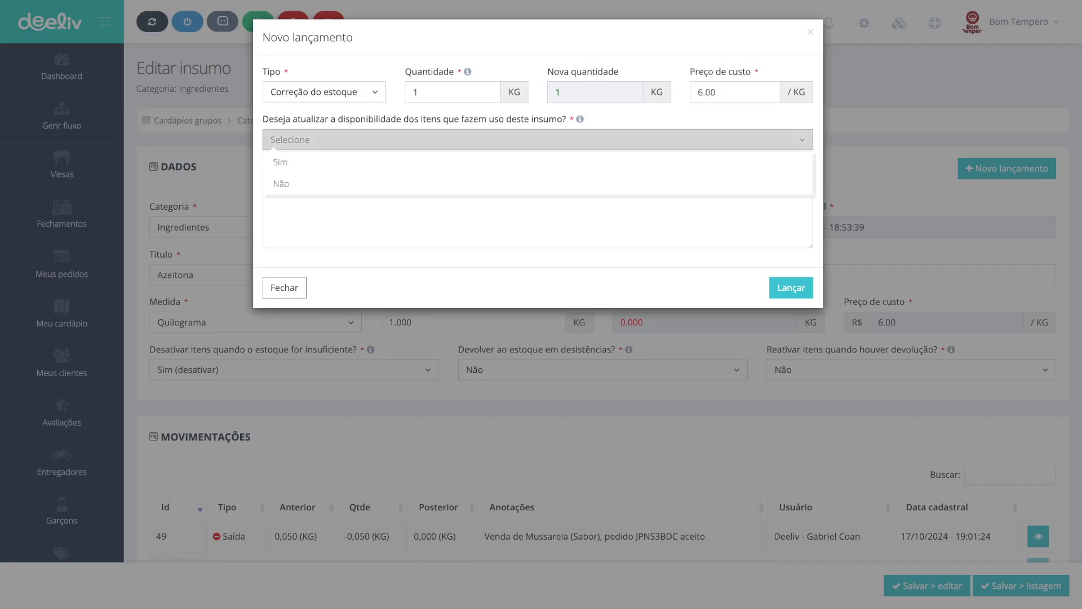
{"action": "left_click", "coordinate": [280, 162]}
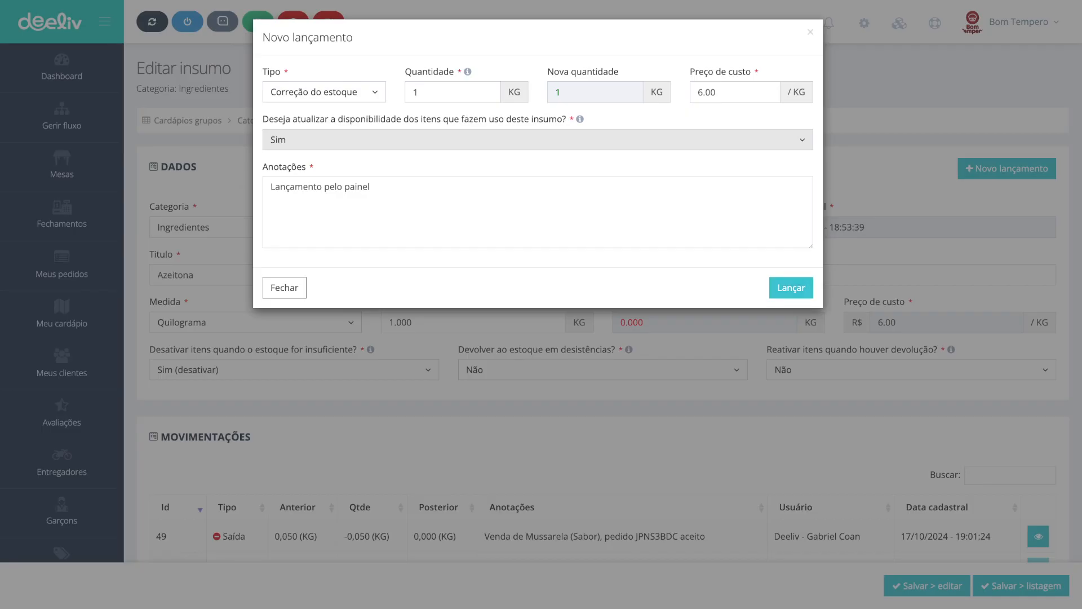
{"action": "left_click", "coordinate": [791, 287]}
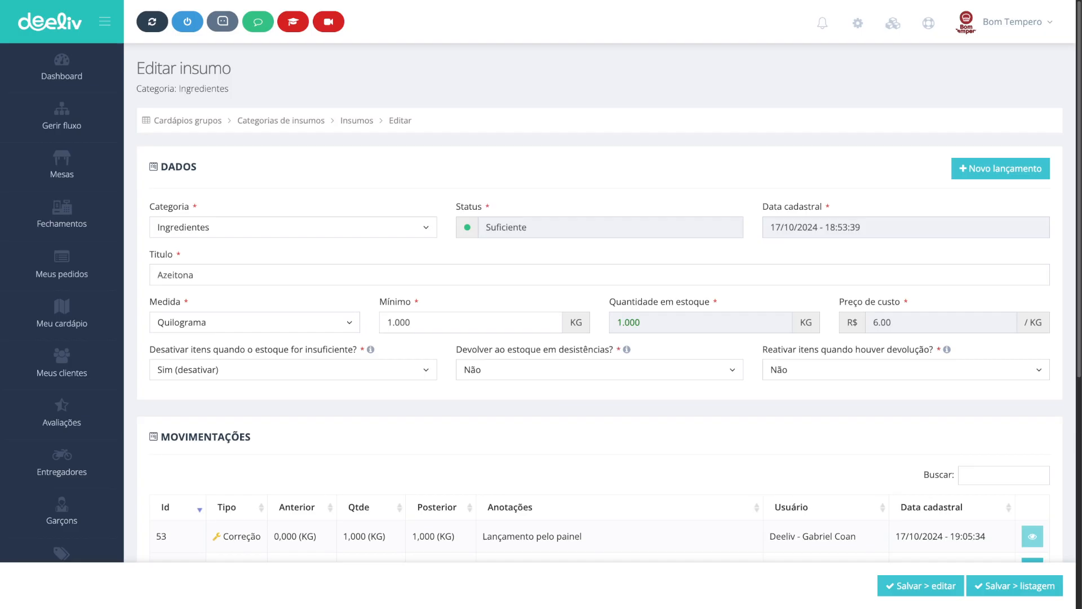
Step: Review Azeitona's status and technical sheet records, then open the linked 12 pedaços pizza item
{"action": "left_click_drag", "start_coordinate": [531, 227], "coordinate": [486, 228]}
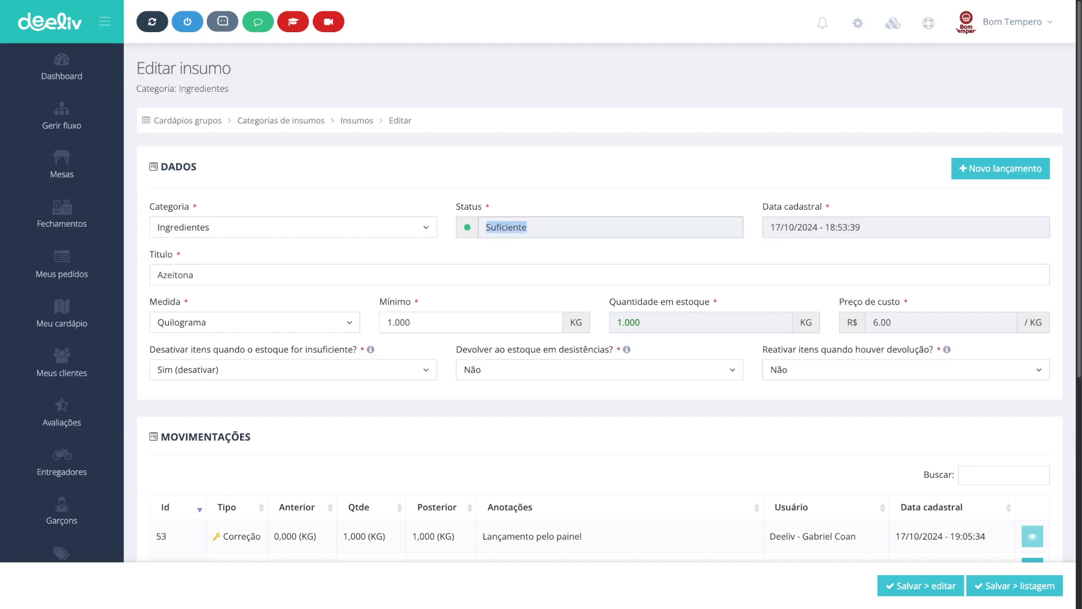
{"action": "scroll", "coordinate": [599, 301], "scroll_direction": "down", "scroll_amount": 8}
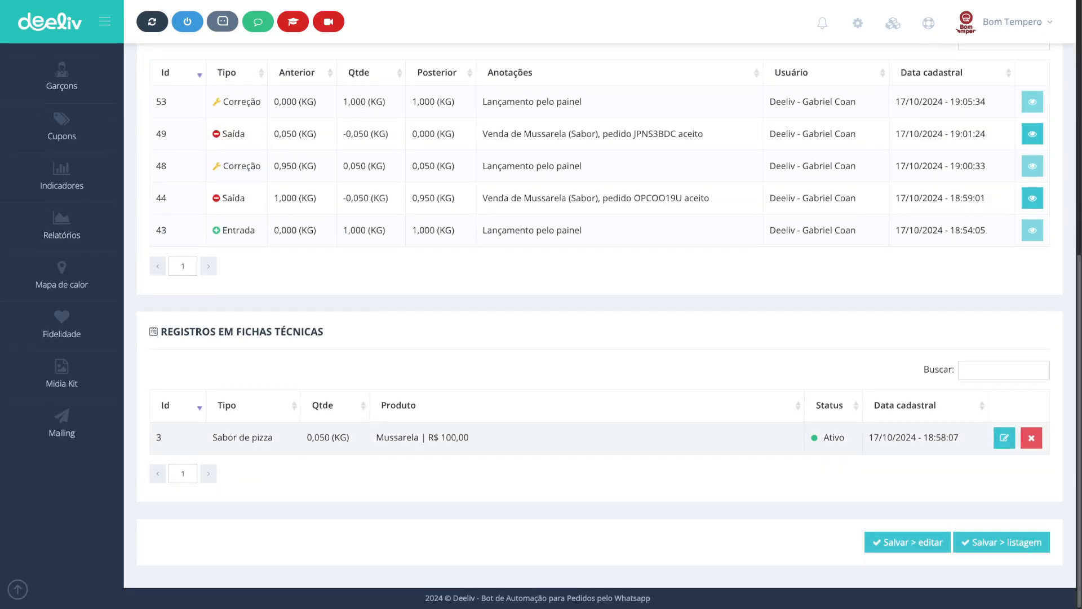
{"action": "left_click_drag", "start_coordinate": [273, 437], "coordinate": [228, 437]}
{"action": "left_click", "coordinate": [244, 437]}
{"action": "left_click", "coordinate": [1005, 438]}
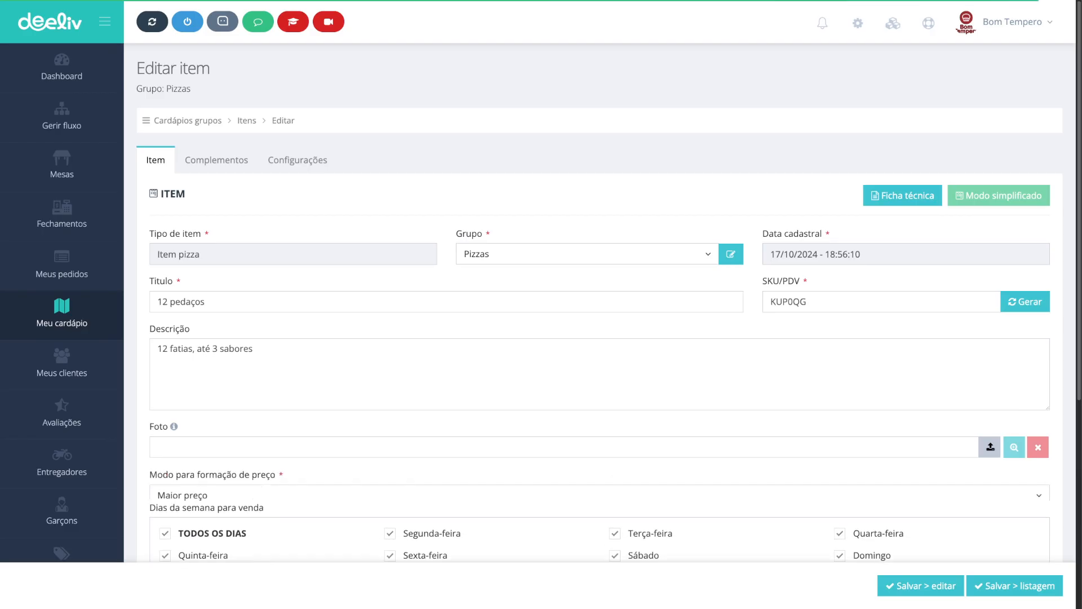
Step: In the online store, start buying the 12 pedaços pizza with 1 sabor to check the Mussarela flavor, then close it
{"action": "scroll", "coordinate": [600, 321], "scroll_direction": "down", "scroll_amount": 6}
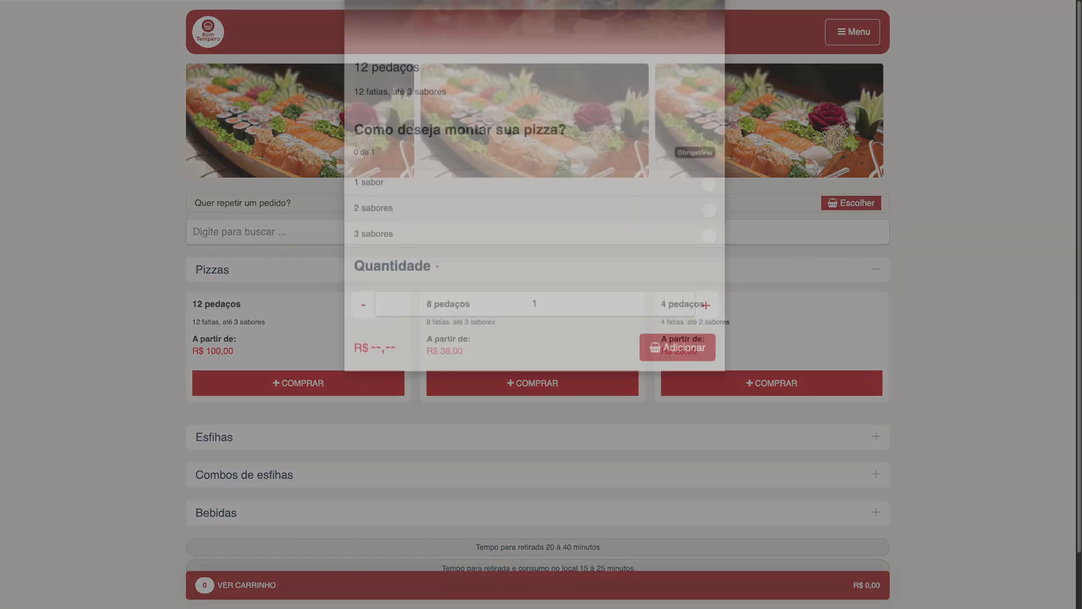
{"action": "left_click", "coordinate": [709, 253]}
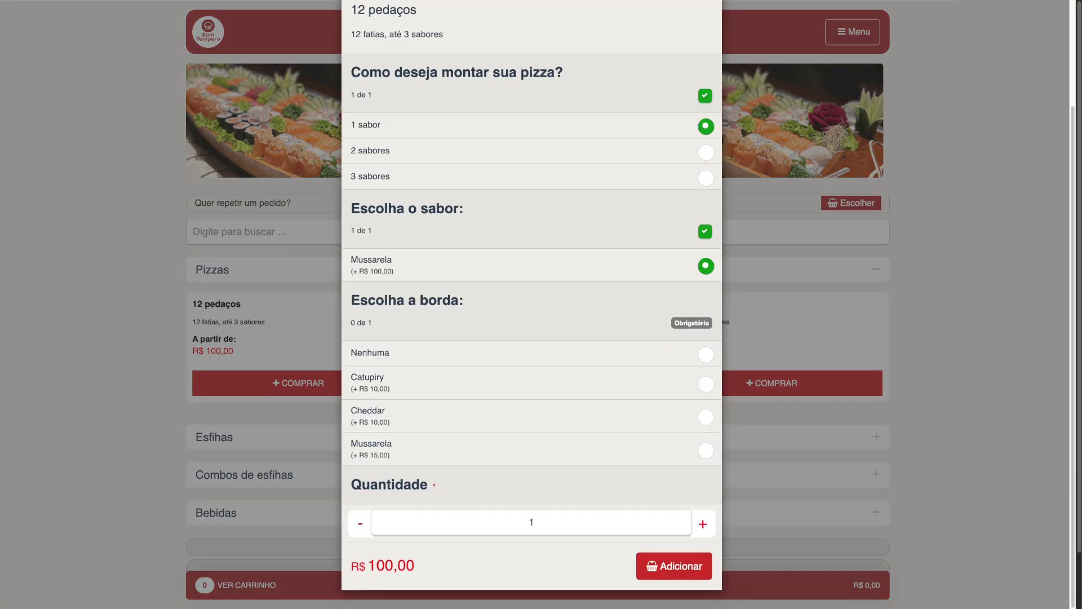
{"action": "left_click_drag", "start_coordinate": [351, 259], "coordinate": [394, 272]}
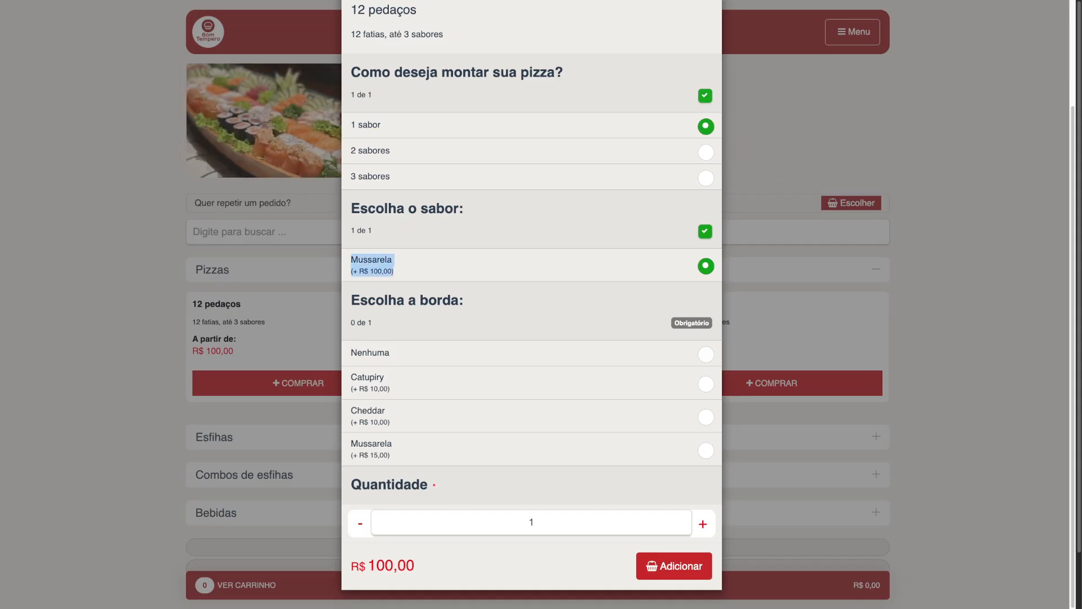
{"action": "key", "text": "Escape"}
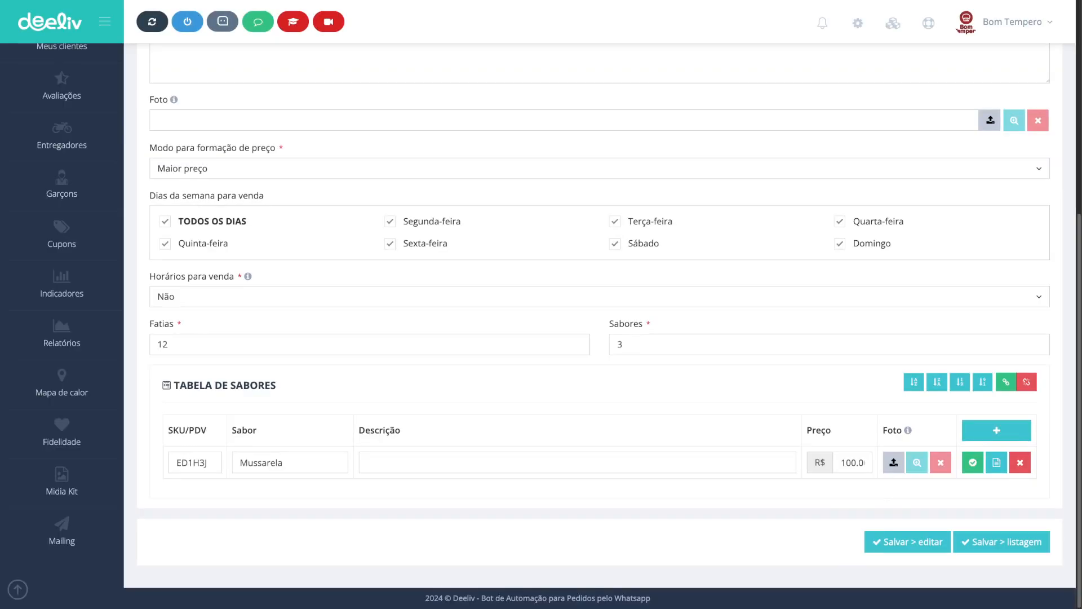
Step: Open the items profit report from stock control and examine the Mussarela flavor's entry
{"action": "scroll", "coordinate": [598, 304], "scroll_direction": "up", "scroll_amount": 5}
{"action": "left_click", "coordinate": [188, 79]}
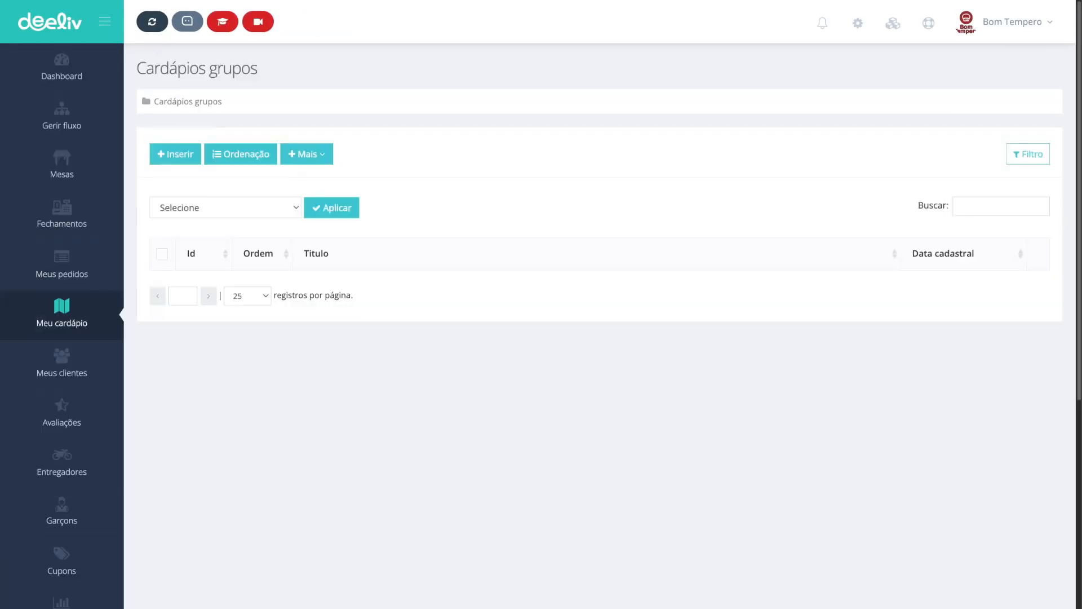
{"action": "left_click", "coordinate": [306, 154]}
{"action": "left_click", "coordinate": [345, 268]}
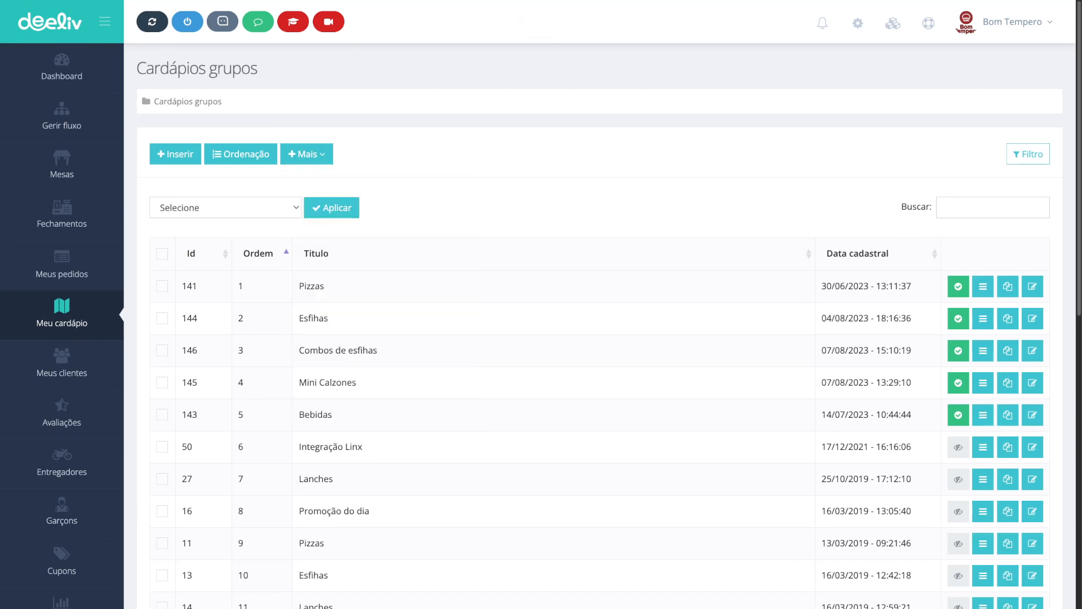
{"action": "left_click", "coordinate": [230, 172]}
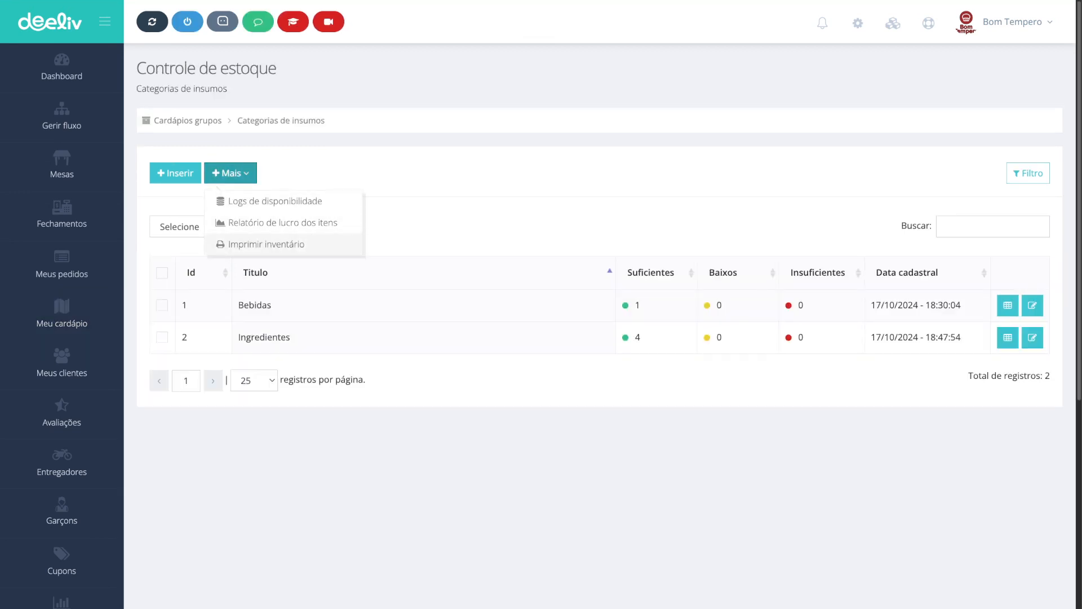
{"action": "left_click", "coordinate": [282, 223]}
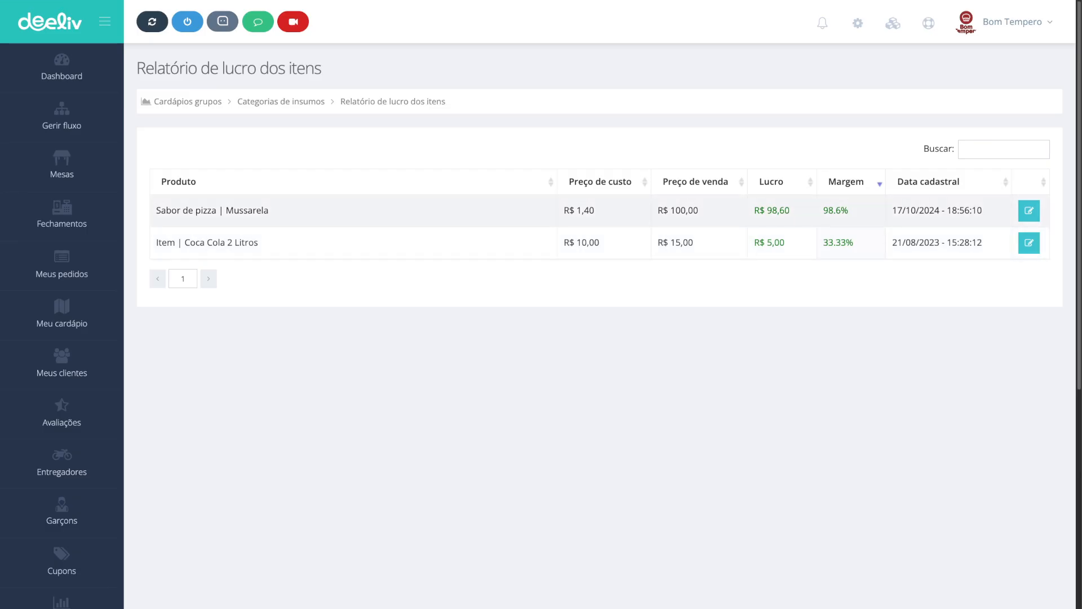
{"action": "left_click_drag", "start_coordinate": [269, 210], "coordinate": [156, 210]}
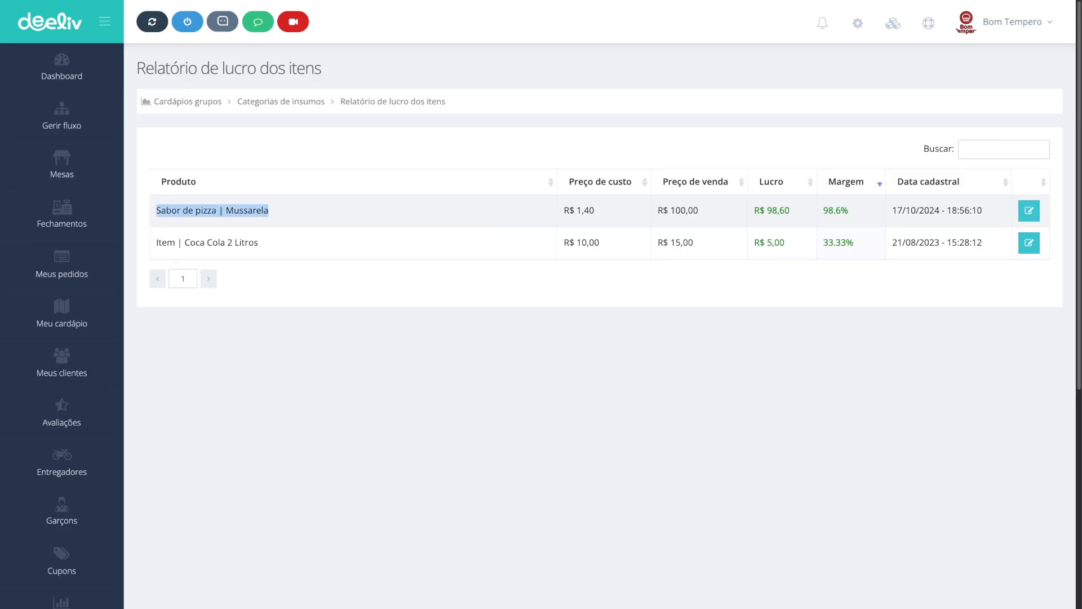
Step: Compare the Mussarela flavor's cost price, sale price, profit and margin in the items profit report
{"action": "left_click_drag", "start_coordinate": [595, 211], "coordinate": [564, 211]}
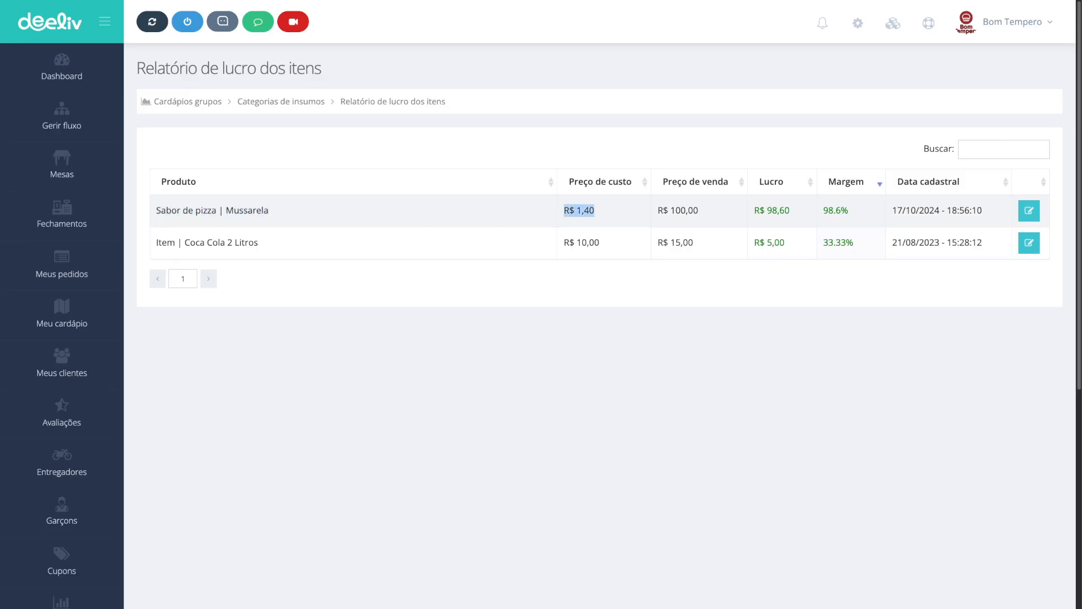
{"action": "left_click_drag", "start_coordinate": [699, 210], "coordinate": [658, 211]}
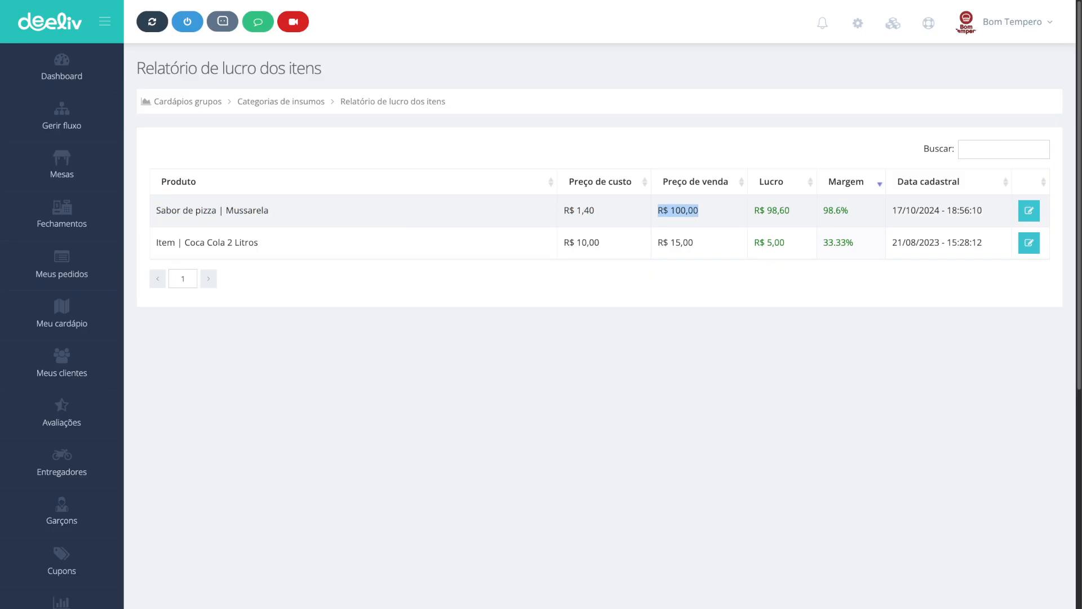
{"action": "left_click_drag", "start_coordinate": [790, 210], "coordinate": [754, 210]}
{"action": "left_click_drag", "start_coordinate": [823, 211], "coordinate": [848, 211]}
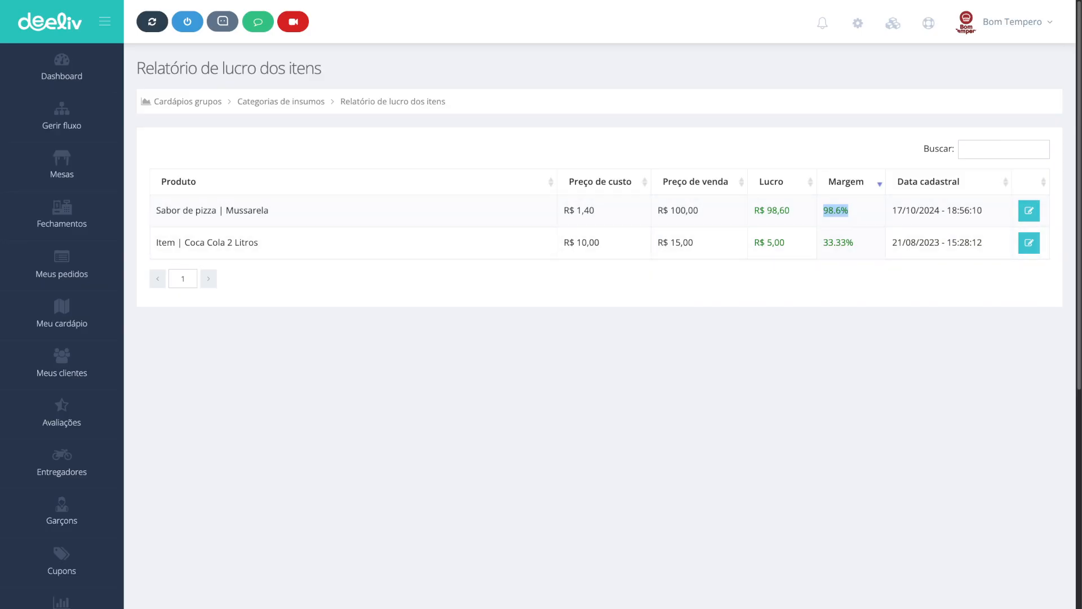
Step: Open the Mussarela flavor's item and view its technical sheet, then close the sheet
{"action": "left_click", "coordinate": [1029, 210]}
{"action": "scroll", "coordinate": [996, 475], "scroll_direction": "down", "scroll_amount": 6}
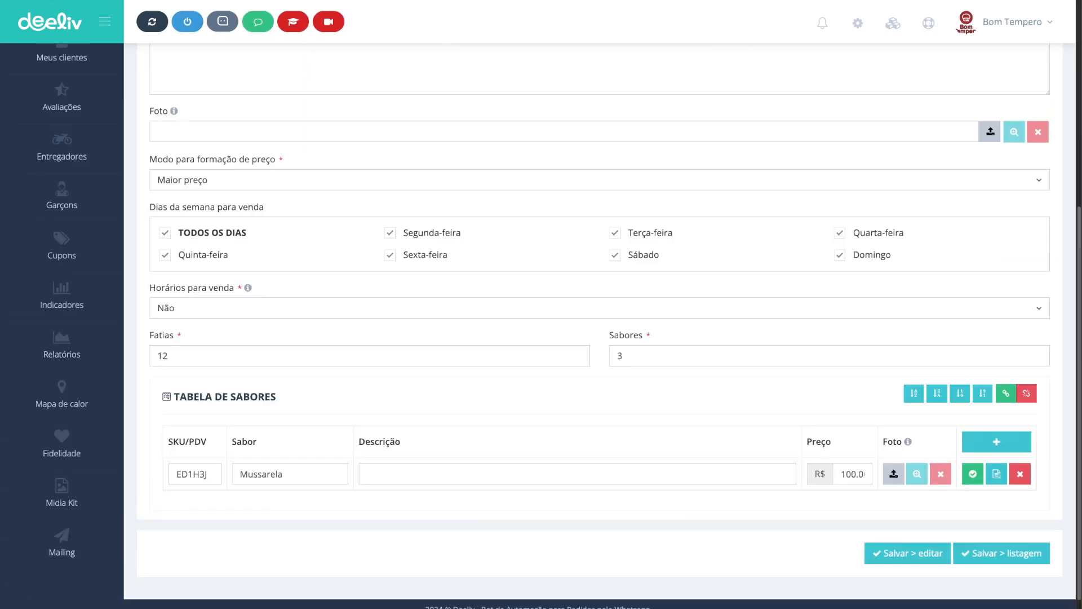
{"action": "left_click", "coordinate": [996, 475]}
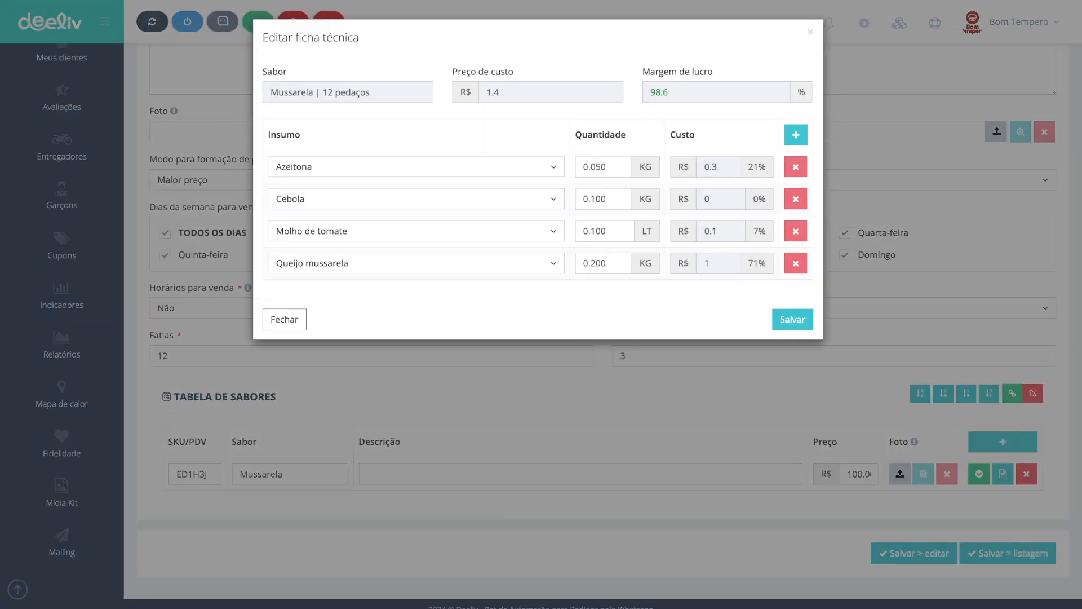
{"action": "key", "text": "Escape"}
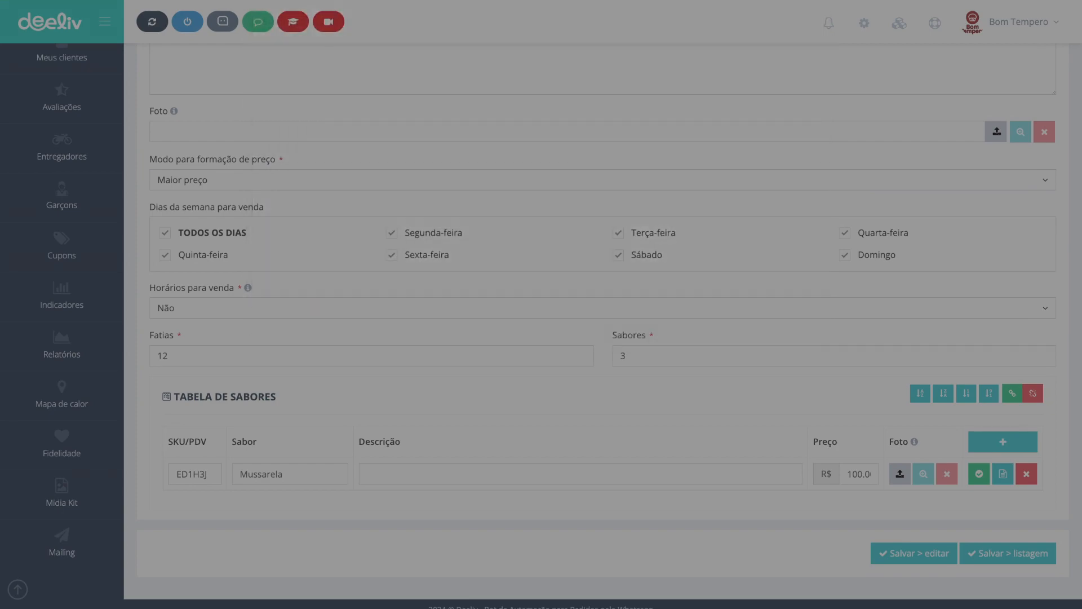
Step: Go to the orders list and sort the orders by date
{"action": "scroll", "coordinate": [599, 316], "scroll_direction": "up", "scroll_amount": 6}
{"action": "left_click", "coordinate": [68, 273]}
{"action": "scroll", "coordinate": [599, 316], "scroll_direction": "down", "scroll_amount": 4}
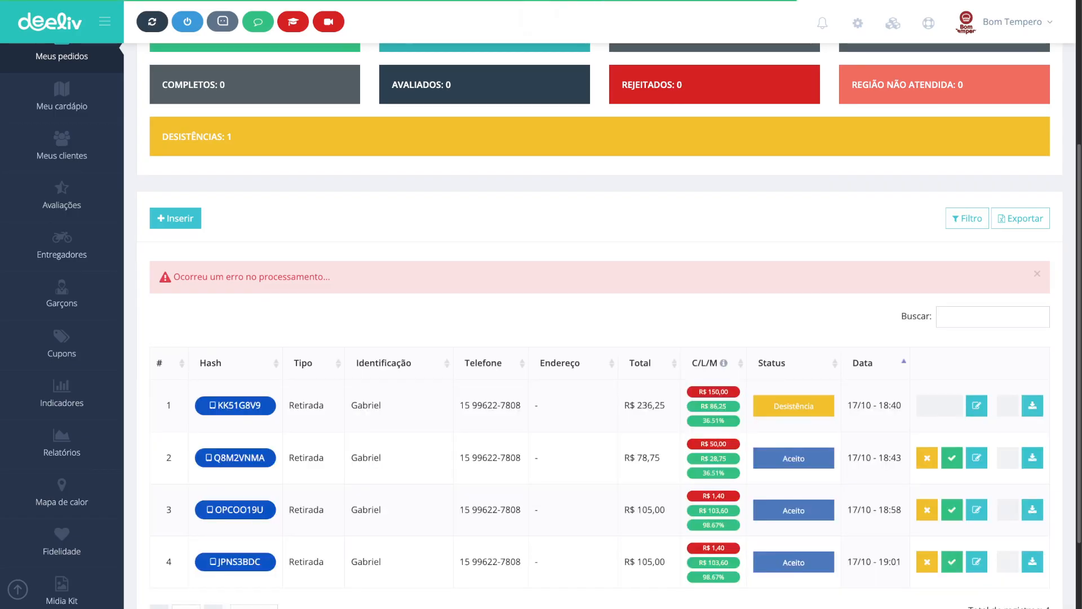
{"action": "scroll", "coordinate": [531, 325], "scroll_direction": "down", "scroll_amount": 2}
{"action": "scroll", "coordinate": [531, 338], "scroll_direction": "down", "scroll_amount": 1}
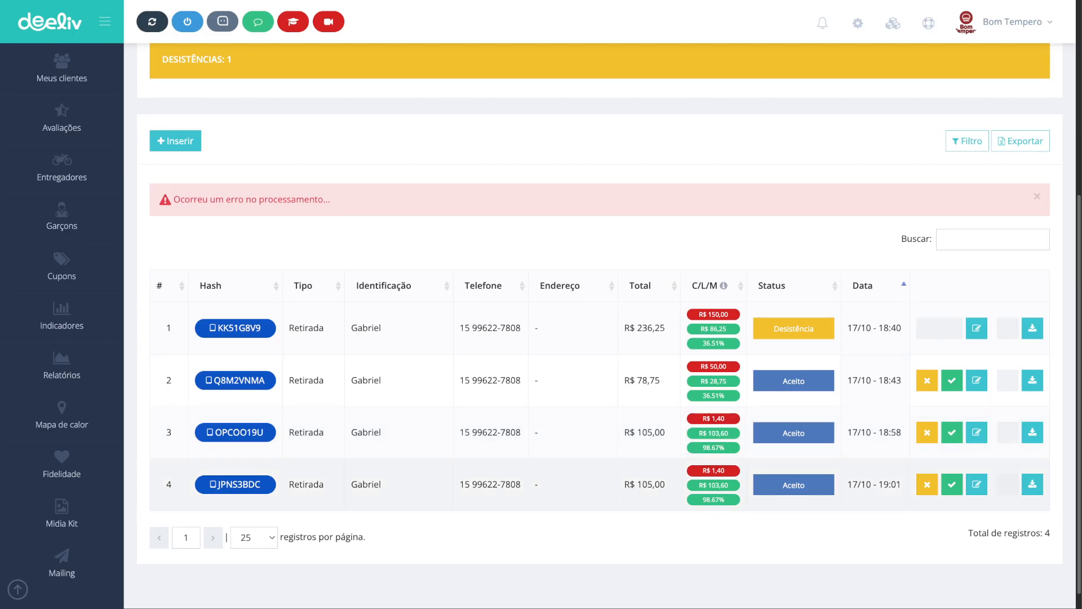
{"action": "left_click", "coordinate": [875, 286]}
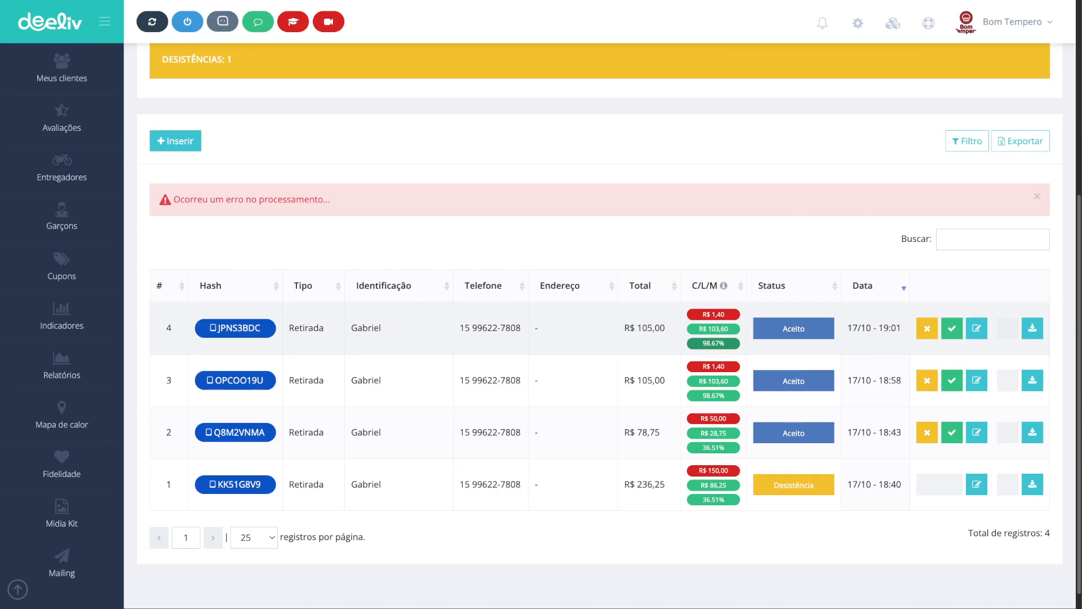
Step: Open the most recent order and review its cart's cost, profit and margin figures
{"action": "left_click", "coordinate": [976, 328]}
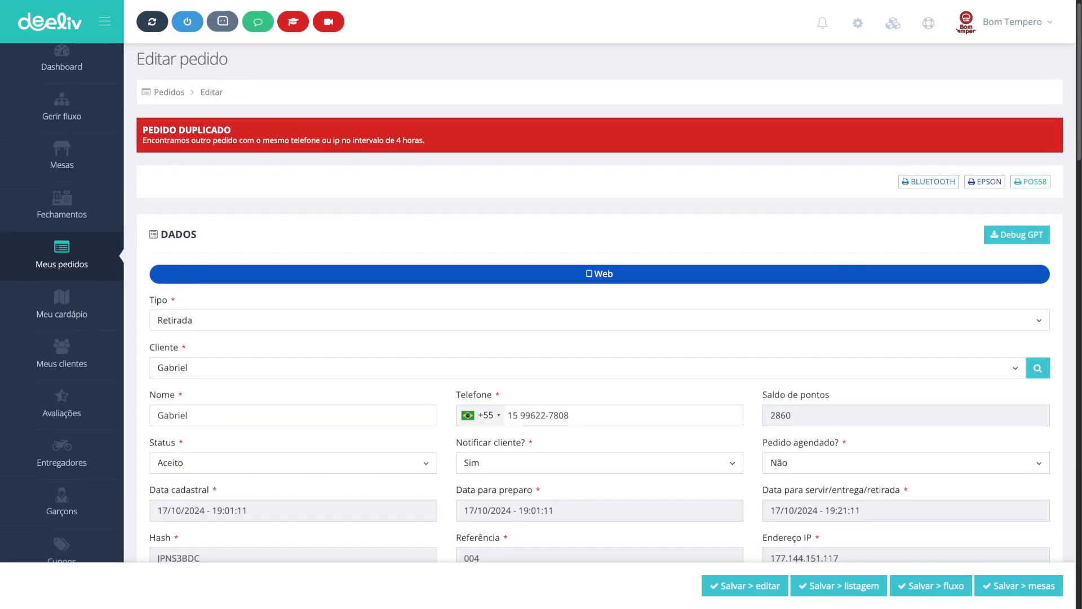
{"action": "scroll", "coordinate": [597, 304], "scroll_direction": "down", "scroll_amount": 7}
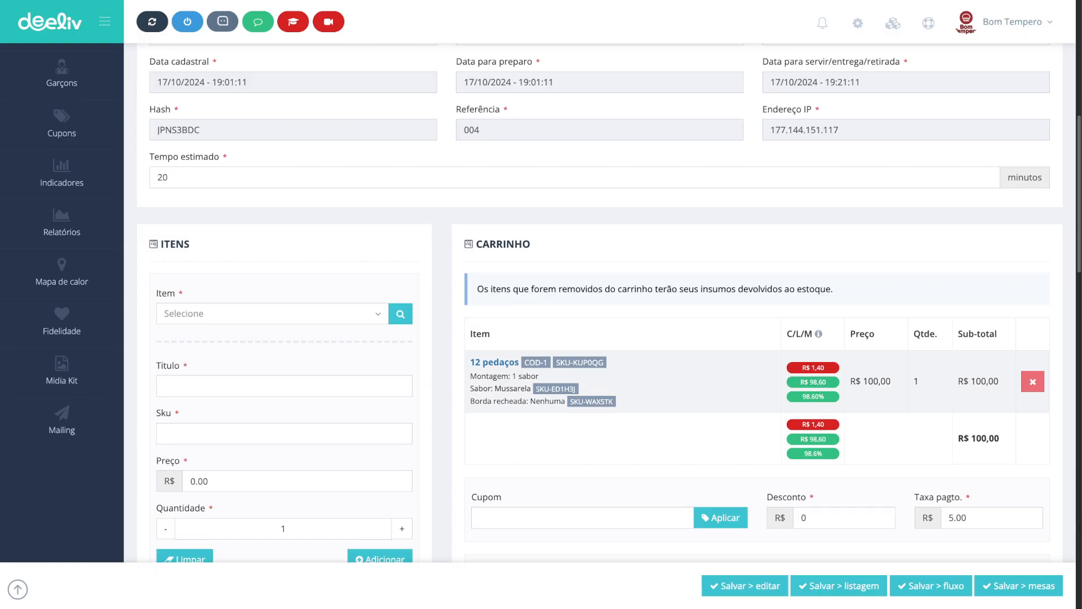
{"action": "scroll", "coordinate": [813, 383], "scroll_direction": "down", "scroll_amount": 3}
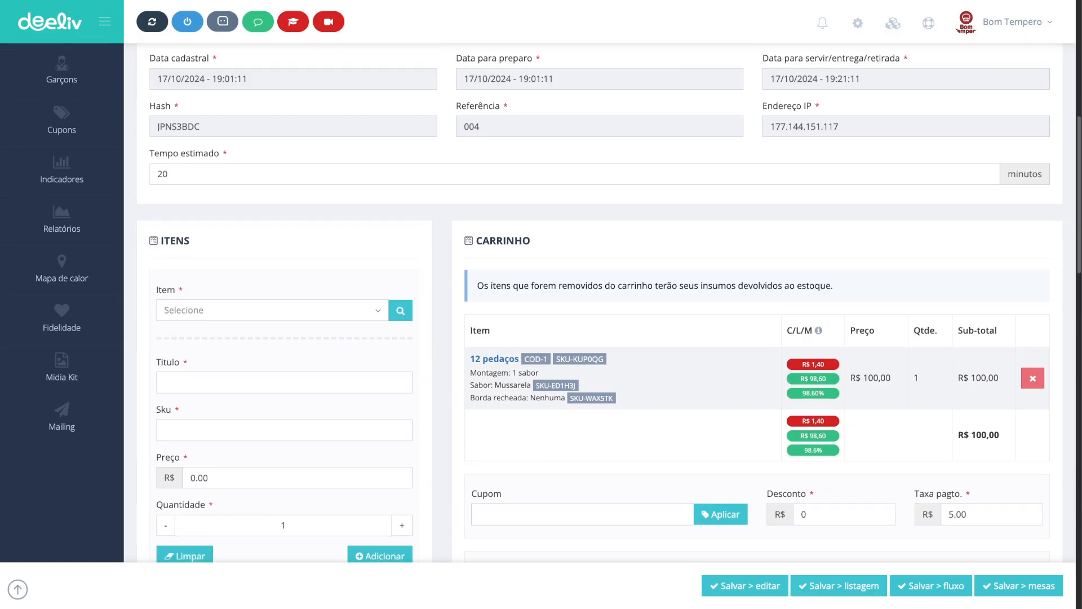
{"action": "scroll", "coordinate": [812, 383], "scroll_direction": "up", "scroll_amount": 6}
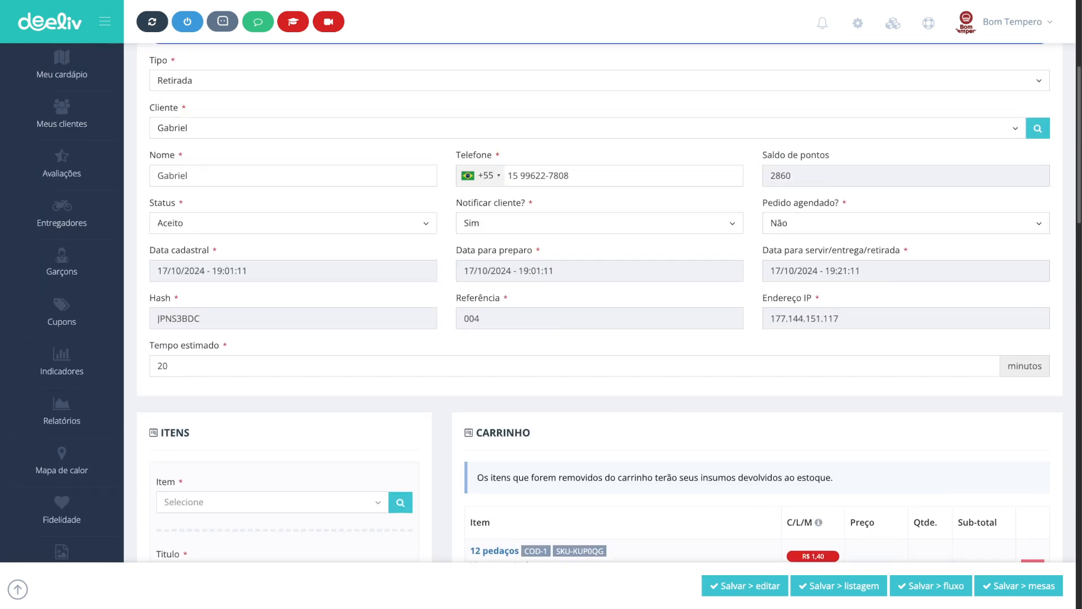
{"action": "scroll", "coordinate": [599, 305], "scroll_direction": "up", "scroll_amount": 5}
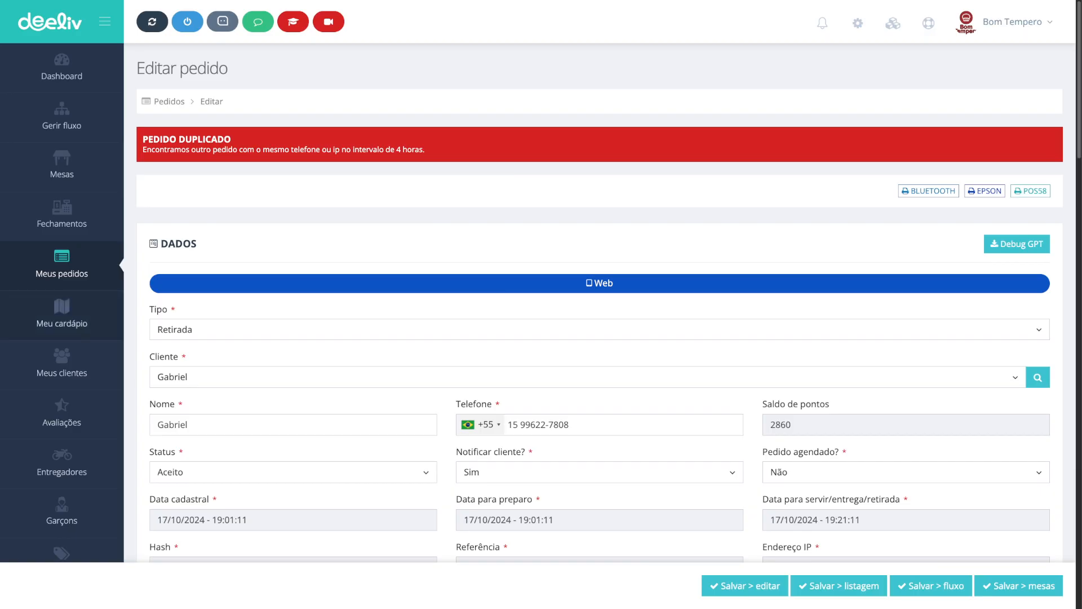
Step: Return to the orders list and check the meaning of the cost/profit/margin column
{"action": "left_click", "coordinate": [61, 314]}
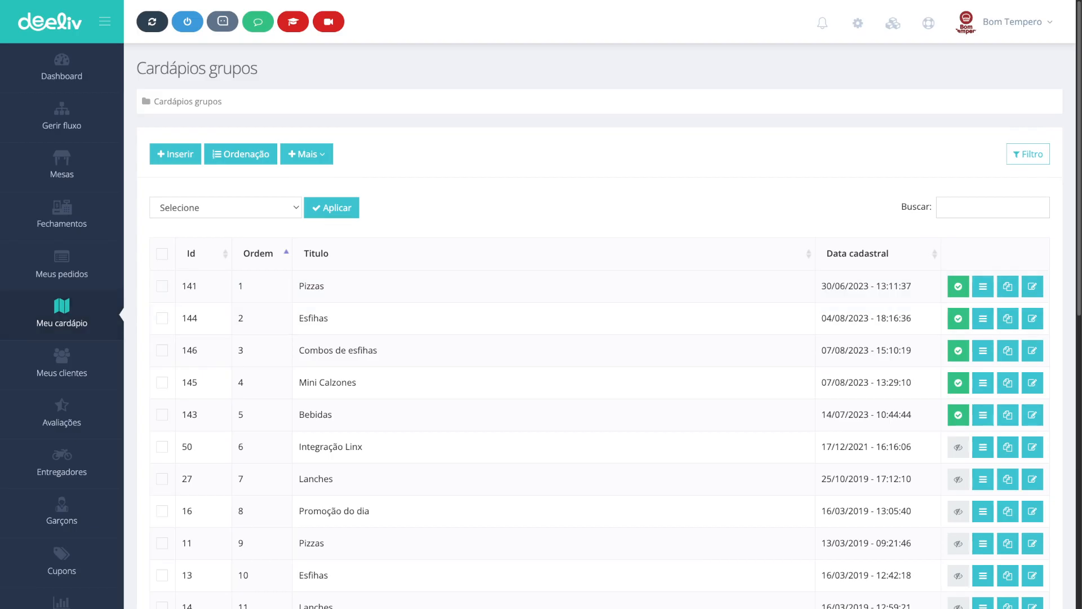
{"action": "left_click", "coordinate": [62, 264]}
{"action": "scroll", "coordinate": [723, 399], "scroll_direction": "down", "scroll_amount": 3}
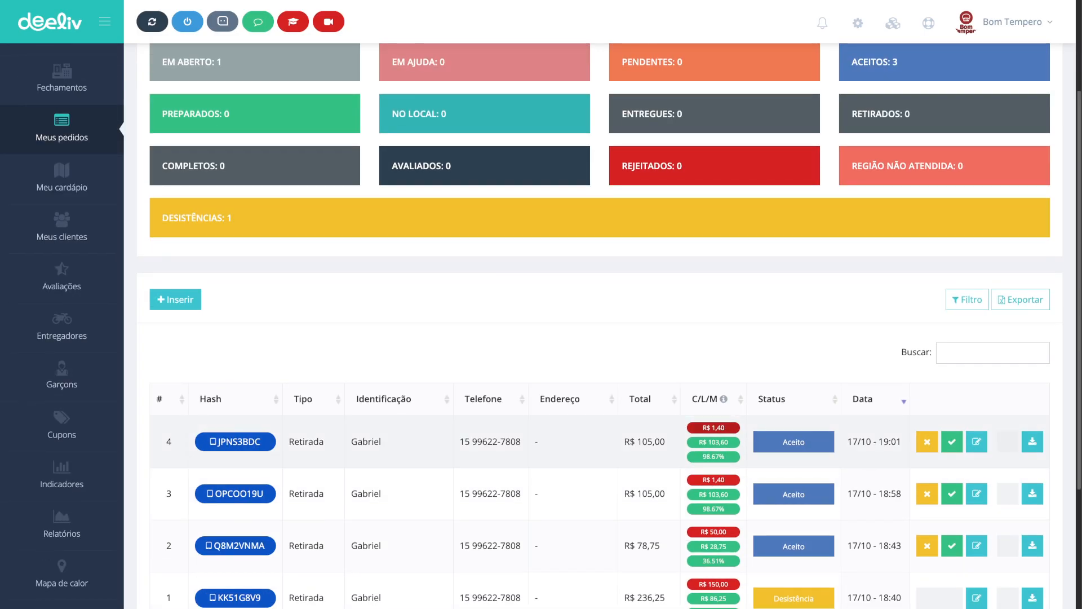
{"action": "left_click_drag", "start_coordinate": [742, 399], "coordinate": [854, 398]}
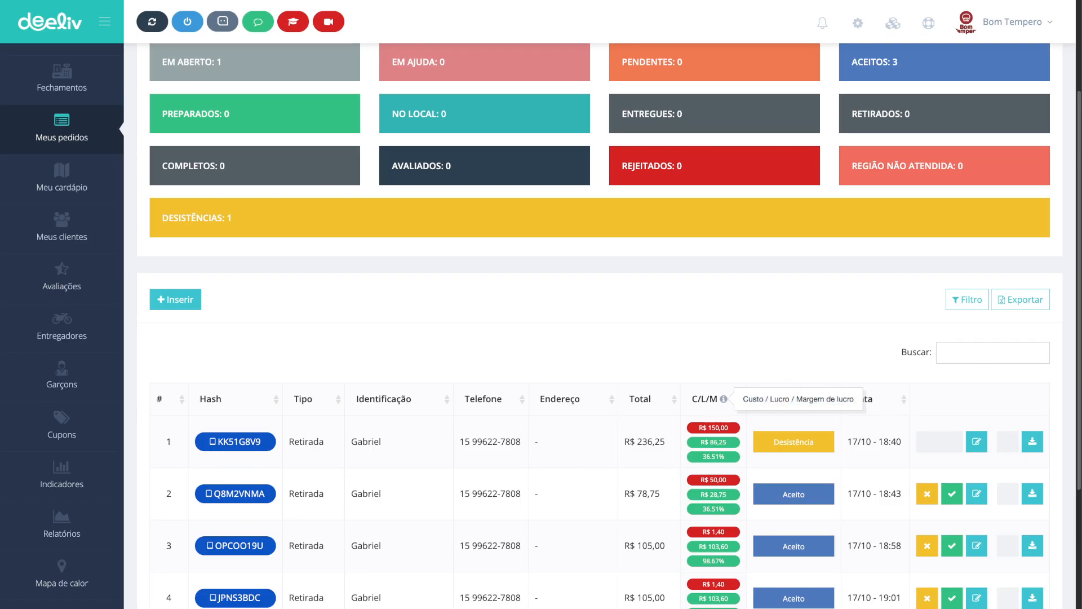
{"action": "scroll", "coordinate": [600, 304], "scroll_direction": "up", "scroll_amount": 3}
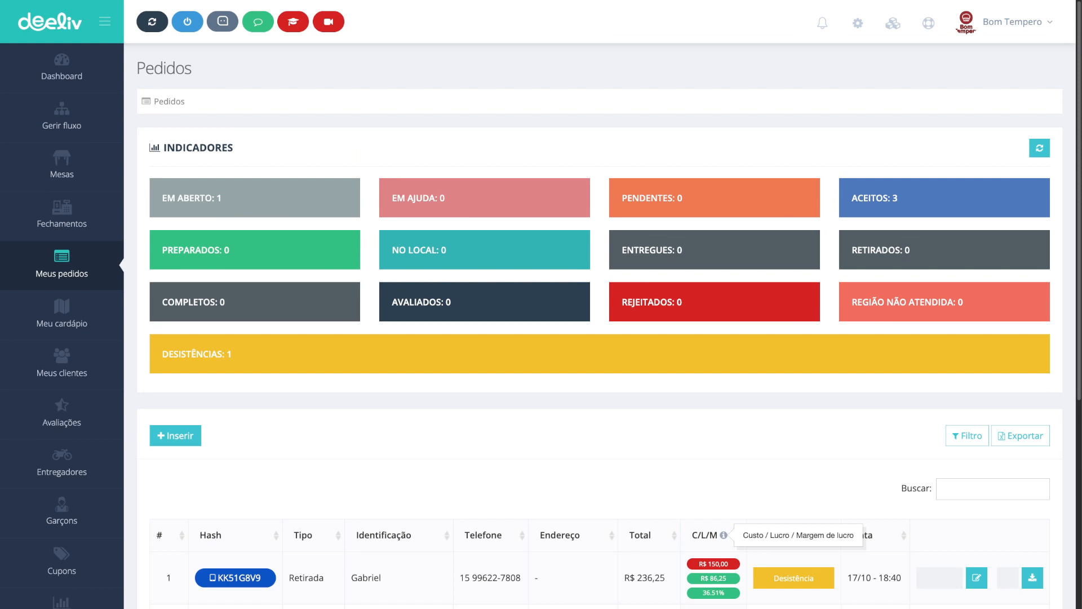
{"action": "left_click", "coordinate": [723, 535]}
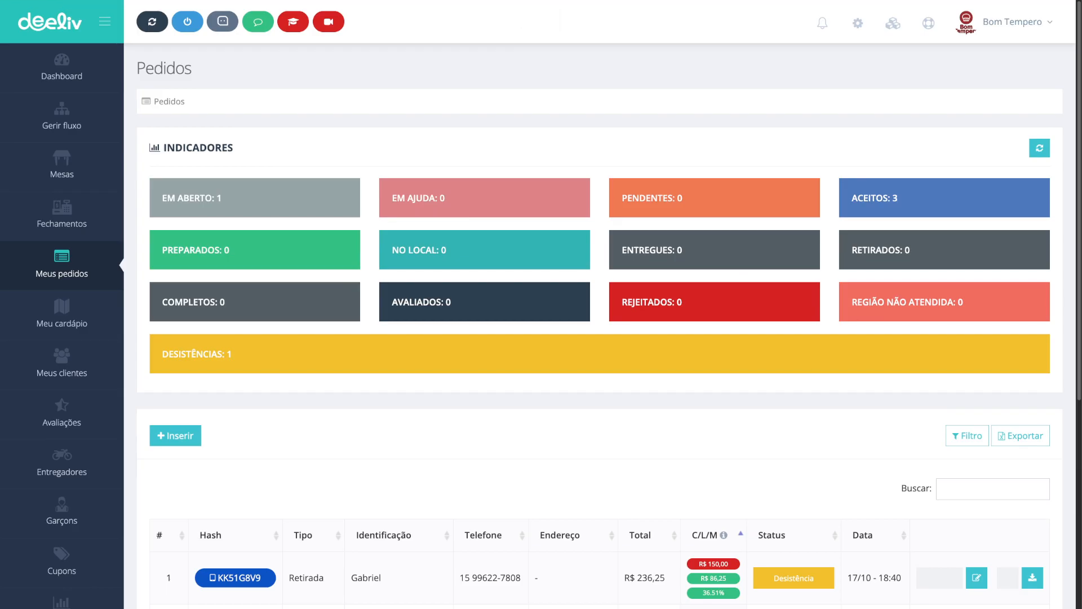